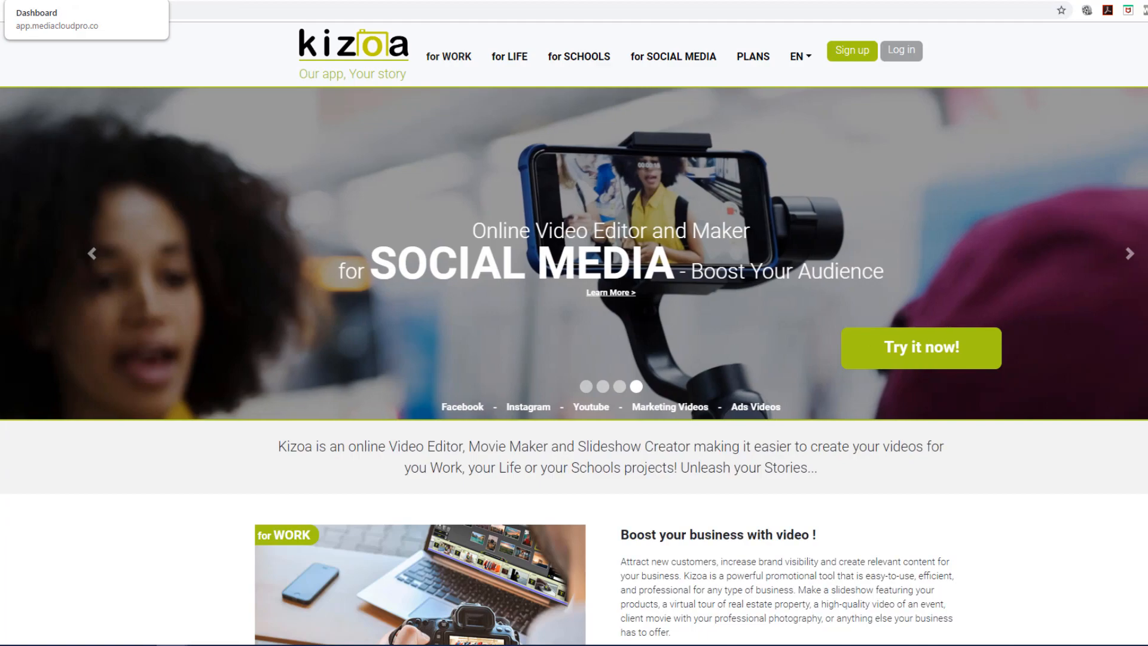
# - Switch to the MediaCloudPro dashboard and open its media finder for videos and memes
pyautogui.click(95, 2)
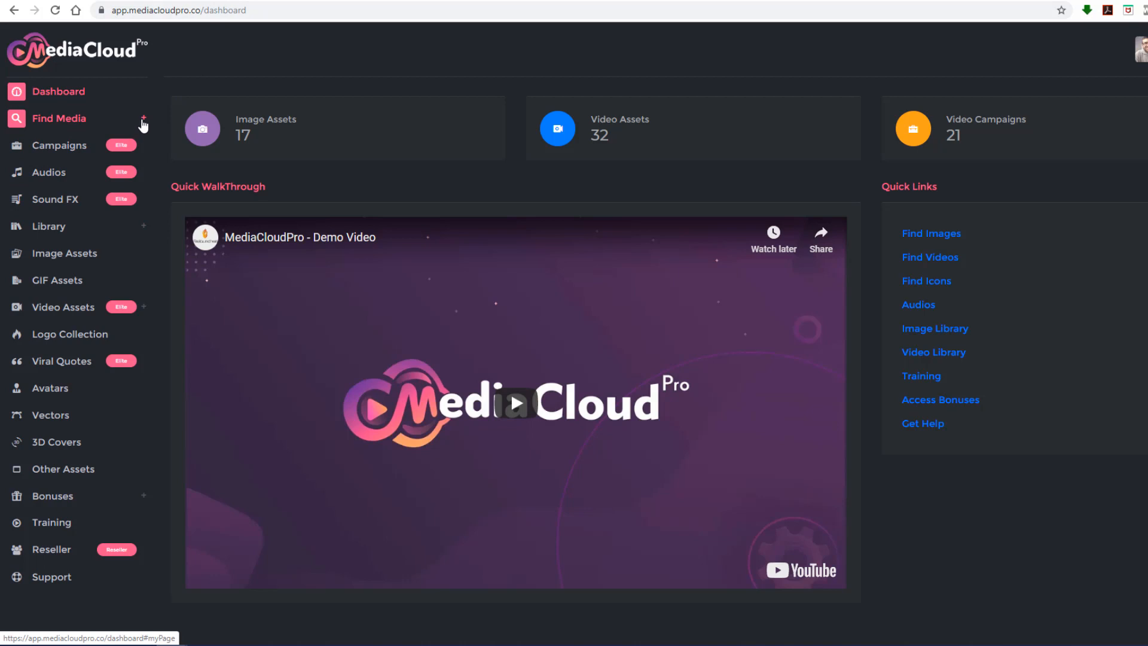
pyautogui.click(143, 120)
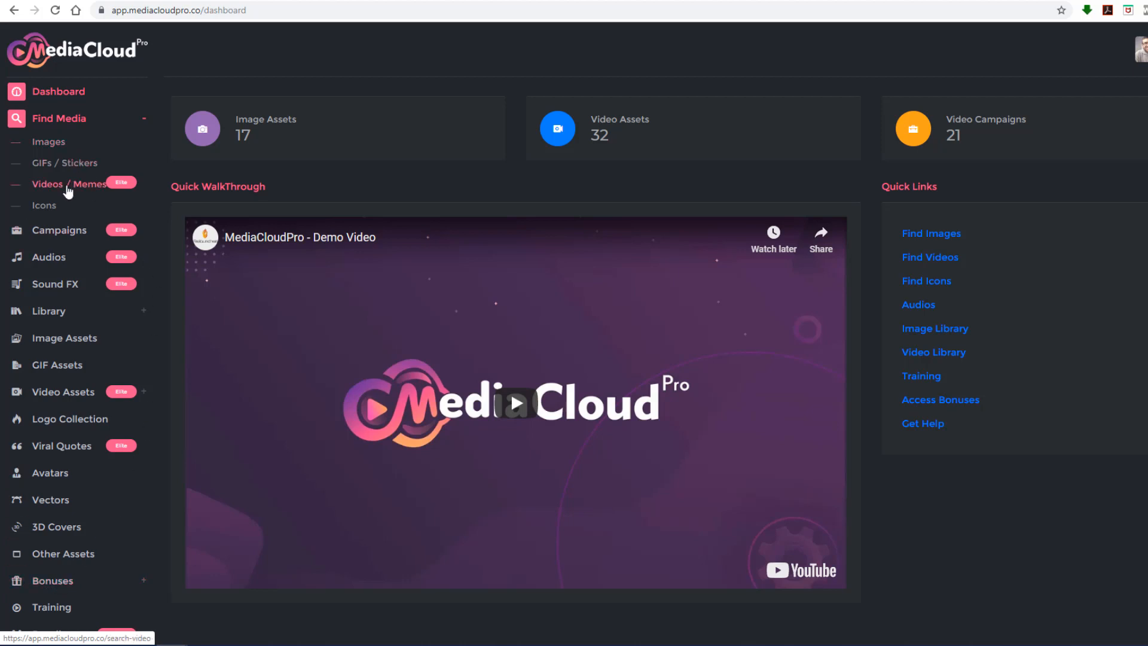
pyautogui.click(56, 188)
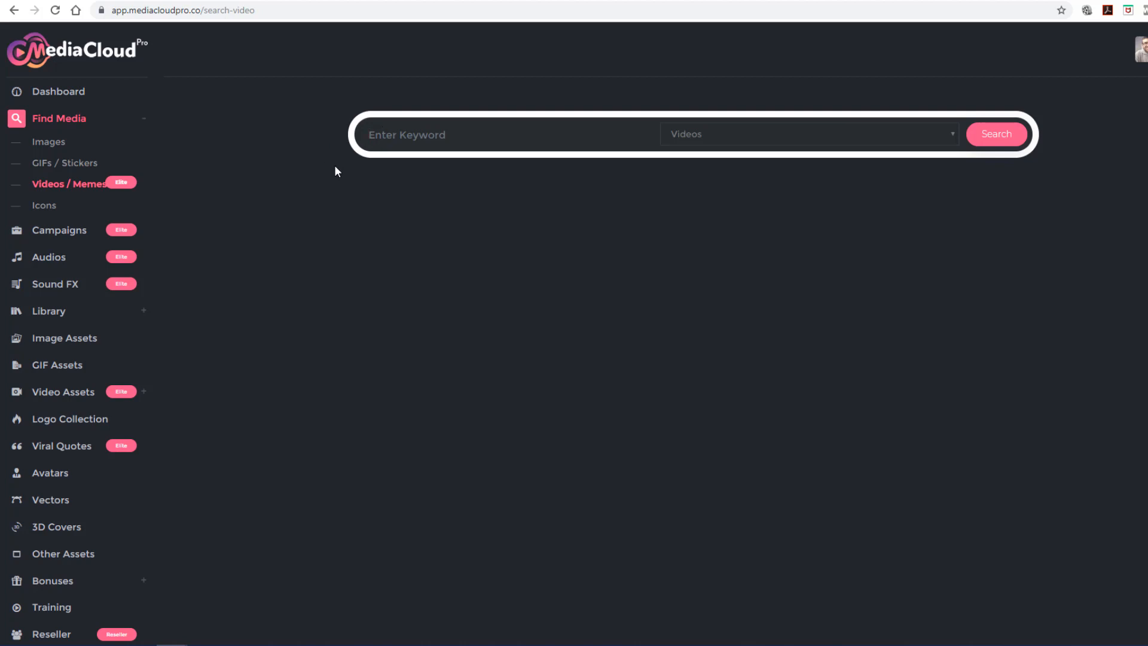
# - Search the Videos category for "ballet"
pyautogui.click(415, 138)
pyautogui.write('ballet')
pyautogui.click(970, 126)
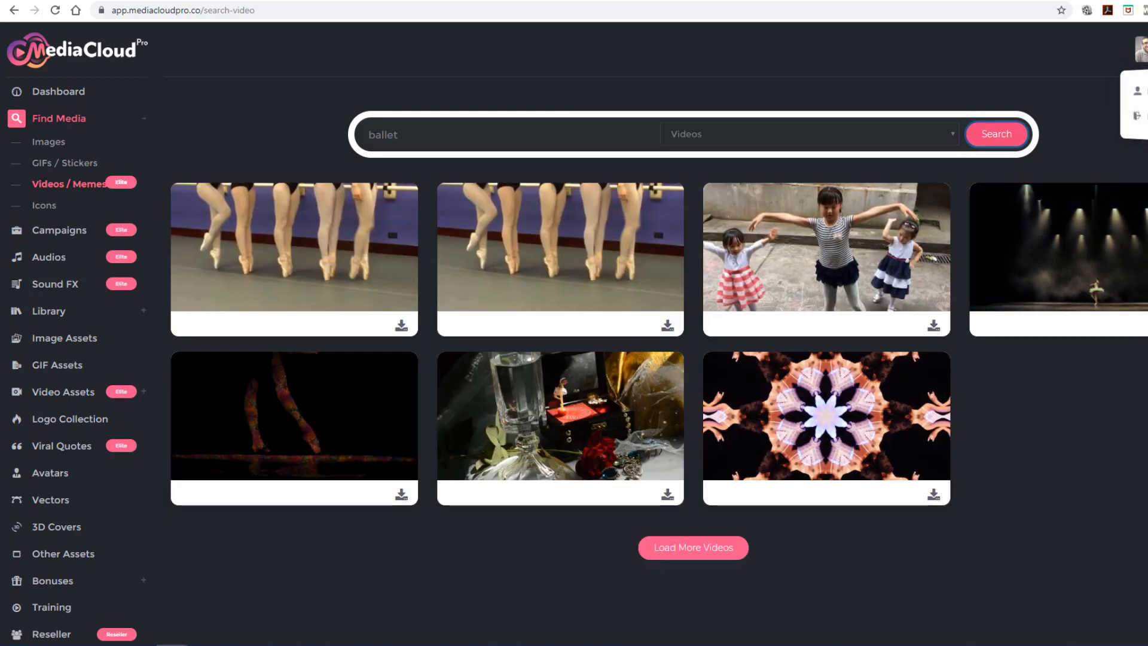
pyautogui.moveTo(1073, 238)
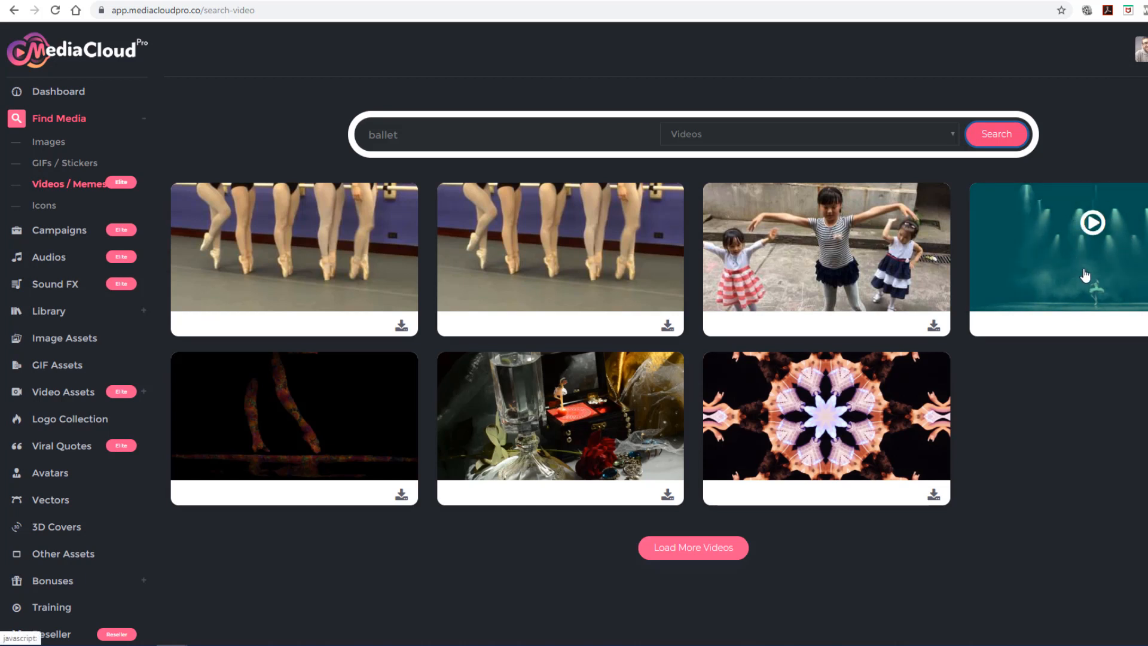
# - Change the media type to Memes, repeat the "ballet" search and look through the resulting clips
pyautogui.click(756, 130)
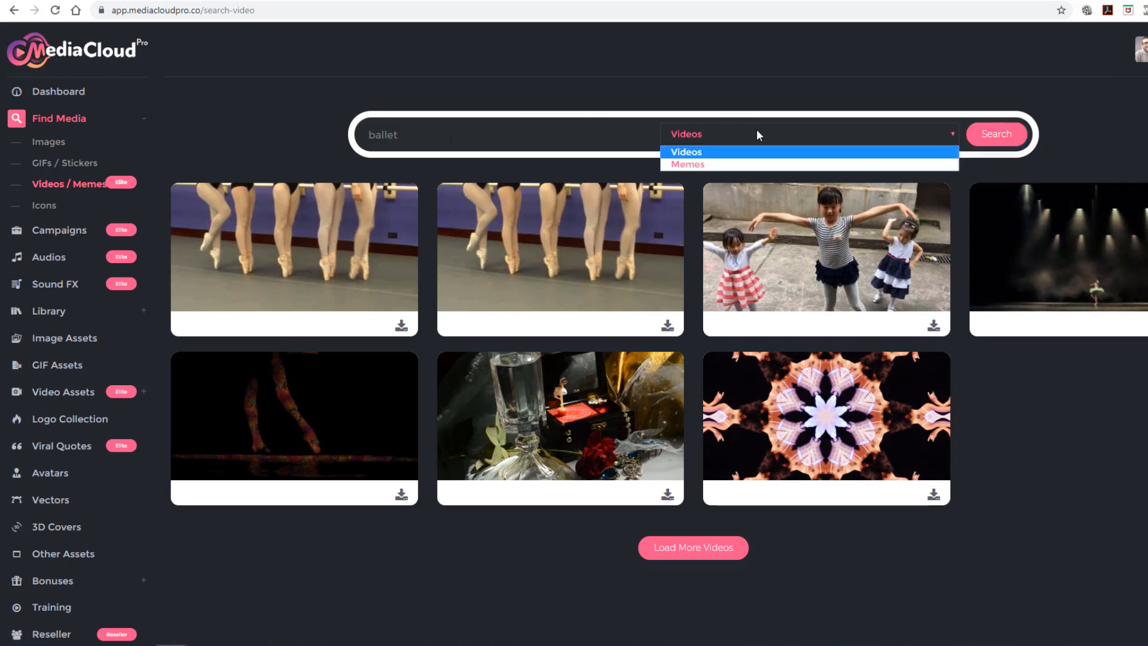
pyautogui.click(689, 164)
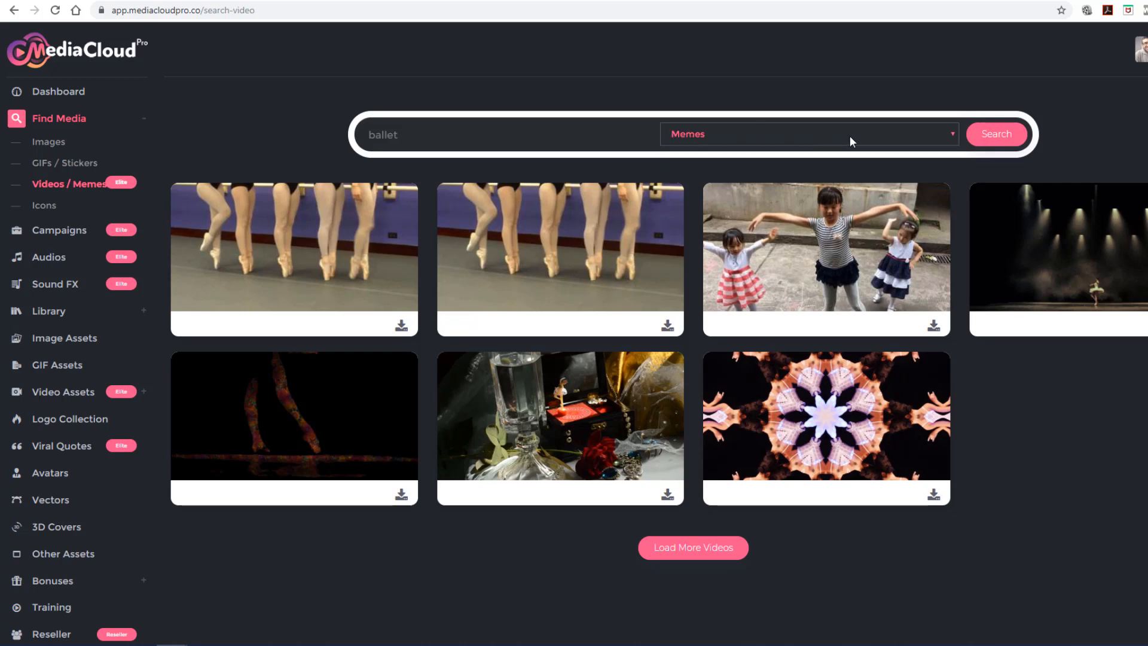
pyautogui.click(1004, 136)
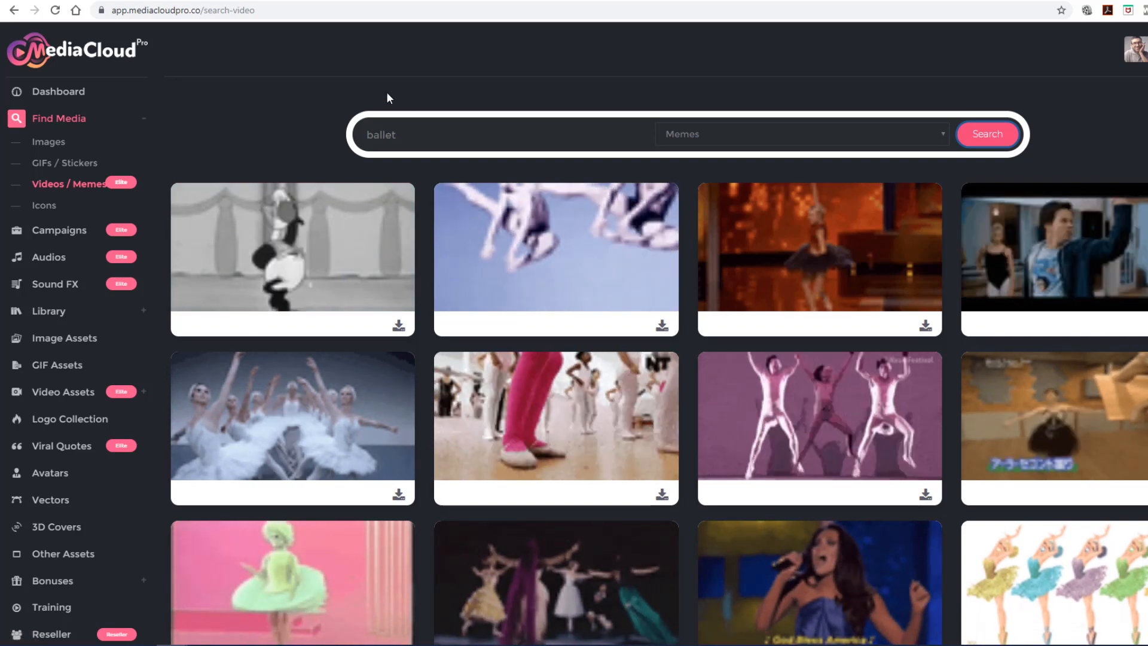
pyautogui.scroll(-3, 659, 361)
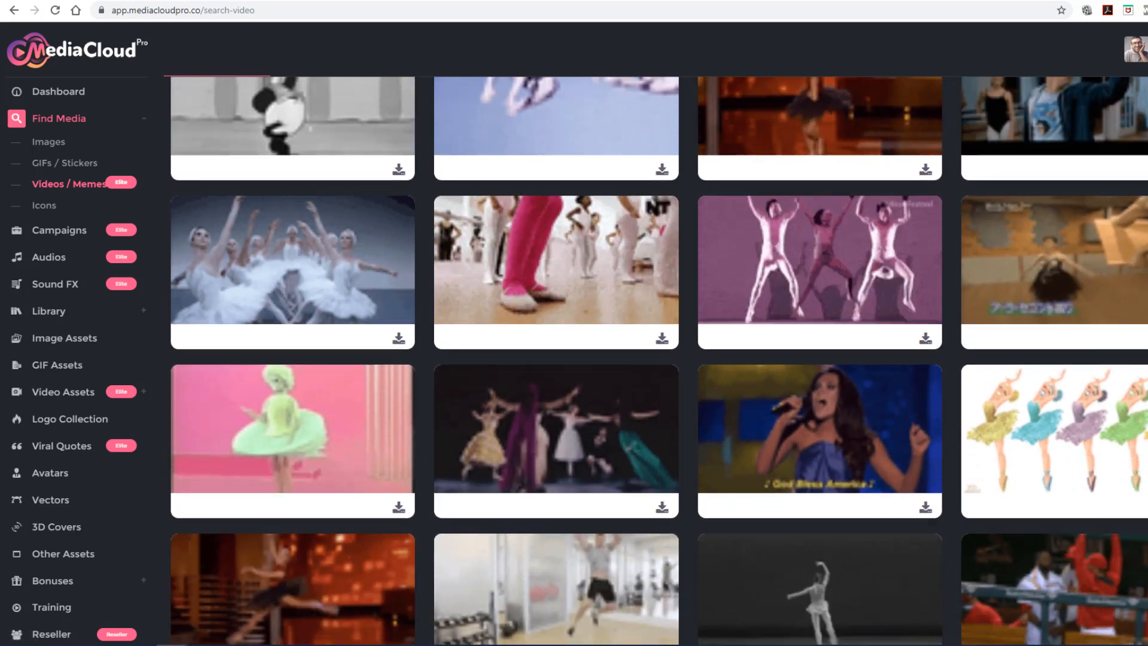
pyautogui.scroll(-3, 658, 360)
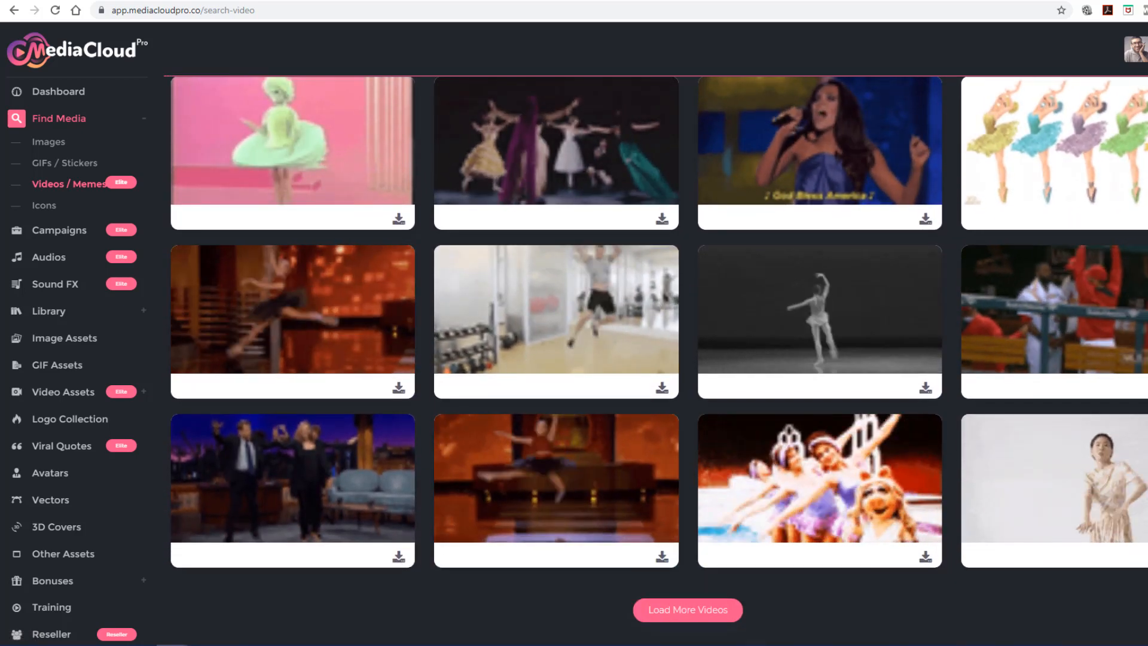
pyautogui.scroll(2, 659, 361)
pyautogui.scroll(-1, 659, 361)
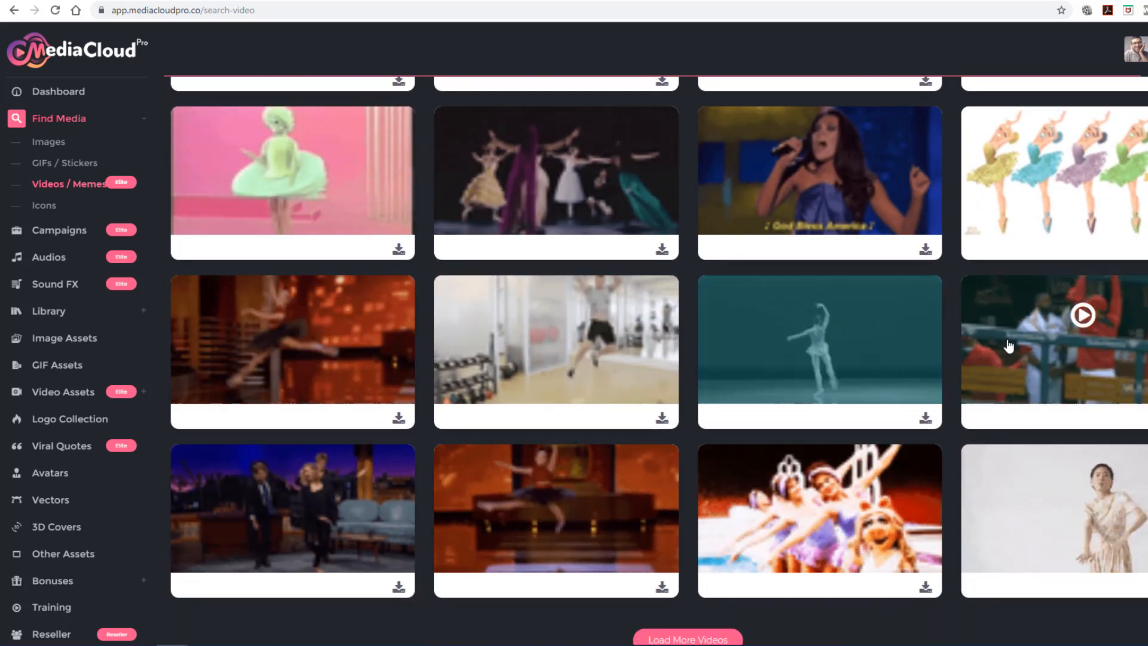
pyautogui.moveTo(822, 357)
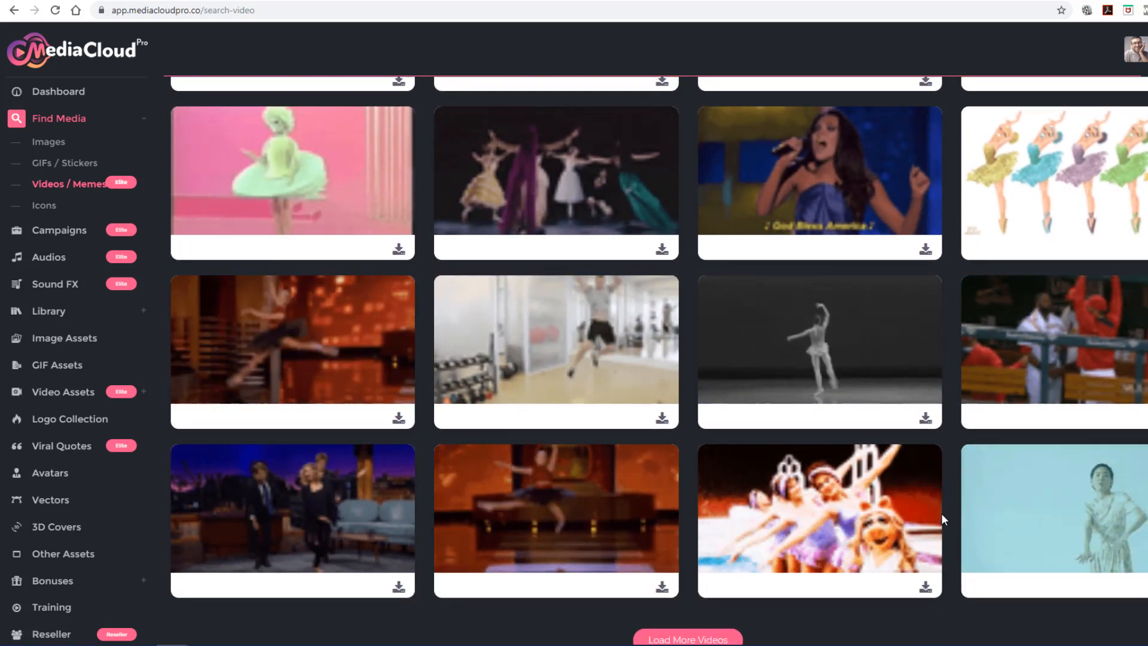
pyautogui.moveTo(817, 510)
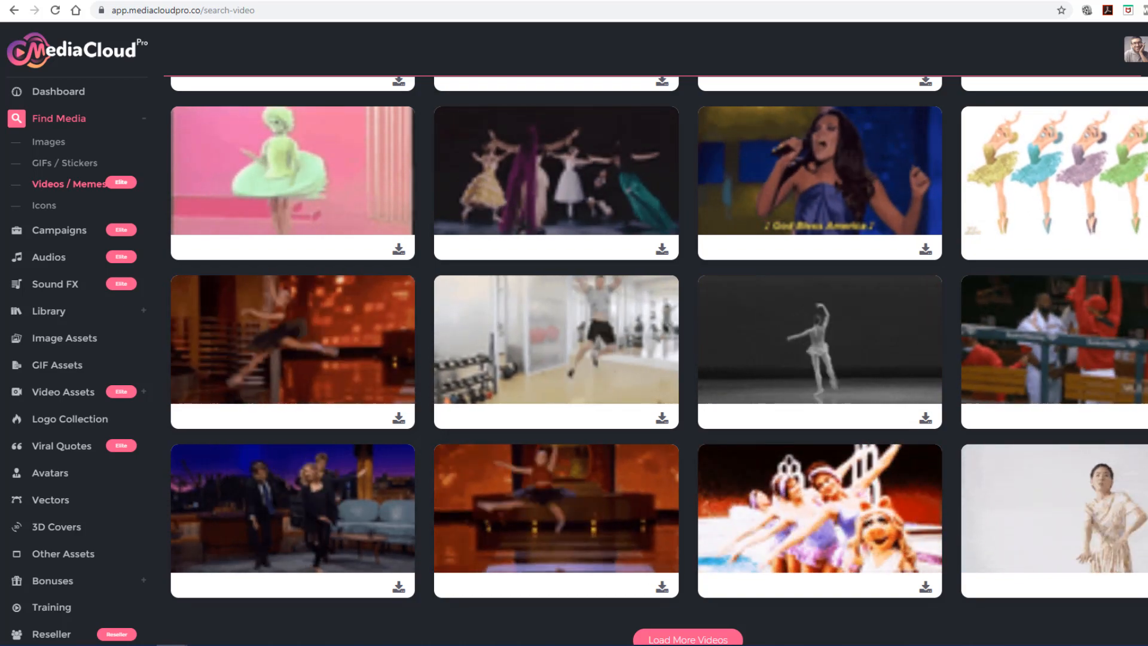
# - Replace the keyword with "nutcracker" and search the Memes category
pyautogui.scroll(1, 817, 510)
pyautogui.scroll(5, 658, 359)
pyautogui.moveTo(398, 135); pyautogui.dragTo(359, 137)
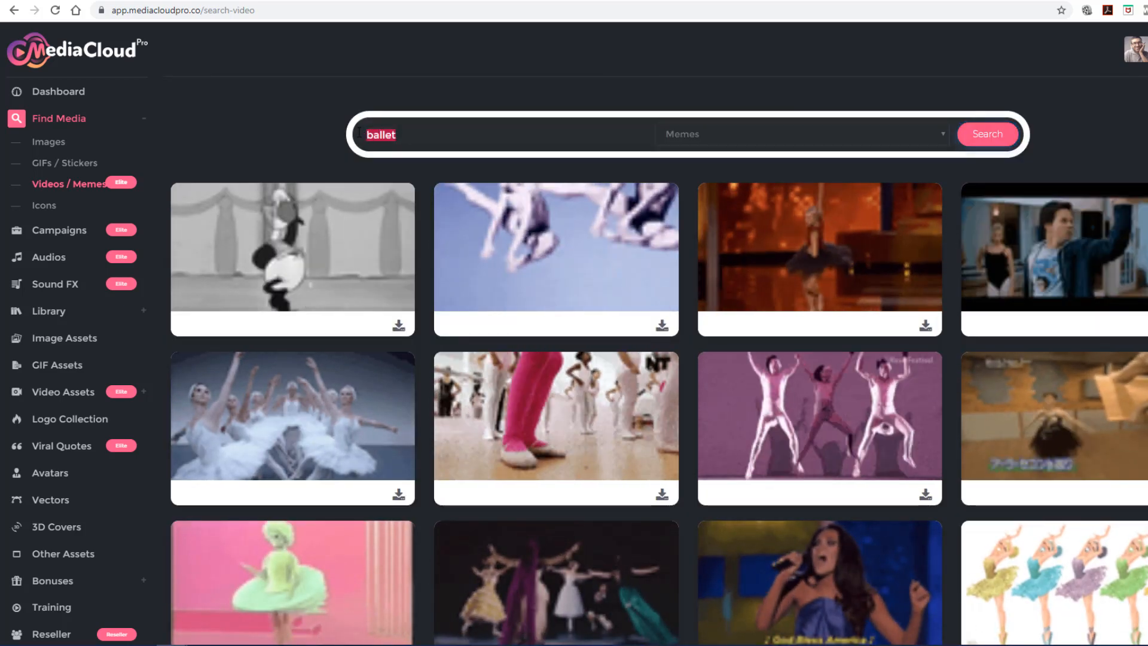
pyautogui.write('nut')
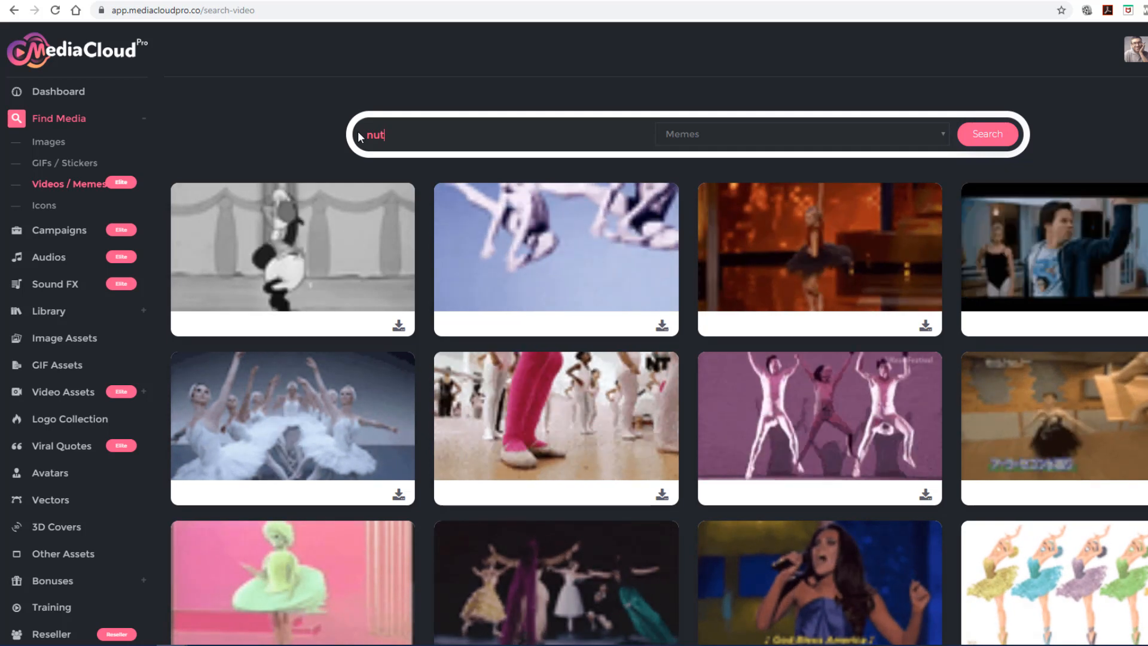
pyautogui.write('cracker')
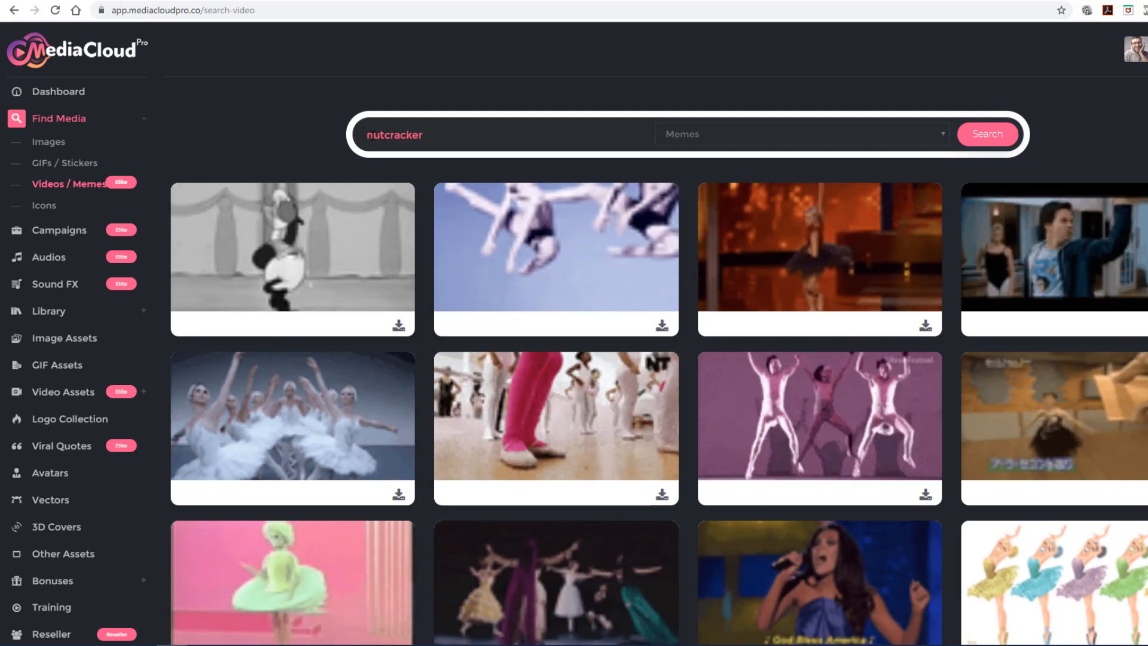
pyautogui.click(973, 138)
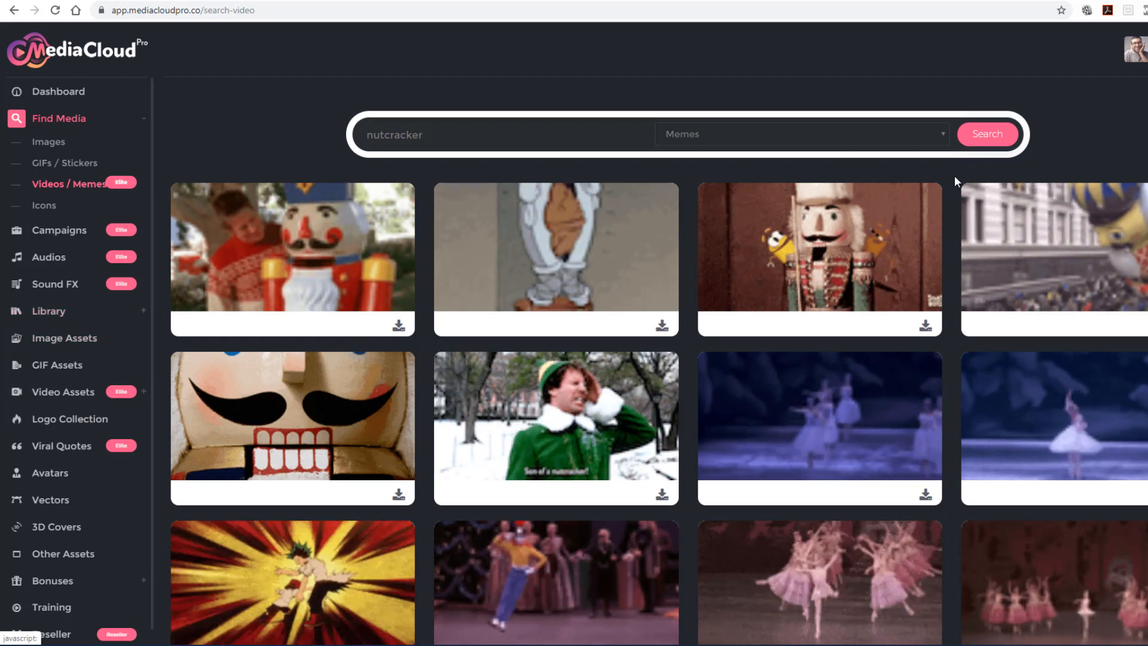
# - Preview and download the "nutcracker waltz of the snowflakes GIF by New York City Ballet" clip, closing its preview
pyautogui.scroll(-4, 955, 181)
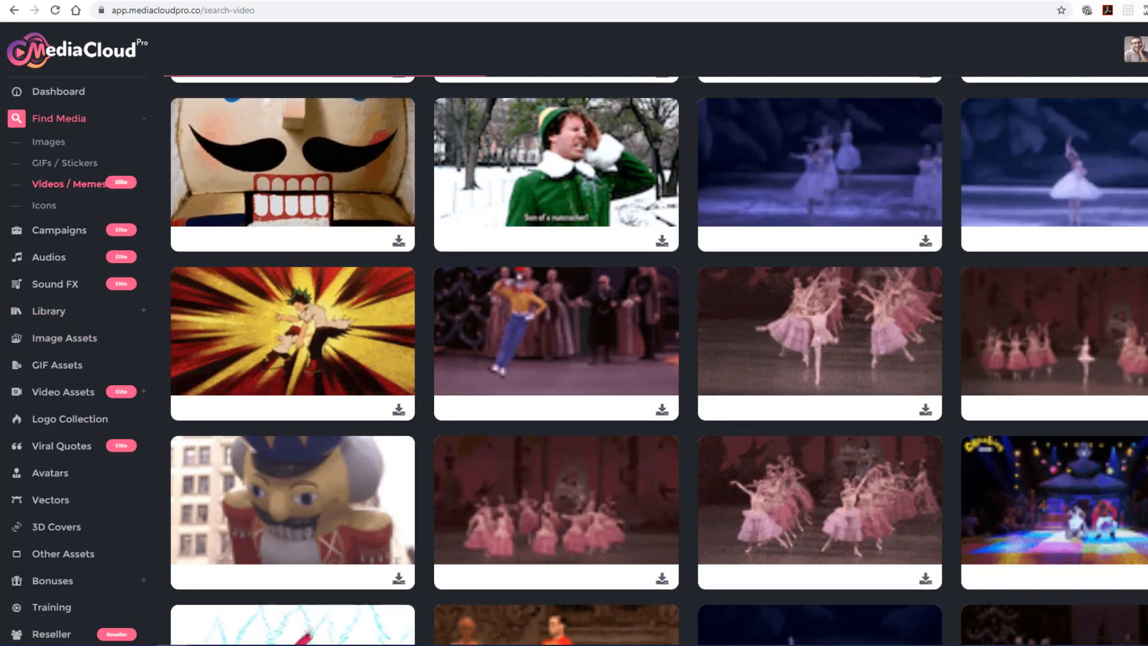
pyautogui.scroll(-3, 657, 359)
pyautogui.scroll(3, 657, 358)
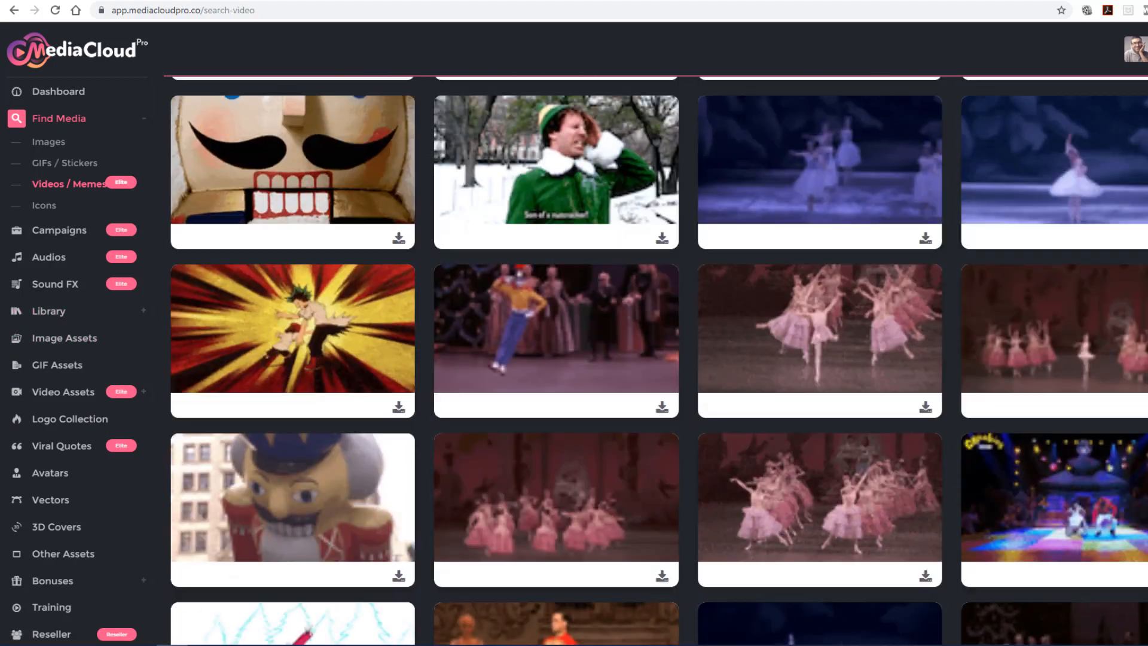
pyautogui.scroll(4, 657, 359)
pyautogui.moveTo(1123, 105)
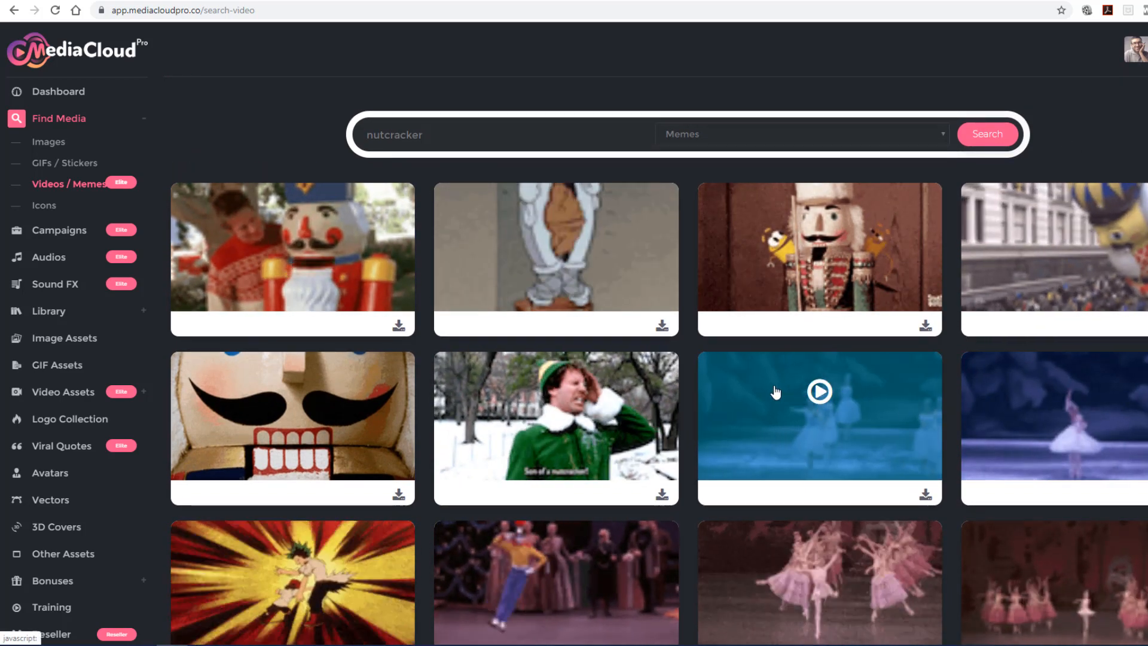
pyautogui.click(817, 397)
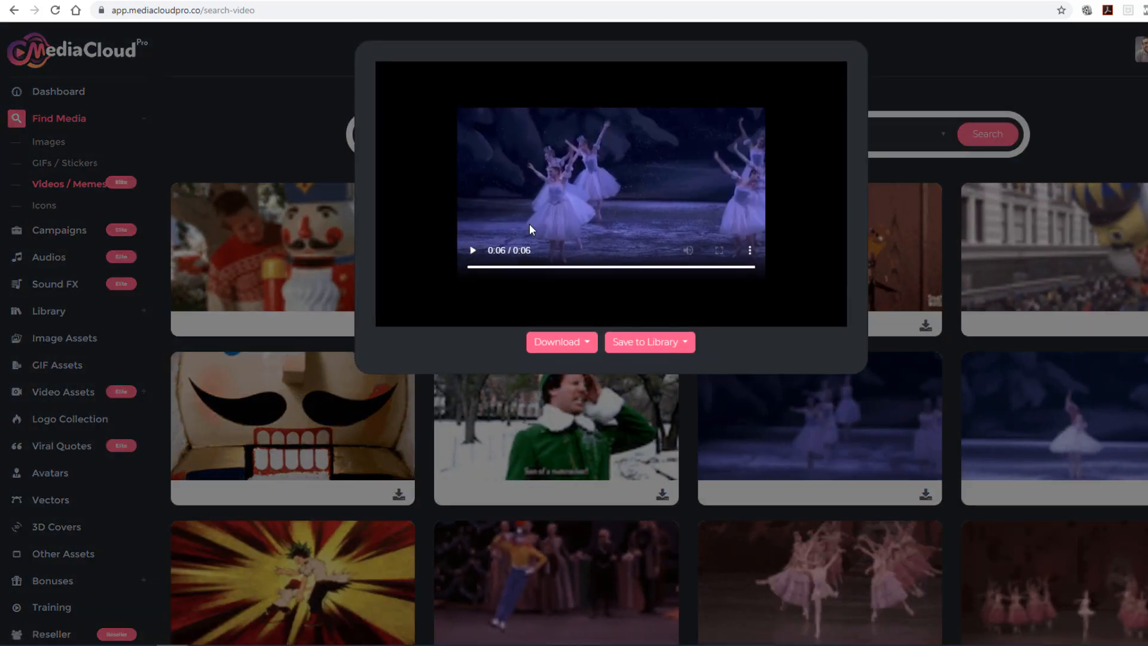
pyautogui.click(583, 345)
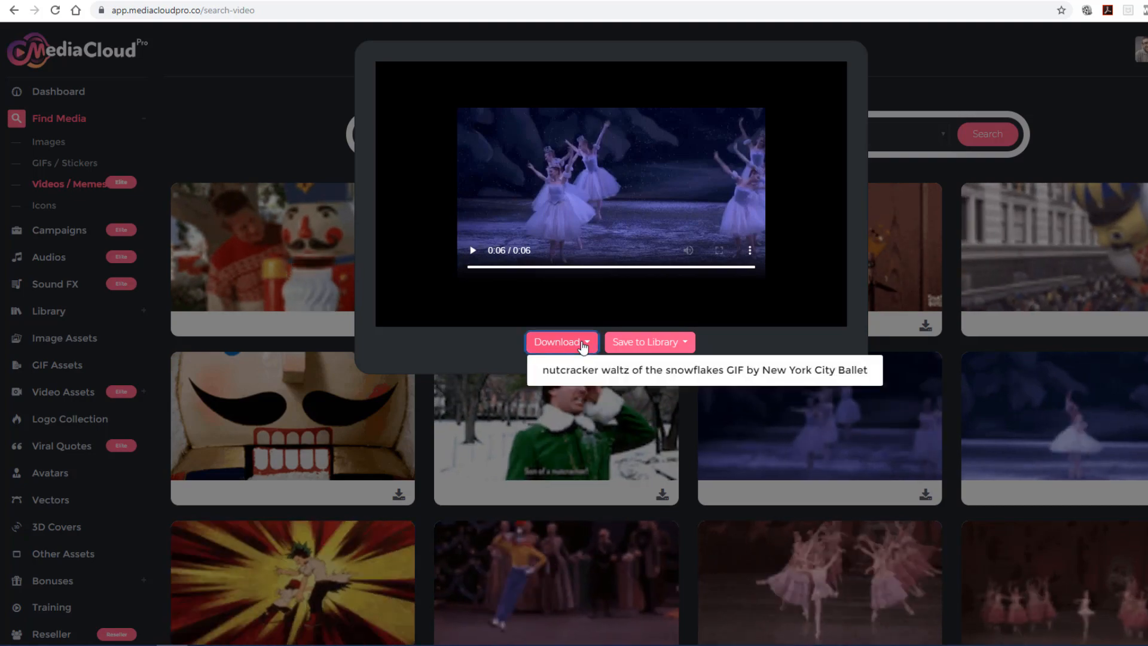
pyautogui.click(603, 374)
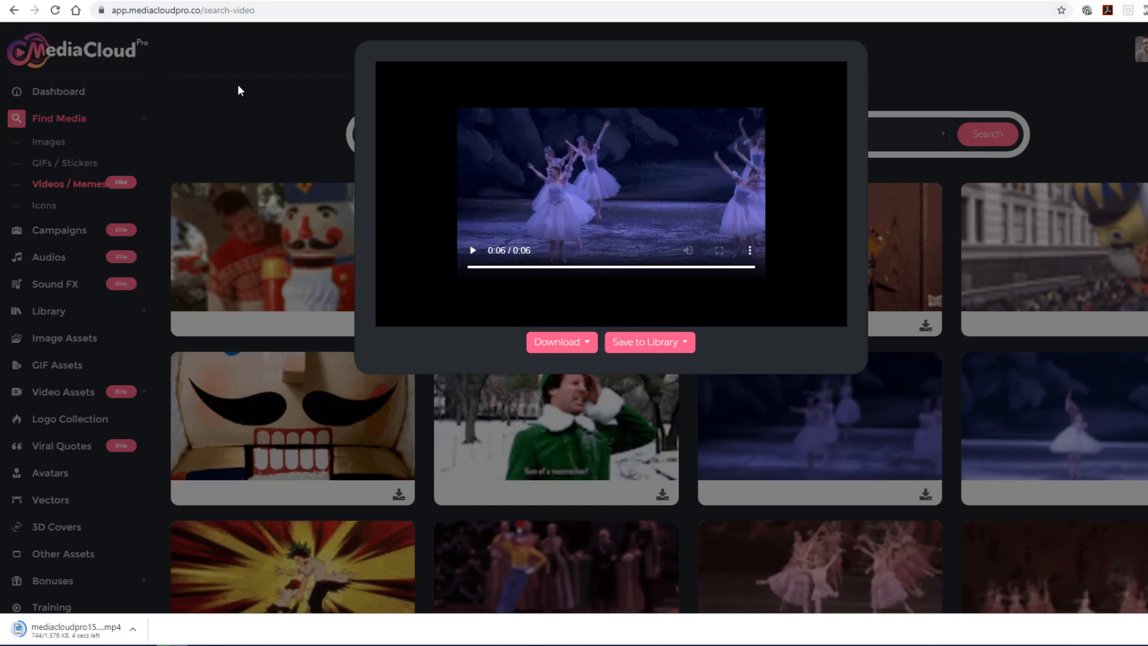
pyautogui.click(238, 90)
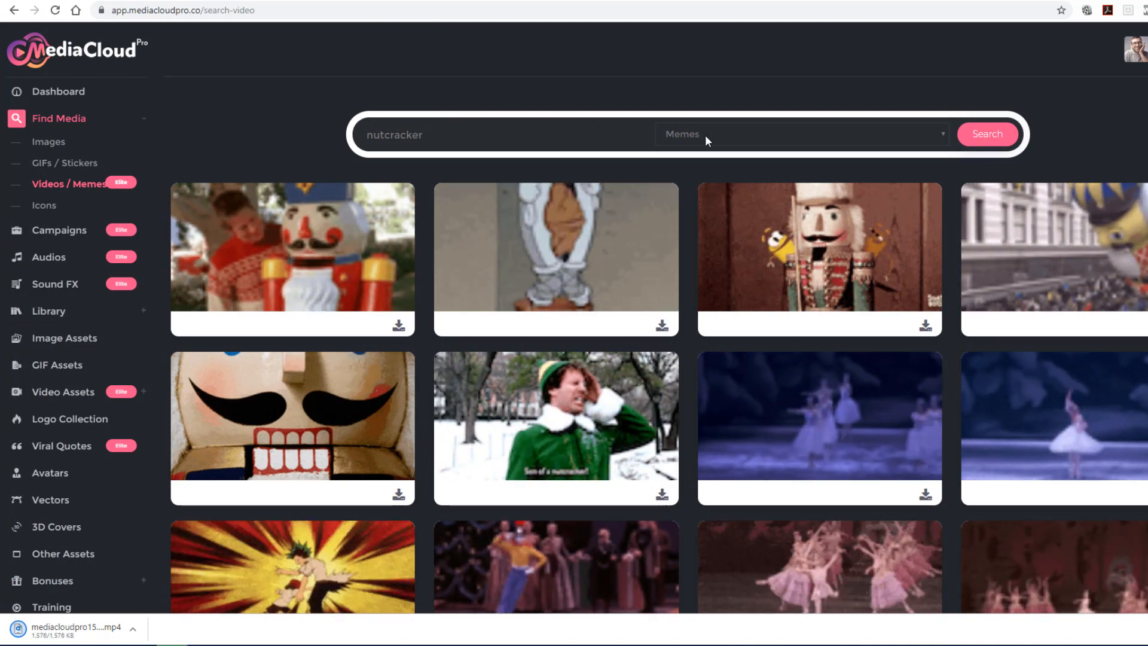
# - Search the Videos category for "crowd running" and look through the resulting clips
pyautogui.click(705, 134)
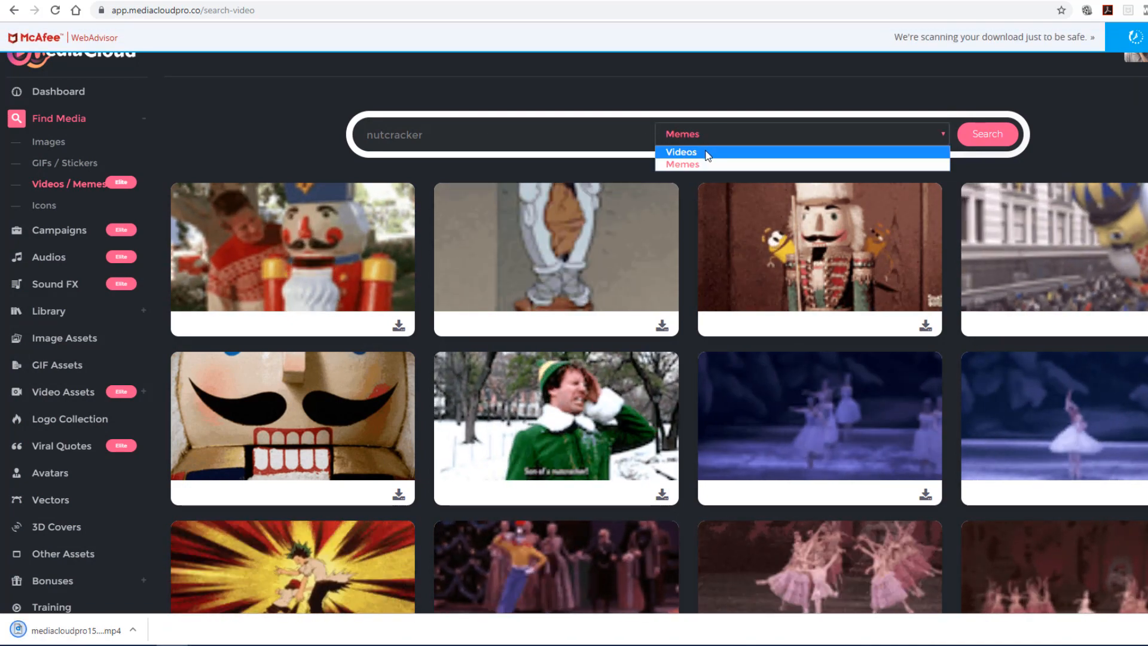
pyautogui.click(706, 153)
pyautogui.moveTo(449, 132); pyautogui.dragTo(330, 122)
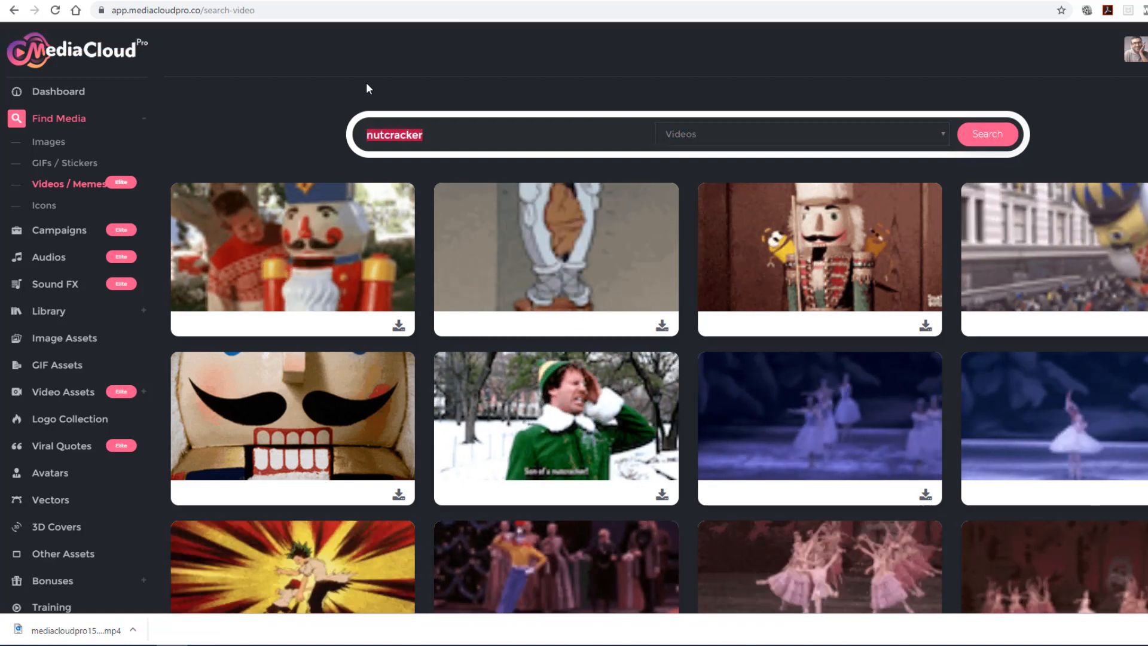
pyautogui.write('crwod running')
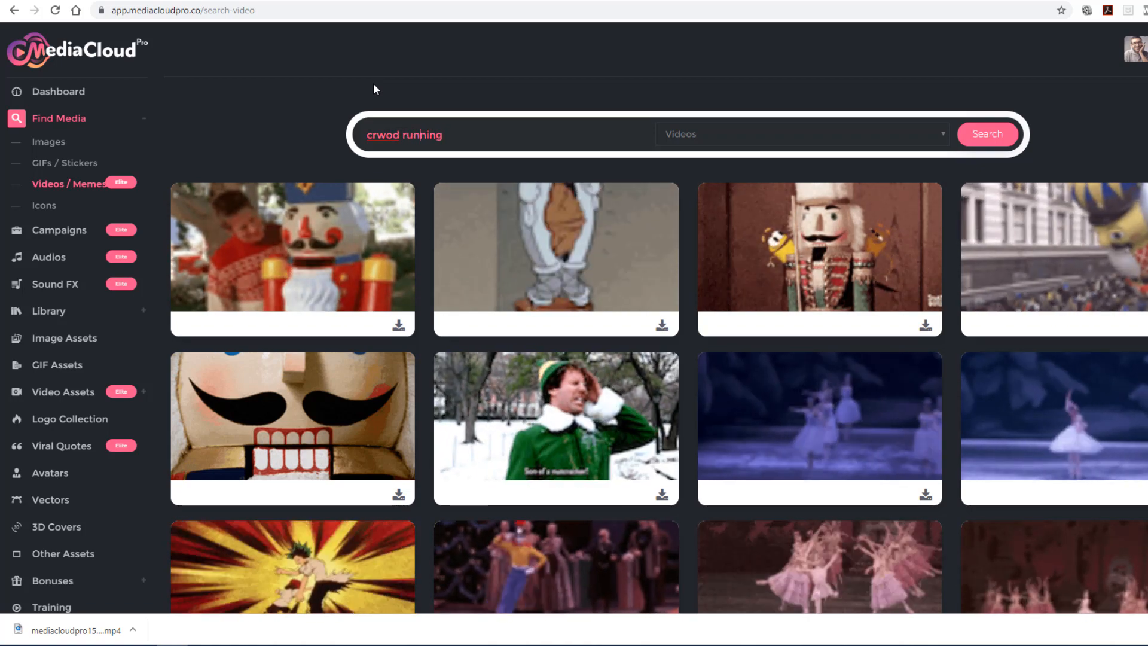
pyautogui.press('BackSpace')
pyautogui.press('Right')
pyautogui.write('w')
pyautogui.click(987, 138)
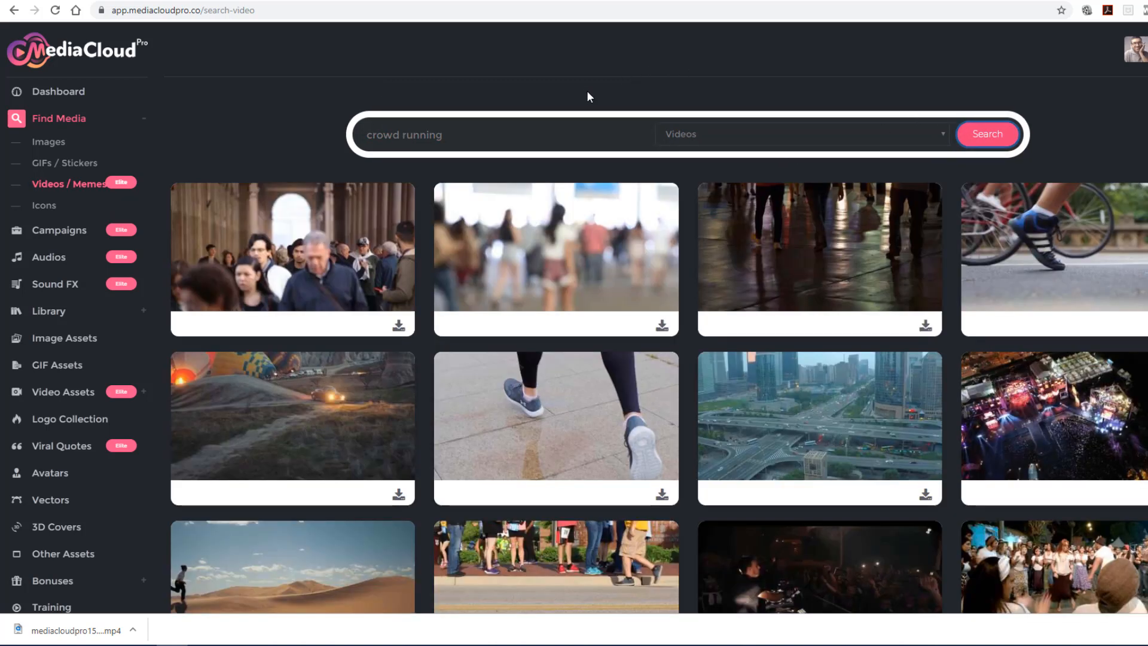
pyautogui.moveTo(860, 242)
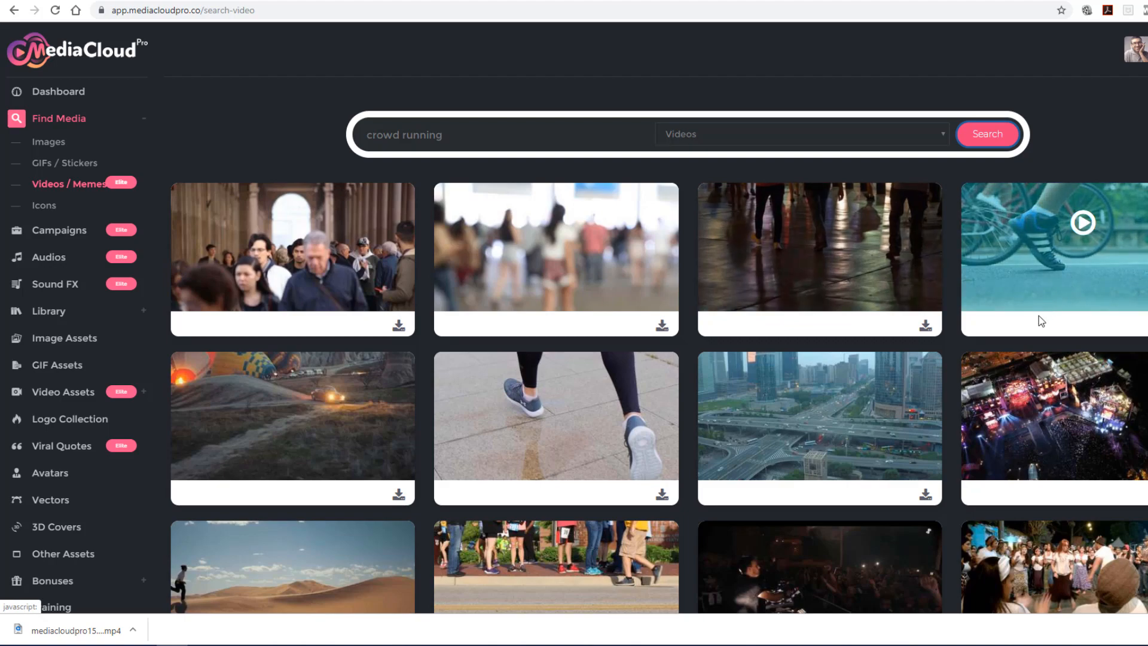
pyautogui.scroll(-8, 1034, 320)
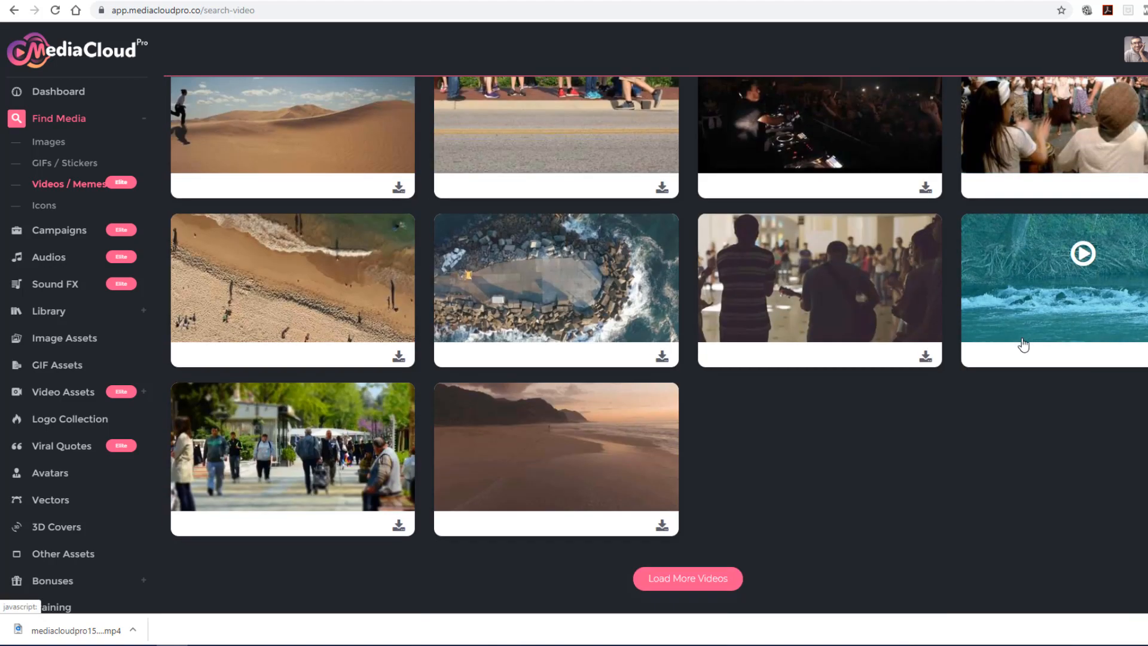
pyautogui.scroll(8, 1023, 345)
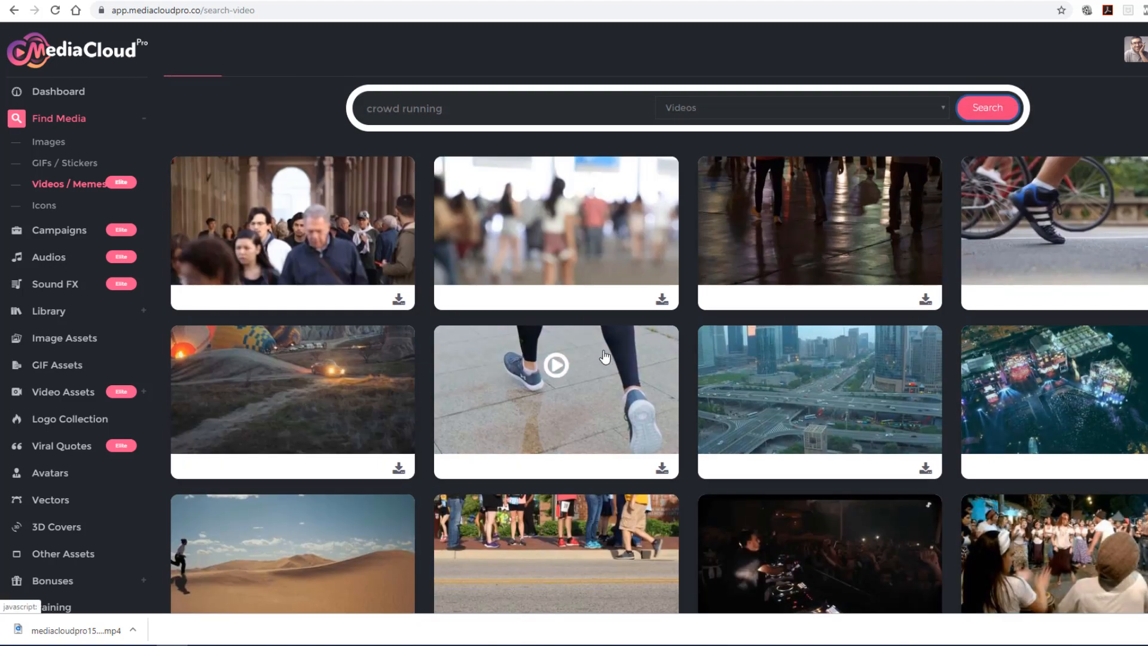
pyautogui.scroll(1, 552, 417)
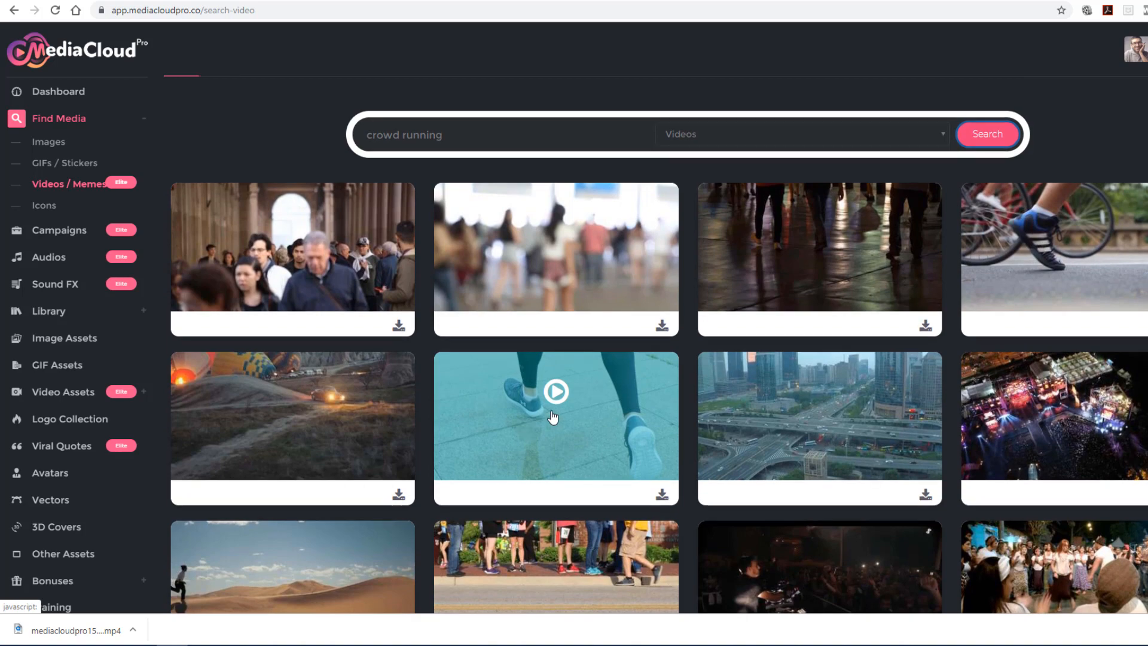
# - Repeat the "crowd running" search in the Memes category and look through the clips
pyautogui.click(758, 134)
pyautogui.click(707, 160)
pyautogui.click(992, 136)
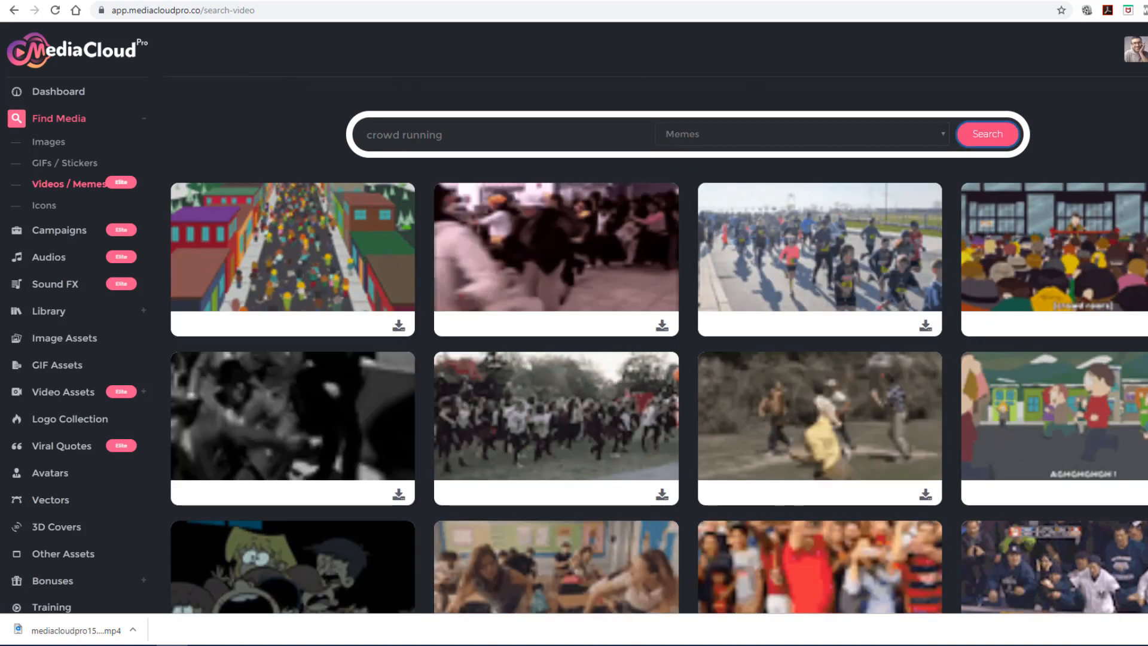
pyautogui.scroll(-8, 657, 359)
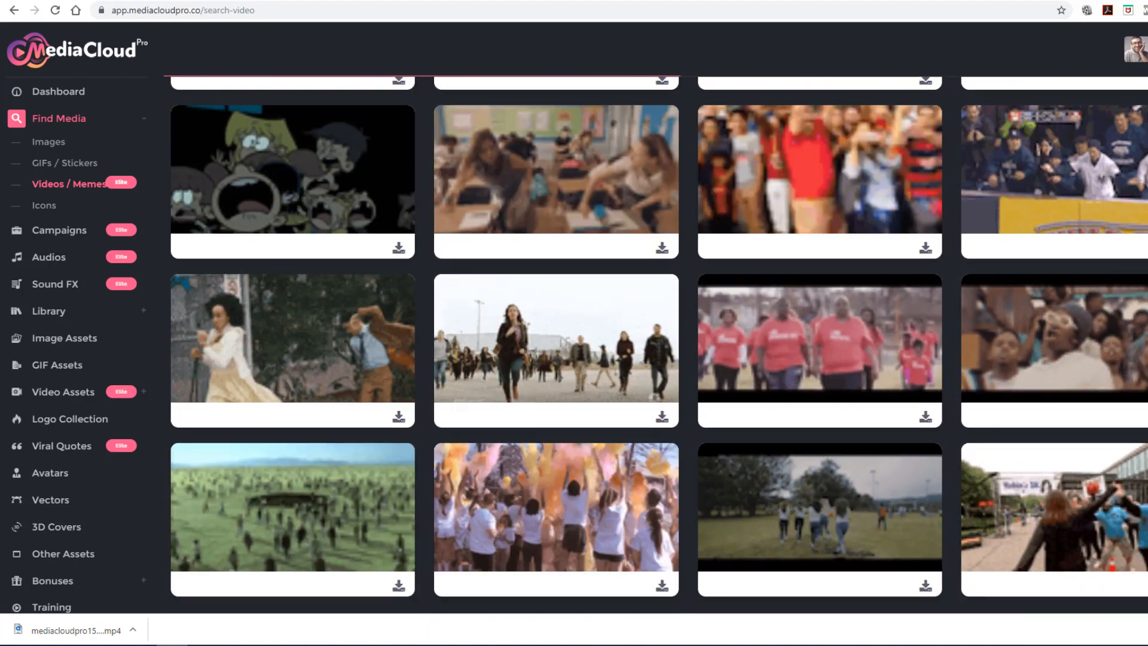
pyautogui.scroll(8, 658, 359)
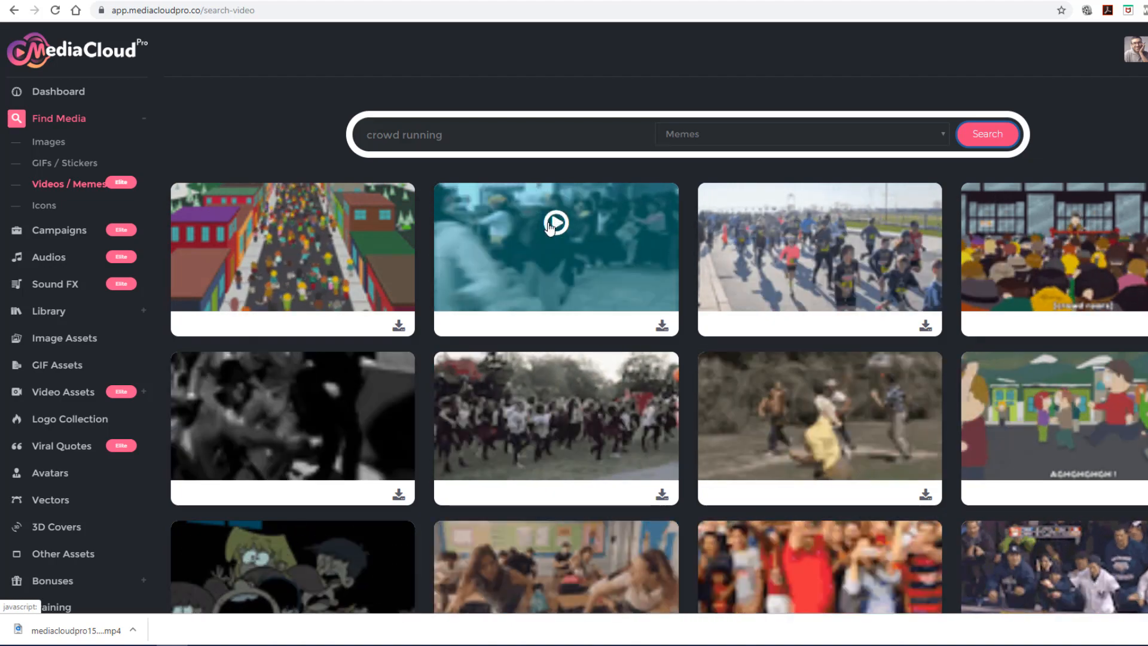
# - Preview and download the meme clip of people rushing through a shopping mall, and close its preview
pyautogui.click(566, 241)
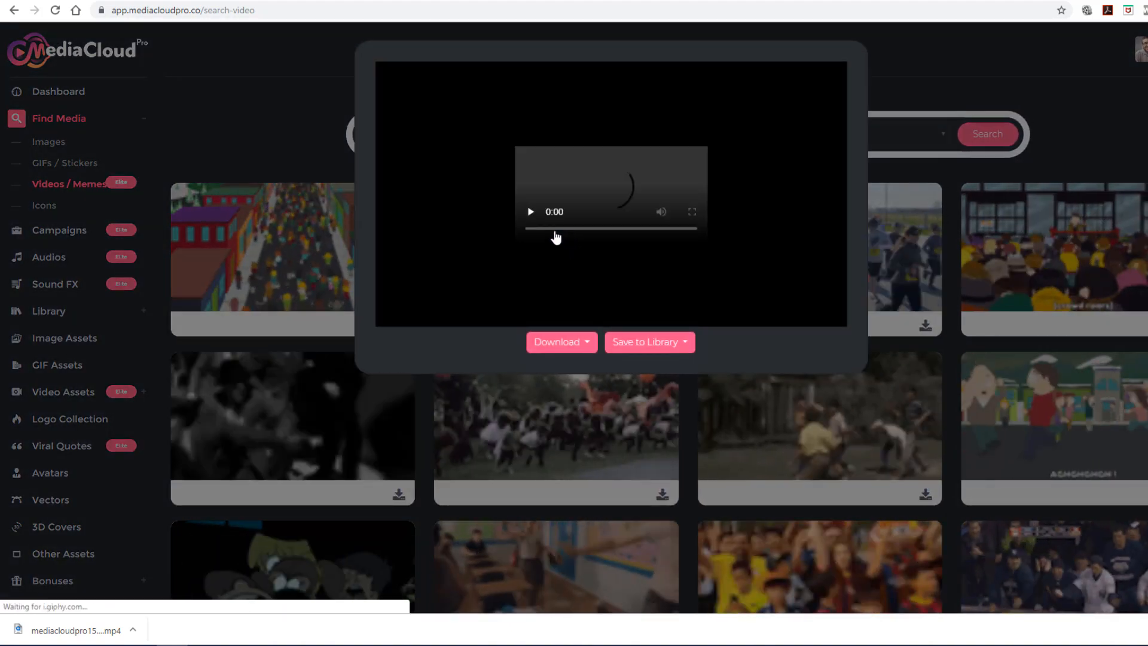
pyautogui.click(473, 251)
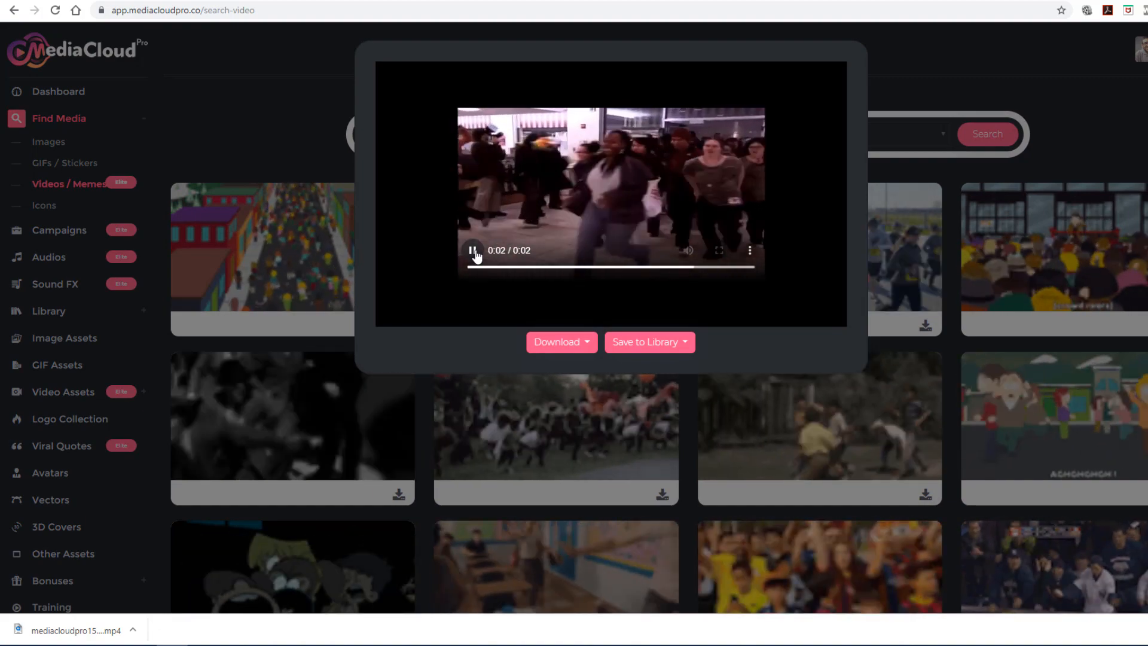
pyautogui.click(472, 250)
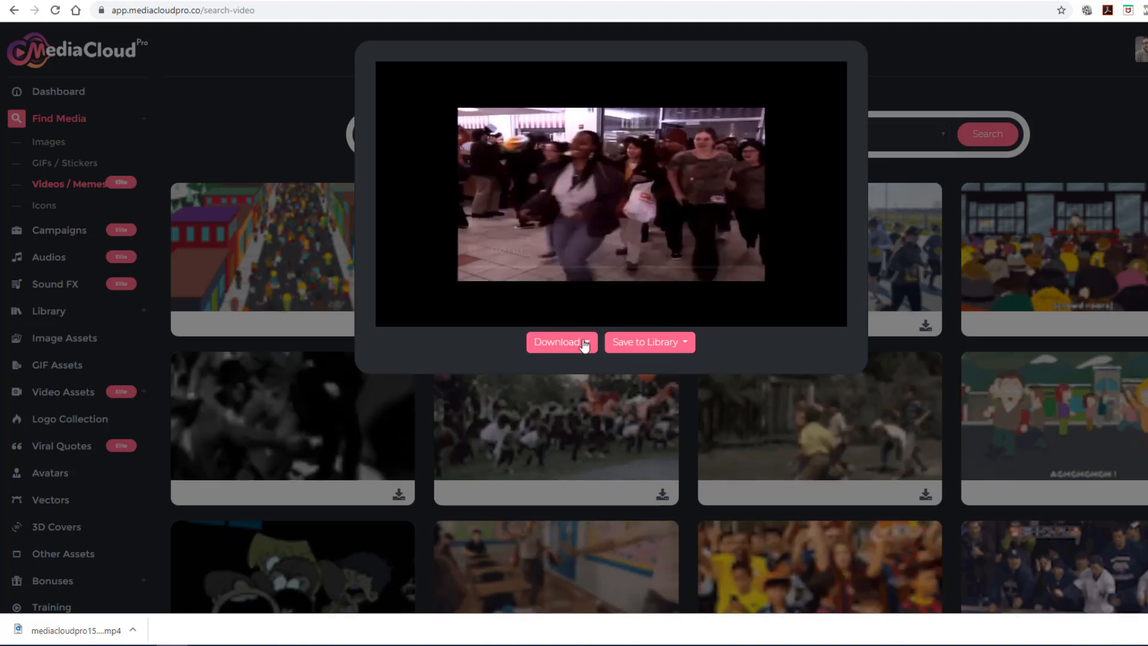
pyautogui.click(583, 343)
pyautogui.click(591, 375)
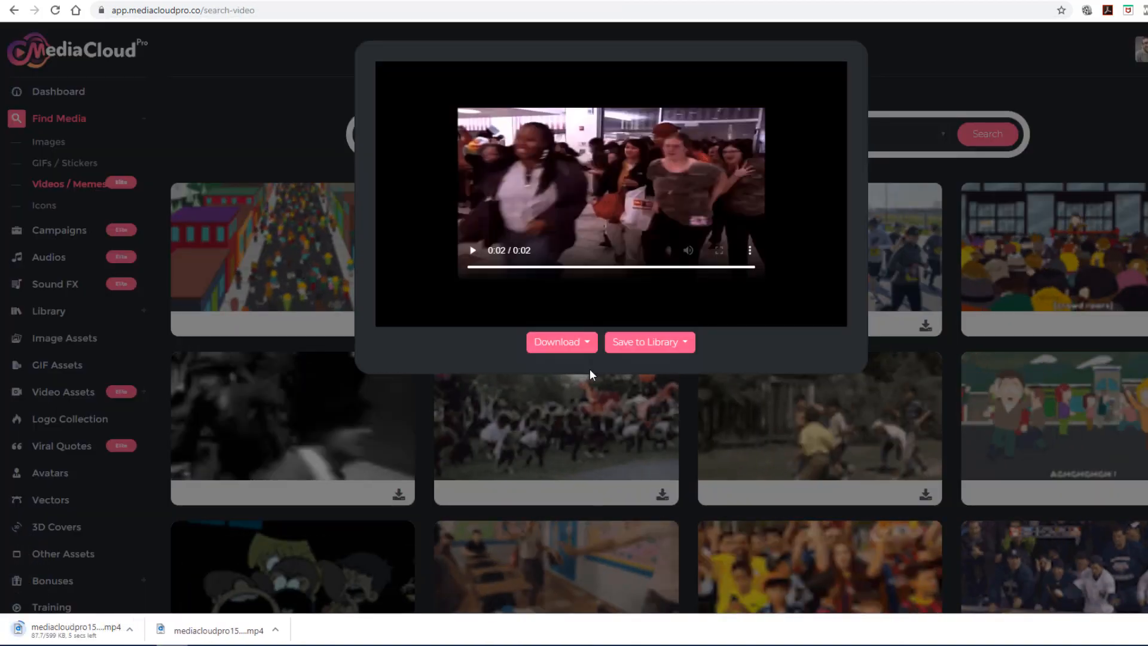
pyautogui.click(881, 53)
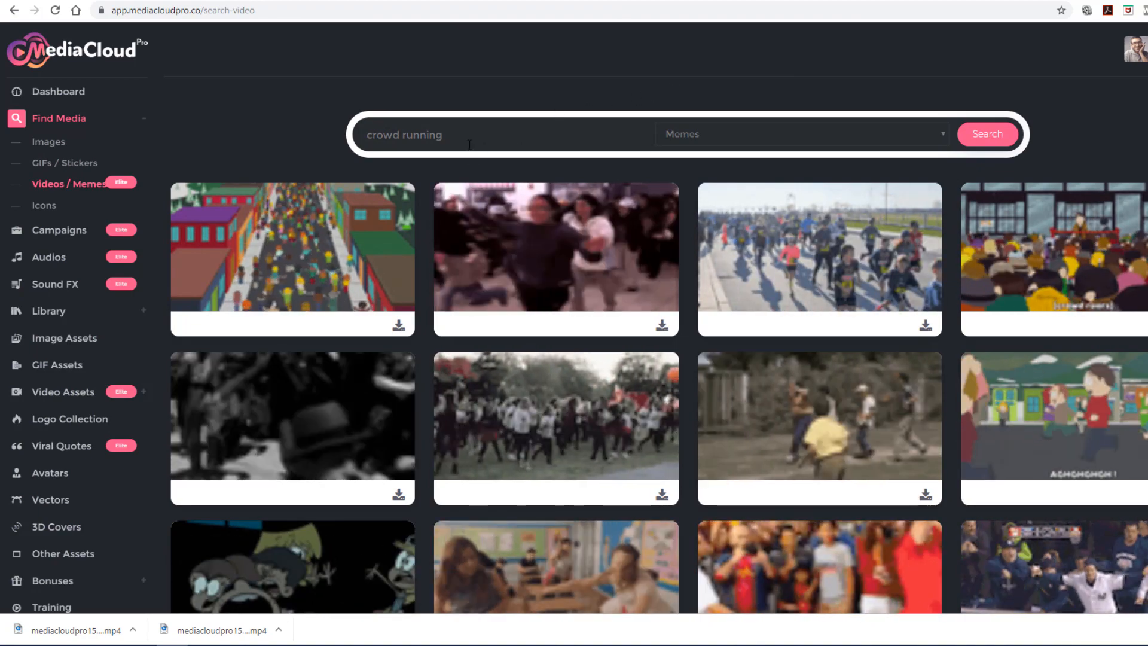
# - Search the Memes category for "sad" and look through the resulting clips
pyautogui.moveTo(467, 133); pyautogui.dragTo(360, 135)
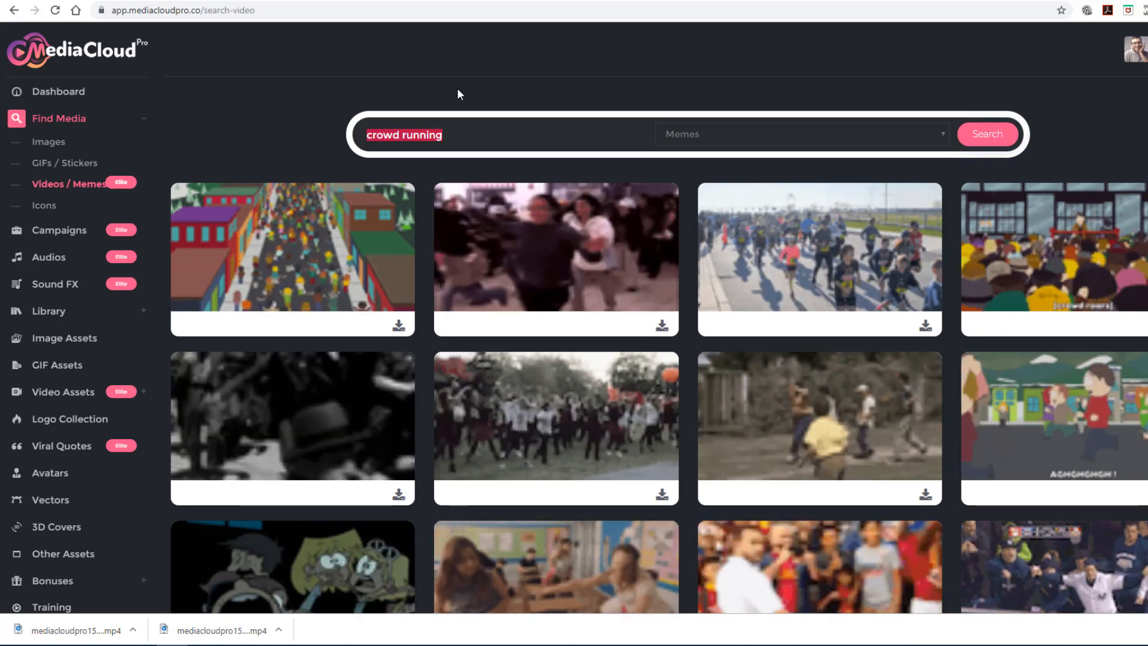
pyautogui.write('sad')
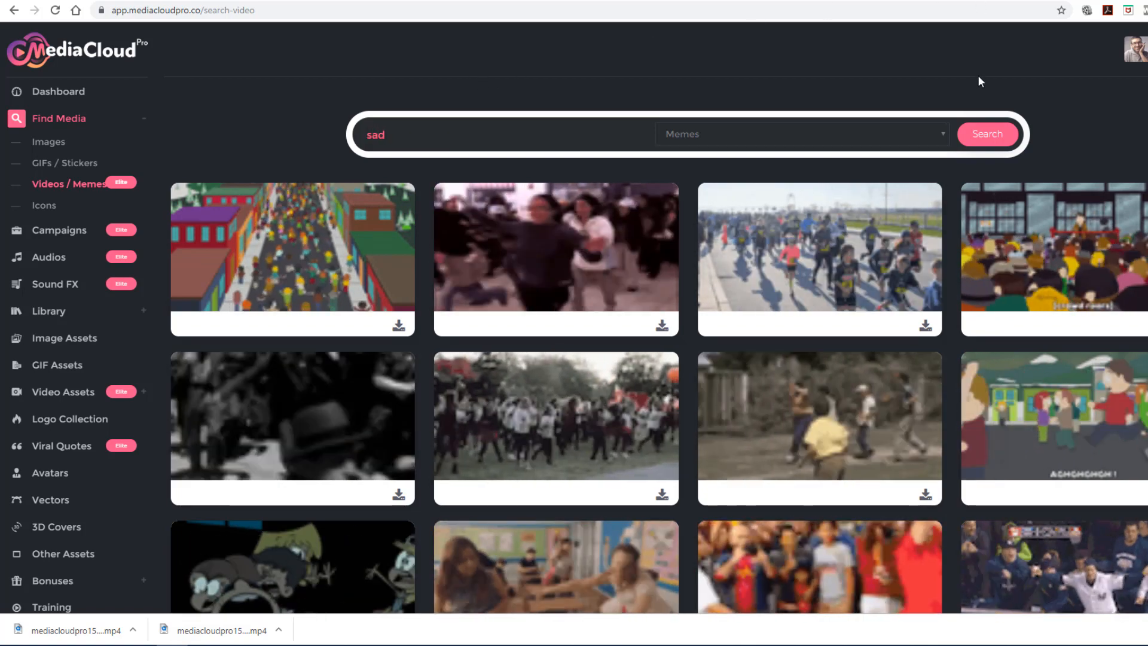
pyautogui.click(987, 133)
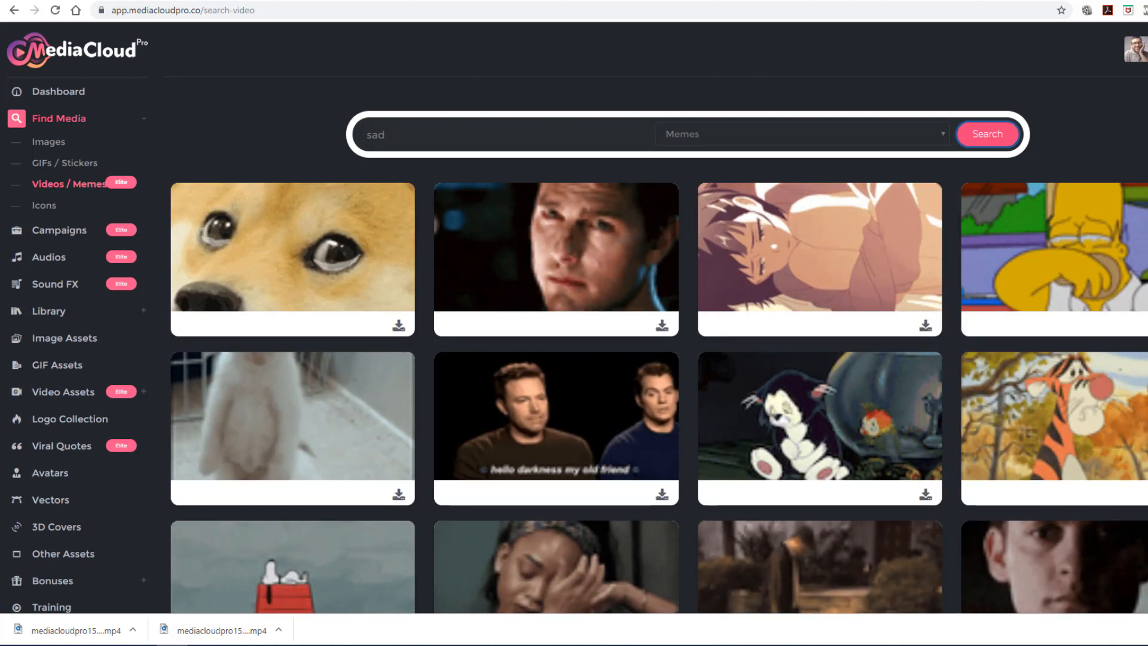
pyautogui.scroll(-7, 658, 347)
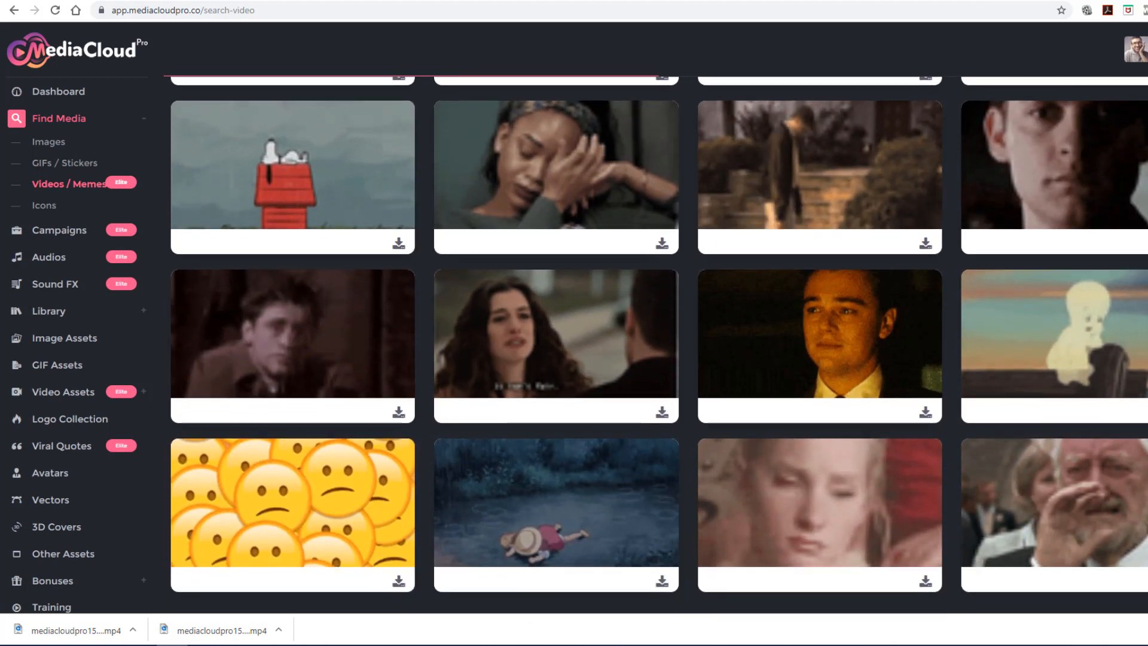
pyautogui.scroll(-1, 657, 347)
pyautogui.scroll(2, 657, 346)
pyautogui.scroll(-2, 658, 347)
pyautogui.scroll(3, 658, 347)
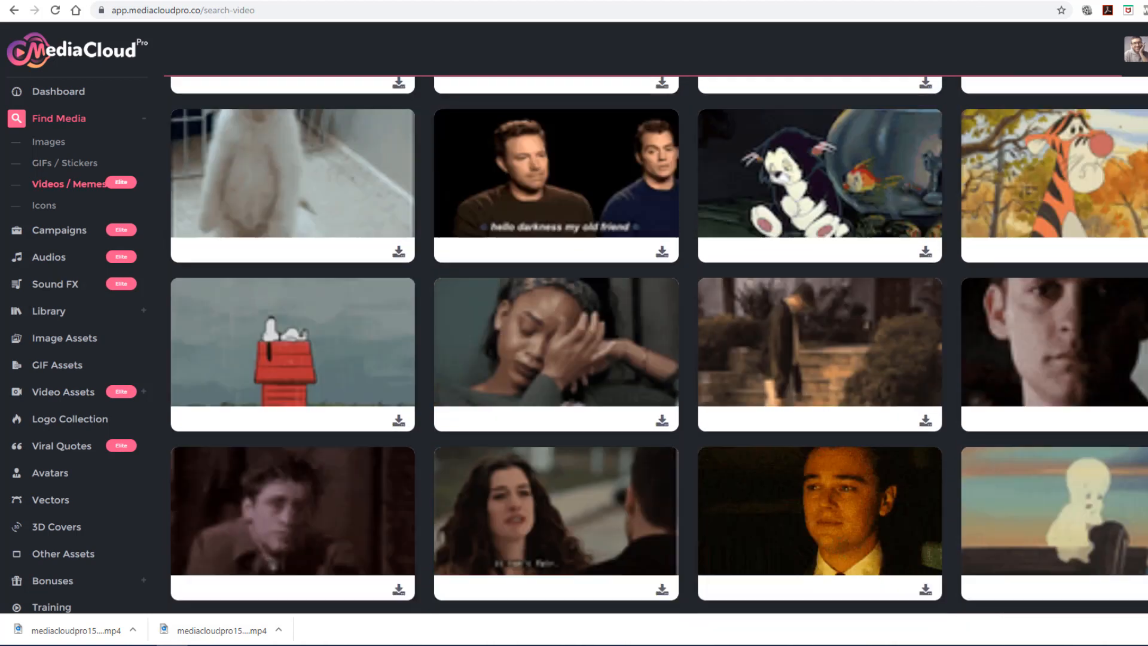
pyautogui.scroll(4, 657, 347)
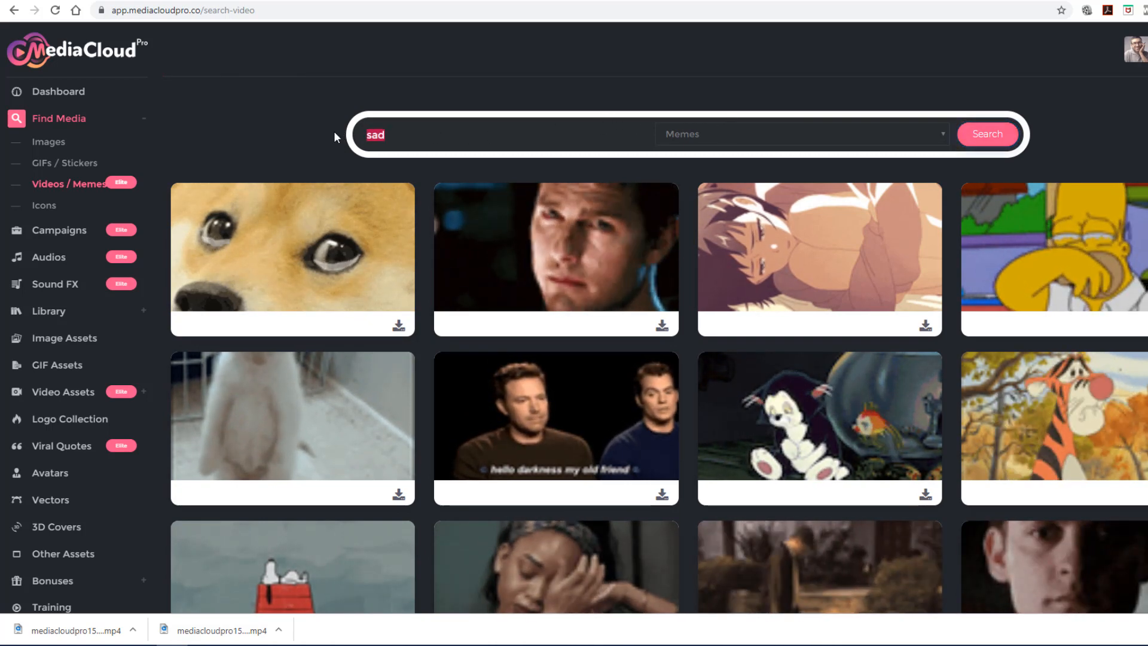
# - Search for "crying" in the Memes category, and repeat the search in the Videos category
pyautogui.write('crying')
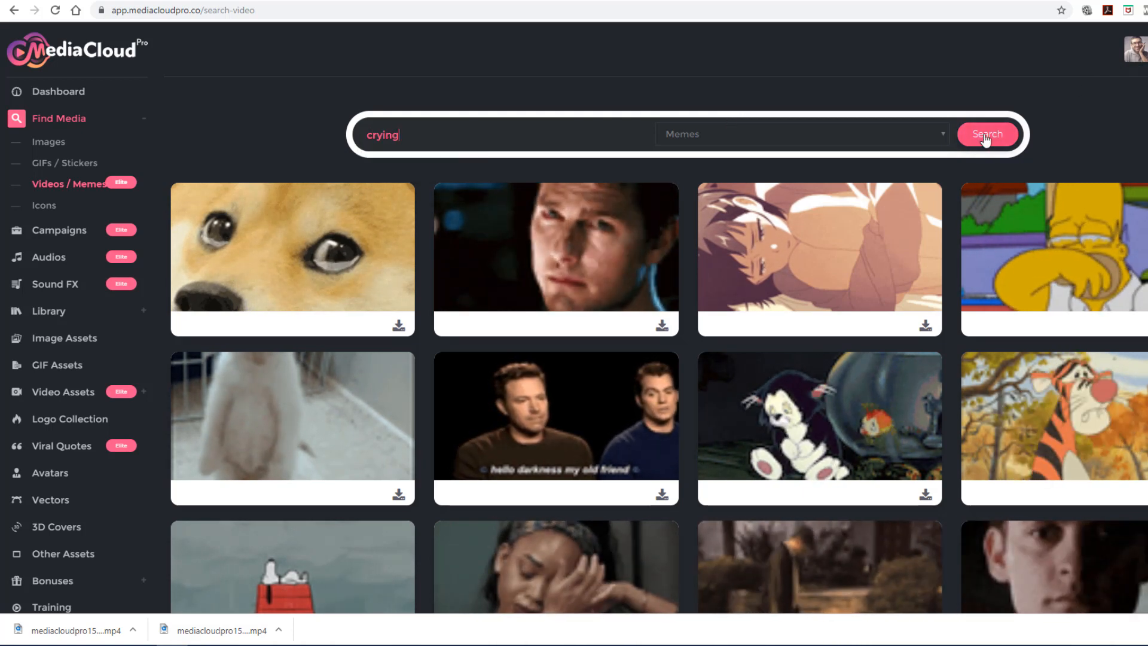
pyautogui.click(985, 137)
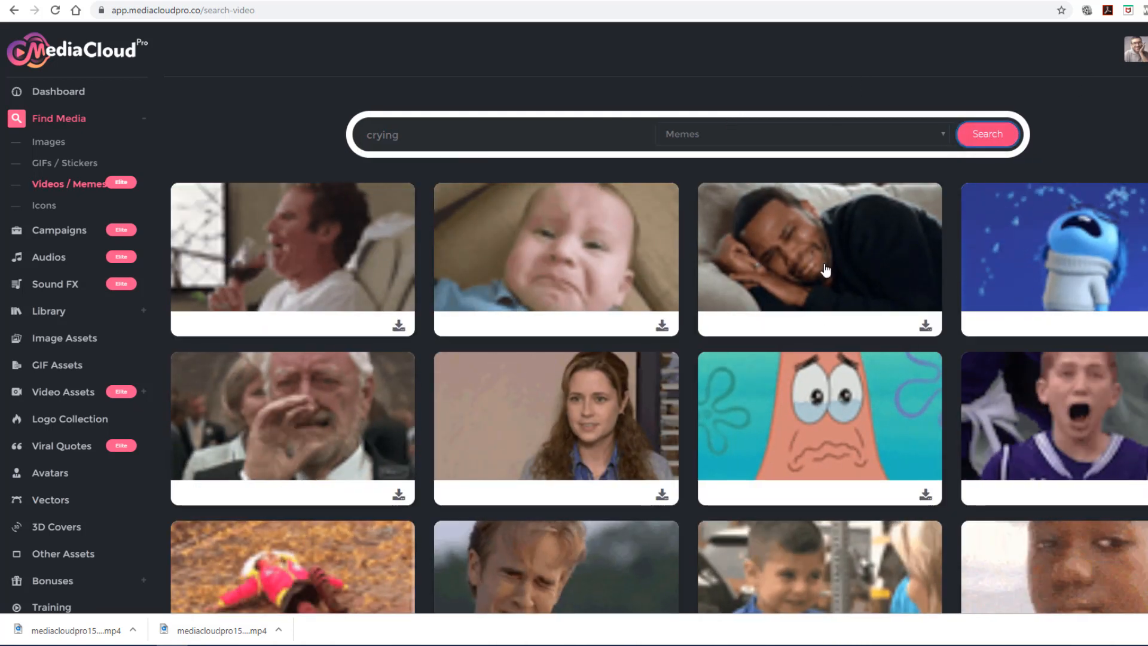
pyautogui.click(776, 133)
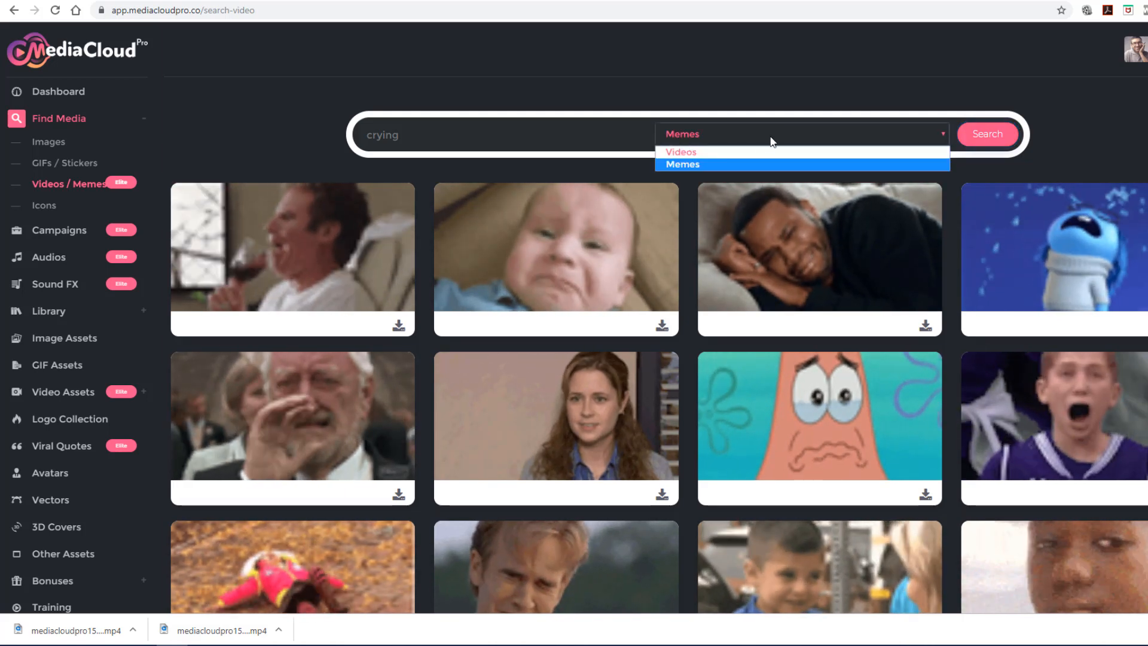
pyautogui.click(758, 150)
pyautogui.click(990, 136)
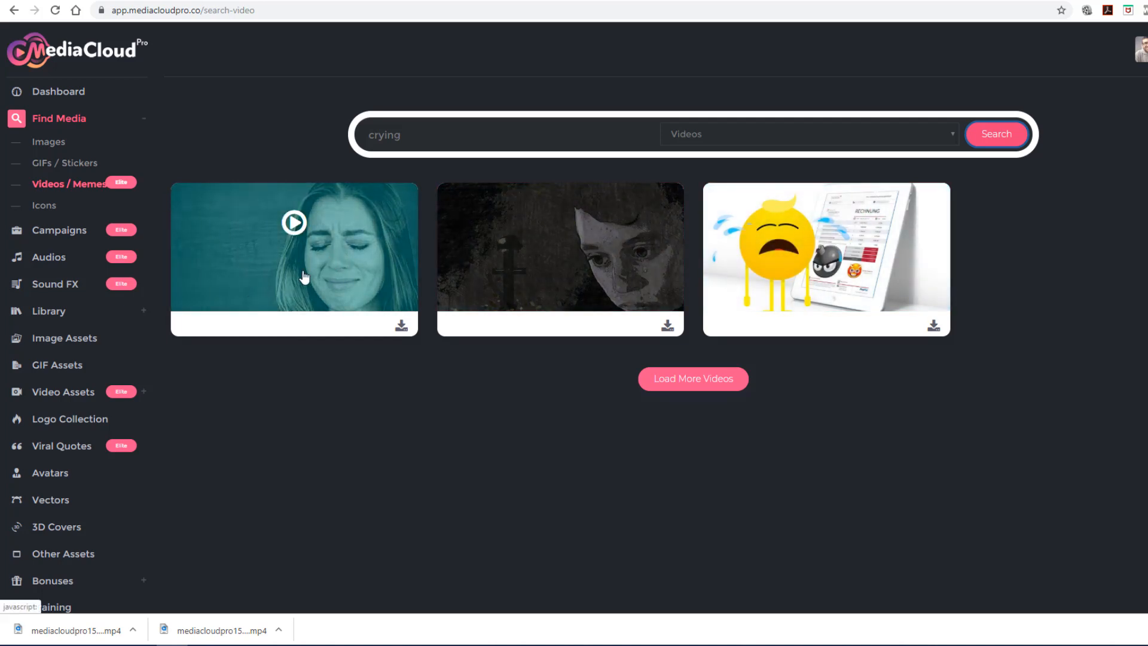
# - Preview the video of the crying woman with long hair and download it in sd 640X360
pyautogui.click(293, 225)
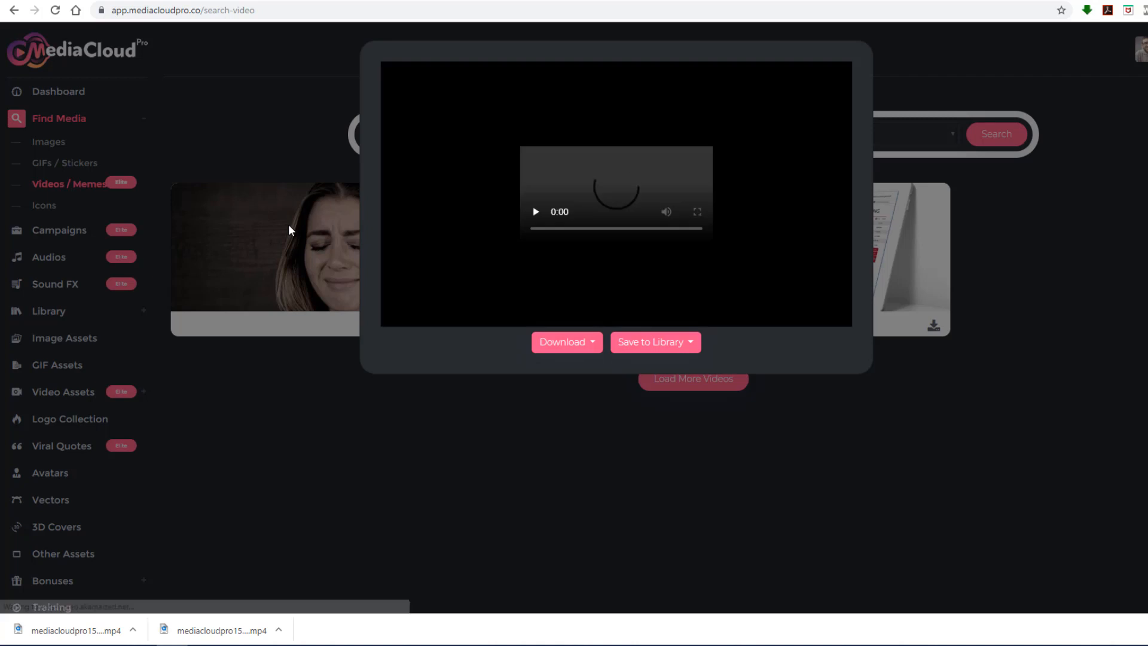
pyautogui.click(394, 299)
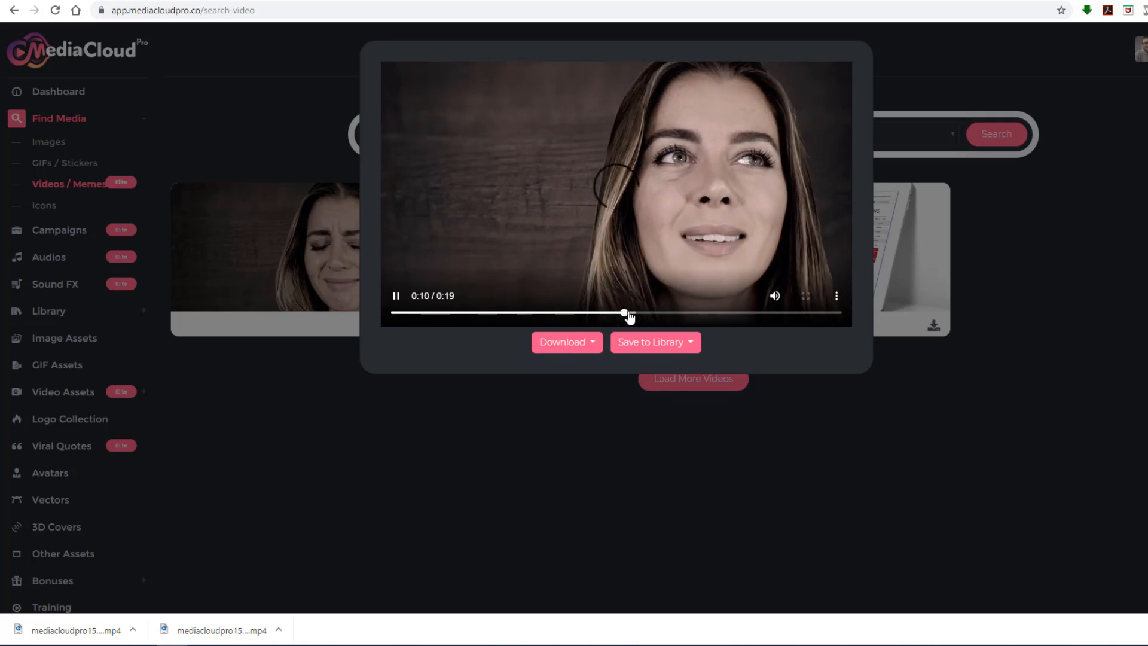
pyautogui.click(605, 314)
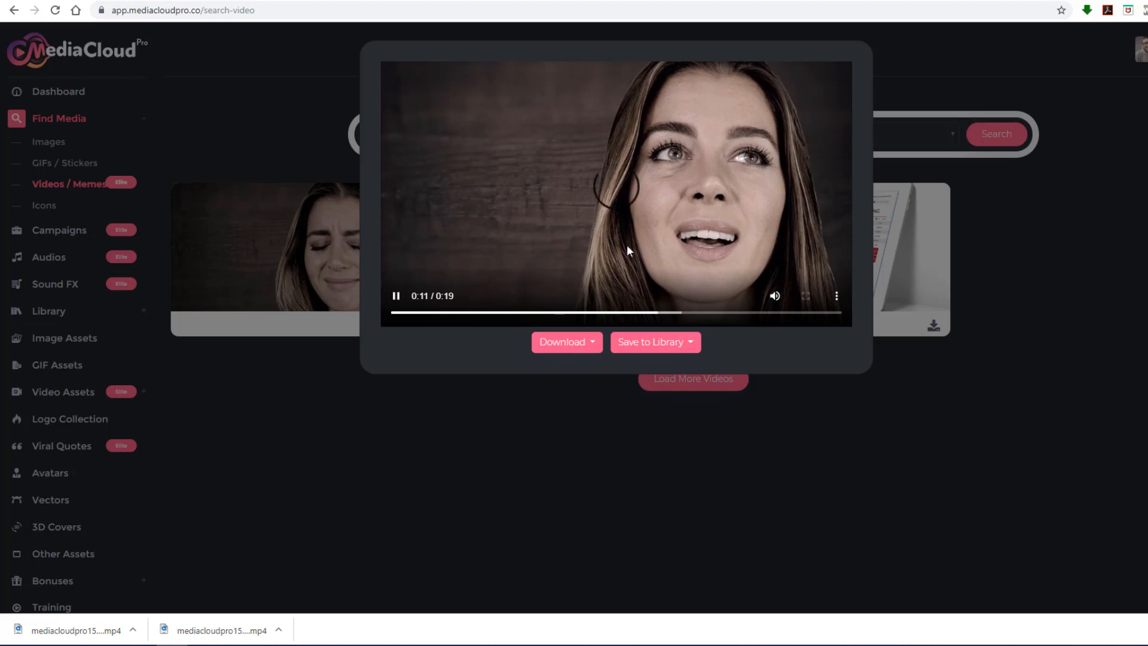
pyautogui.click(584, 343)
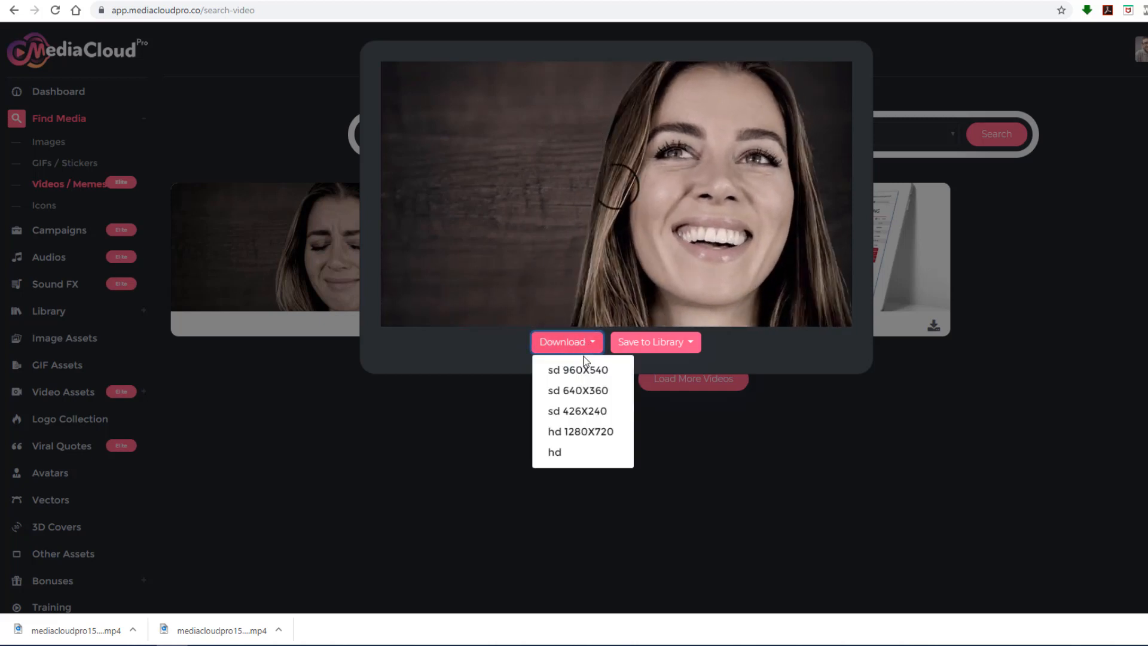
pyautogui.click(577, 391)
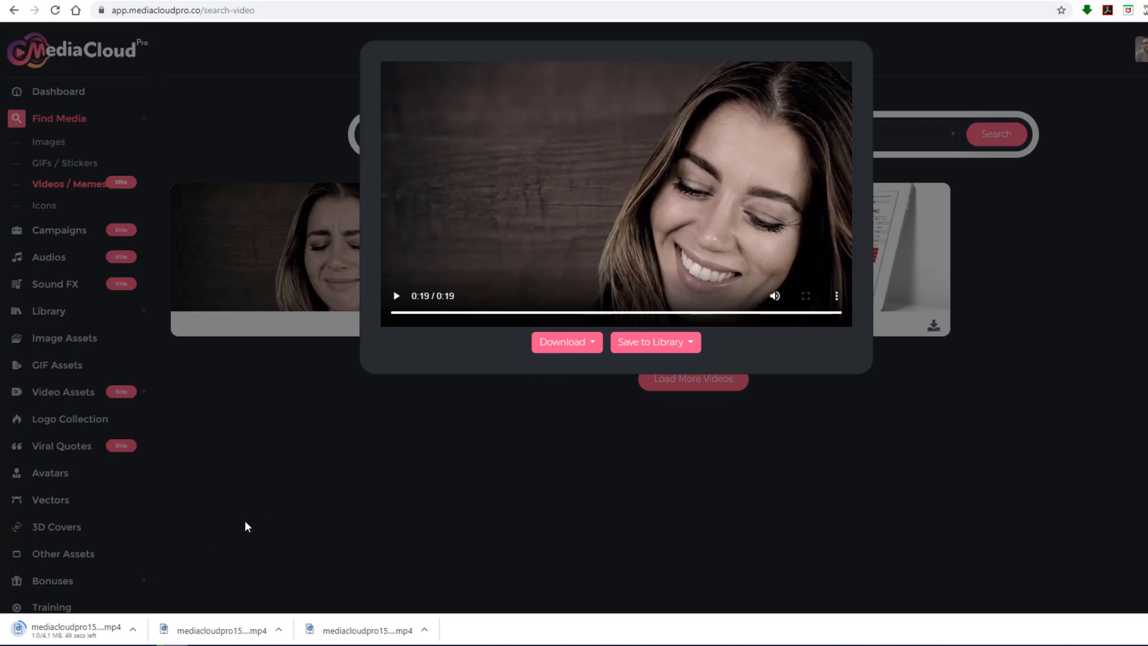
# - Switch to the Kizoa website and log into the account with the prefilled credentials
pyautogui.click(237, 5)
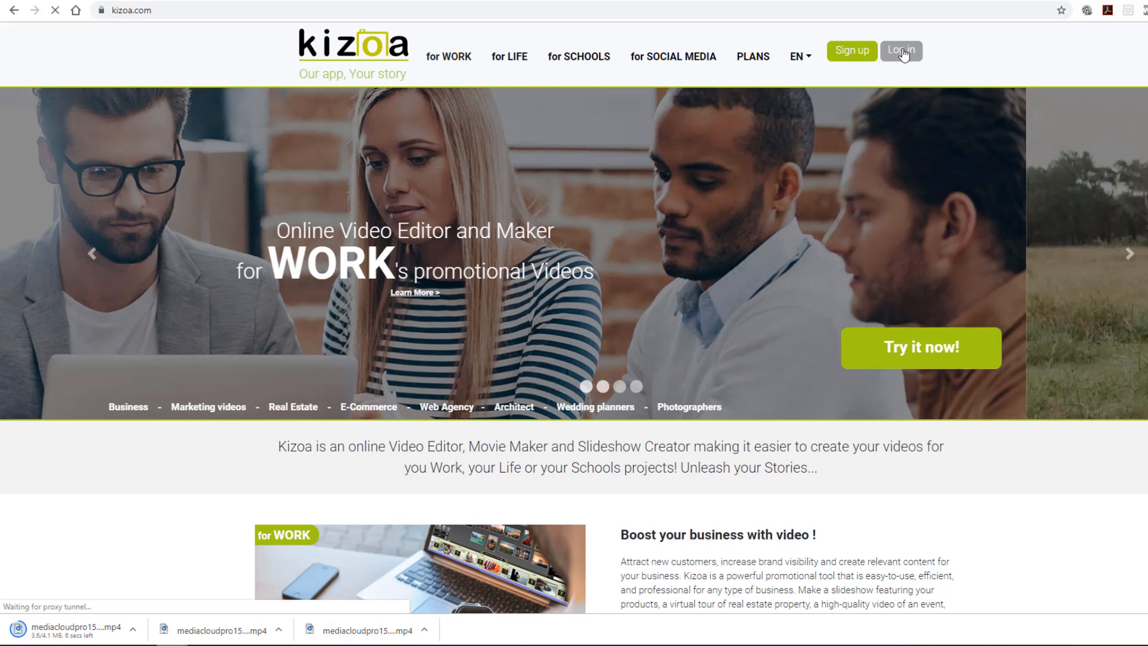
pyautogui.click(903, 53)
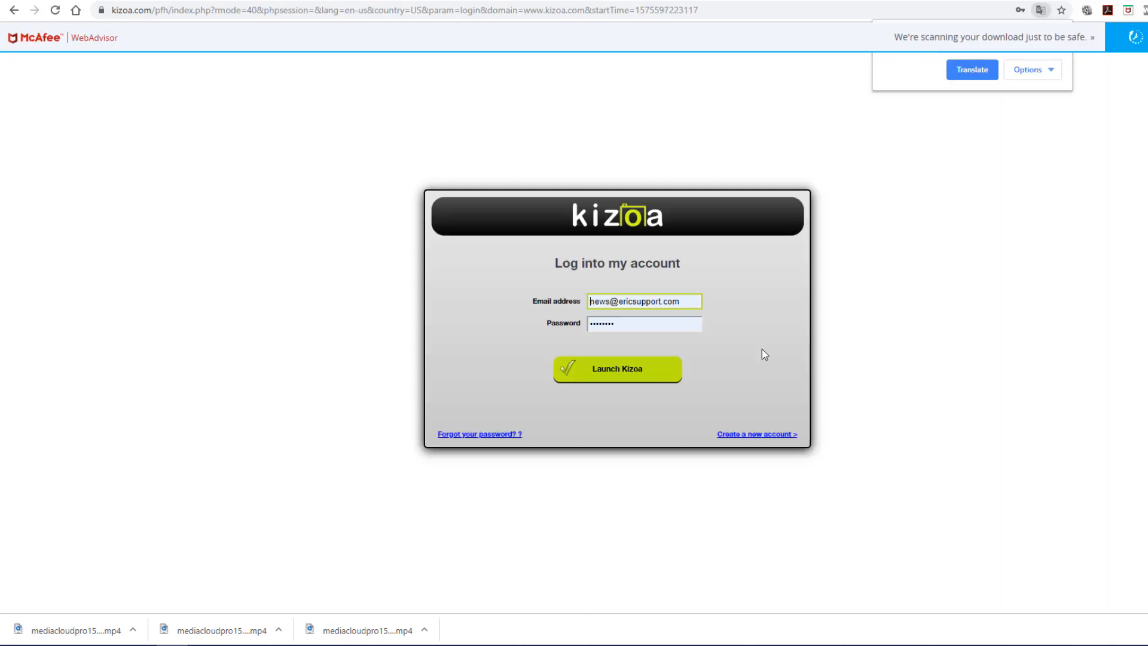
pyautogui.click(601, 372)
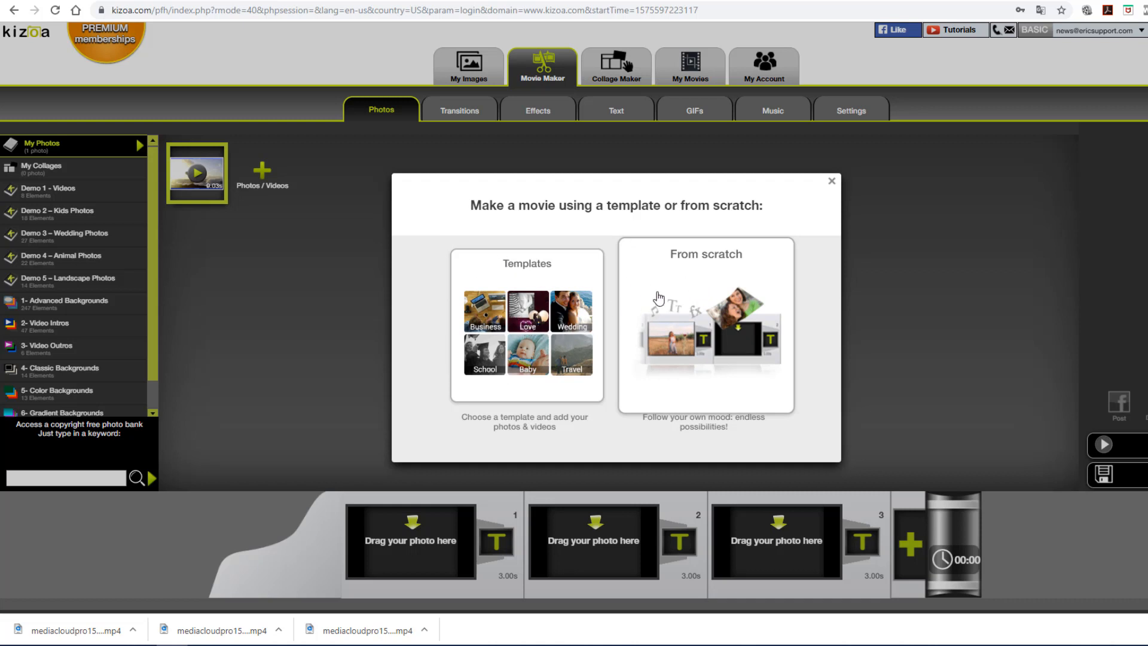
# - Start a movie from scratch in the 16:9 format
pyautogui.click(715, 282)
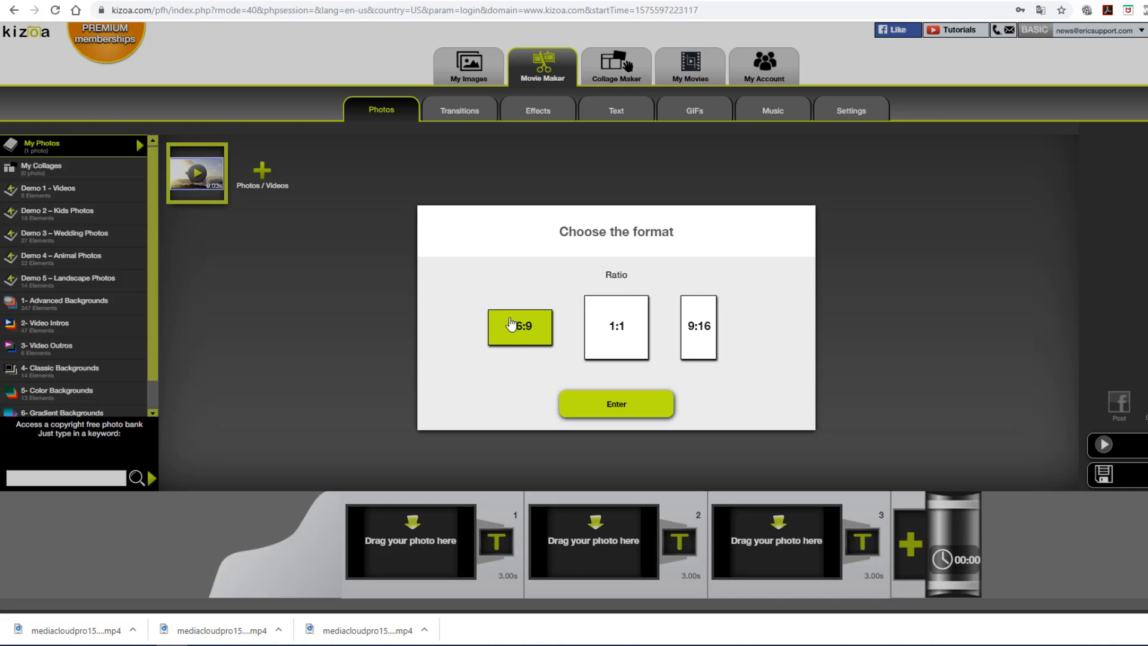
pyautogui.click(617, 406)
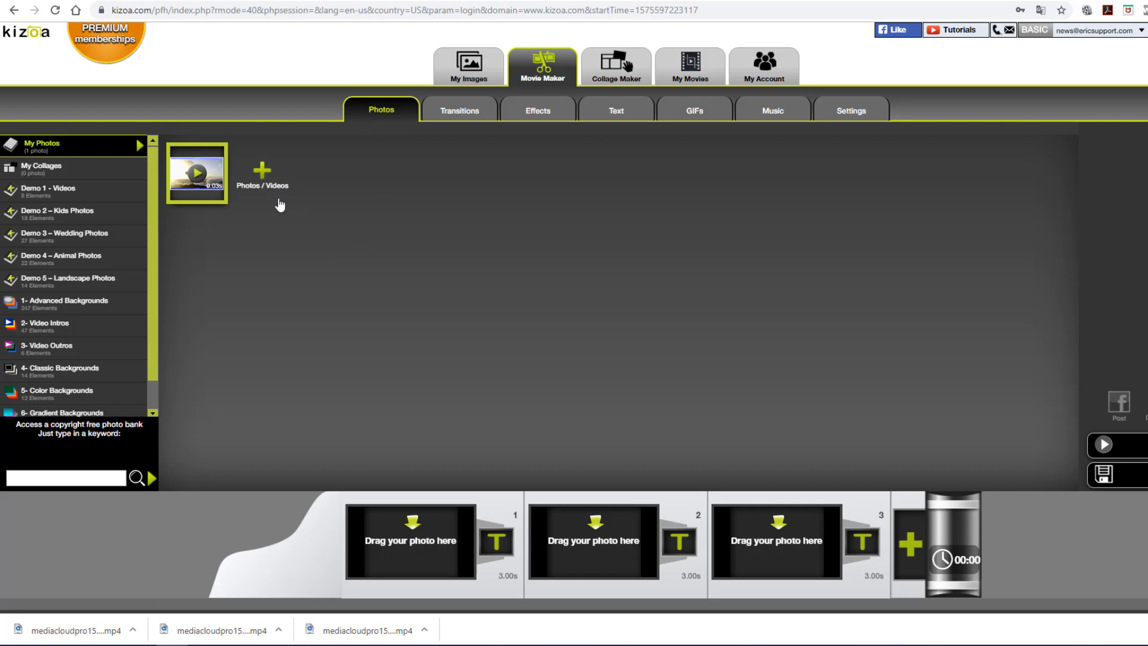
# - Upload mediacloudpro1575597176.mp4 from the computer's Downloads folder to My Photos
pyautogui.click(263, 175)
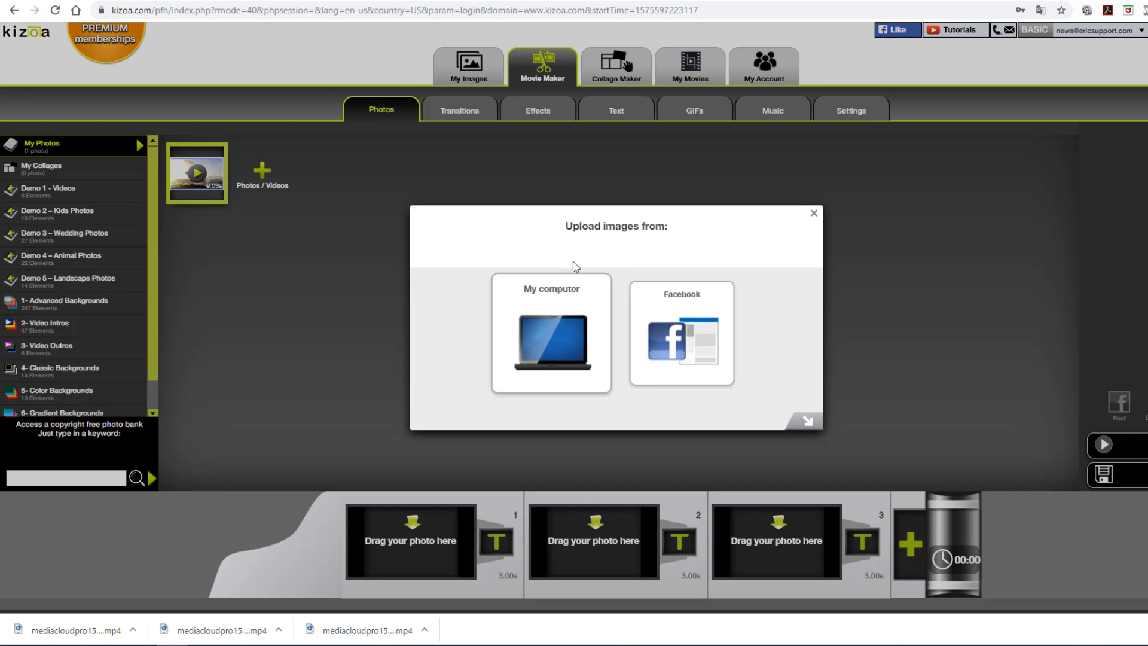
pyautogui.click(553, 320)
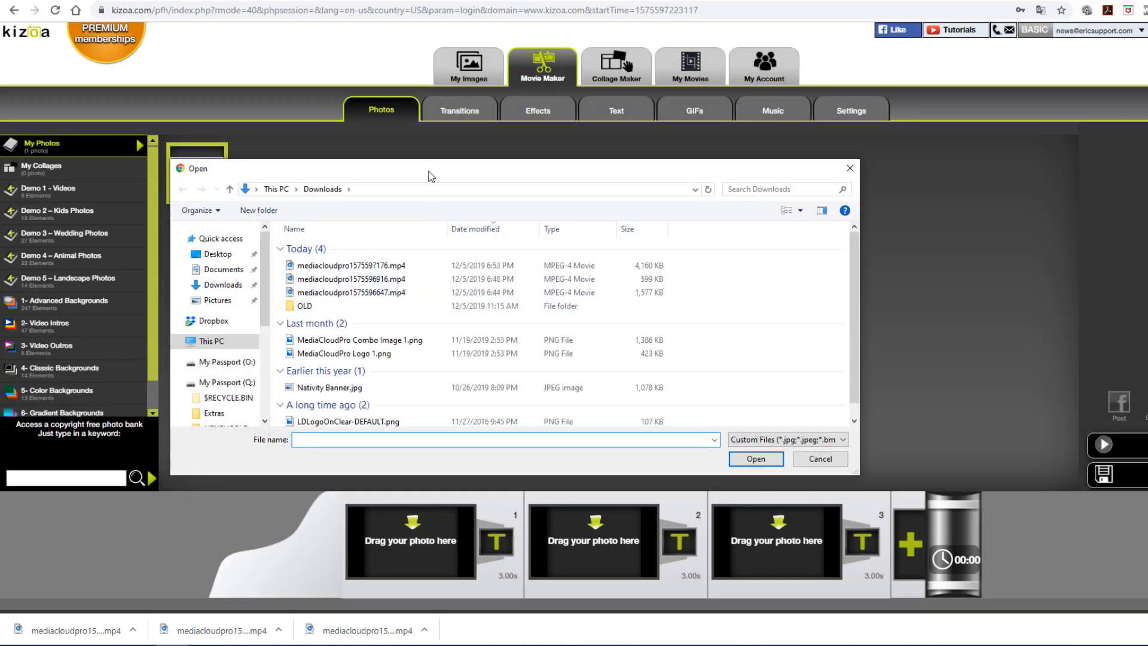
pyautogui.moveTo(428, 171); pyautogui.dragTo(458, 174)
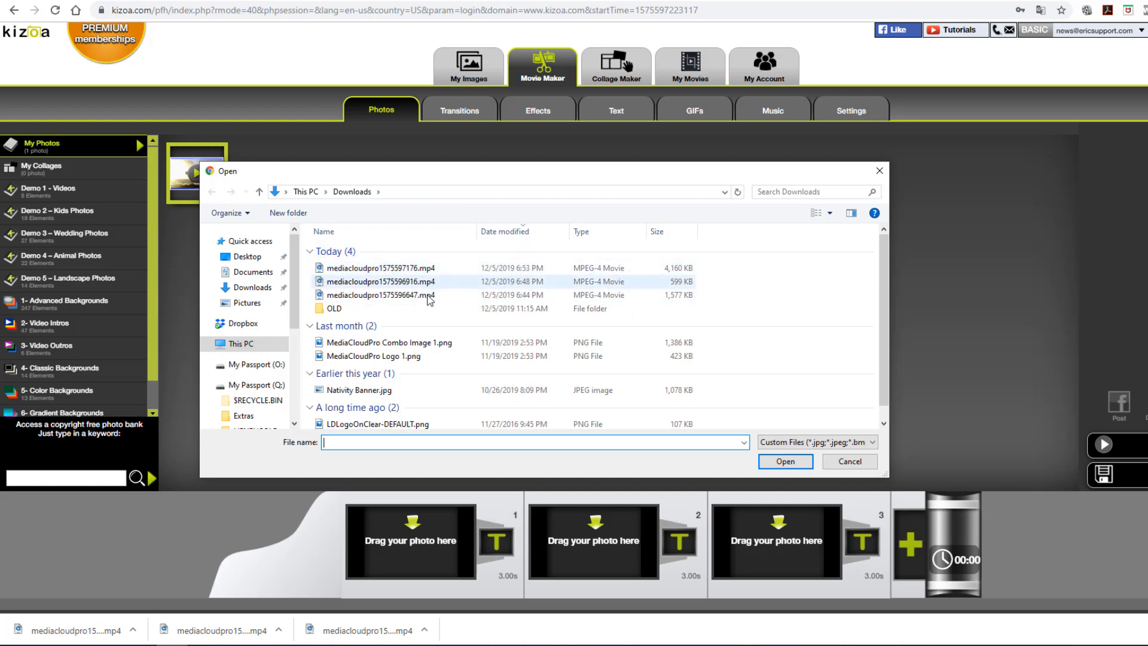
pyautogui.doubleClick(390, 268)
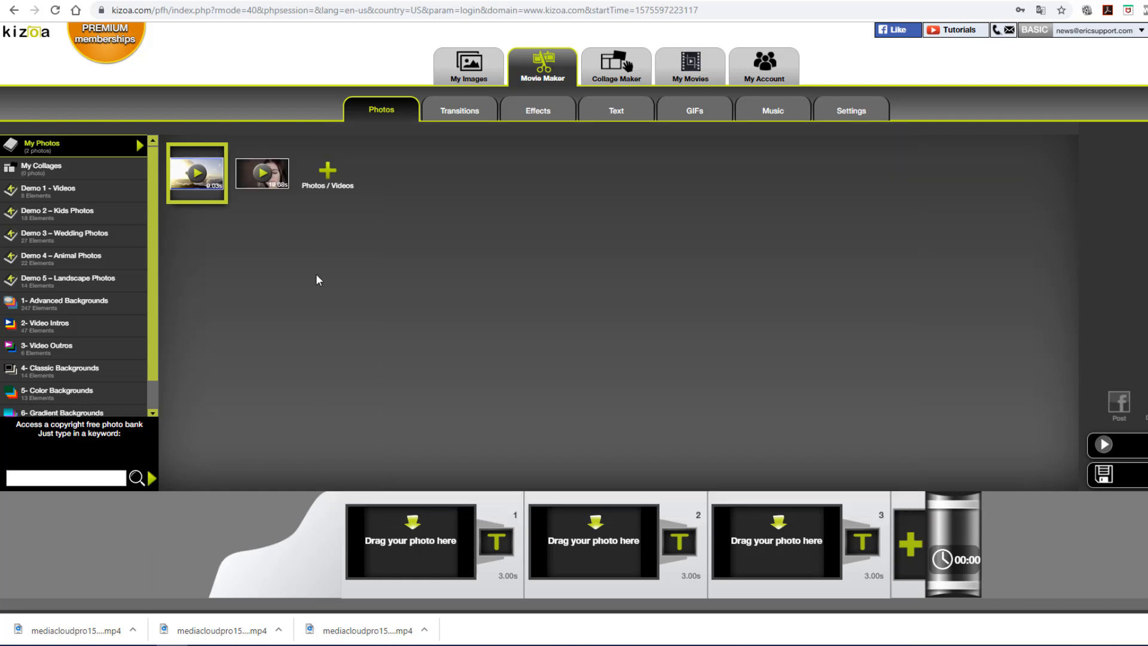
# - Add mediacloudpro1575596916.mp4 from the Downloads folder to the uploaded media
pyautogui.click(327, 188)
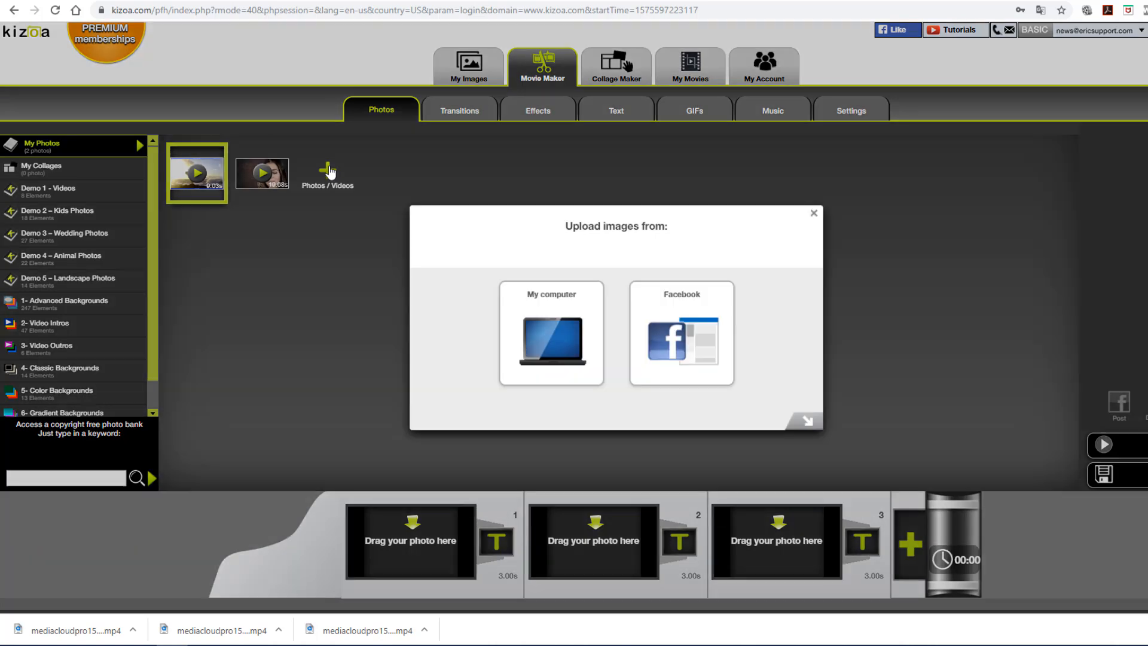
pyautogui.click(557, 337)
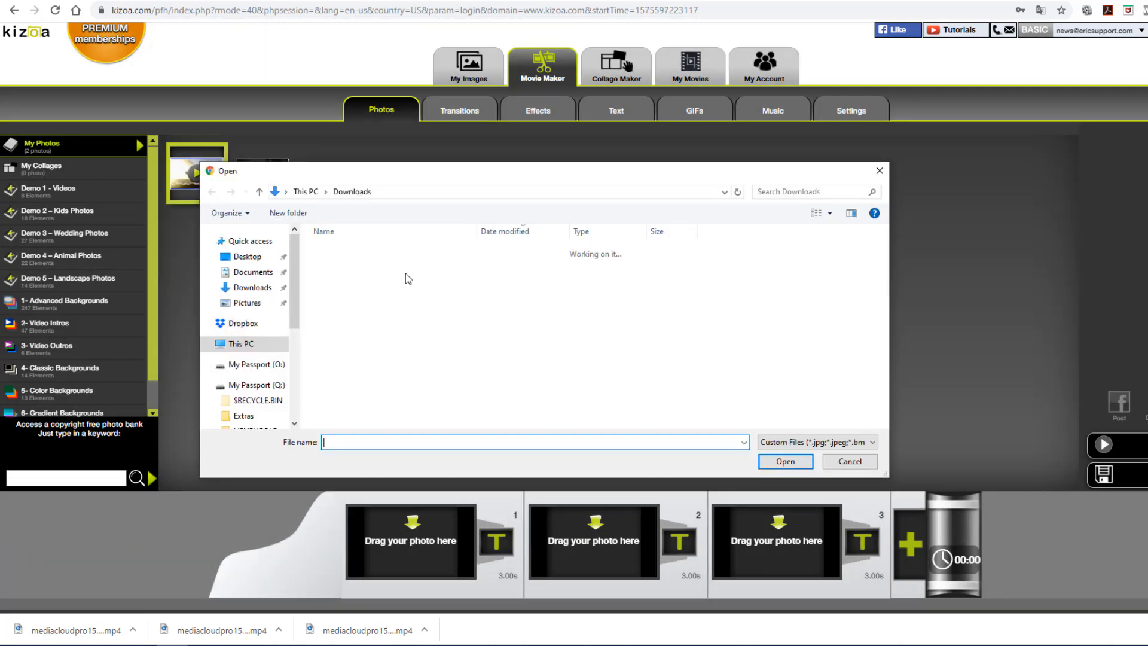
pyautogui.doubleClick(353, 281)
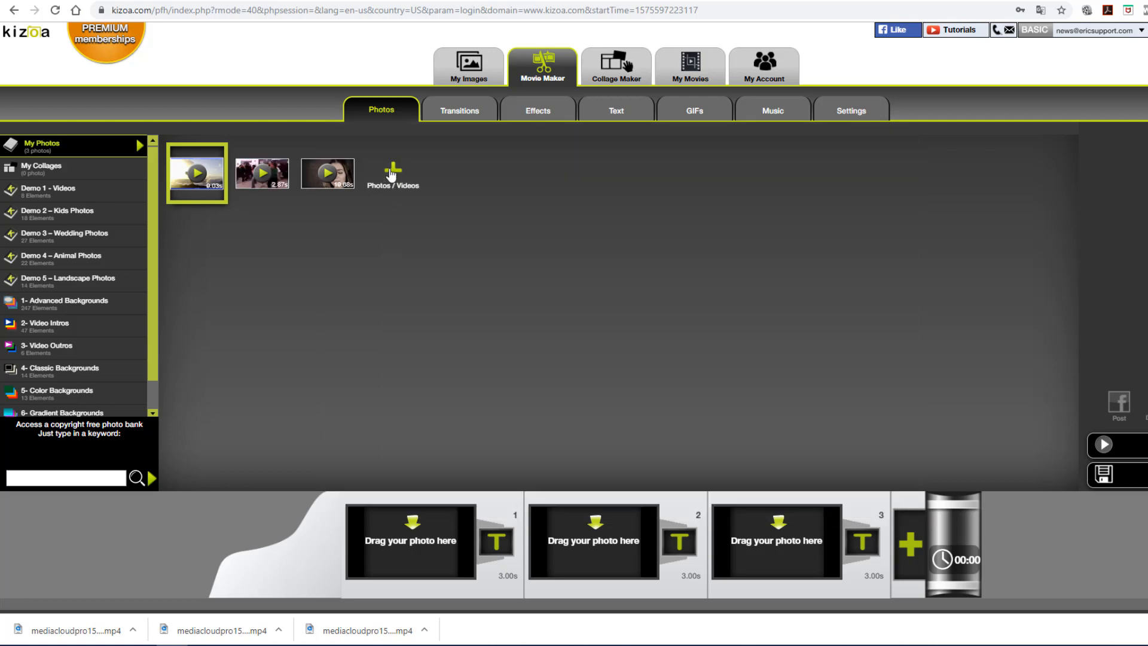
# - Upload mediacloudpro1575596647.mp4 from the Downloads folder and check the uploaded clips in My Photos
pyautogui.click(392, 172)
pyautogui.click(551, 329)
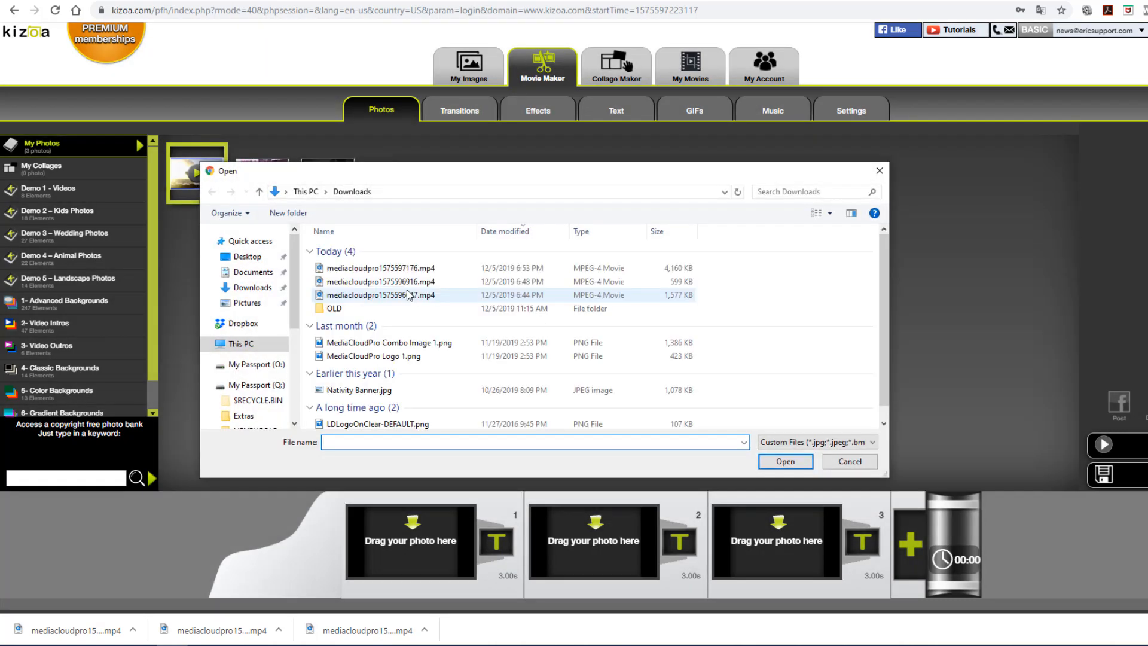
pyautogui.click(371, 295)
pyautogui.doubleClick(371, 295)
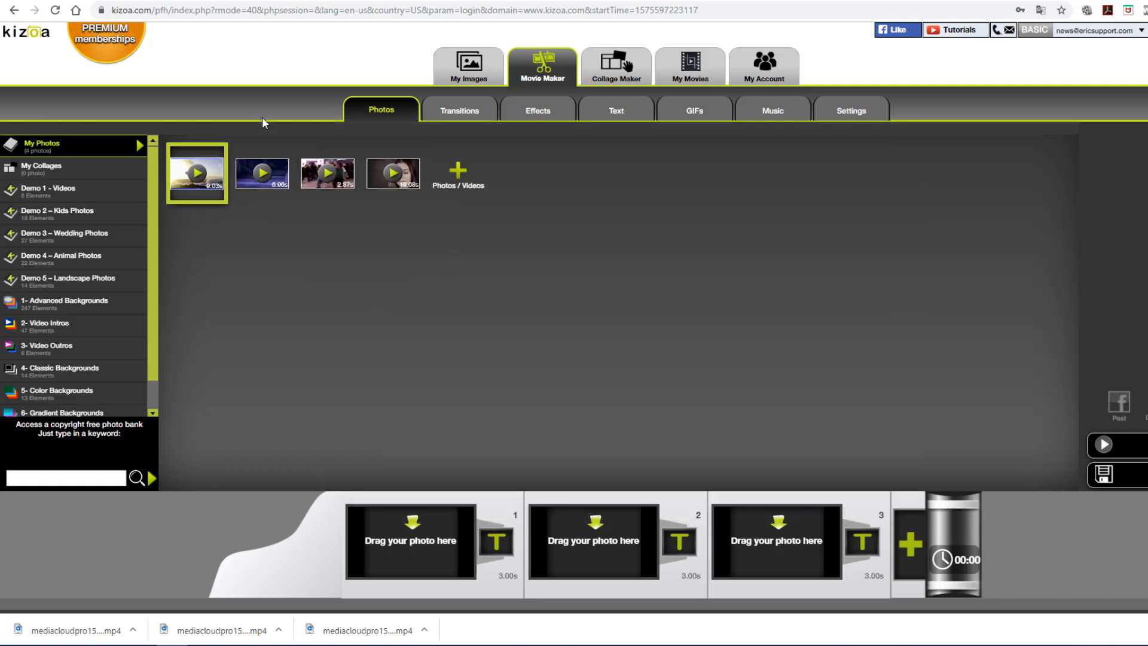
pyautogui.moveTo(256, 160)
pyautogui.moveTo(315, 170)
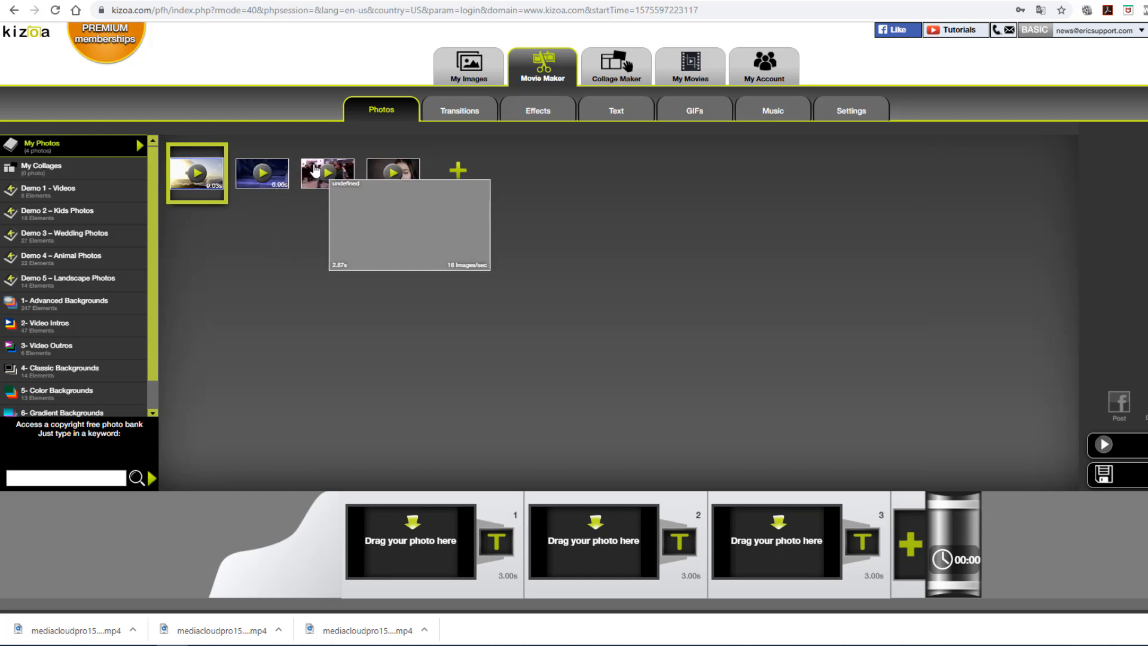
# - Place the nutcracker ballet clip on slide 1 of the movie using the Smart fitting option
pyautogui.moveTo(381, 174)
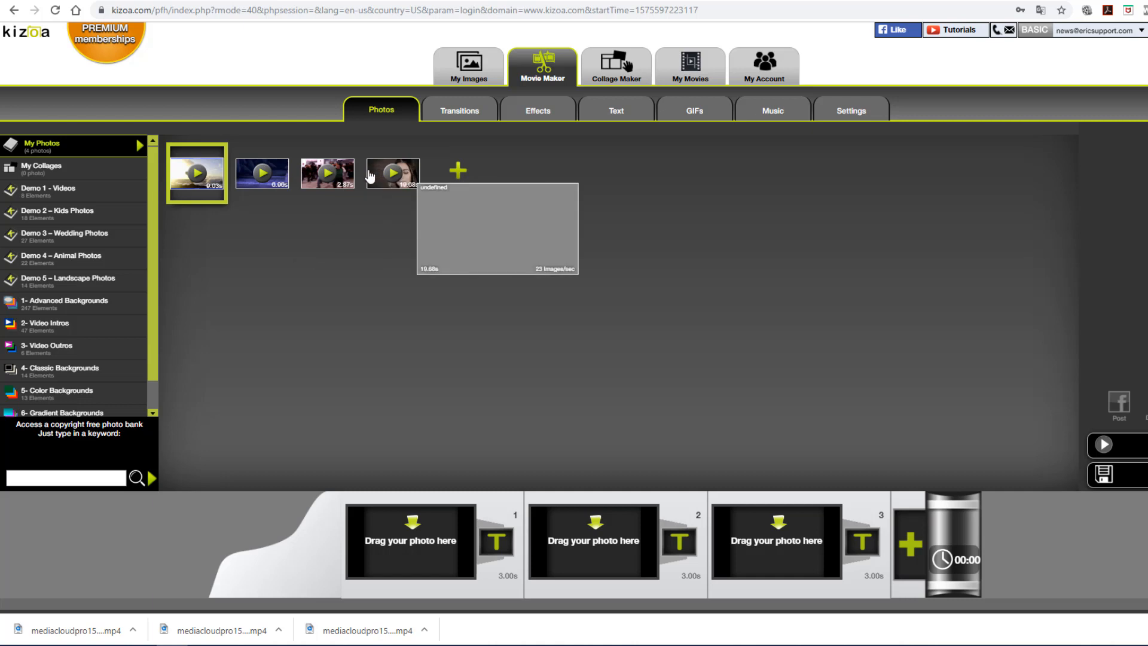
pyautogui.moveTo(281, 177)
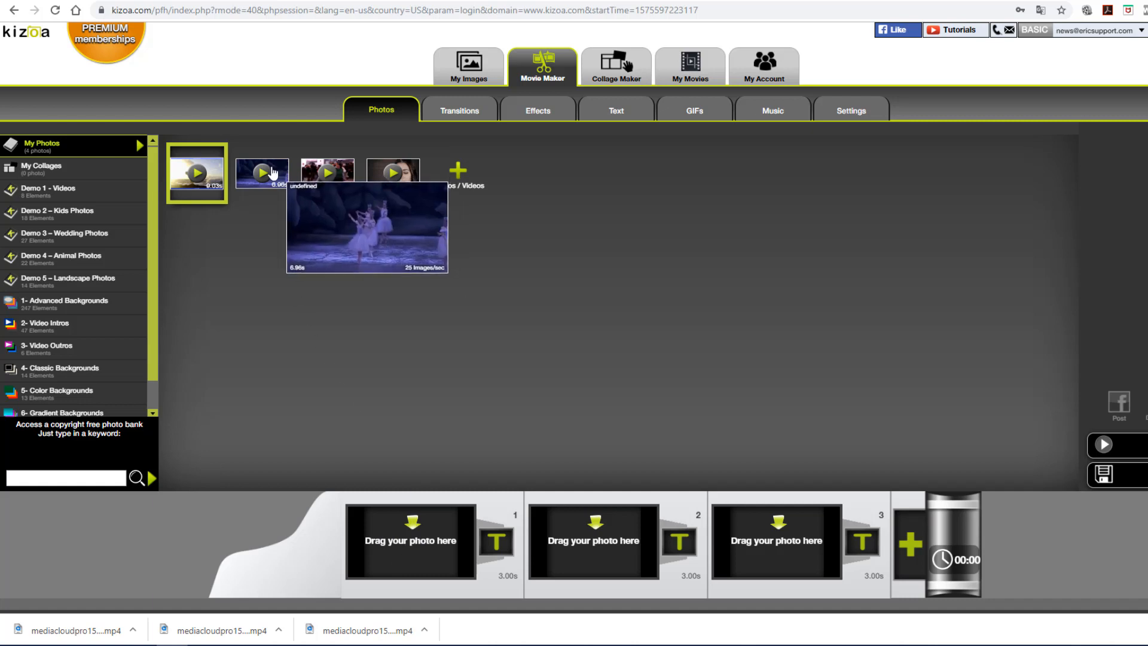
pyautogui.moveTo(263, 174); pyautogui.dragTo(417, 538)
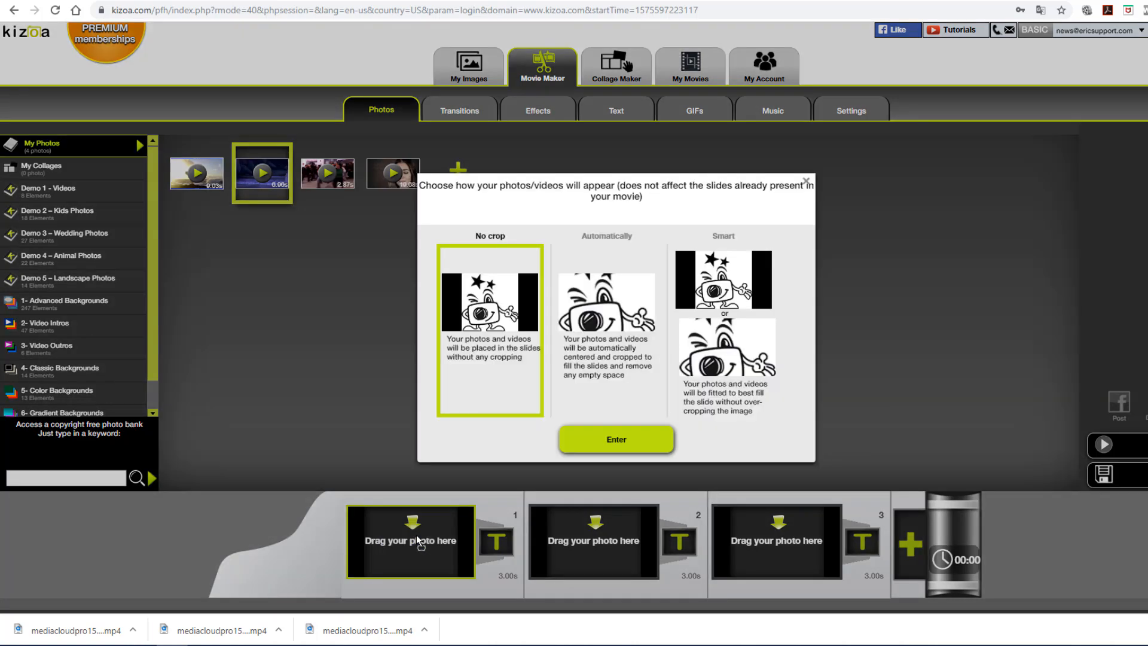
pyautogui.click(712, 286)
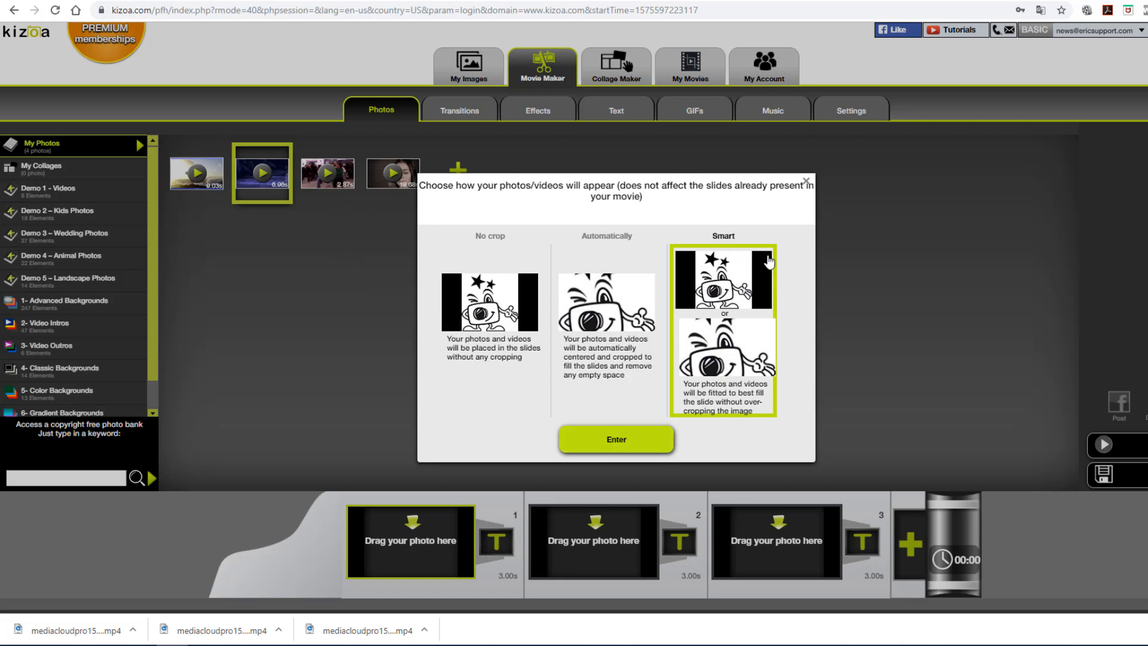
pyautogui.click(617, 442)
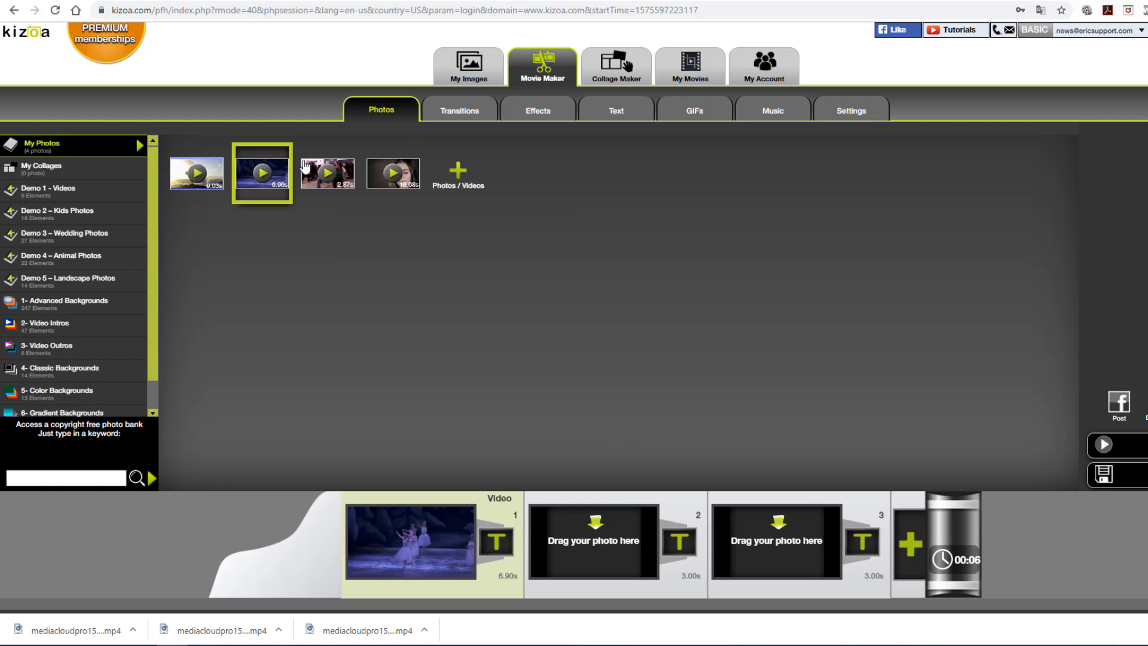
# - Place the running crowd clip on slide 2 and the crying woman clip on slide 3, and preview the movie
pyautogui.moveTo(304, 171); pyautogui.dragTo(596, 538)
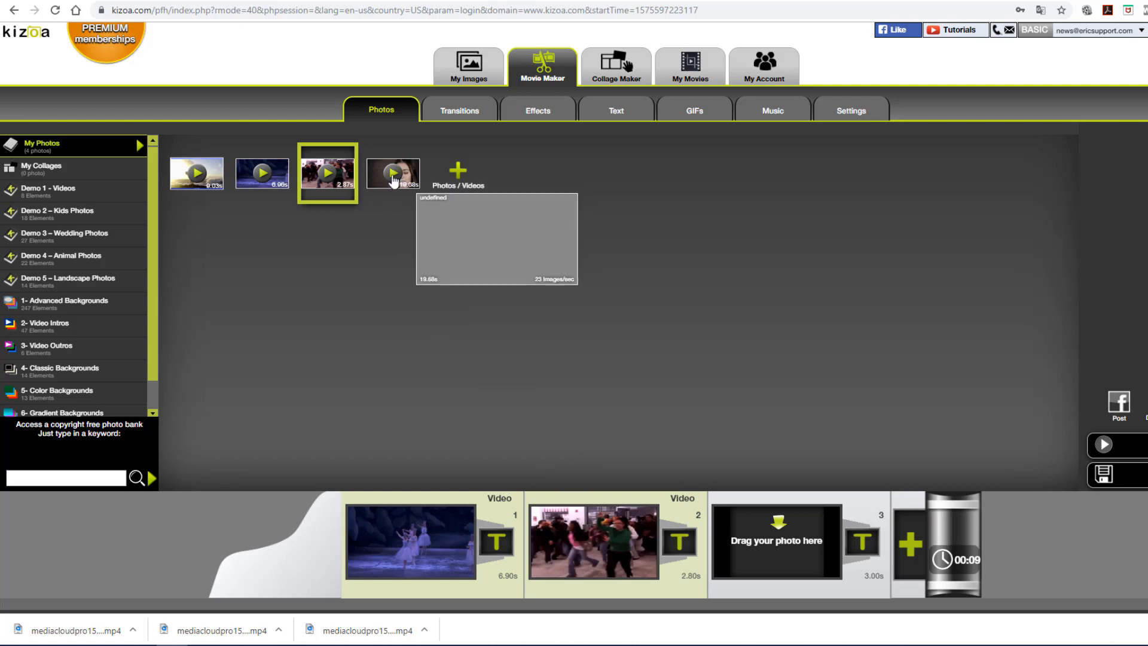
pyautogui.moveTo(393, 179); pyautogui.dragTo(511, 302)
pyautogui.moveTo(694, 479); pyautogui.dragTo(758, 545)
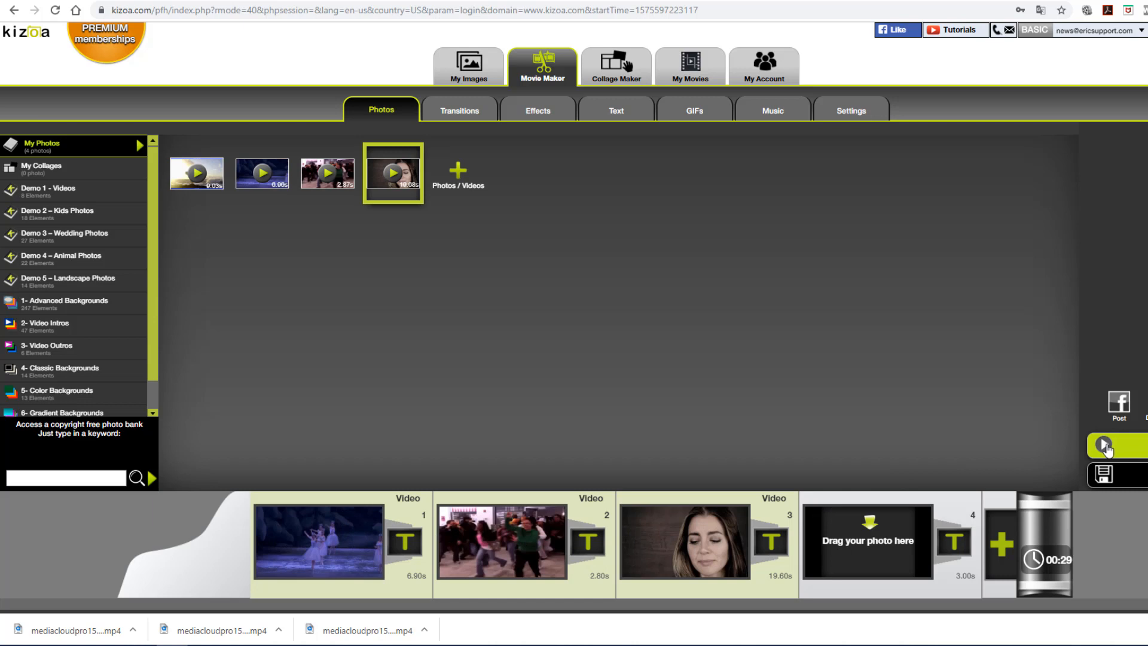
pyautogui.click(1104, 445)
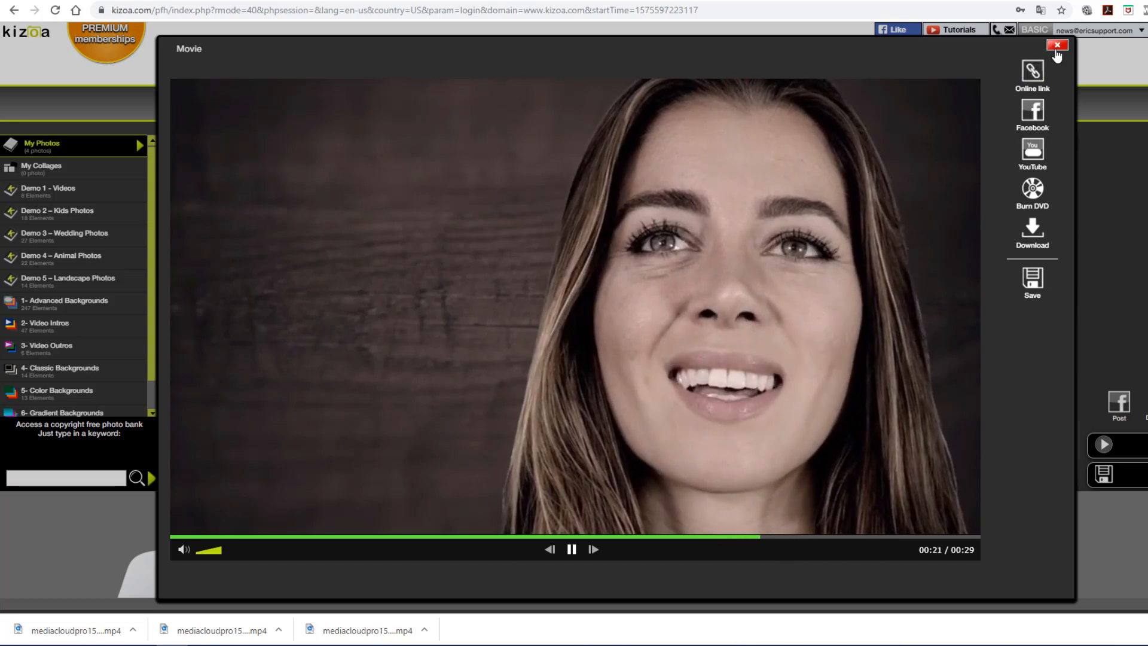
pyautogui.click(1056, 46)
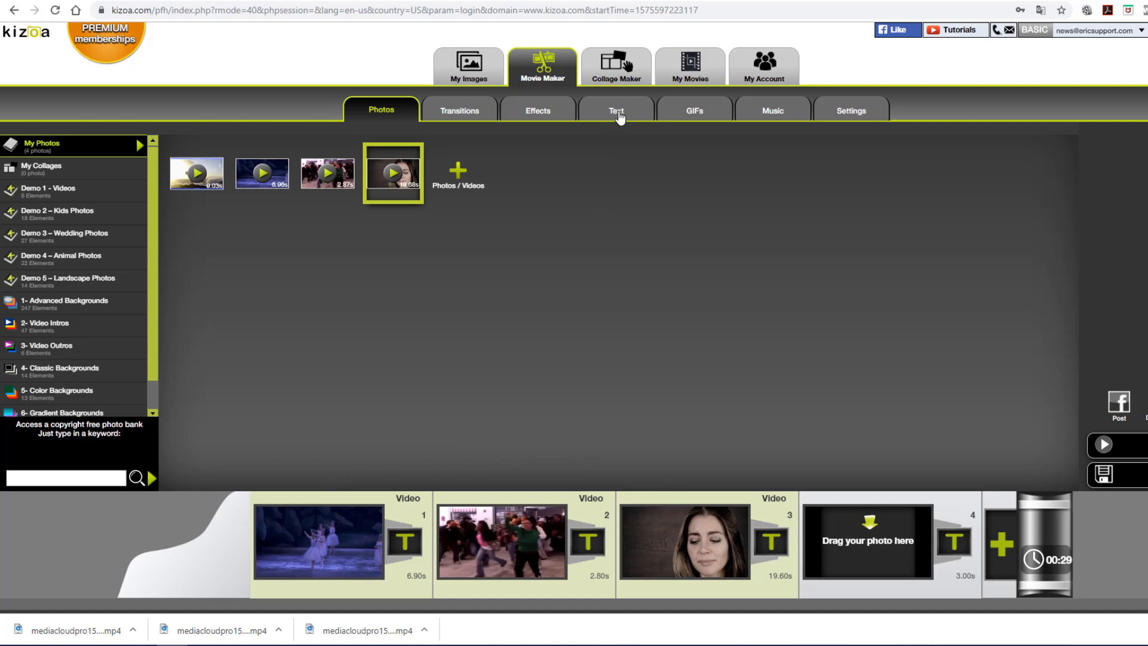
# - Apply the Reflective light text effect from the New category to the ballet clip on slide 1
pyautogui.click(619, 118)
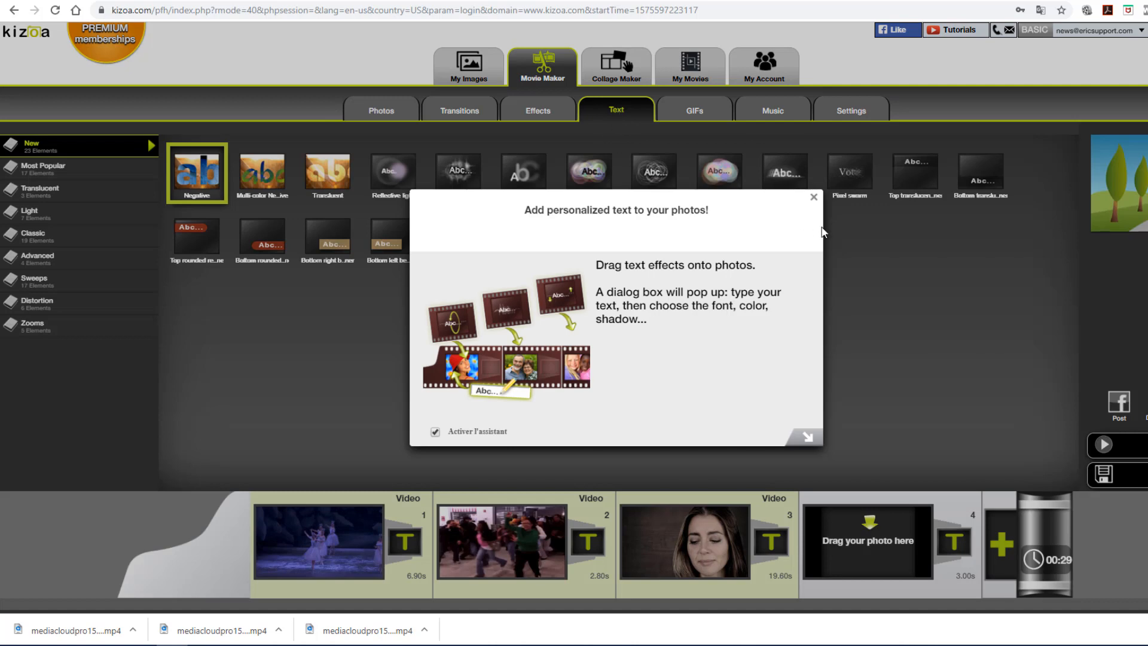
pyautogui.click(815, 196)
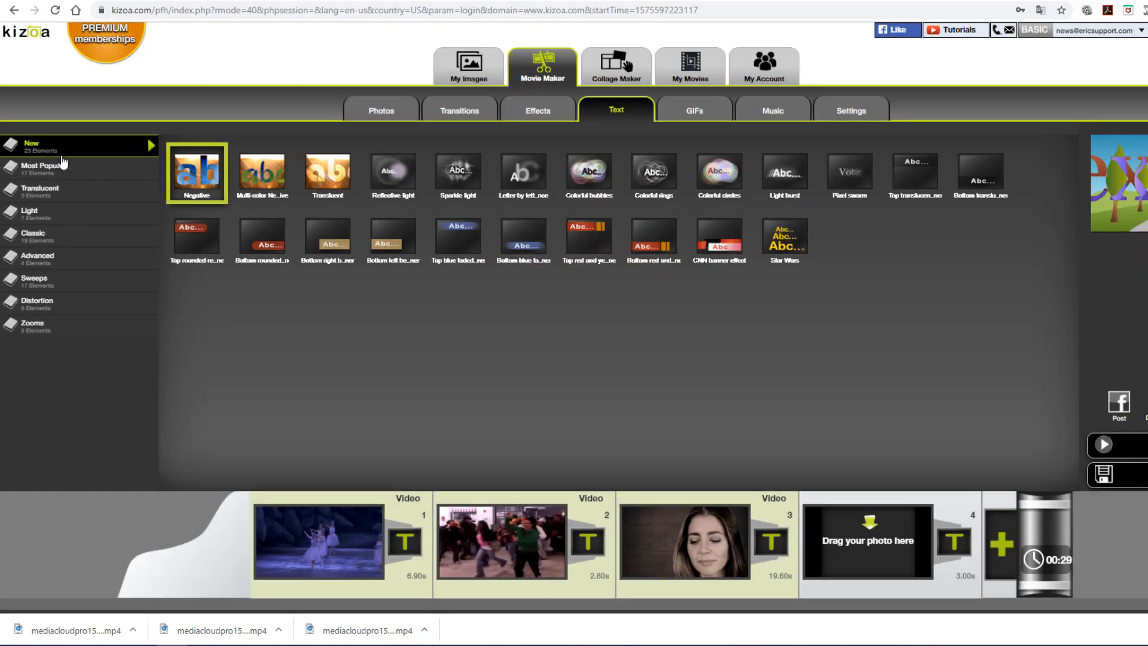
pyautogui.click(66, 170)
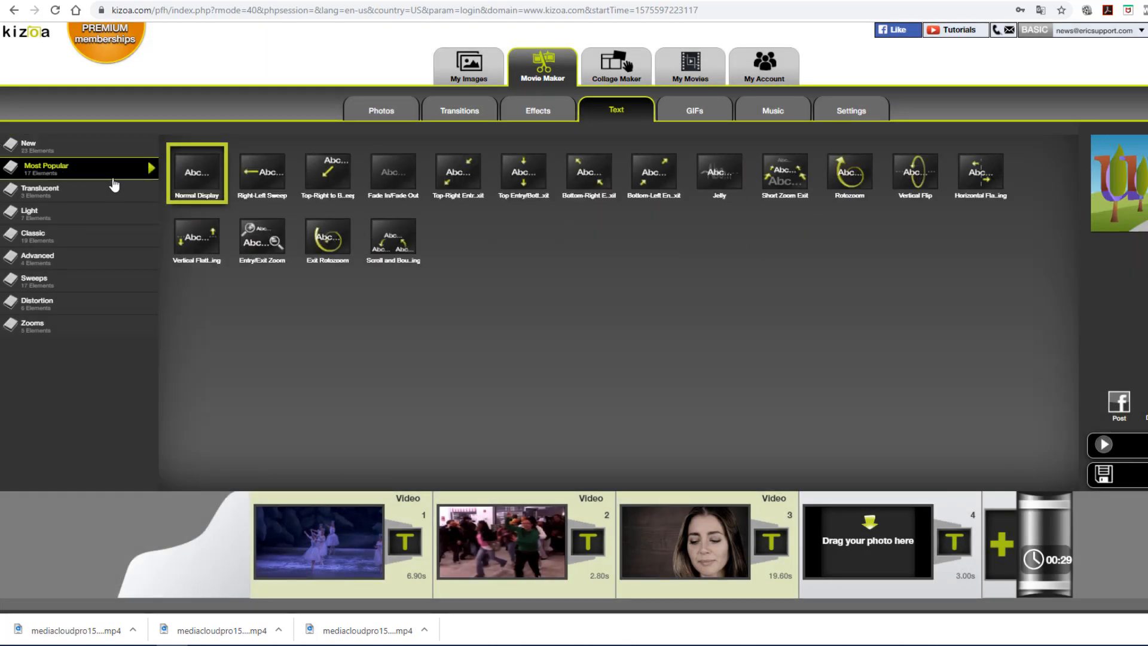
pyautogui.moveTo(206, 173)
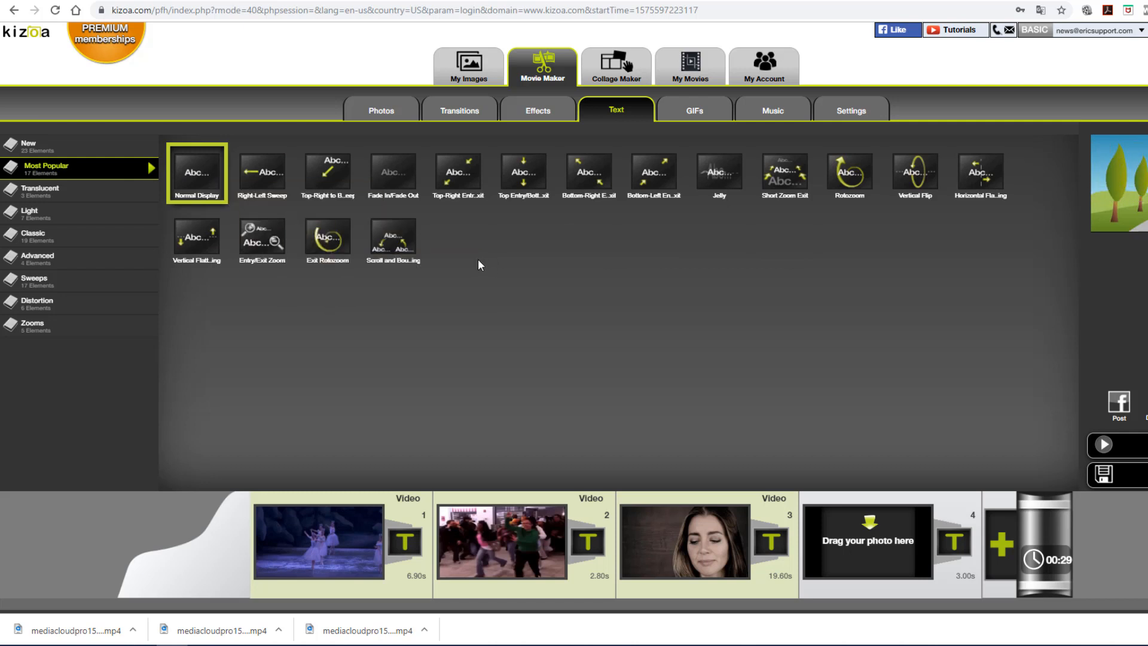
pyautogui.moveTo(387, 196)
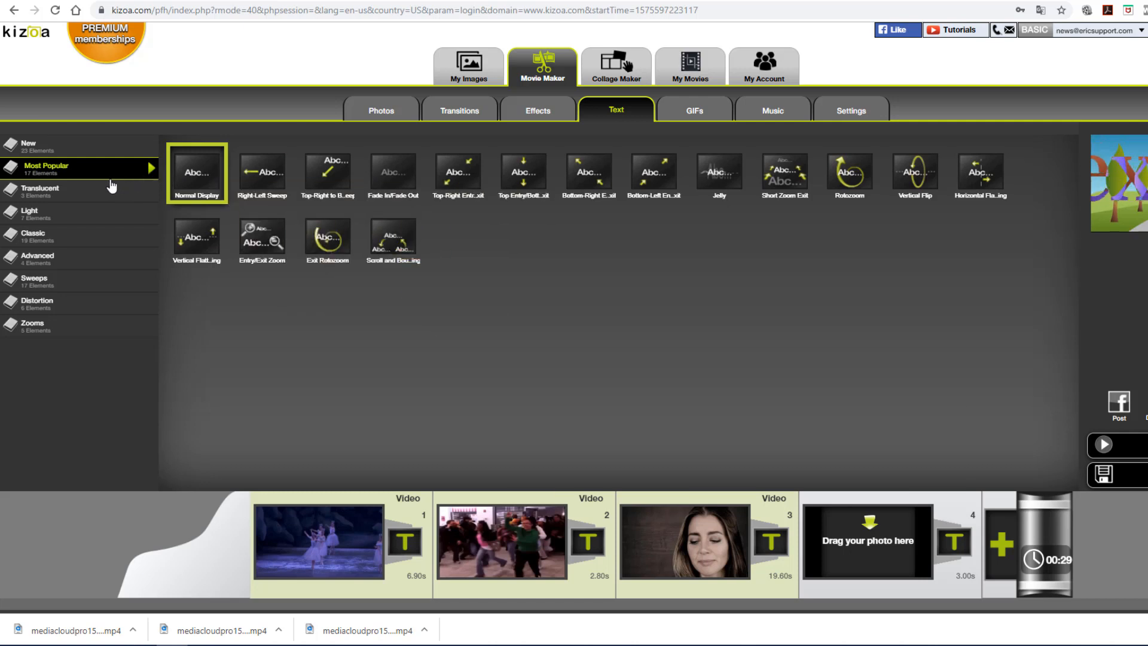
pyautogui.click(82, 154)
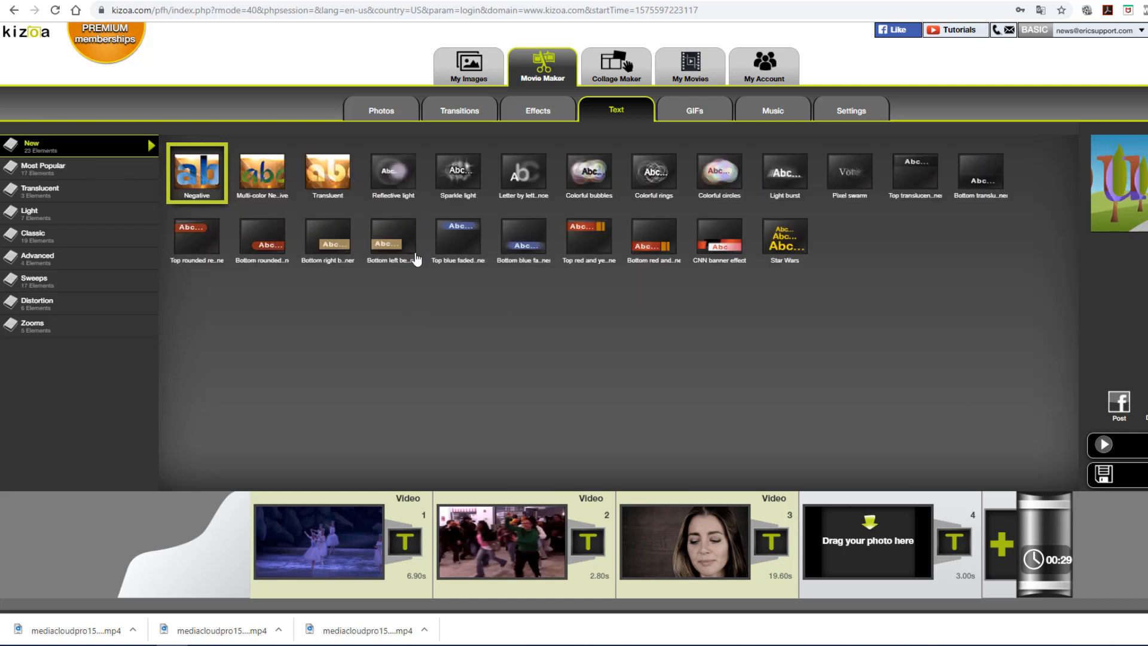
pyautogui.moveTo(383, 175)
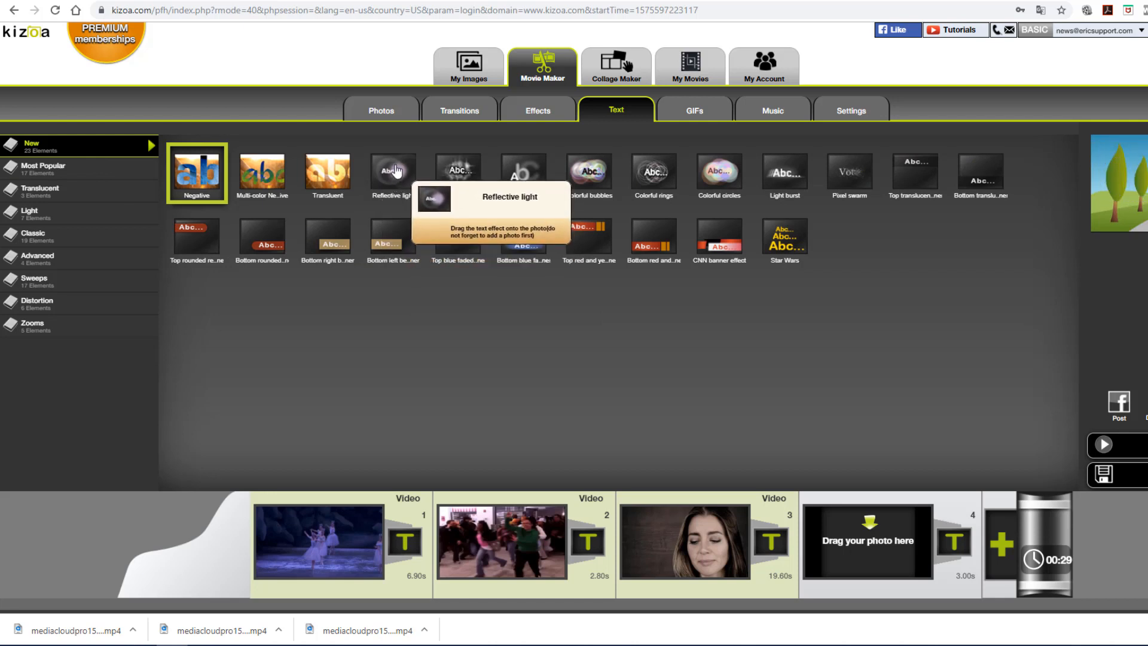
pyautogui.moveTo(383, 175); pyautogui.dragTo(333, 536)
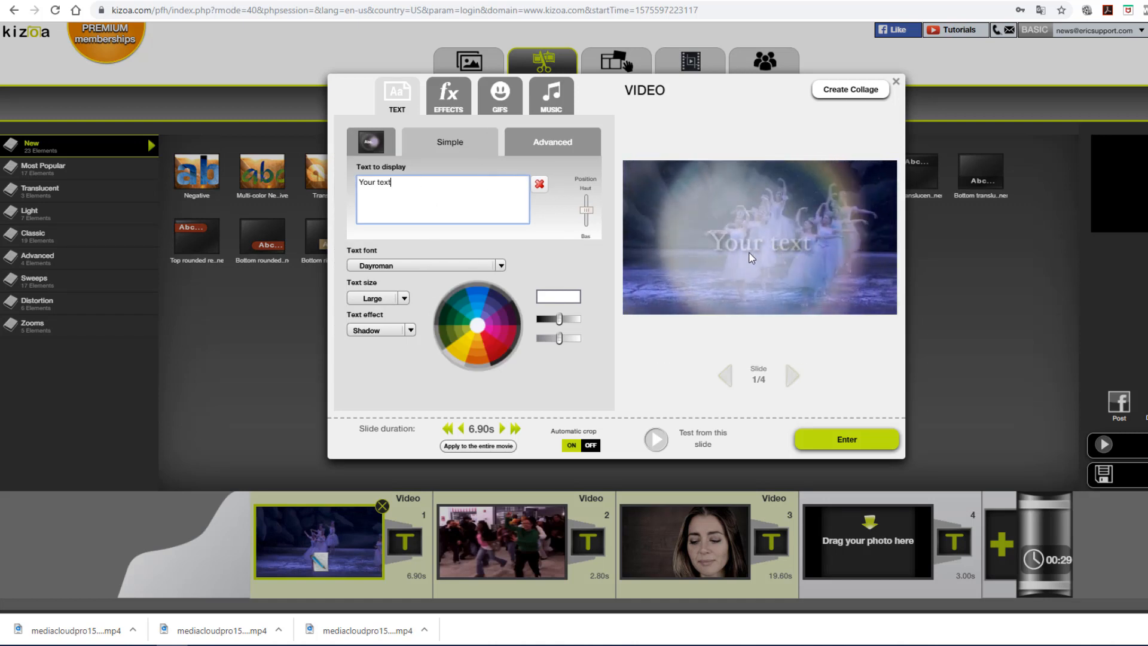
# - Set slide 1's text to "It's Almost Time for NATIVITY" with "But..." below a blank line, and preview the movie
pyautogui.moveTo(429, 185); pyautogui.dragTo(335, 193)
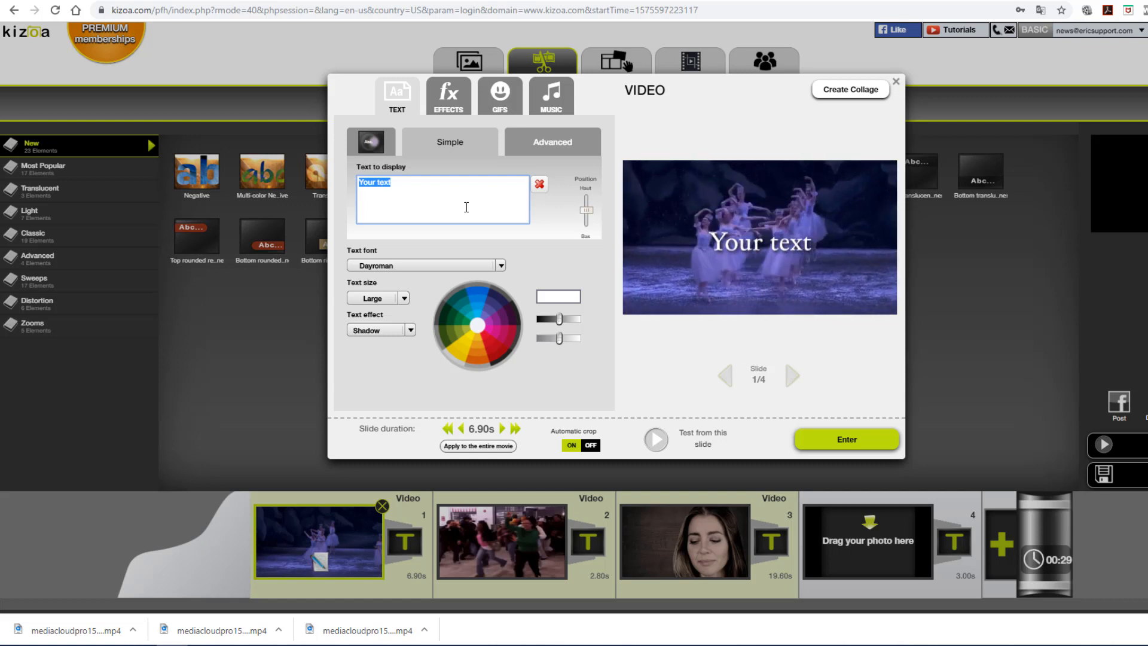
pyautogui.write("It's Almost Time for NATIVITY")
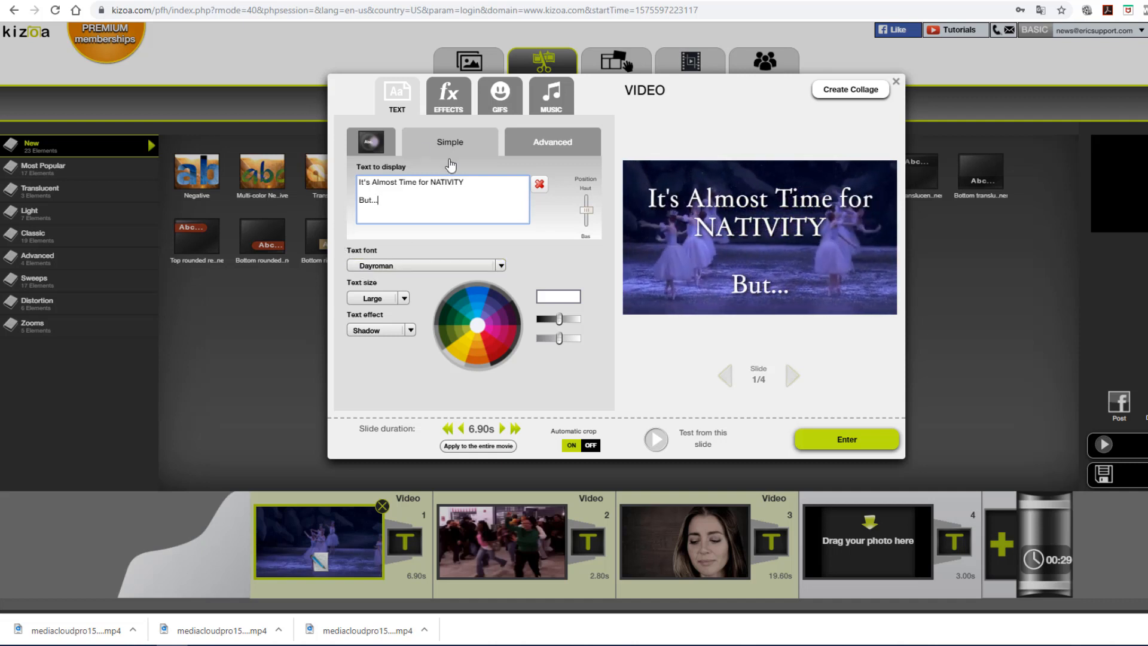
pyautogui.click(833, 435)
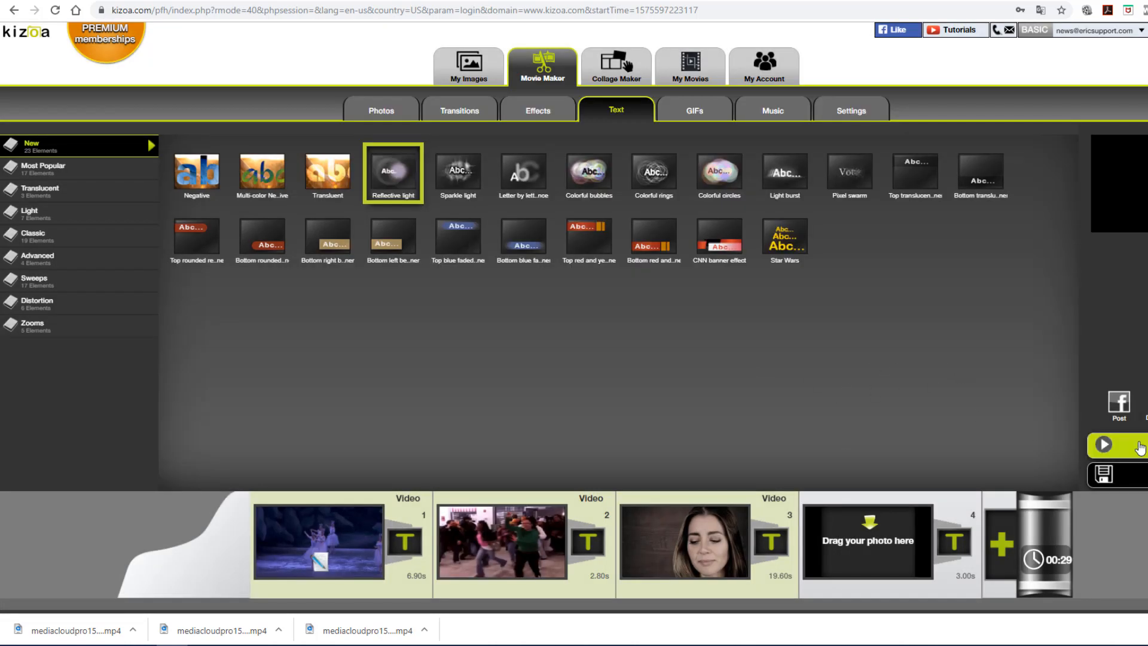
pyautogui.click(1139, 446)
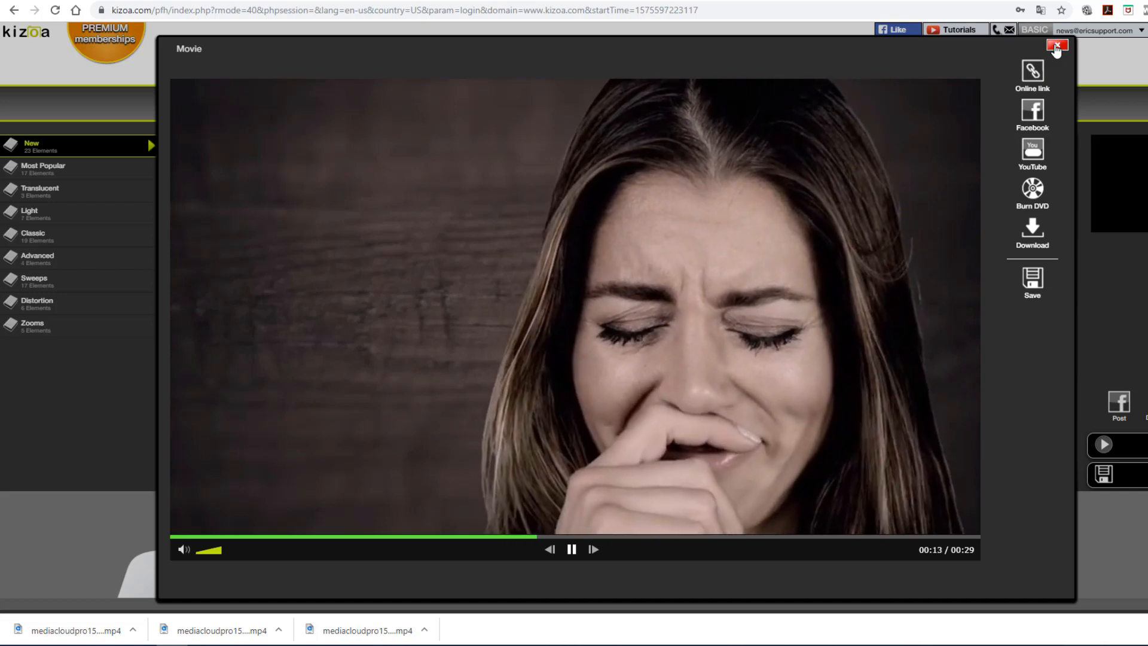
pyautogui.click(1056, 48)
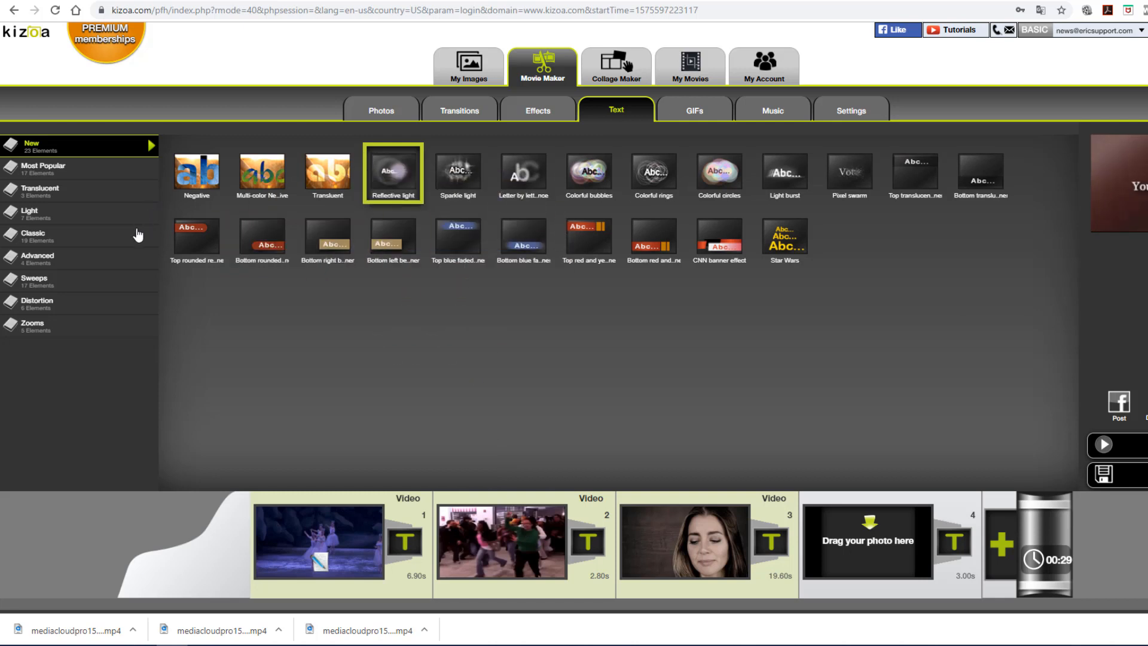
# - Apply the Flicker text effect from the Classic category to the running crowd clip on slide 2
pyautogui.click(63, 237)
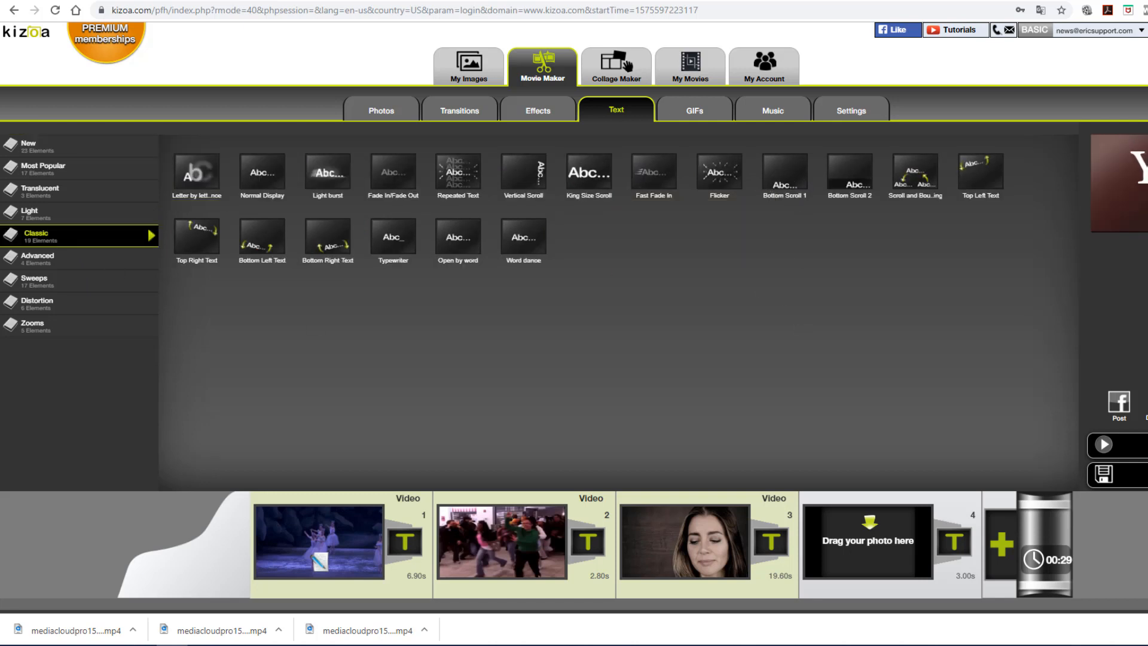
pyautogui.moveTo(720, 174)
pyautogui.moveTo(594, 196)
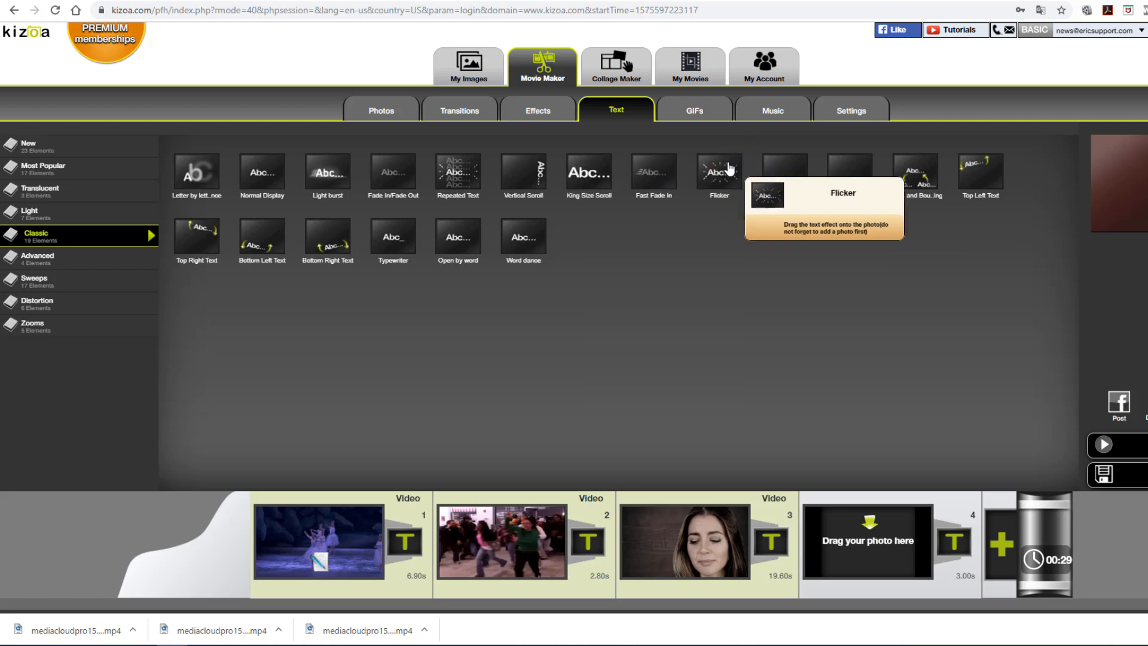
pyautogui.moveTo(722, 174); pyautogui.dragTo(523, 530)
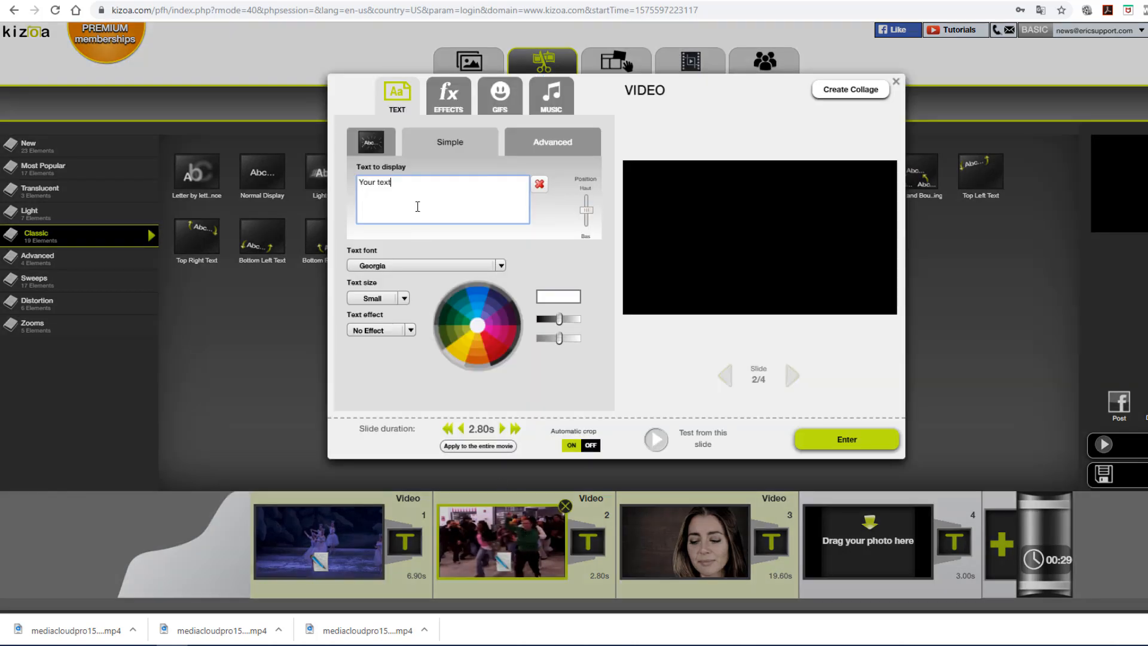
# - Replace slide 2's placeholder text with "Tickets are Almost SOLD OUT!"
pyautogui.tripleClick(370, 188)
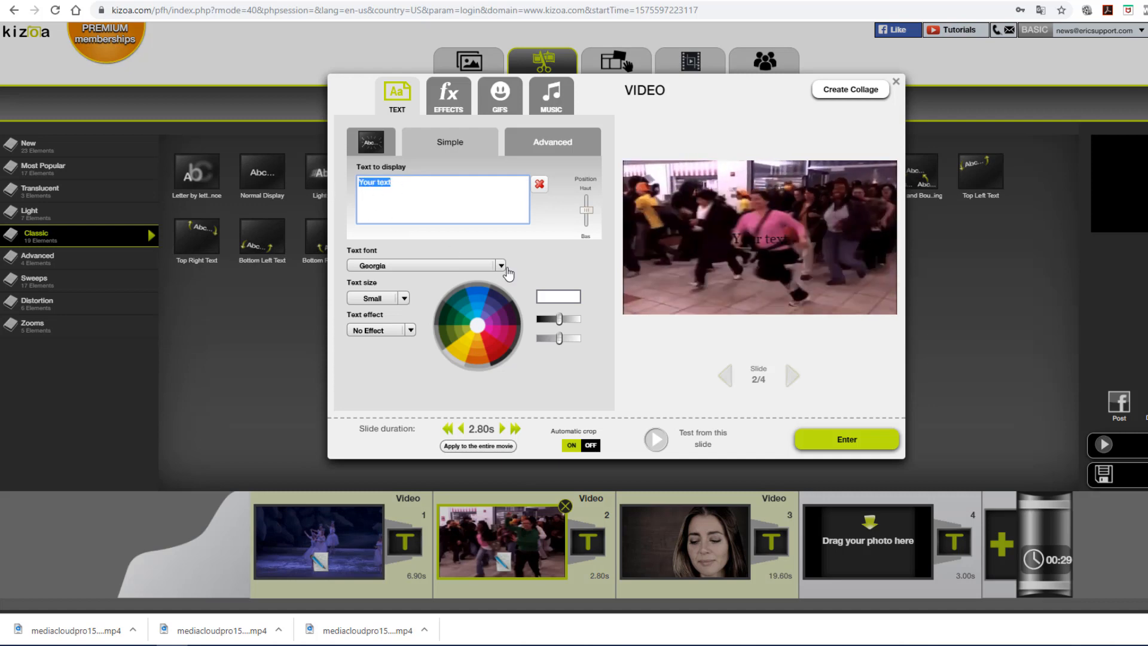
pyautogui.write('Ticket')
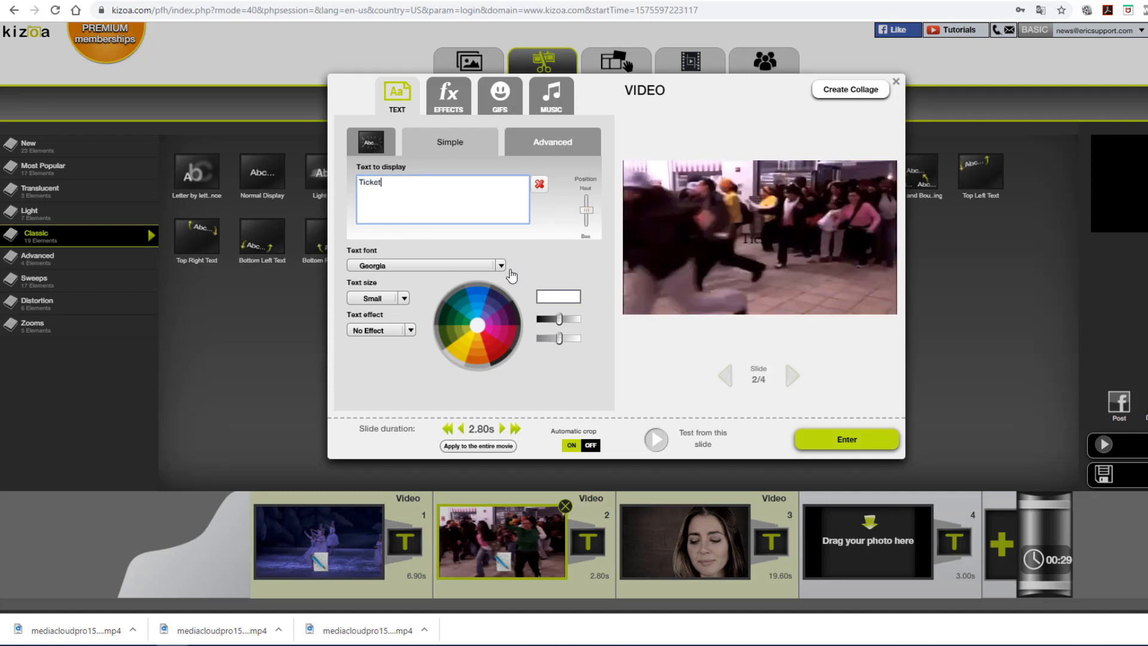
pyautogui.write('s')
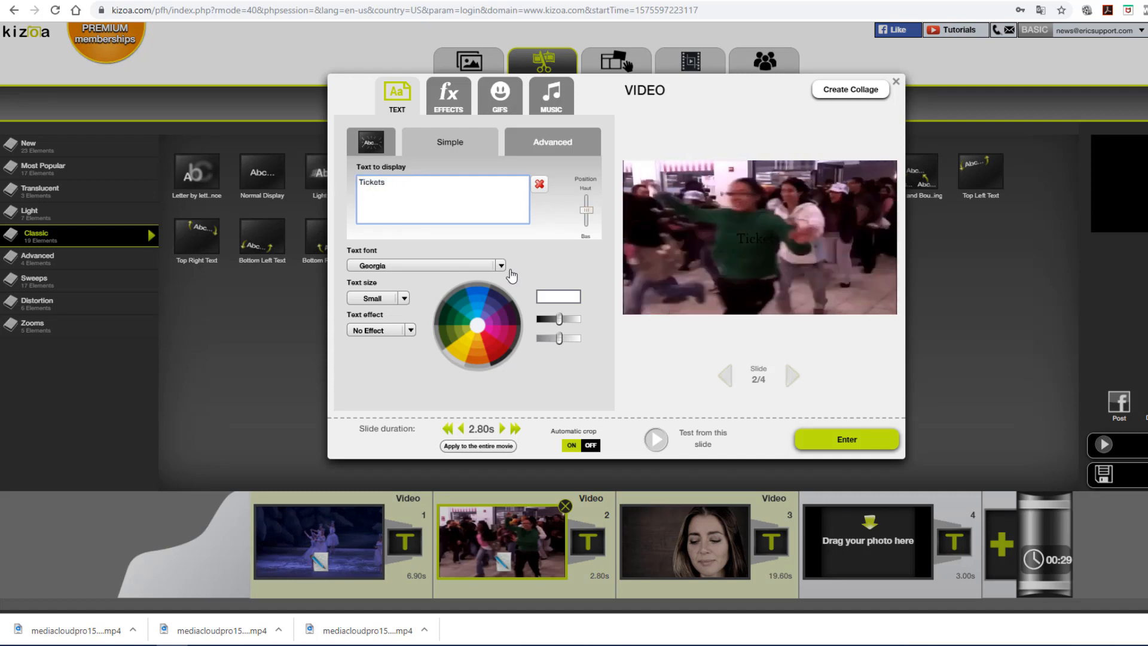
pyautogui.write(' are A')
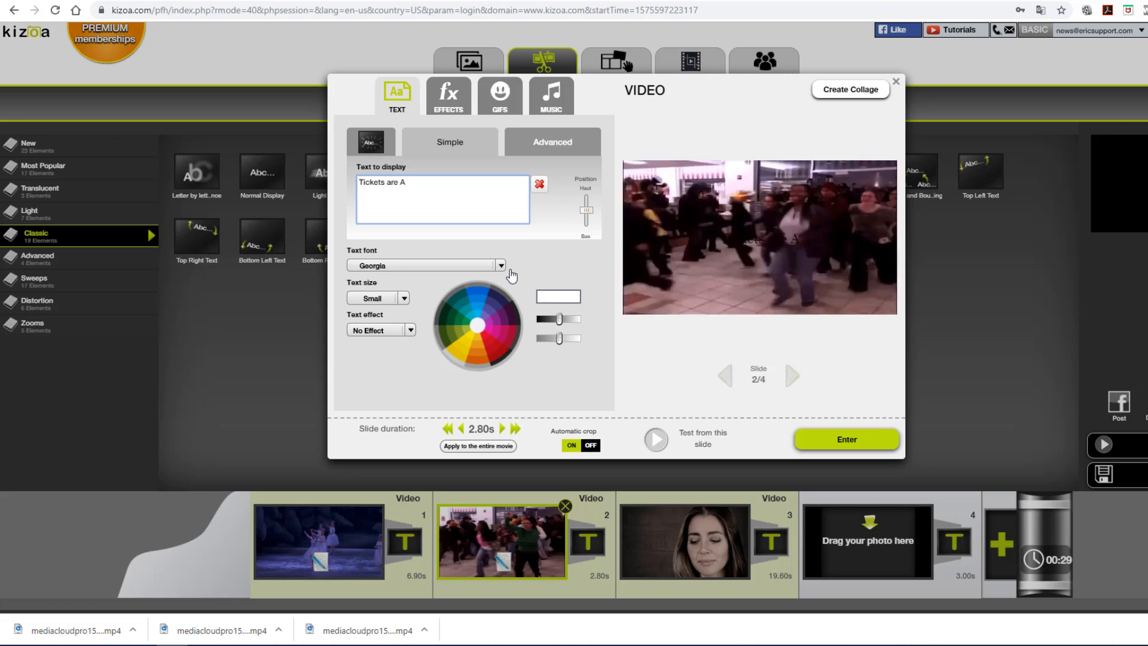
pyautogui.write('lmost SOLD OUT!')
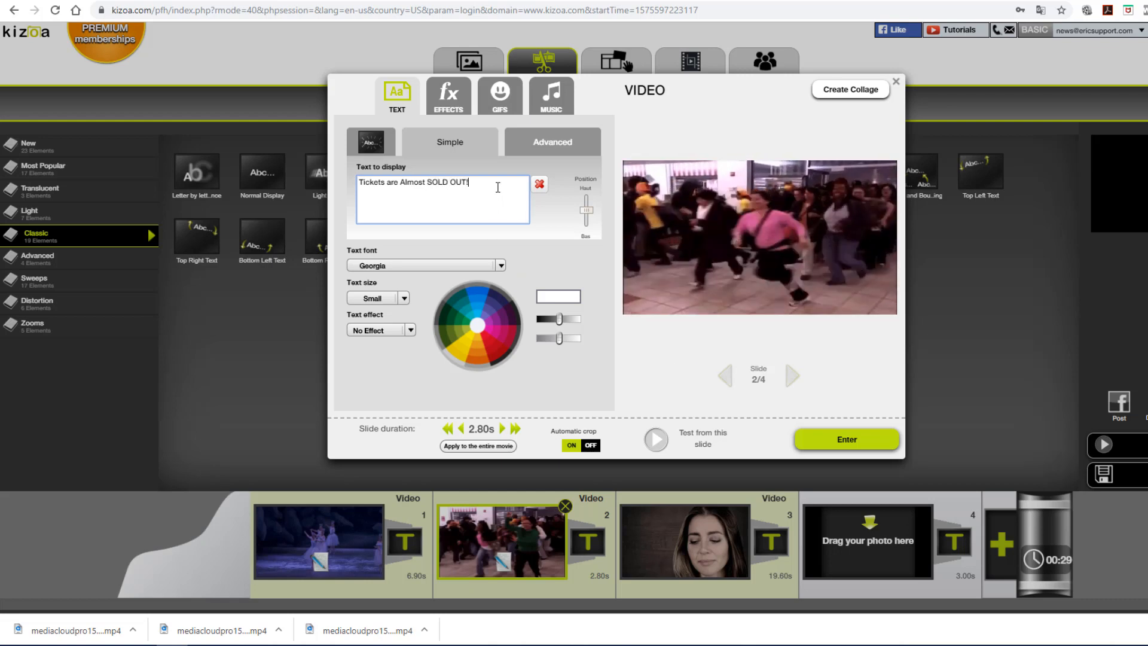
# - Format slide 2's text in Large size, yellow colour and the Eurostile font
pyautogui.moveTo(469, 181); pyautogui.dragTo(332, 182)
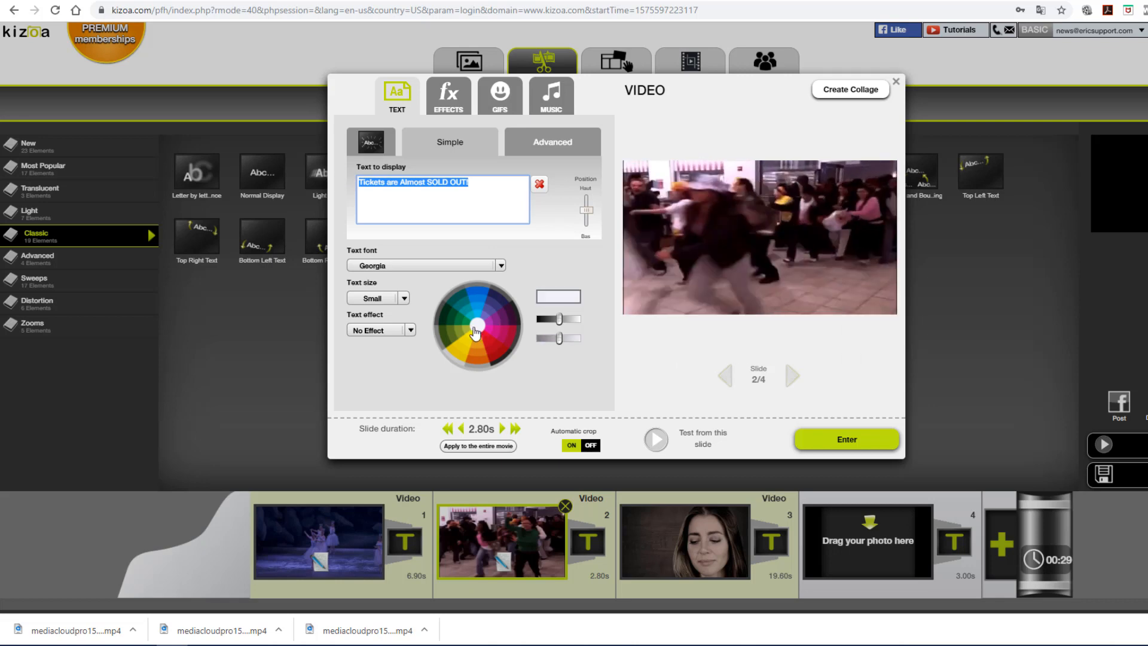
pyautogui.click(404, 297)
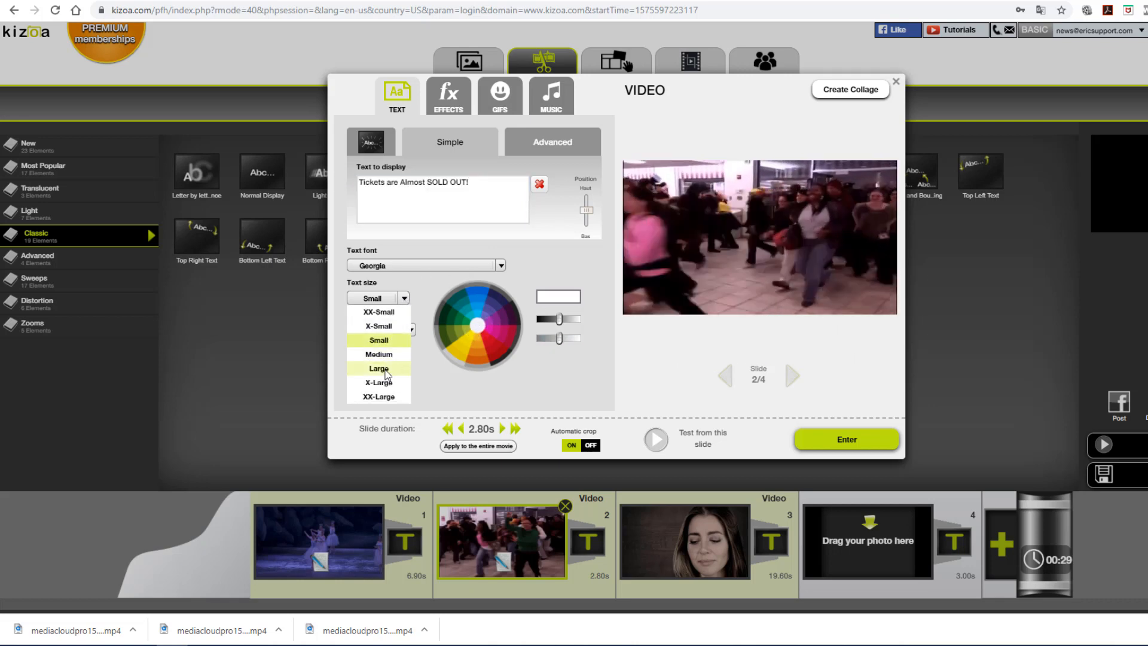
pyautogui.click(379, 368)
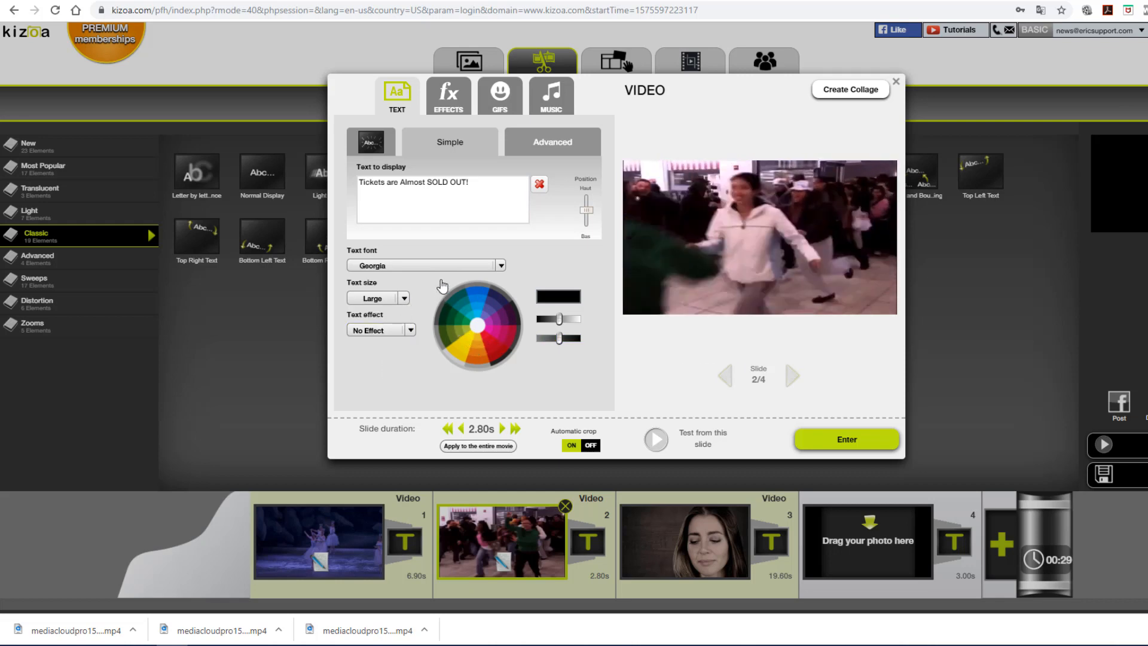
pyautogui.click(495, 265)
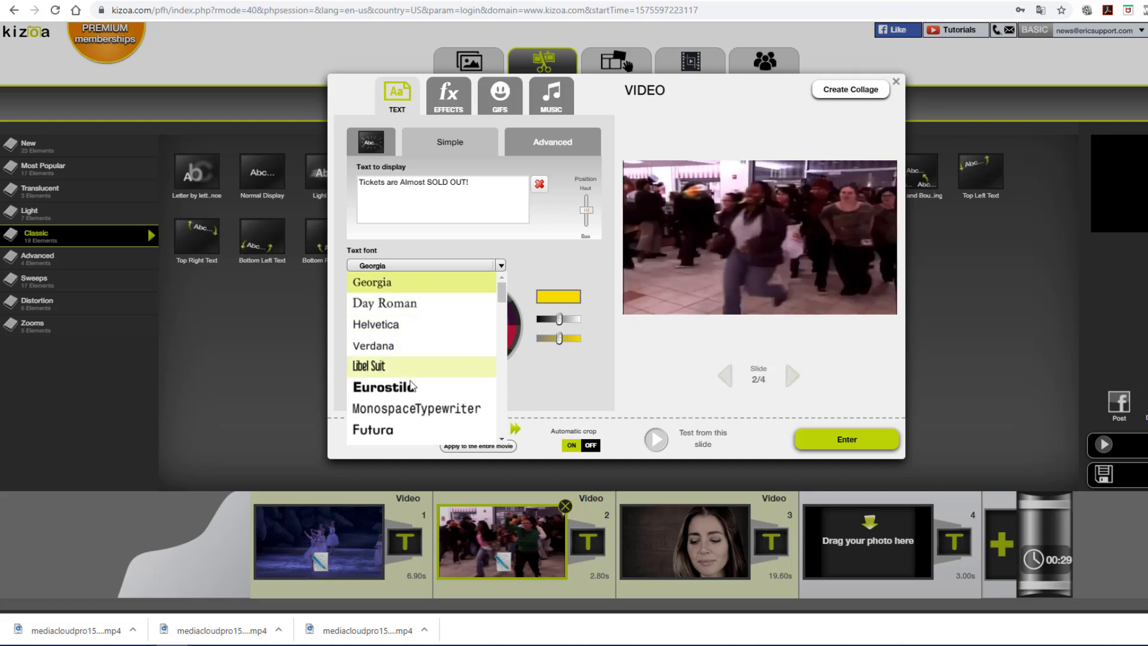
pyautogui.click(409, 390)
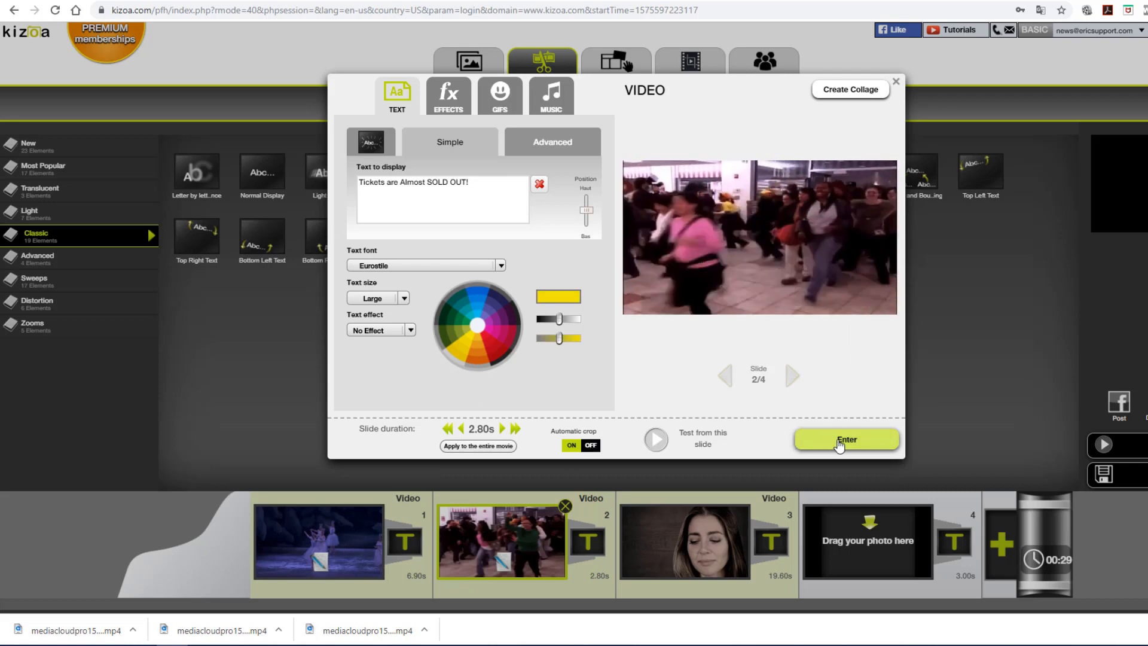
# - Apply slide 2's text settings and preview the movie
pyautogui.click(837, 442)
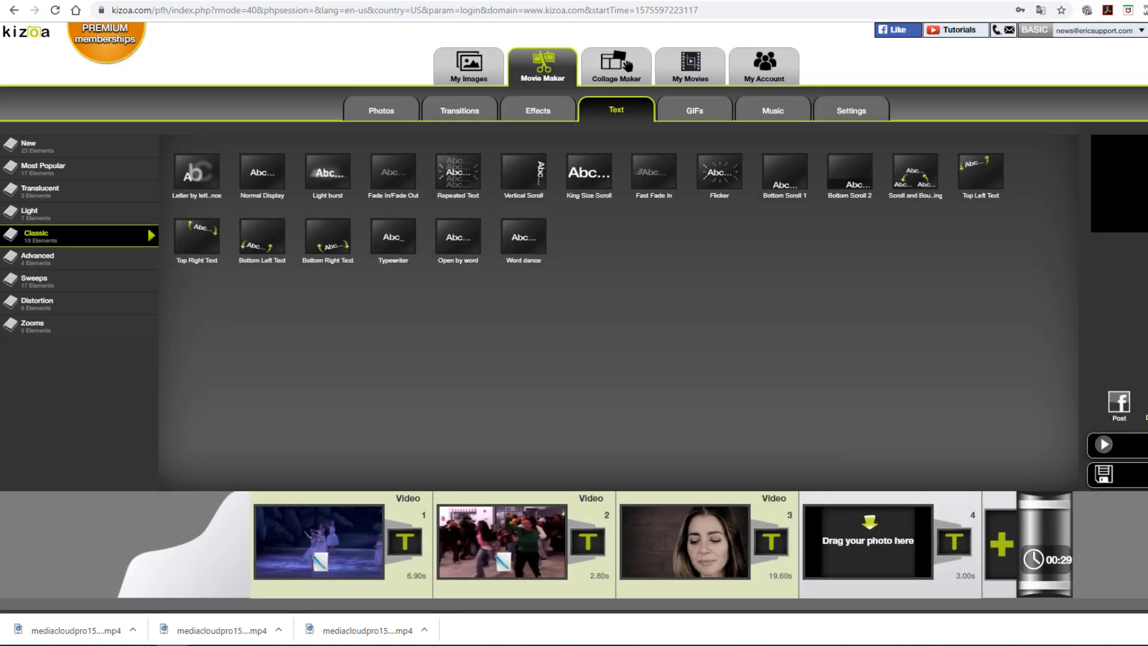
pyautogui.click(1103, 444)
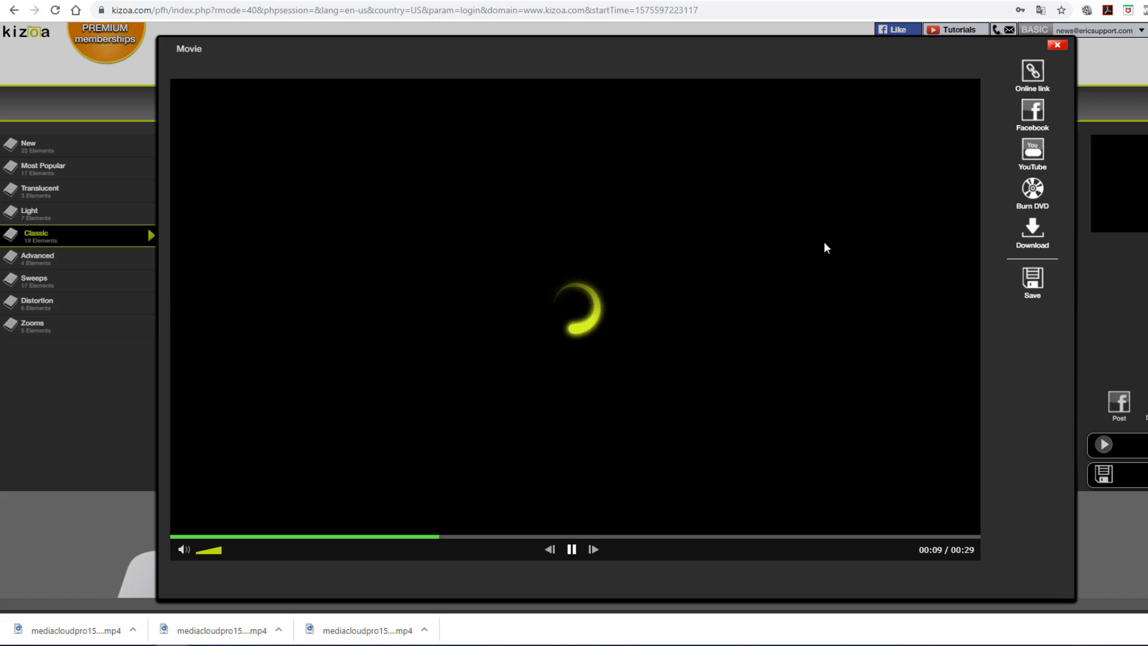
pyautogui.click(1055, 46)
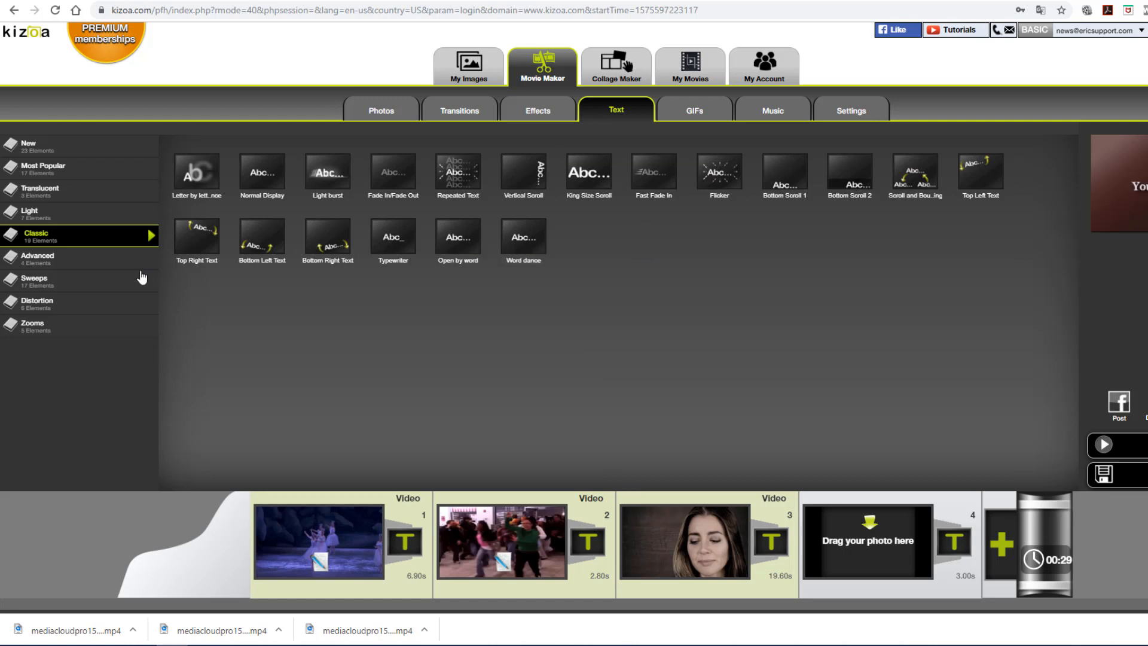
# - Apply the Upward Sweep text effect from the Sweeps category to the crying woman clip on slide 3
pyautogui.click(88, 279)
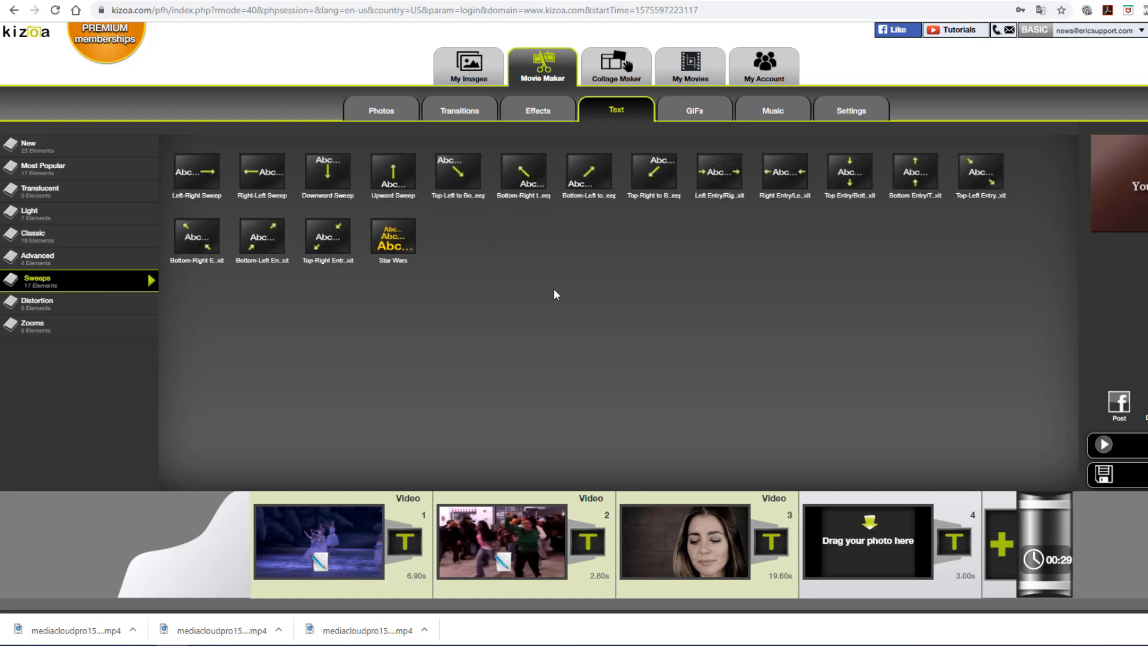
pyautogui.moveTo(394, 178)
pyautogui.moveTo(327, 183)
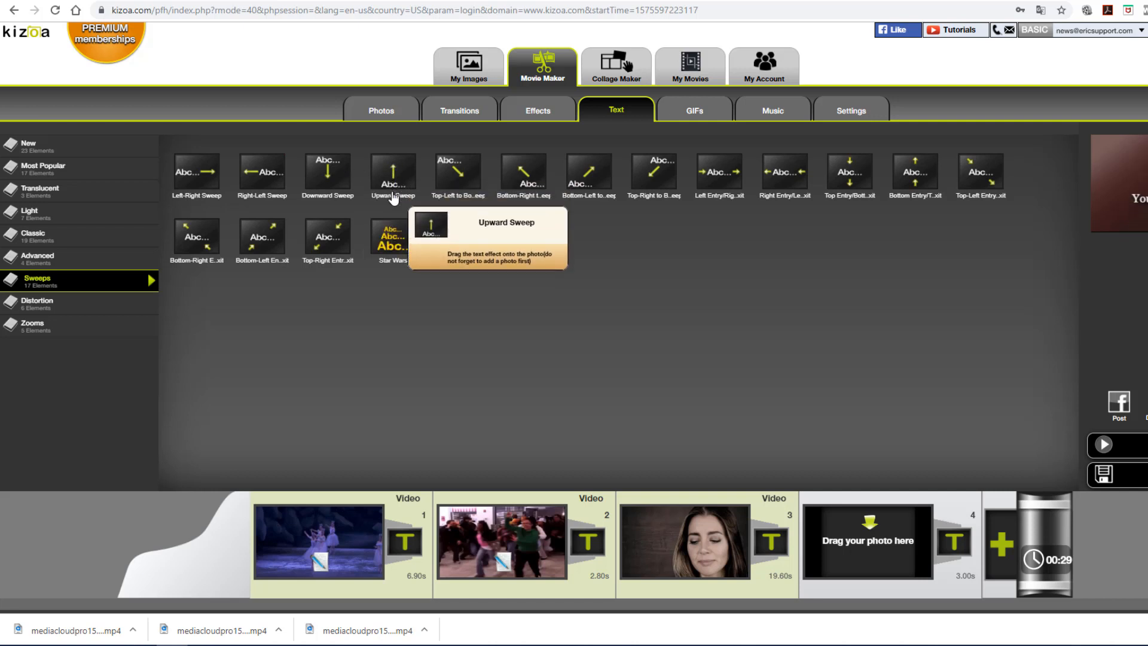
pyautogui.moveTo(393, 197); pyautogui.dragTo(695, 530)
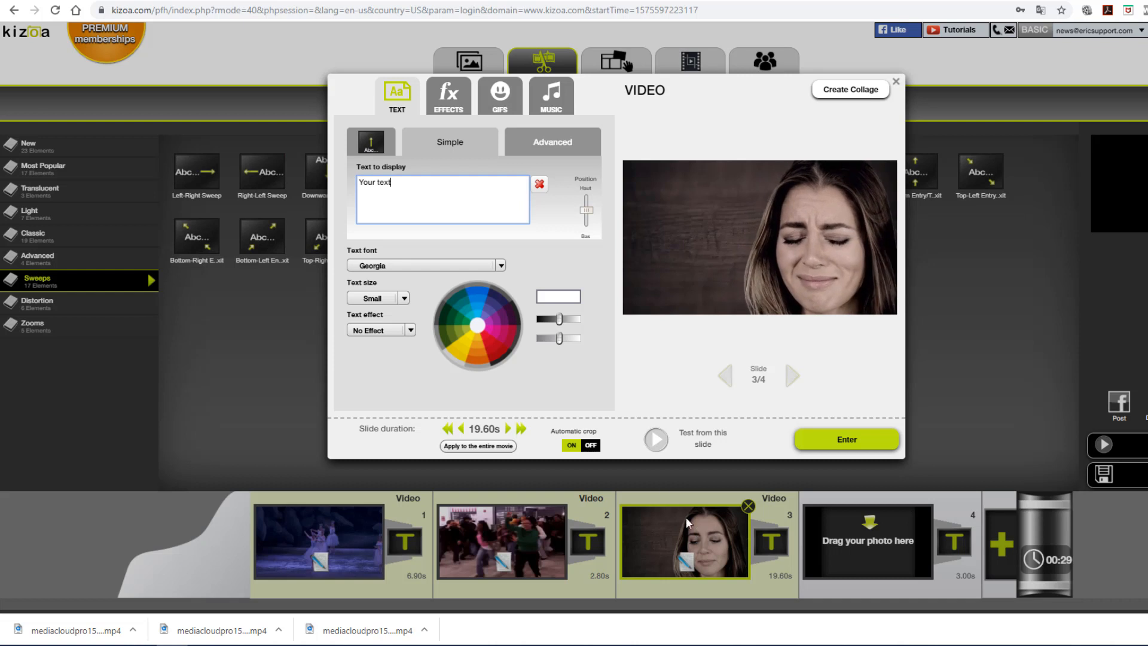
# - Replace slide 3's placeholder text with "Not everyone will make it in...", "BUT..." and "It's not too late!", separated by blank lines
pyautogui.tripleClick(404, 186)
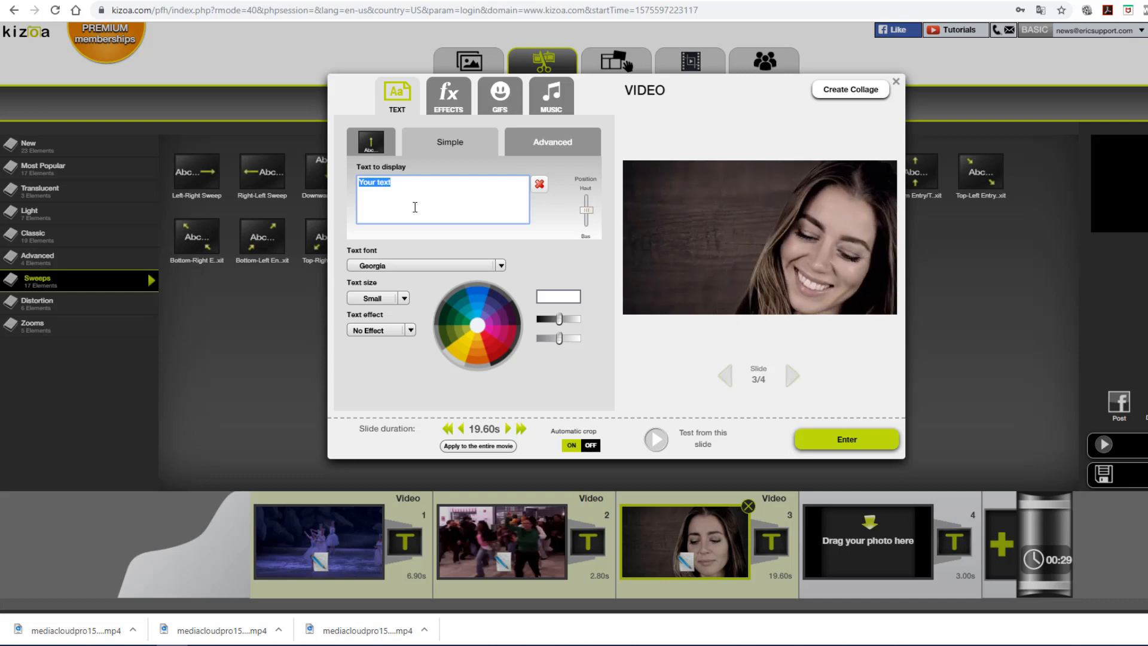
pyautogui.write('Not everyone will make it i')
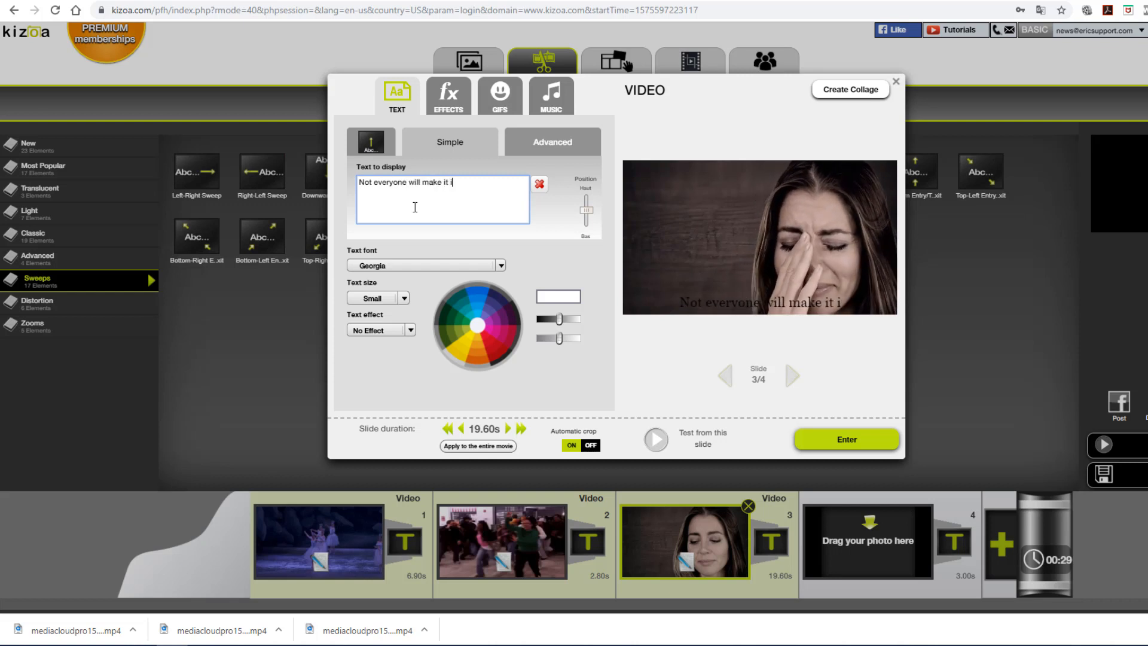
pyautogui.write('n...')
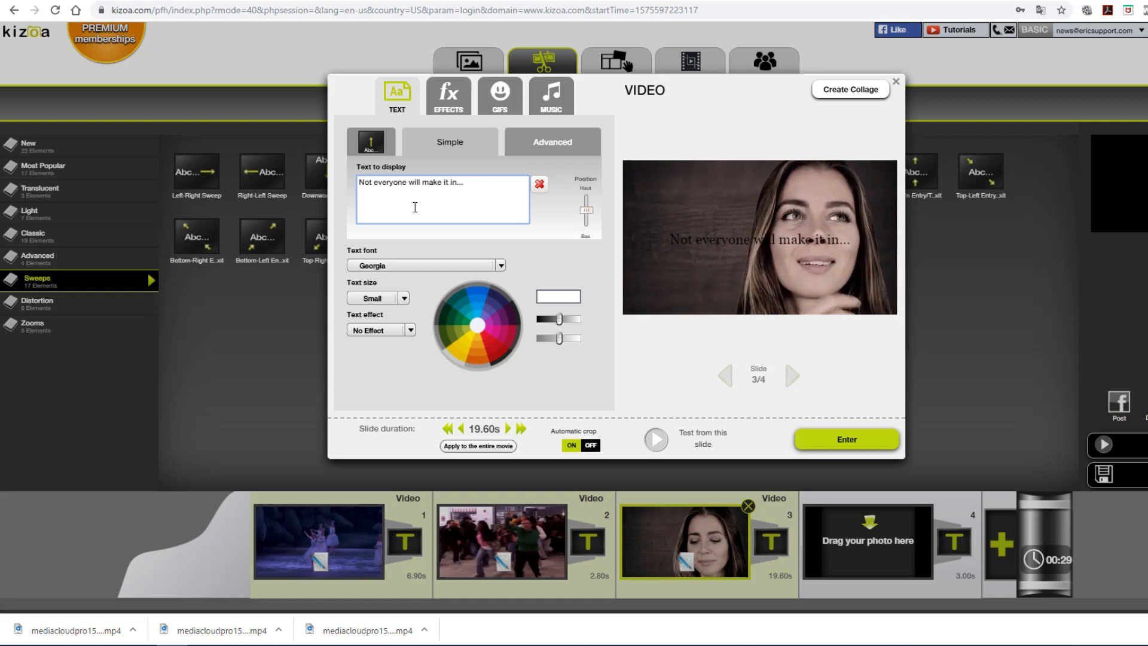
pyautogui.press('Return')
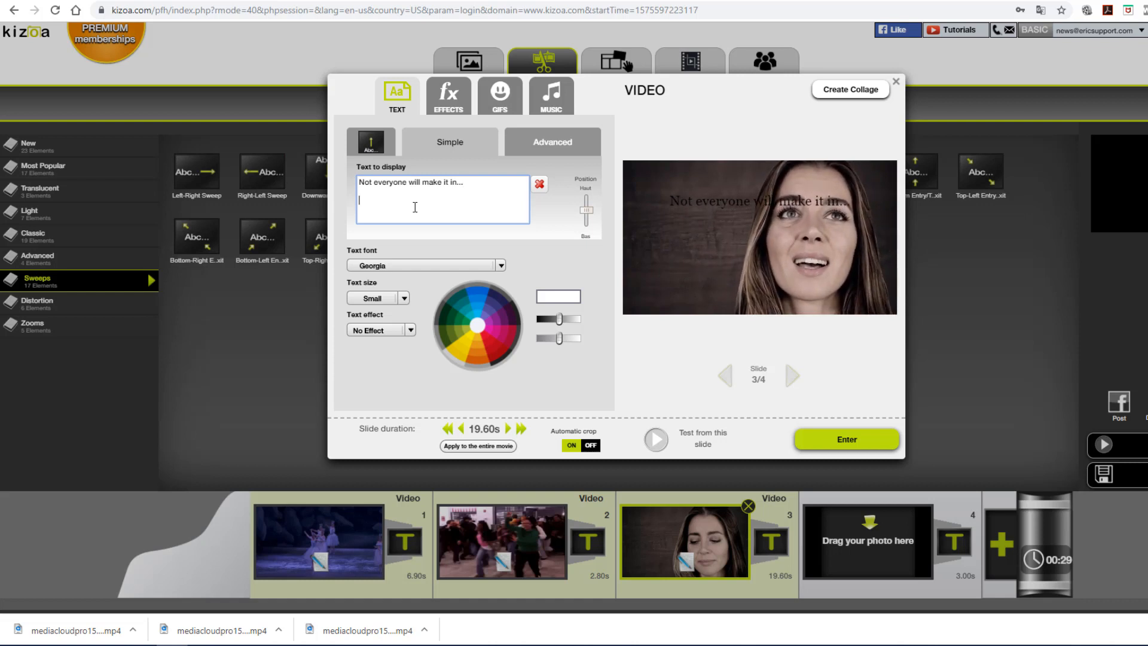
pyautogui.write('BUT...')
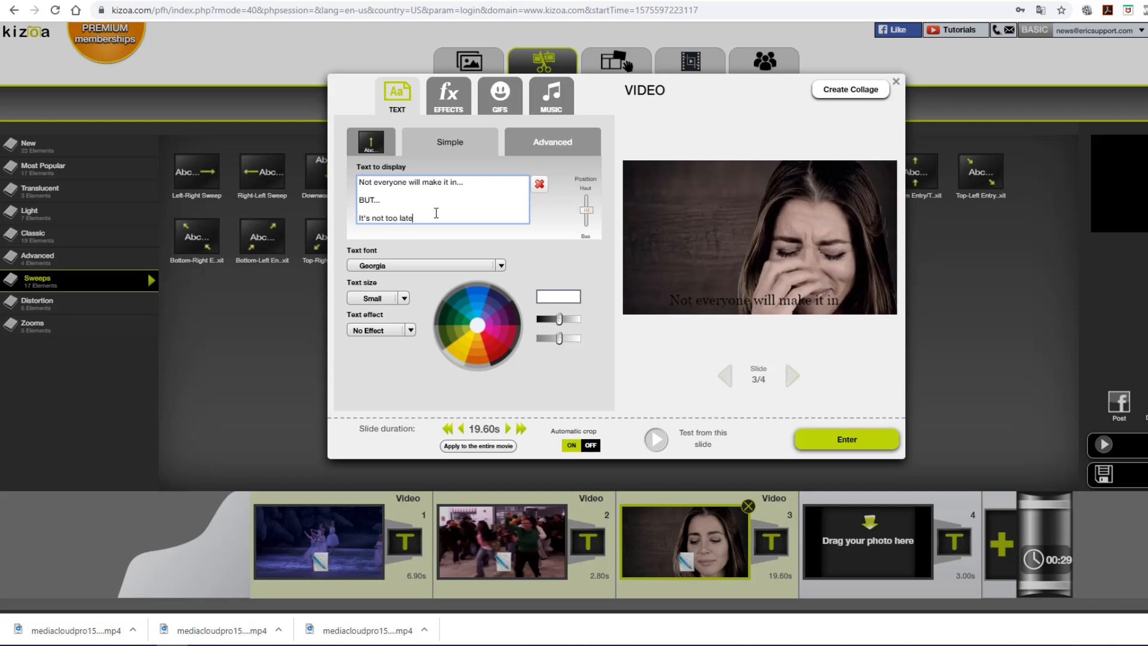
pyautogui.write('!')
pyautogui.press('Return')
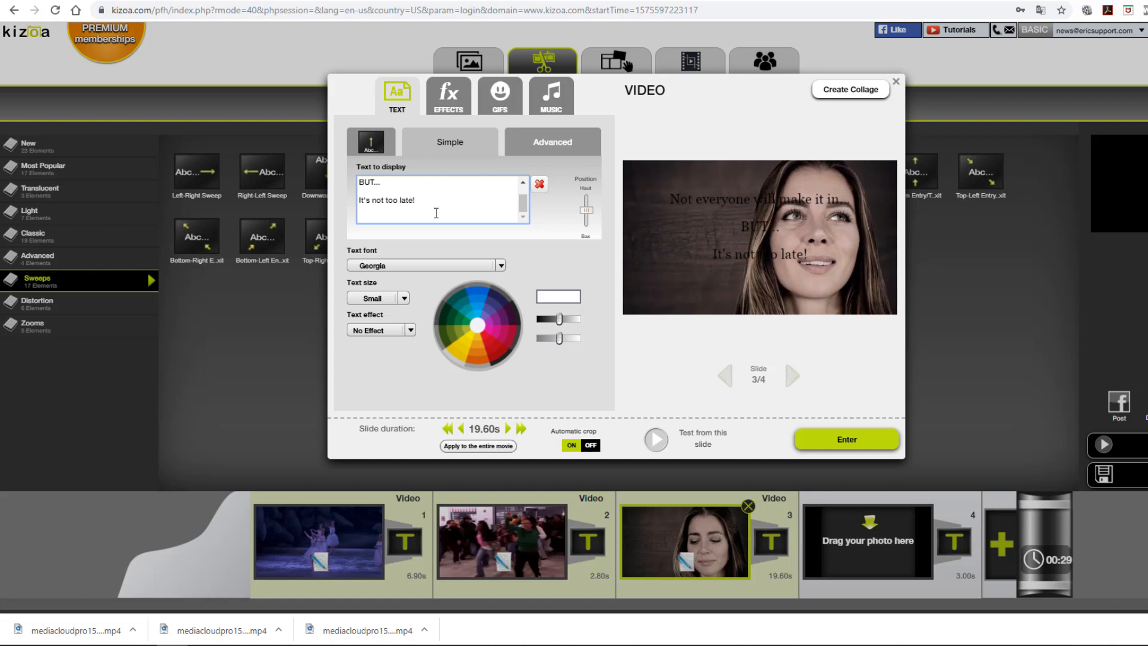
# - Add "There are still a few tickets!" and "Get your tickets NOW!" as further lines of slide 3's text, separated by a blank line
pyautogui.write('There are still a few')
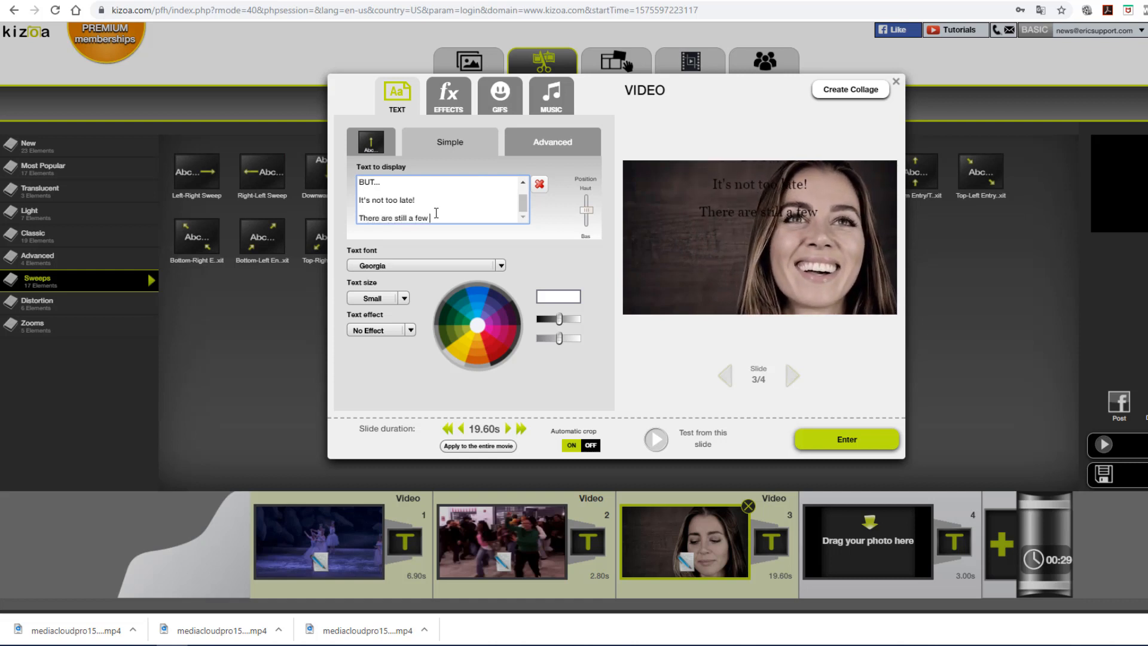
pyautogui.write(' tickets!')
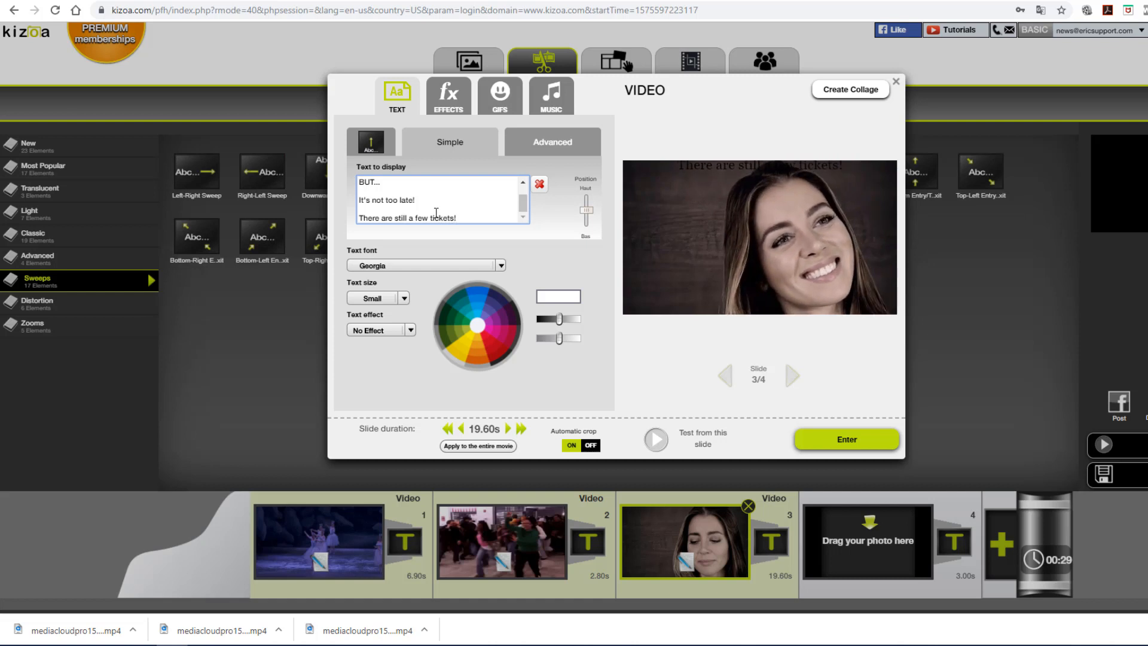
pyautogui.press('BackSpace')
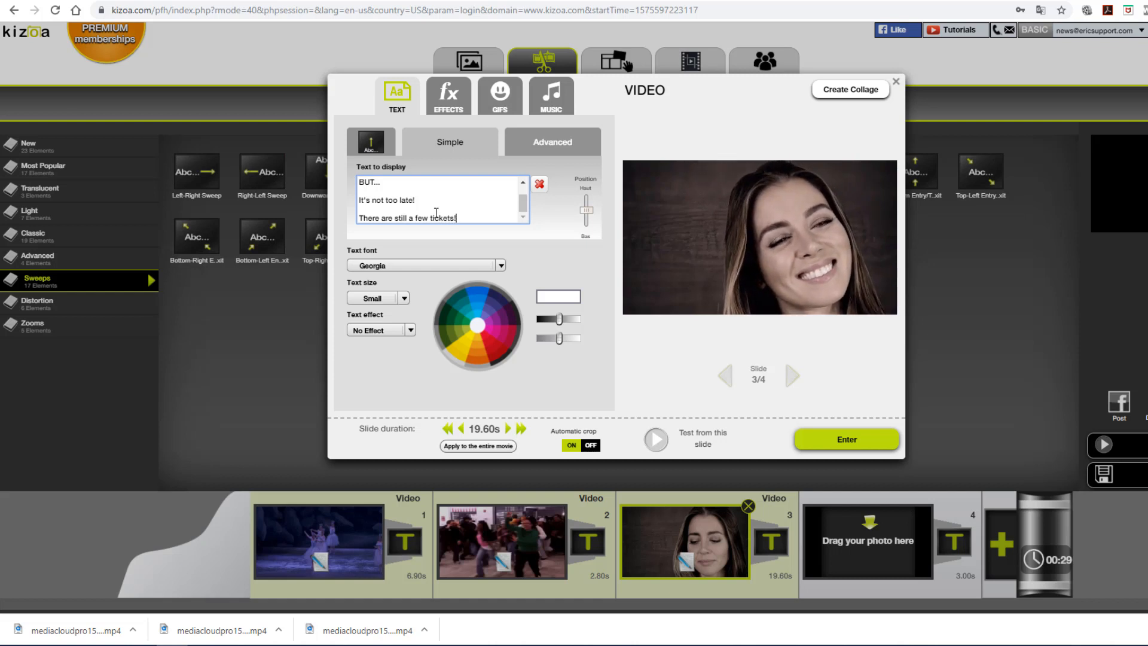
pyautogui.press('Return')
pyautogui.press('Return')
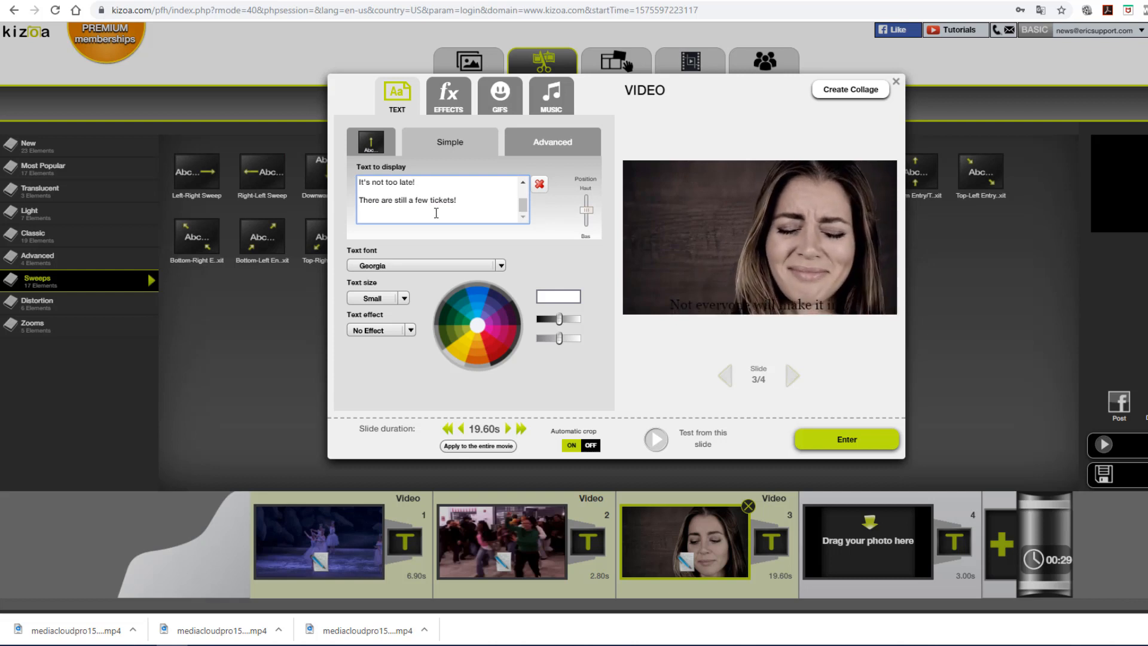
pyautogui.write('Get yopu')
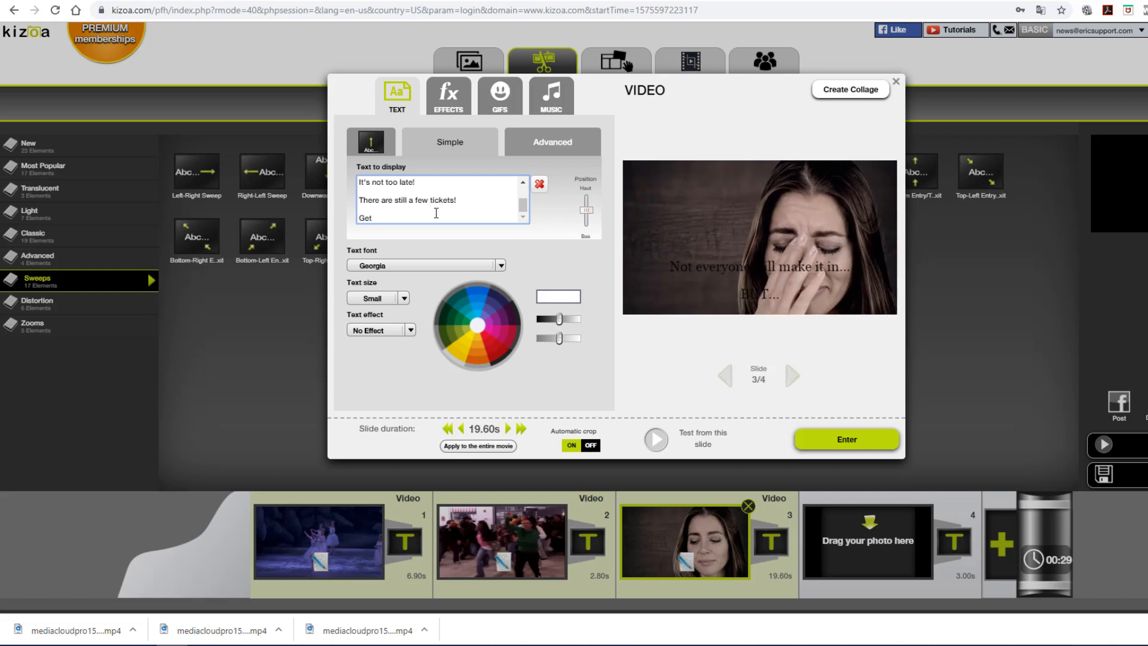
pyautogui.press('BackSpace')
pyautogui.press('BackSpace')
pyautogui.write('ut')
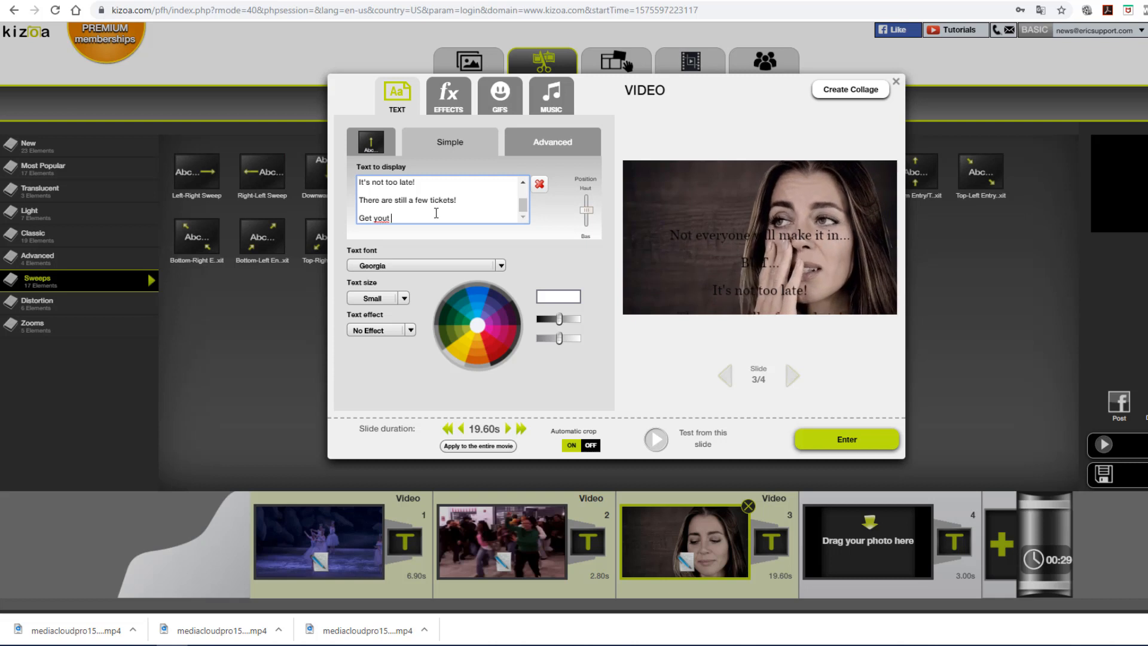
pyautogui.press('BackSpace')
pyautogui.write('r ticke')
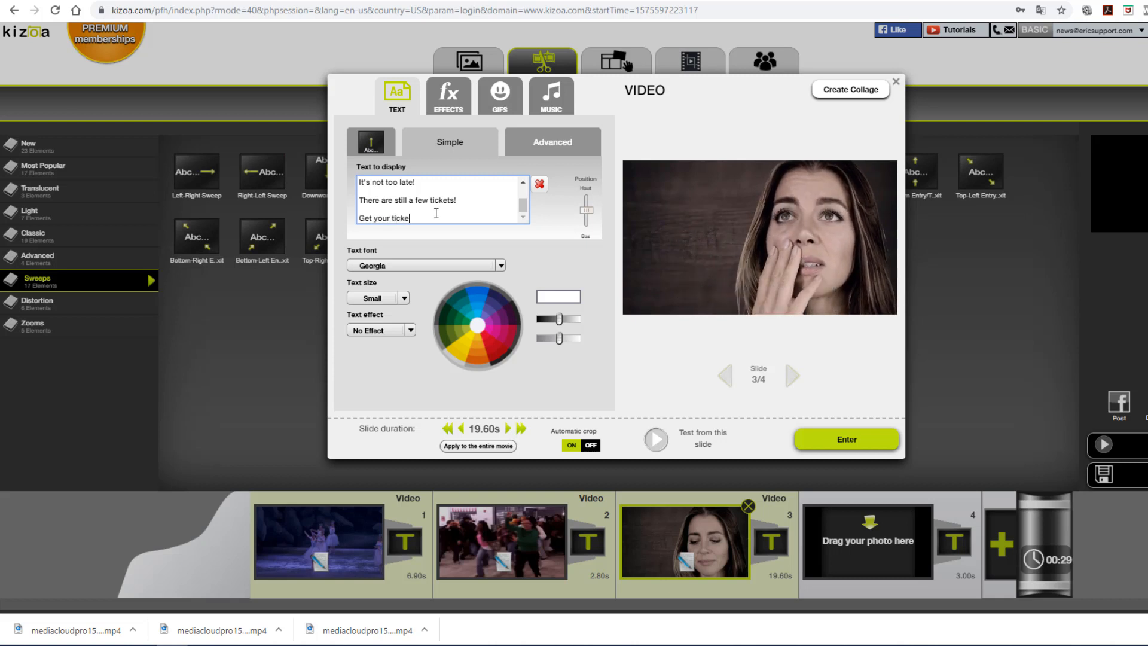
pyautogui.write('ts ')
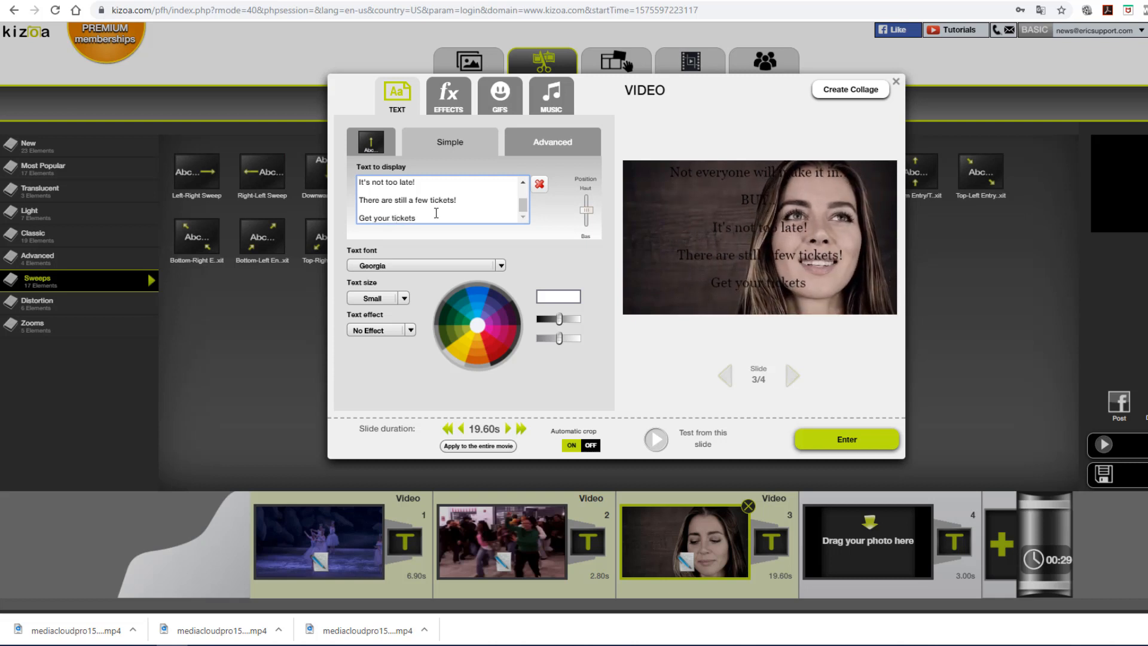
pyautogui.write('NOW')
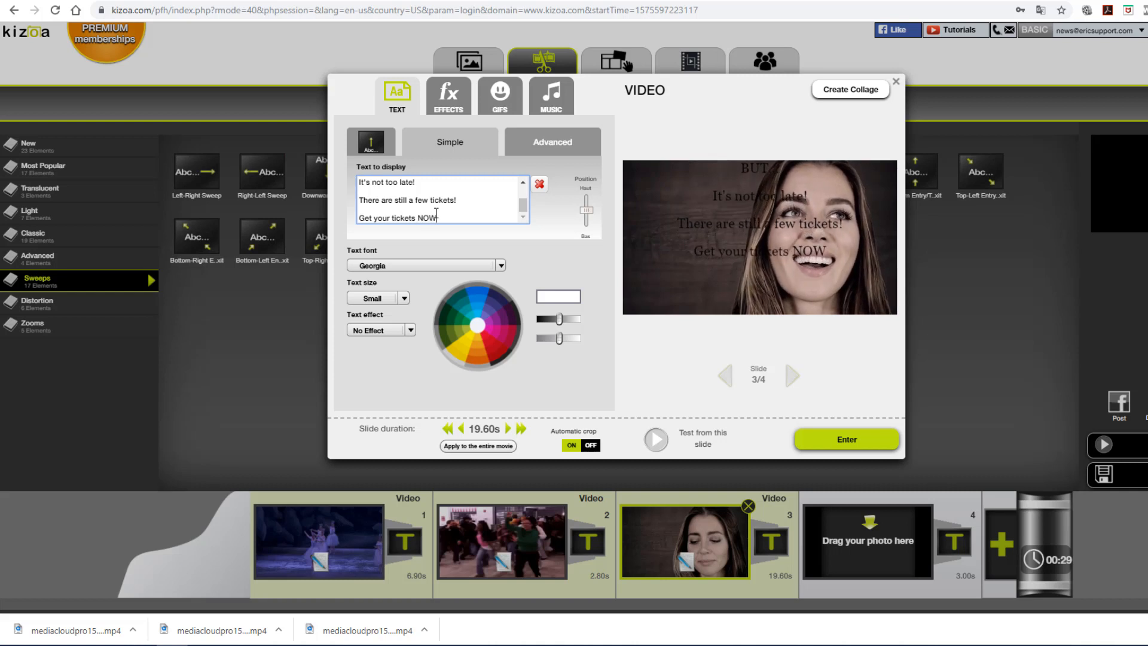
pyautogui.write('!')
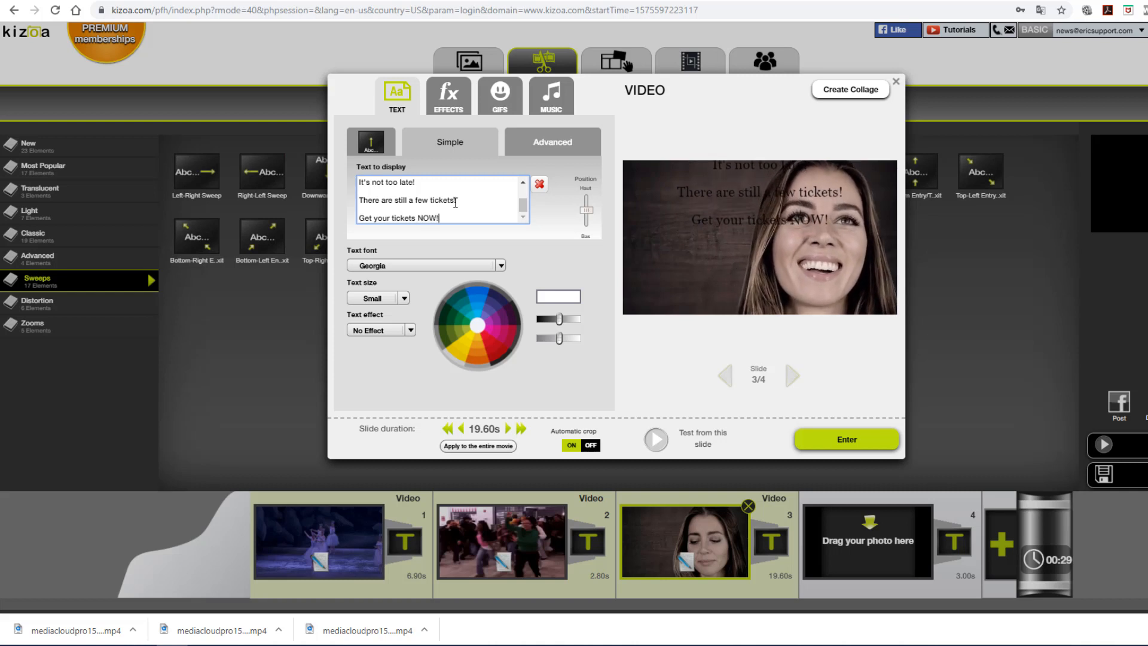
# - Format slide 3's text in white at Medium size, and apply it after a test from that slide
pyautogui.moveTo(436, 215); pyautogui.dragTo(300, 171)
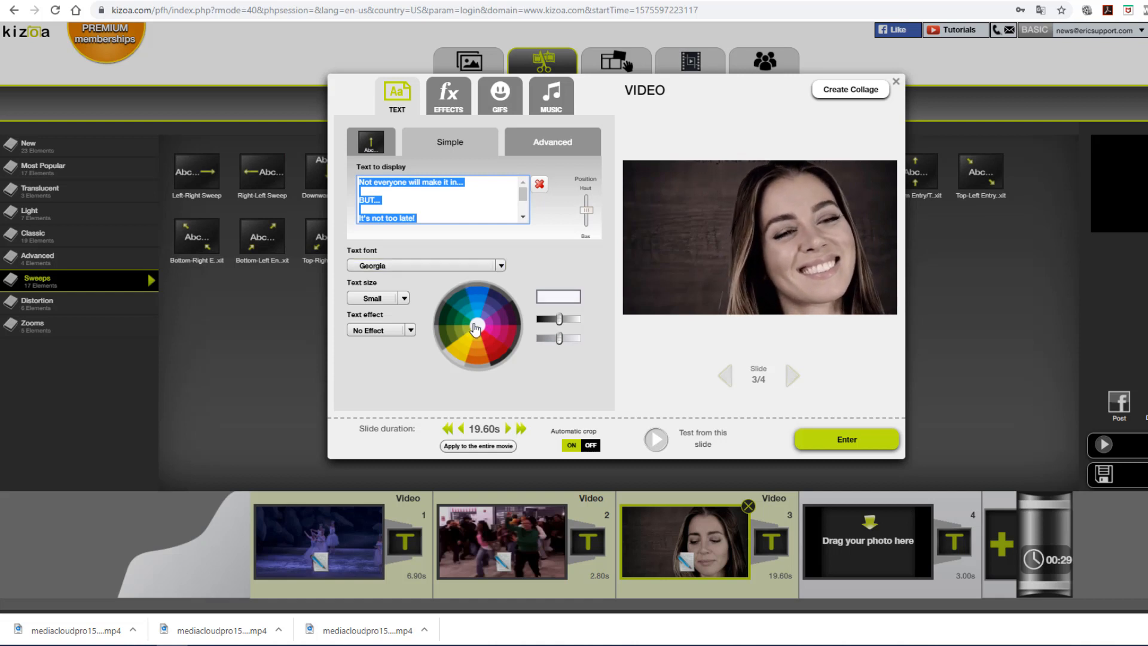
pyautogui.click(477, 326)
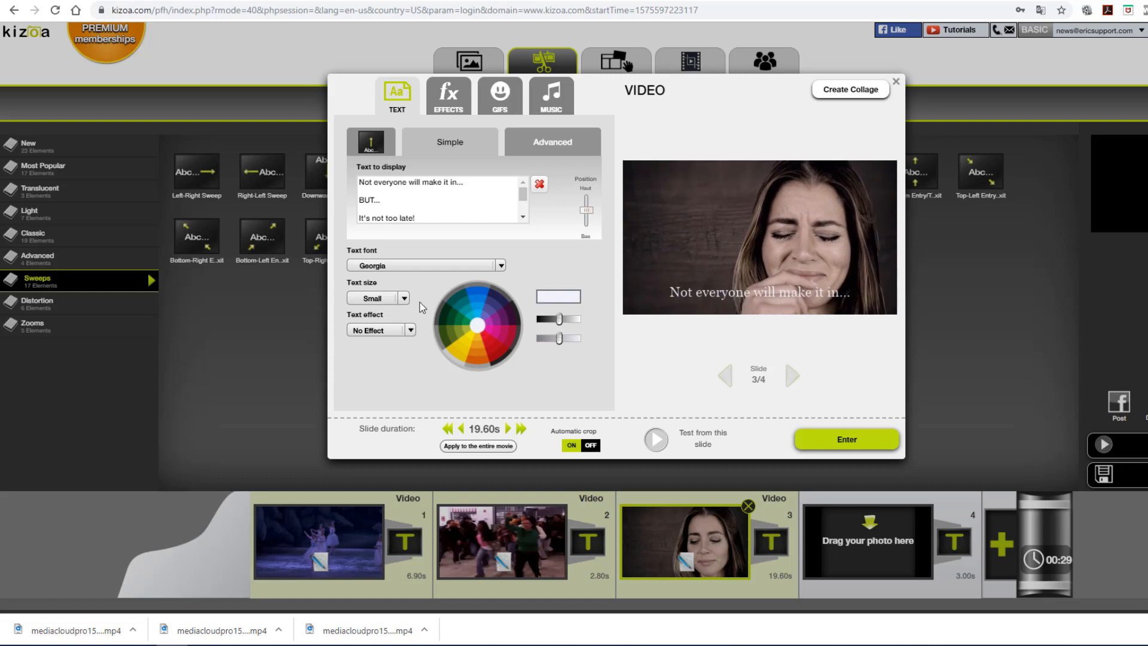
pyautogui.click(405, 298)
pyautogui.click(389, 356)
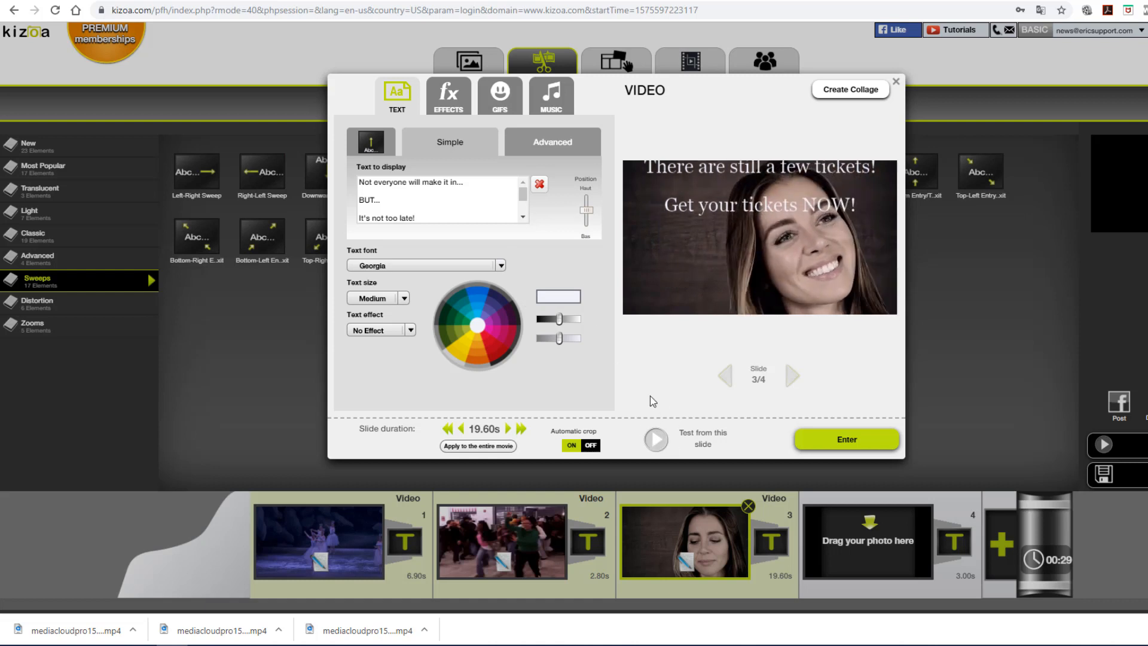
pyautogui.click(657, 441)
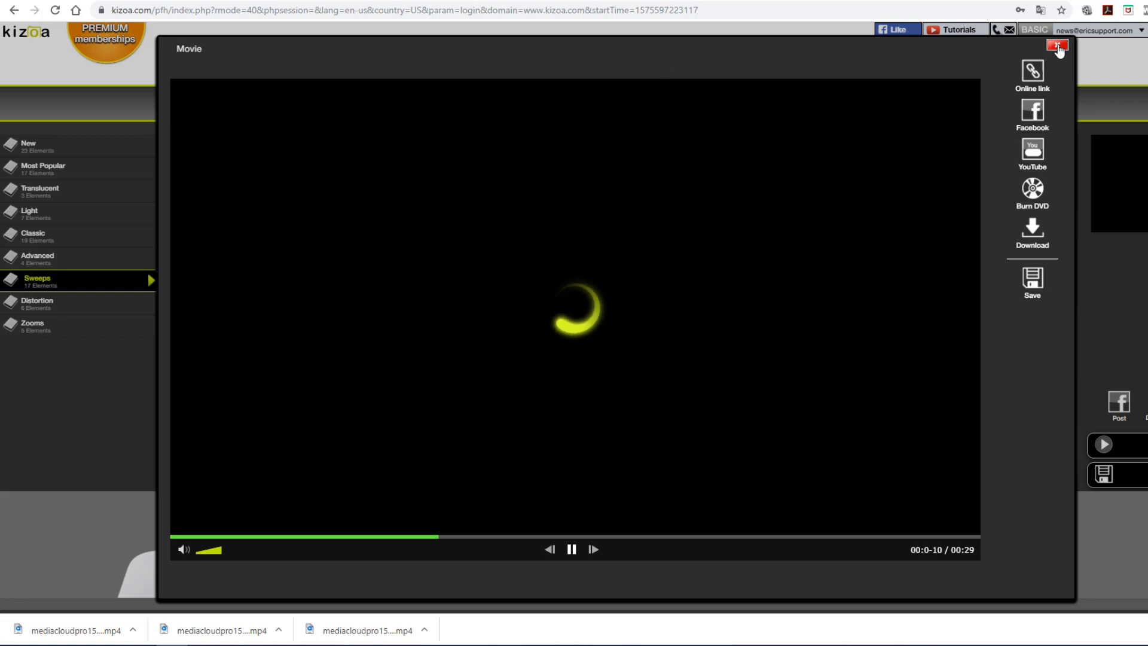
pyautogui.click(1057, 49)
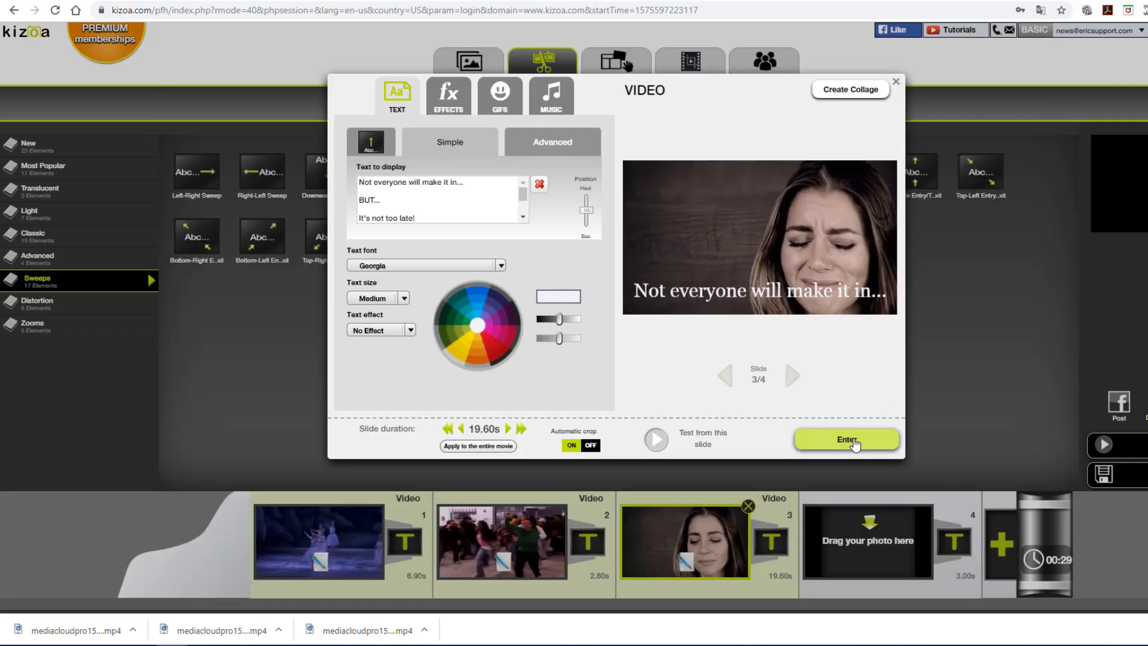
pyautogui.click(847, 439)
# - Preview the movie, skipping ahead to check the sweeping text on slide 3
pyautogui.click(1103, 445)
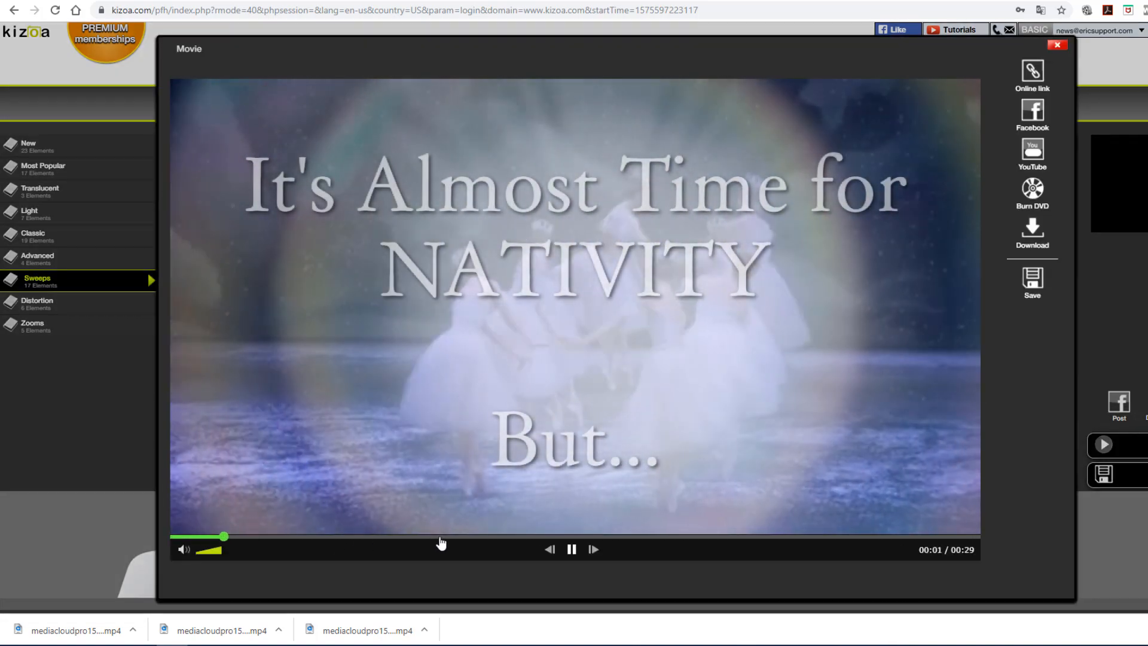
pyautogui.click(456, 537)
pyautogui.click(404, 536)
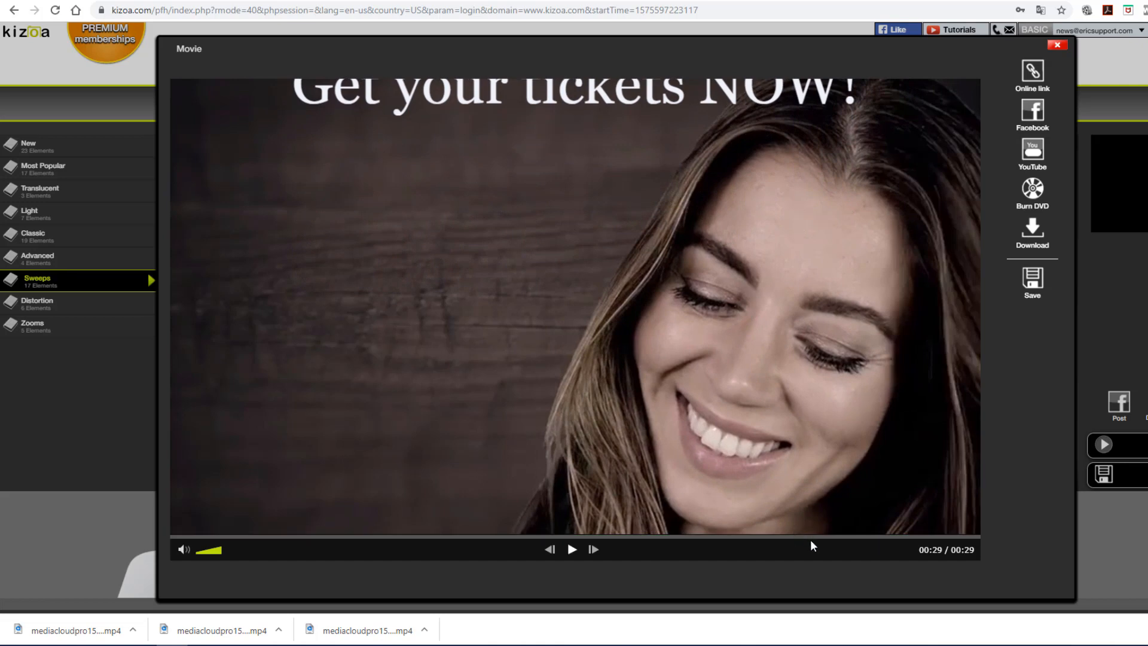
pyautogui.click(575, 555)
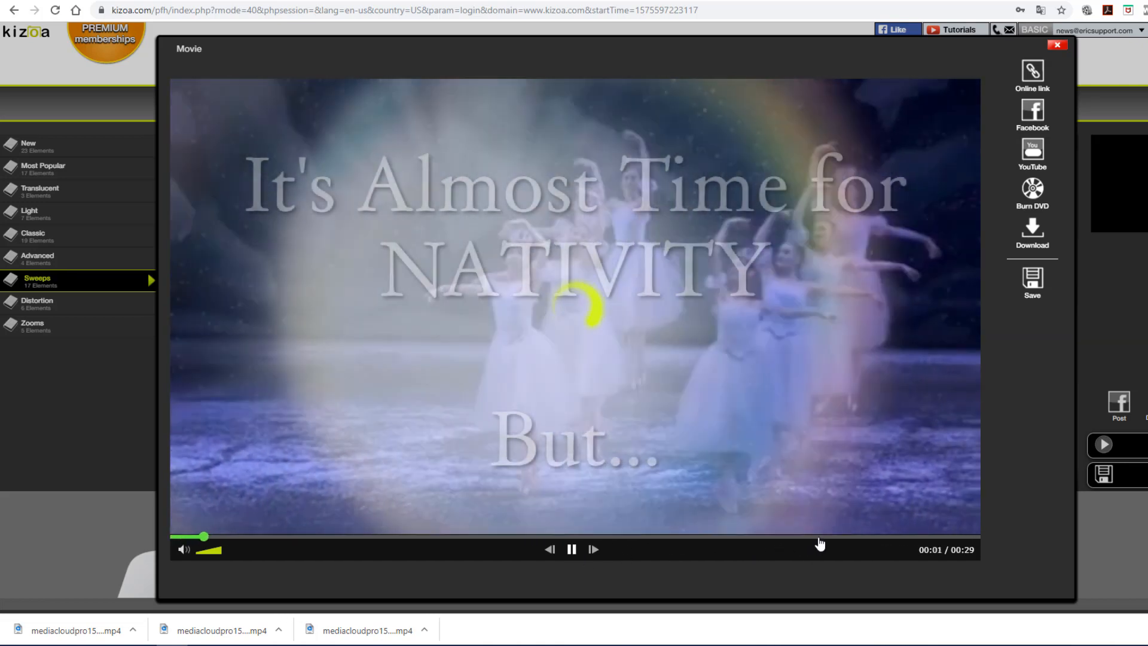
pyautogui.click(831, 537)
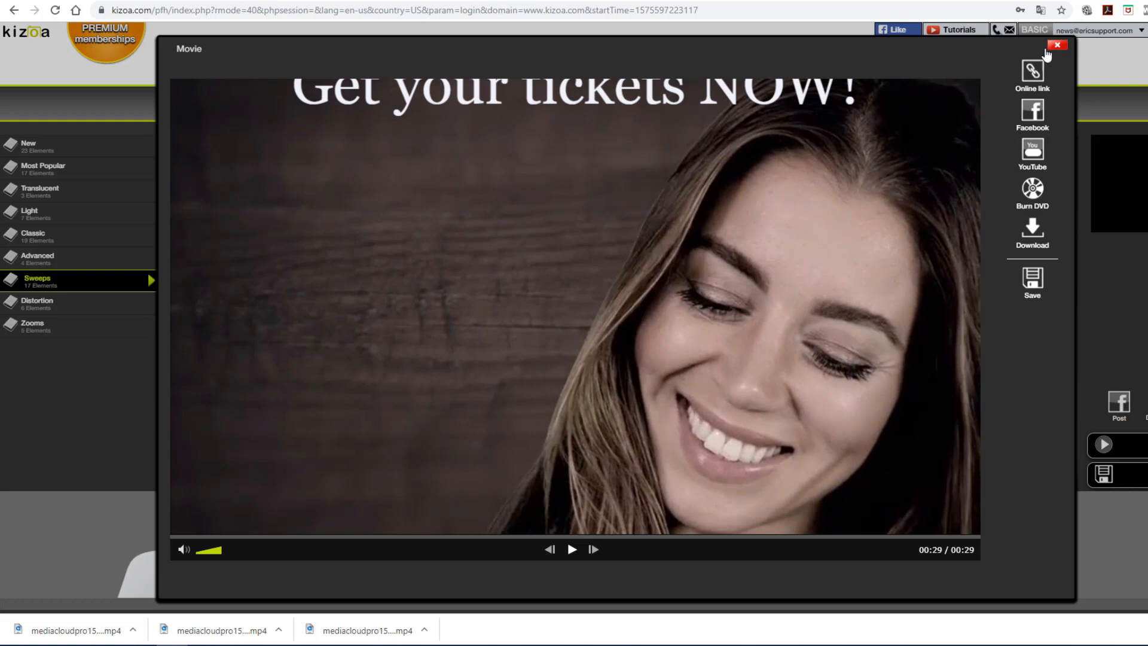
pyautogui.click(1056, 46)
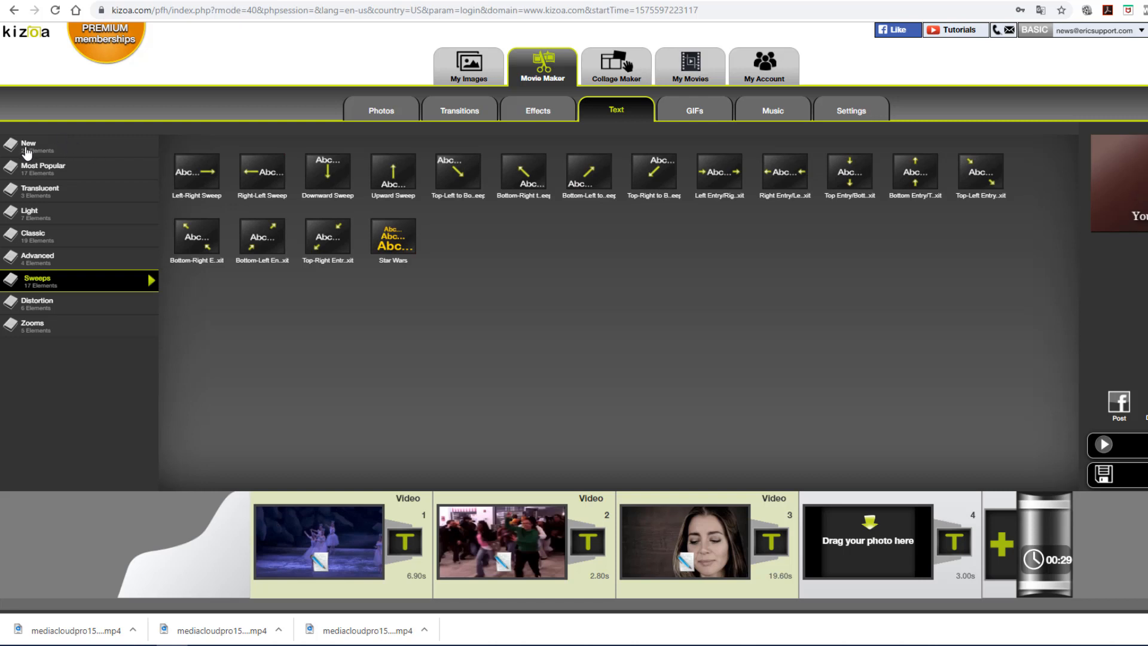
# - Upload Nativity Banner.jpg from the computer's Downloads folder and place it on slide 4 of the movie
pyautogui.click(375, 114)
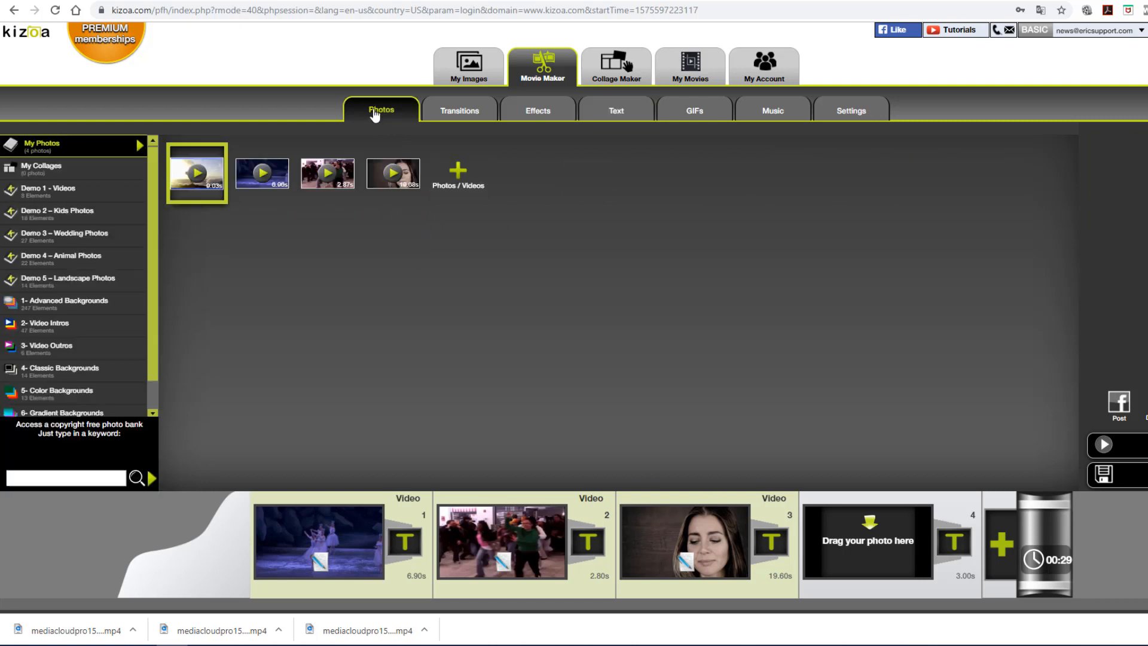
pyautogui.click(458, 174)
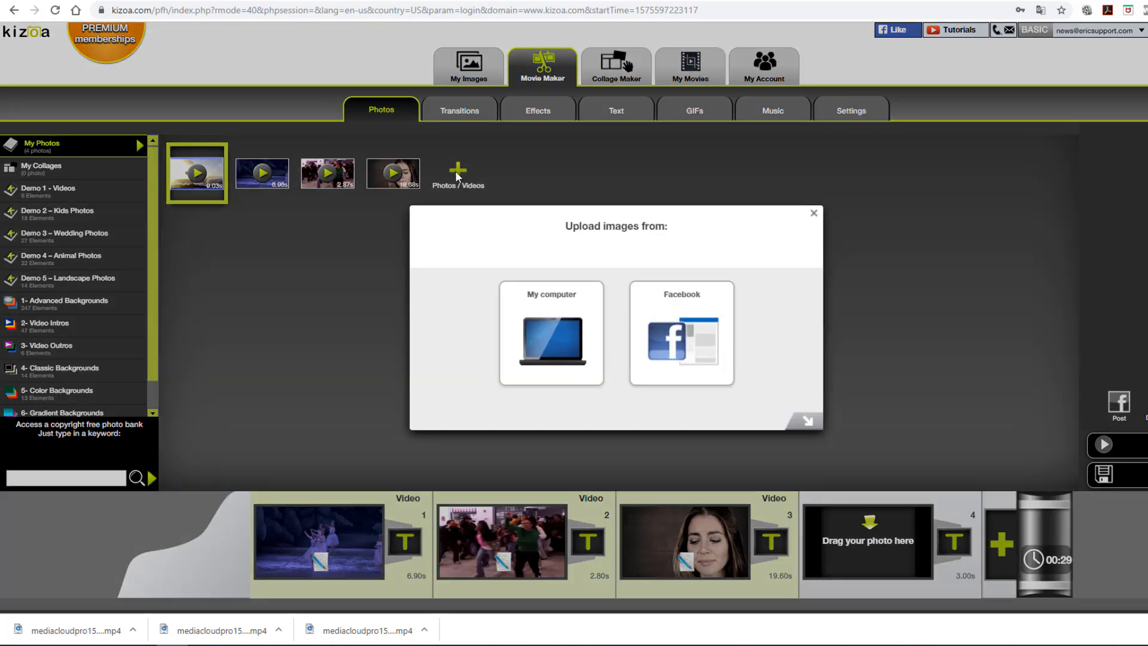
pyautogui.click(530, 305)
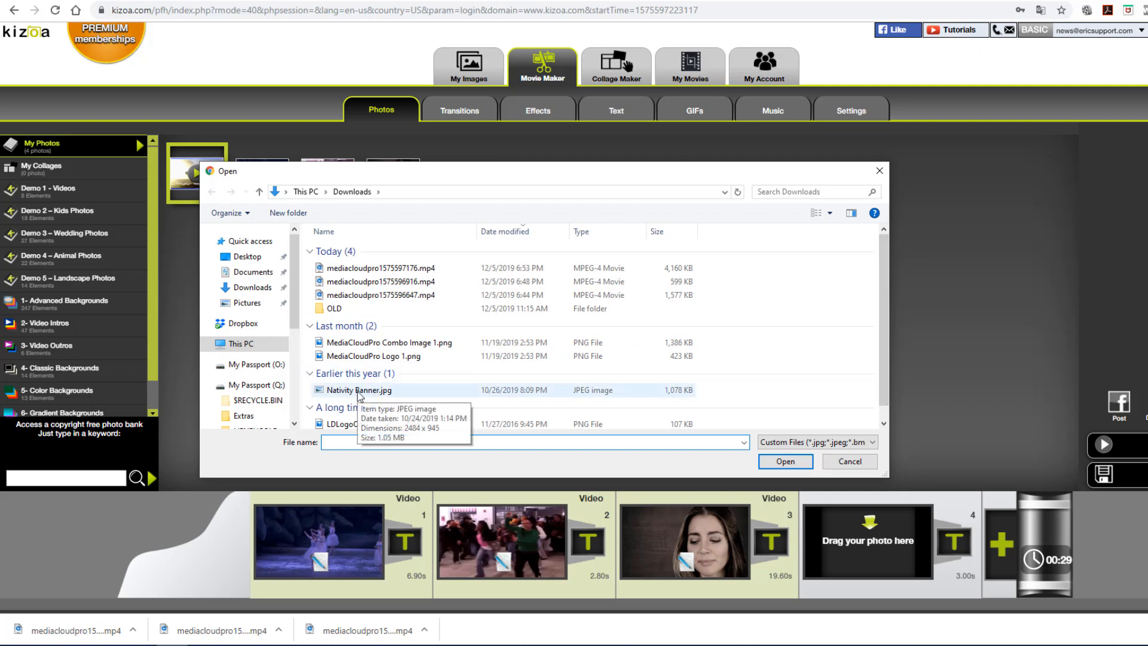
pyautogui.doubleClick(358, 391)
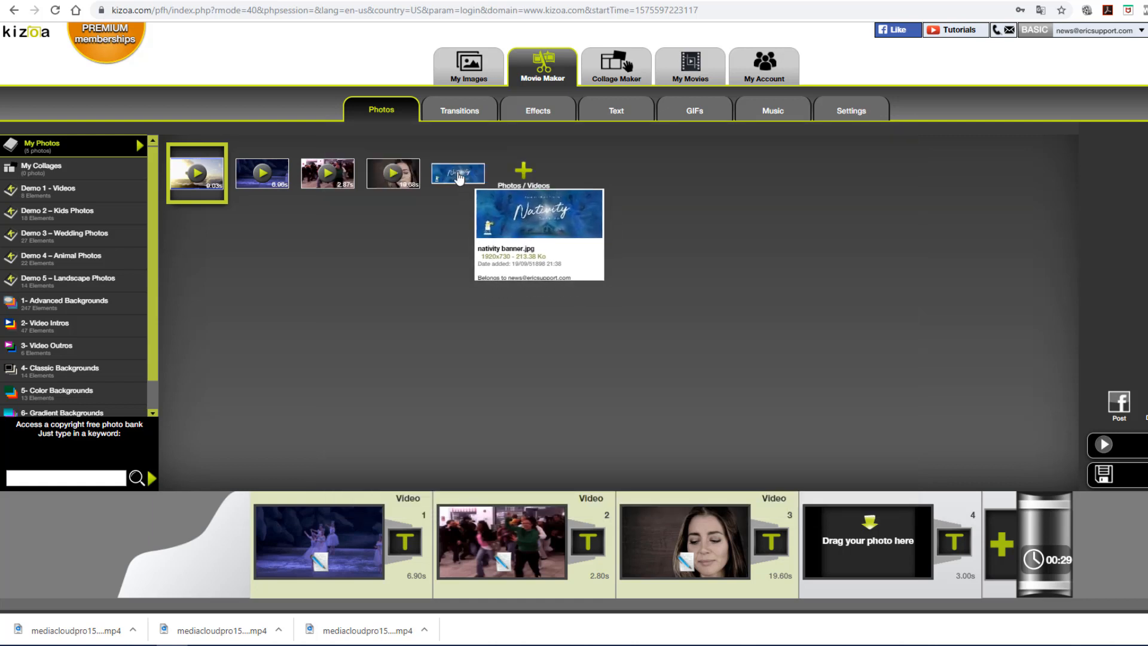
pyautogui.moveTo(462, 179); pyautogui.dragTo(870, 540)
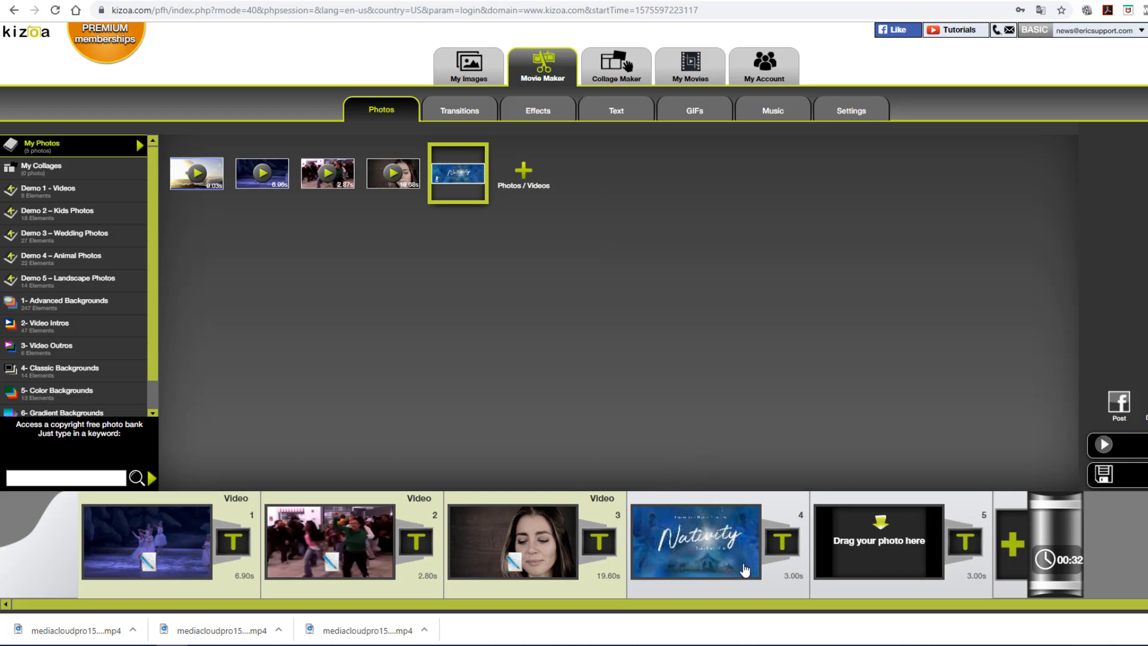
# - Set the duration of slide 4, the Nativity banner, to 10.00 seconds and apply it
pyautogui.click(702, 544)
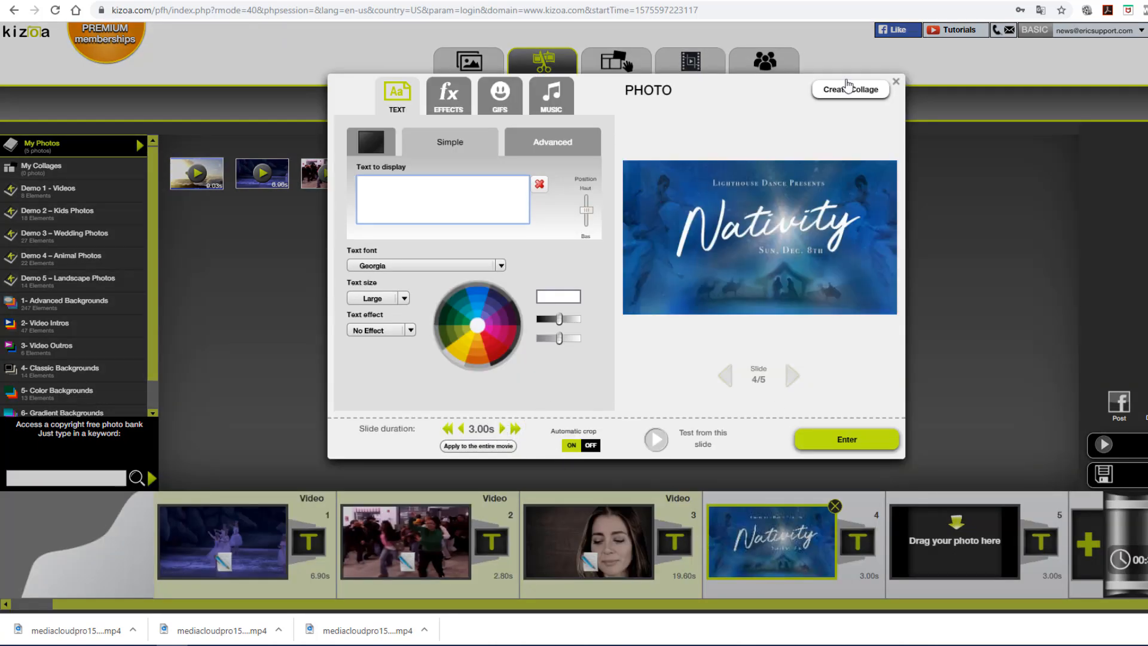
pyautogui.click(895, 82)
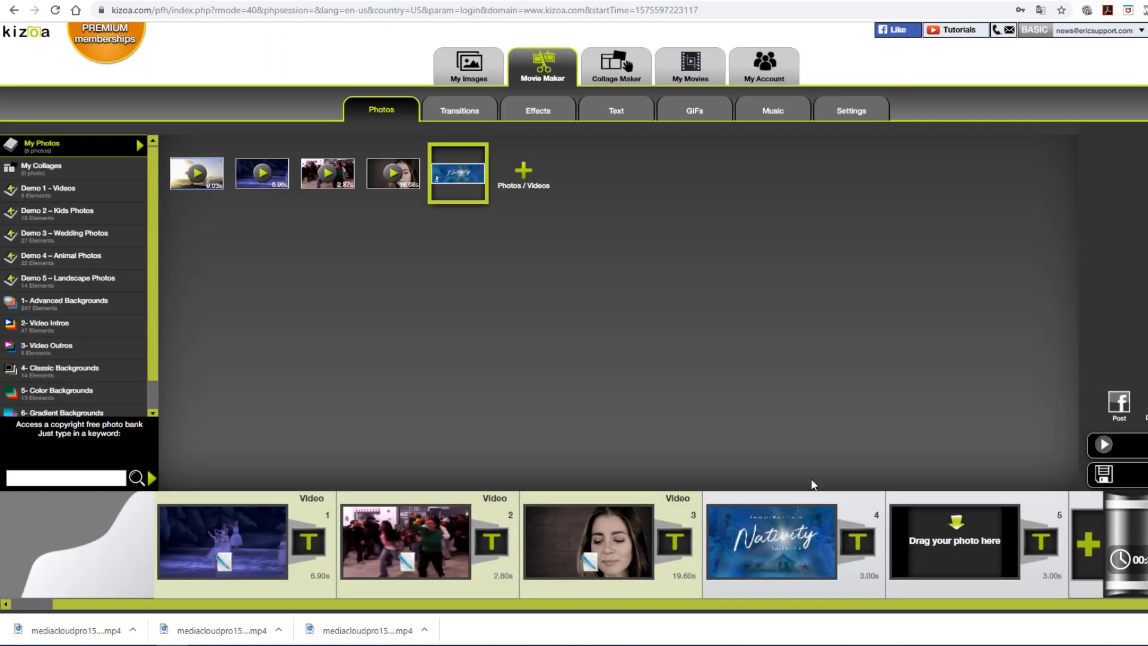
pyautogui.click(773, 534)
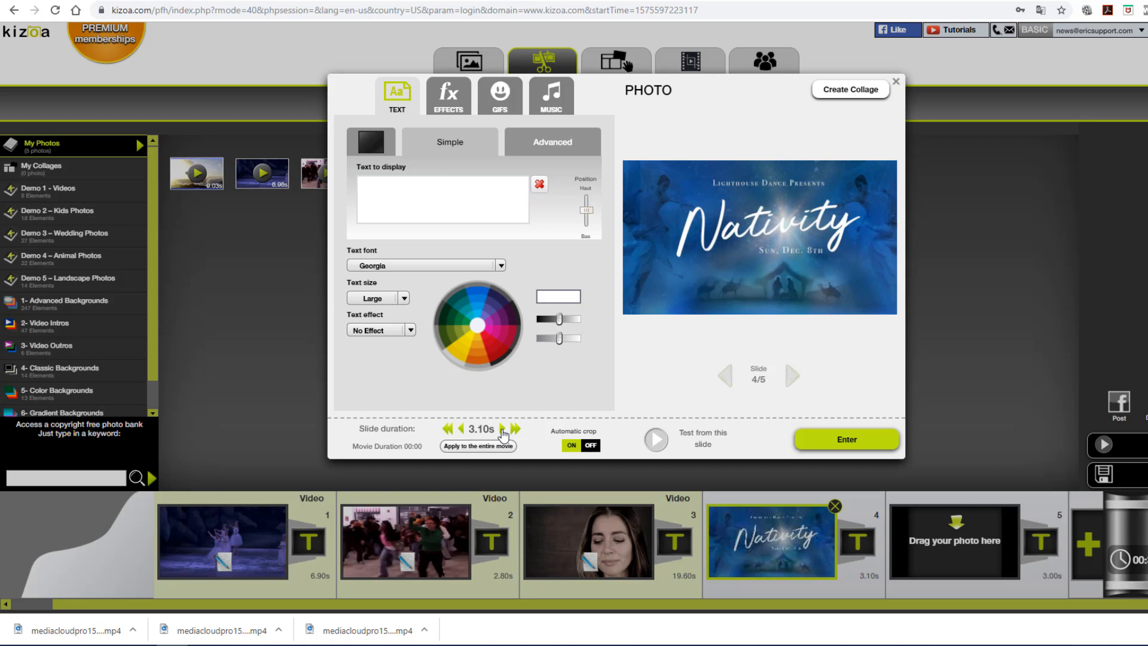
pyautogui.click(503, 429)
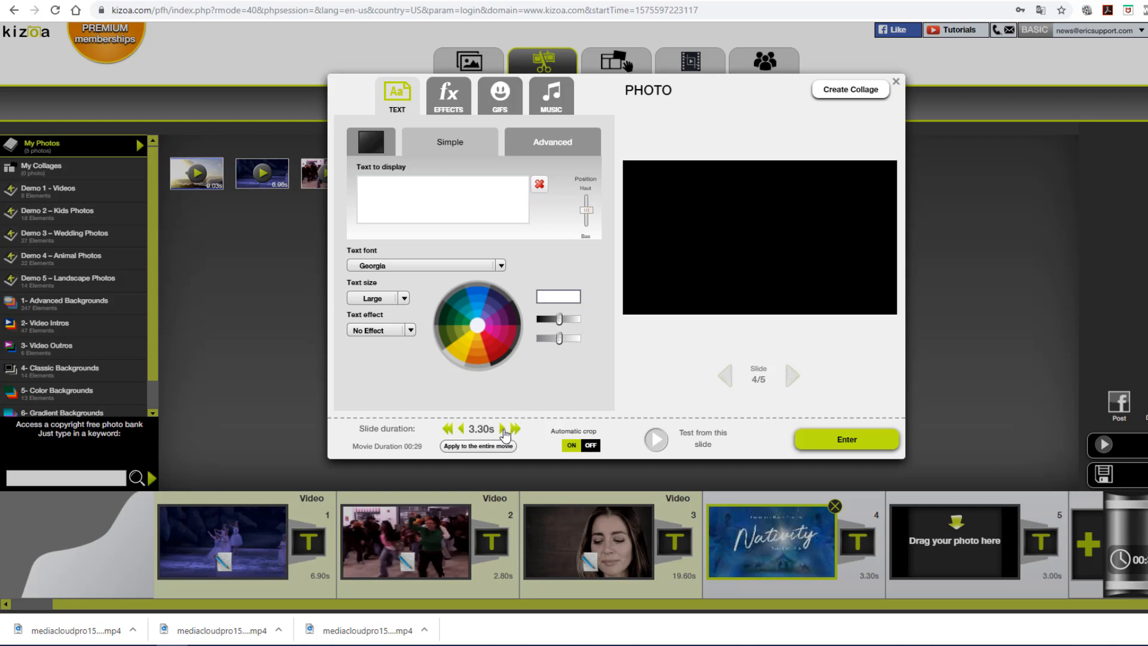
pyautogui.click(502, 429)
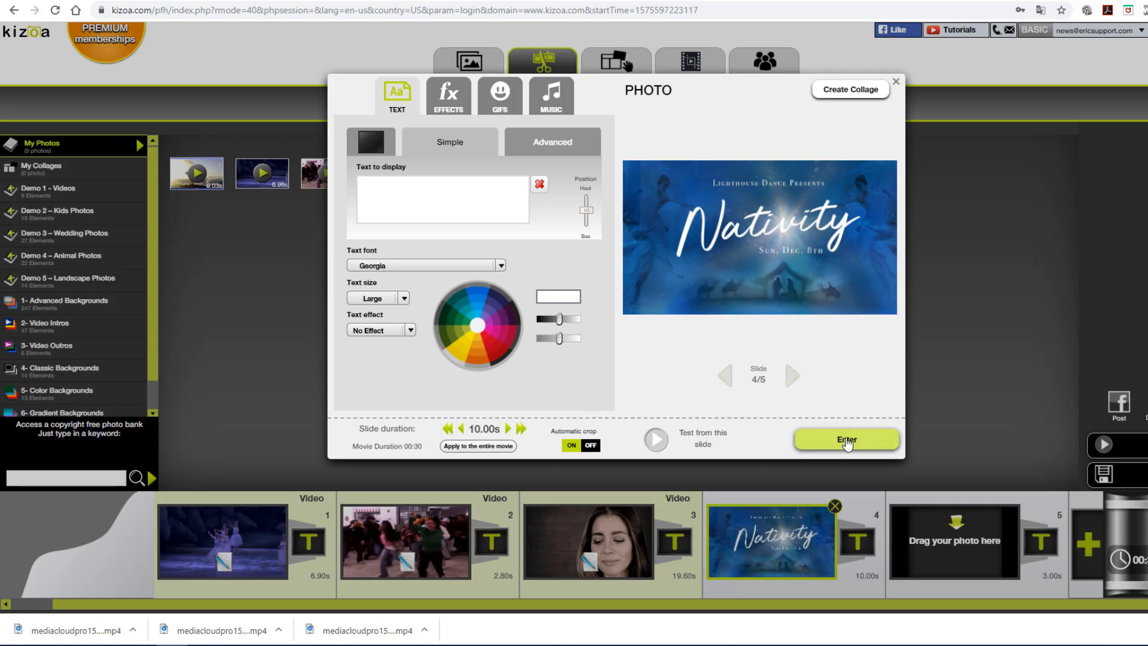
pyautogui.click(847, 441)
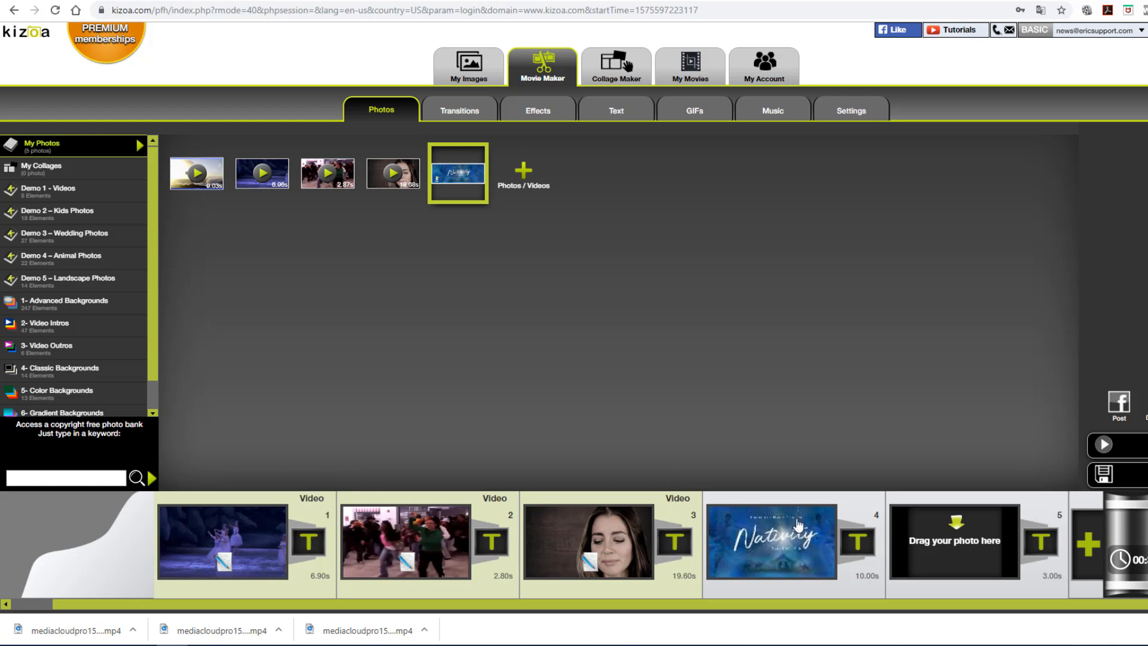
# - Place the Fade light burst transition after slides 1 and 2, and apply it to the entire movie
pyautogui.click(455, 111)
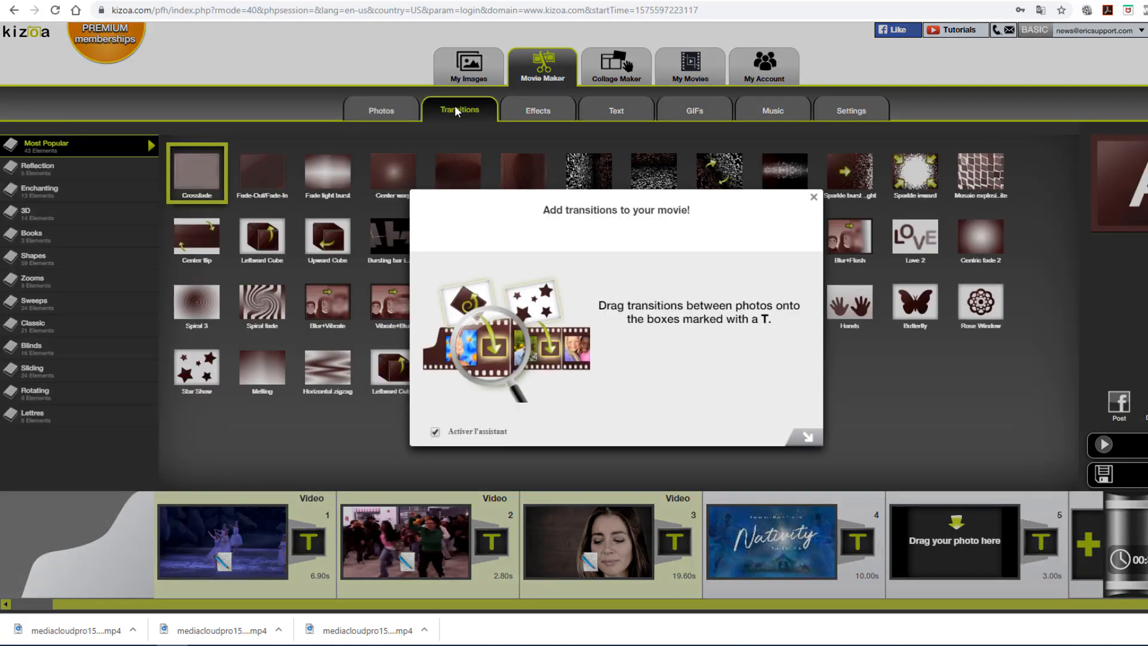
pyautogui.click(815, 198)
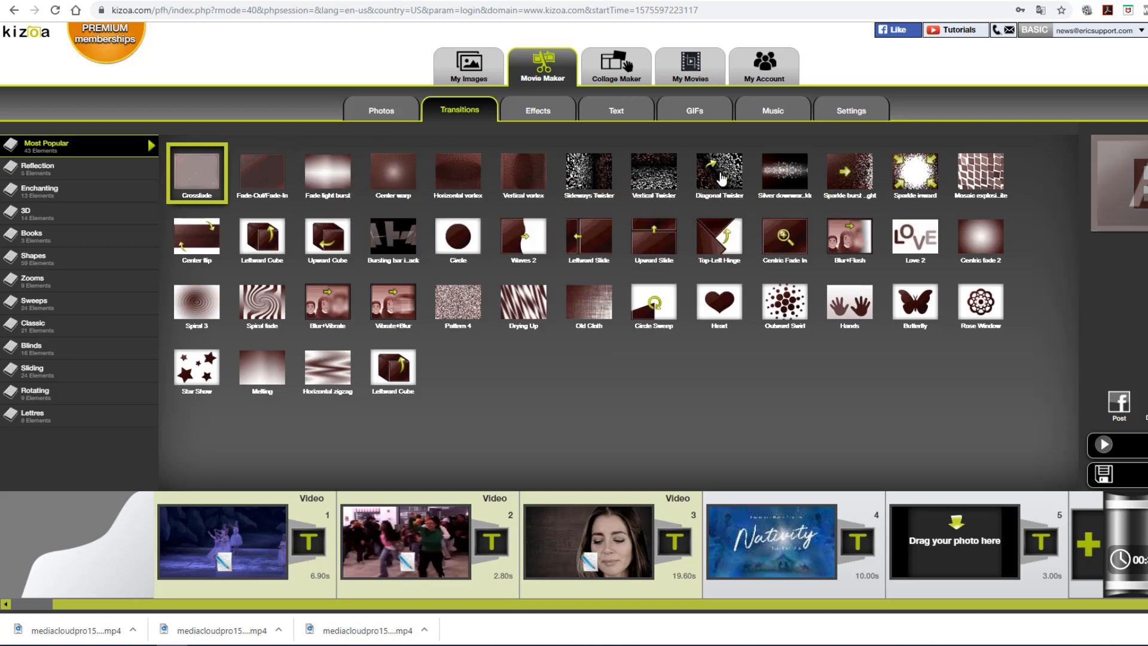
pyautogui.moveTo(197, 177)
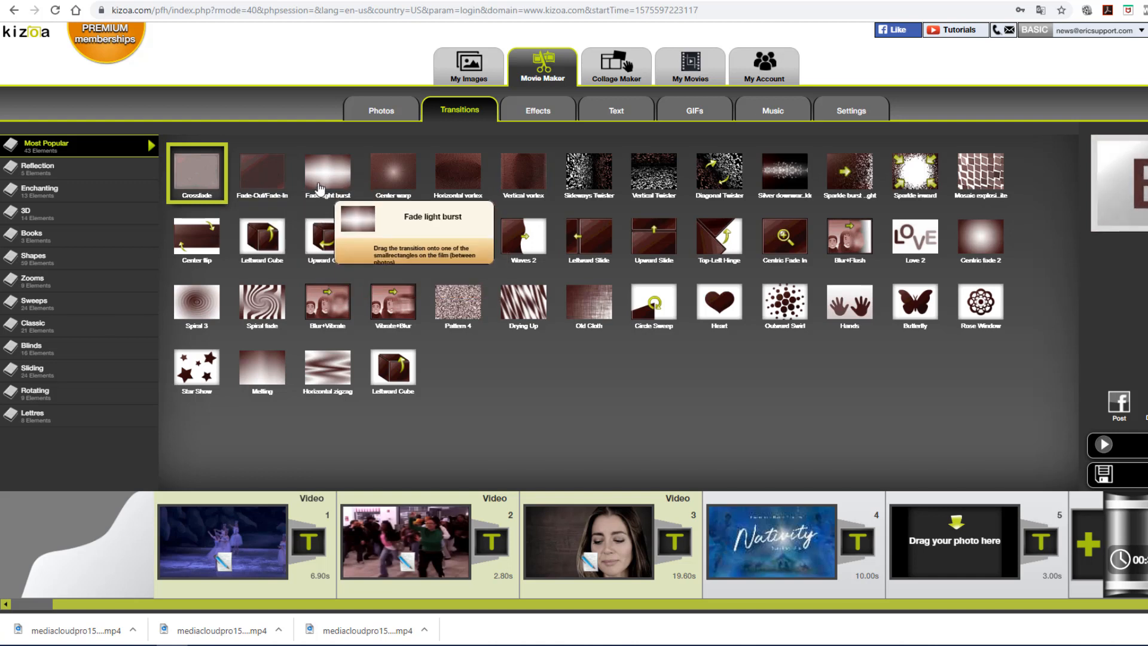
pyautogui.moveTo(323, 178); pyautogui.dragTo(309, 541)
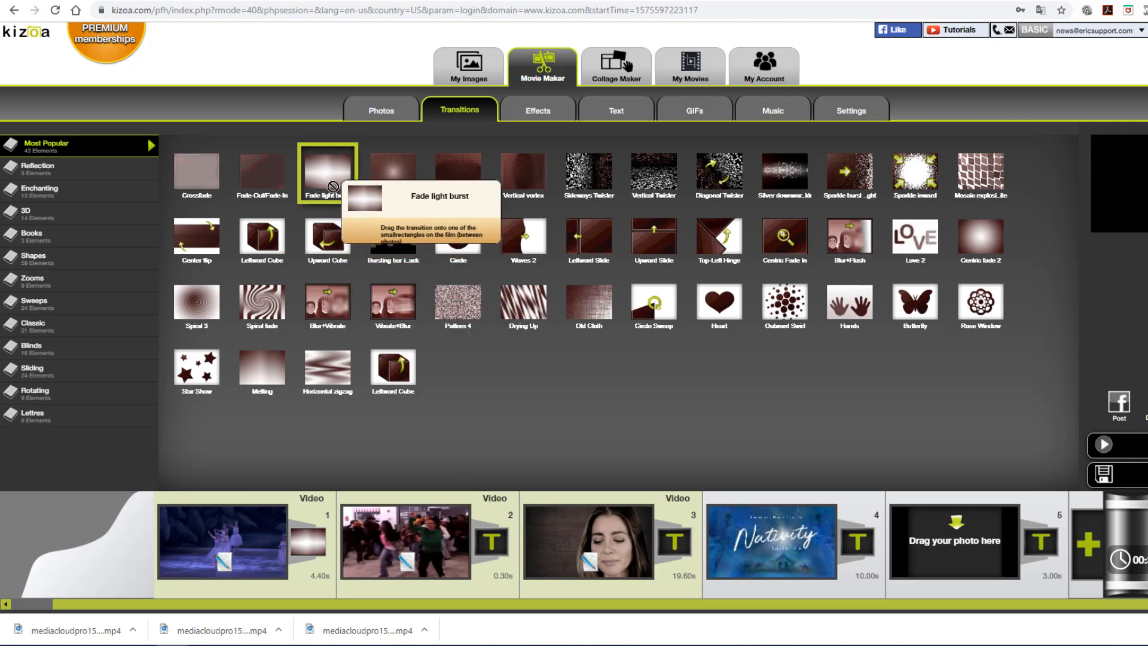
pyautogui.moveTo(326, 176); pyautogui.dragTo(500, 546)
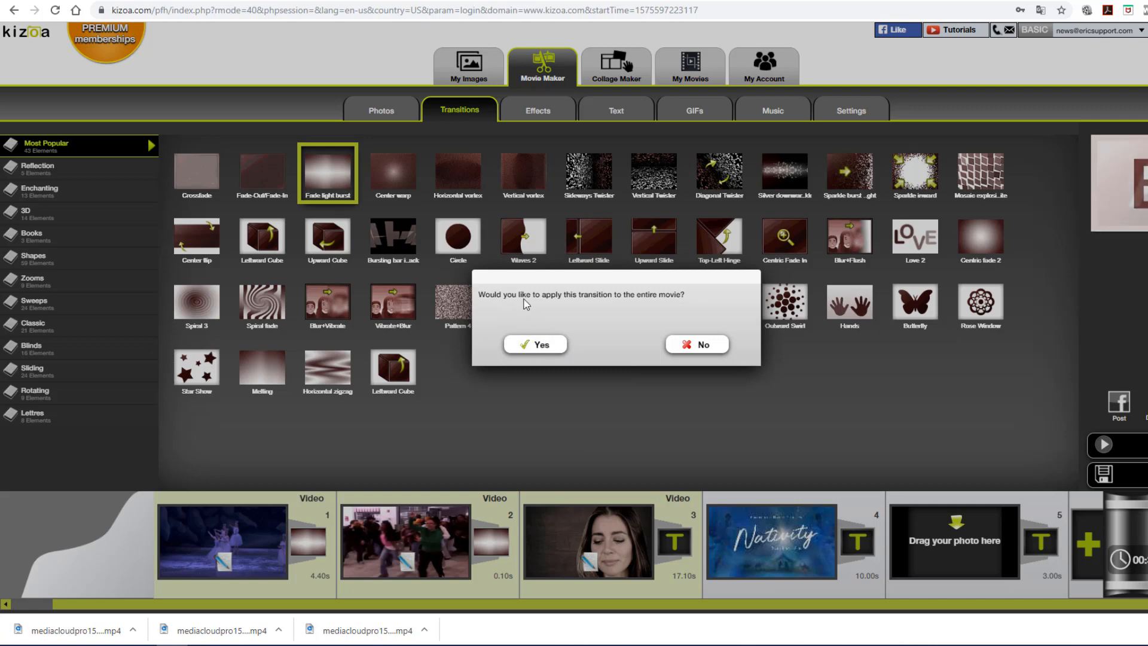
pyautogui.click(527, 350)
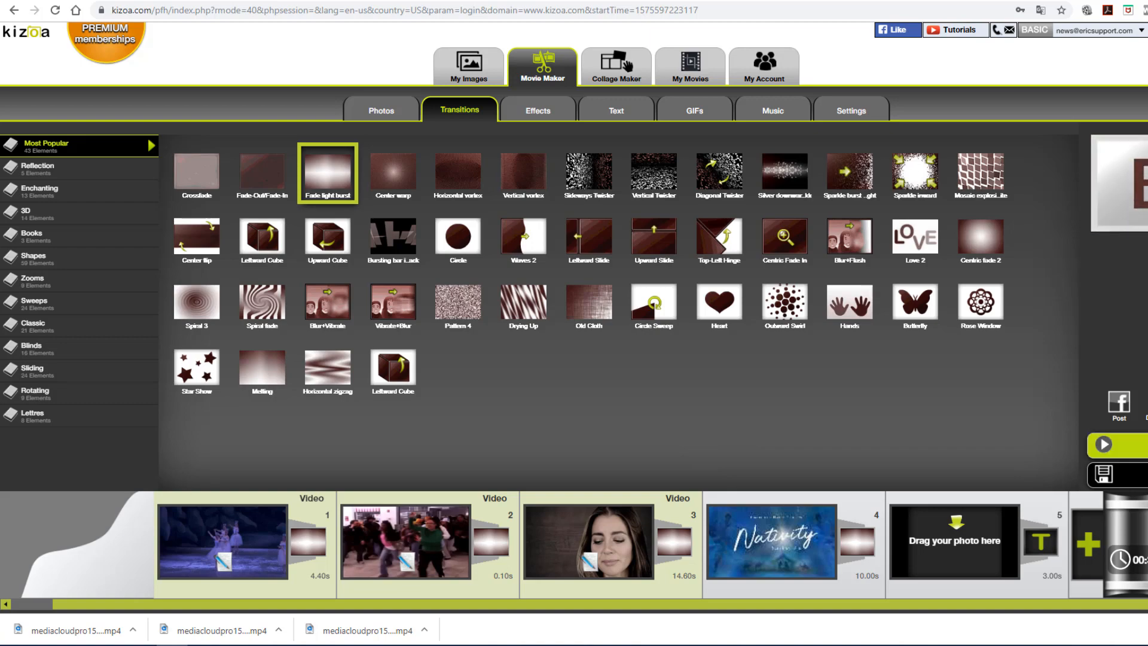
# - Preview the movie, replaying the passage around slide 2 and skipping ahead to the Nativity banner, and close the preview
pyautogui.click(1103, 428)
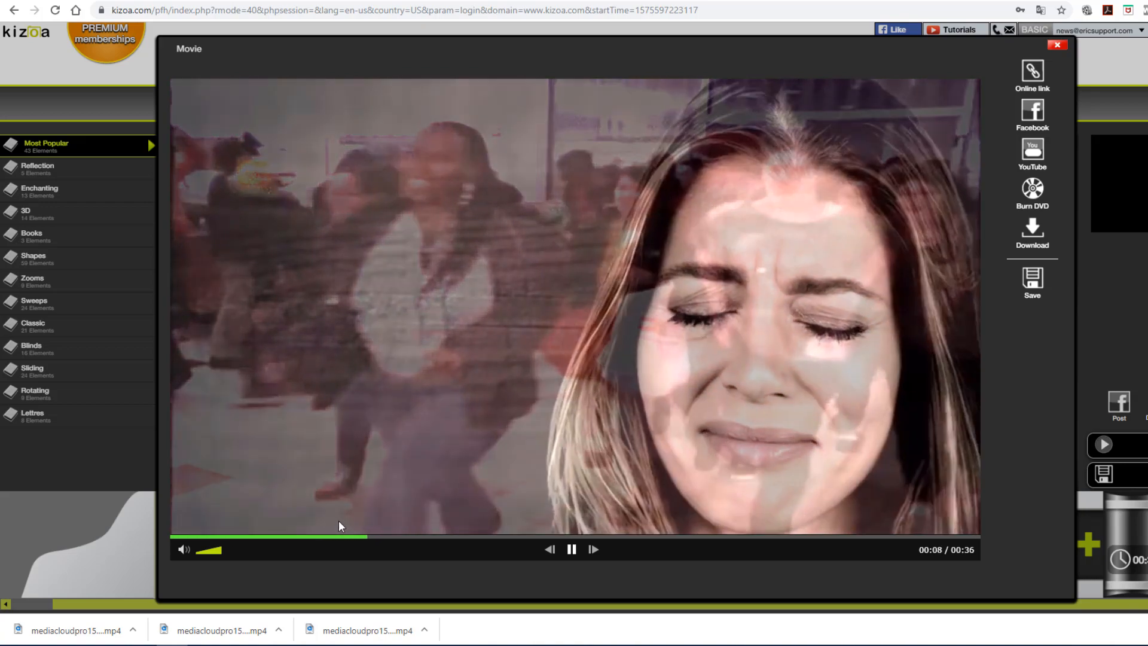
pyautogui.click(308, 536)
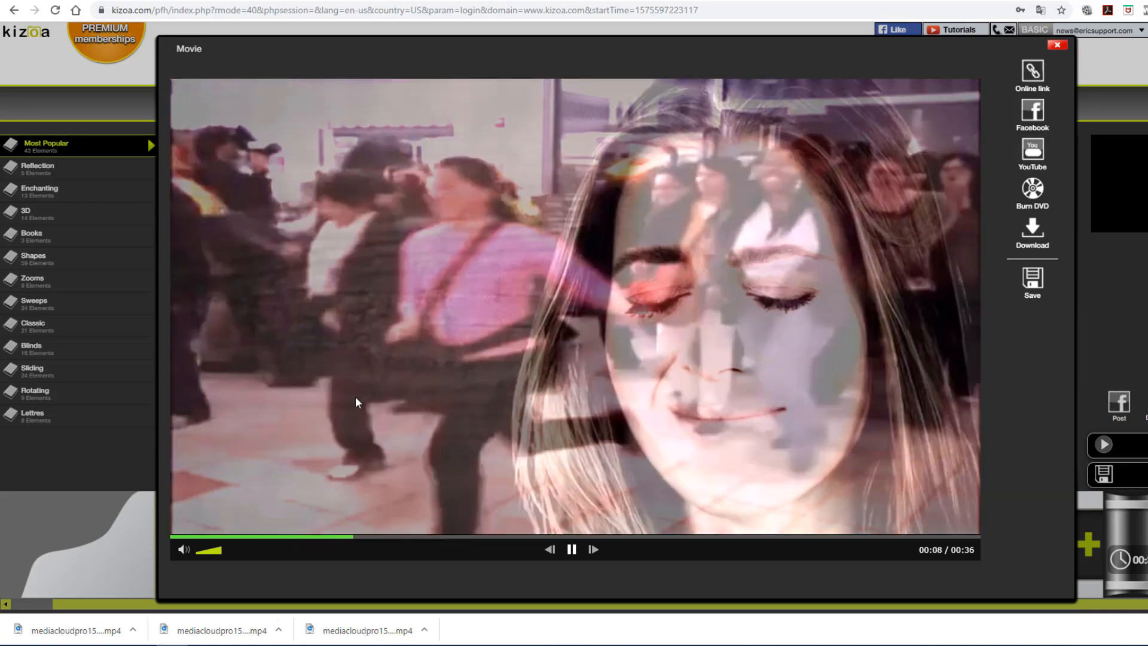
pyautogui.click(297, 538)
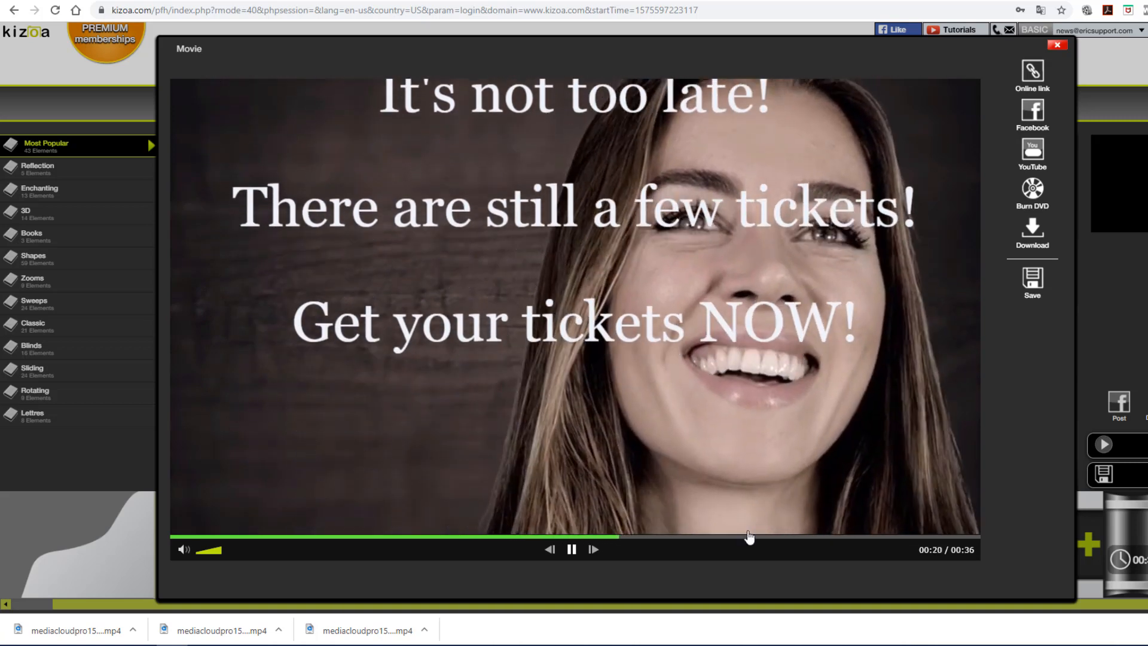
pyautogui.click(745, 537)
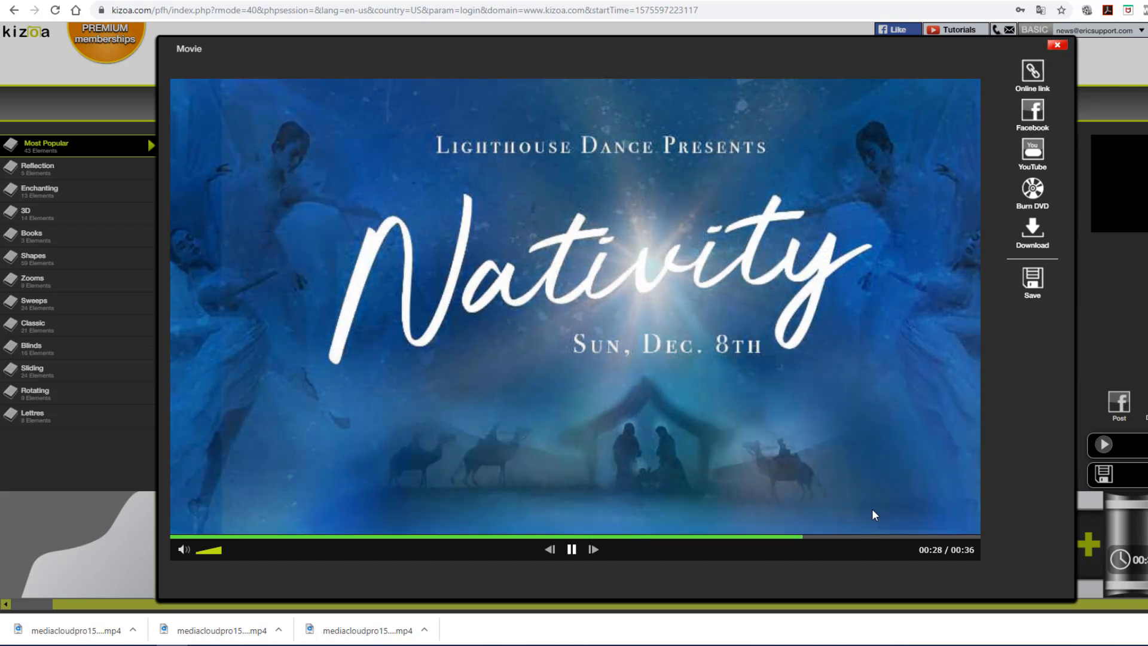
pyautogui.click(1057, 45)
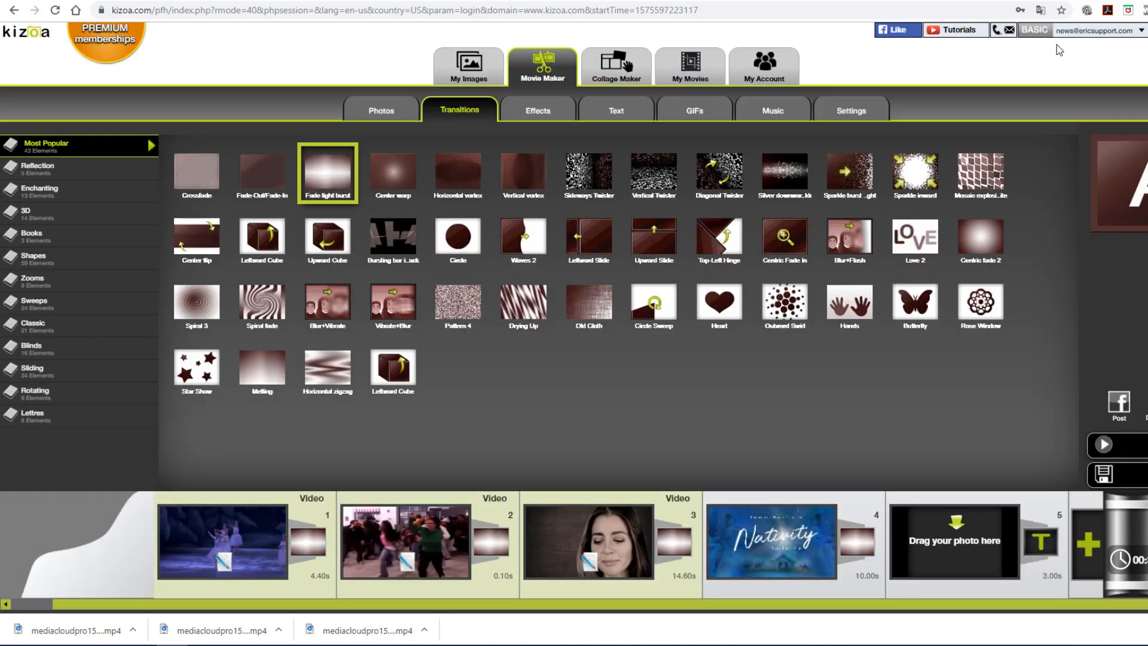
# - Choose another text type for slide 2's "Tickets are Almost SOLD OUT!" and apply it
pyautogui.click(404, 524)
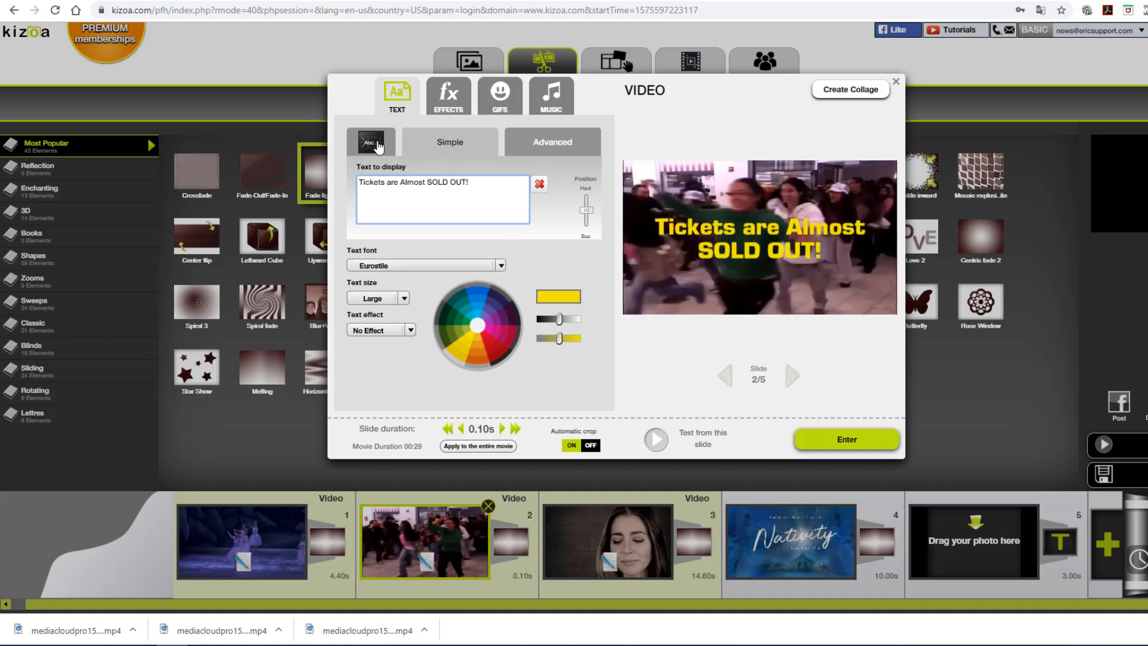
pyautogui.click(371, 142)
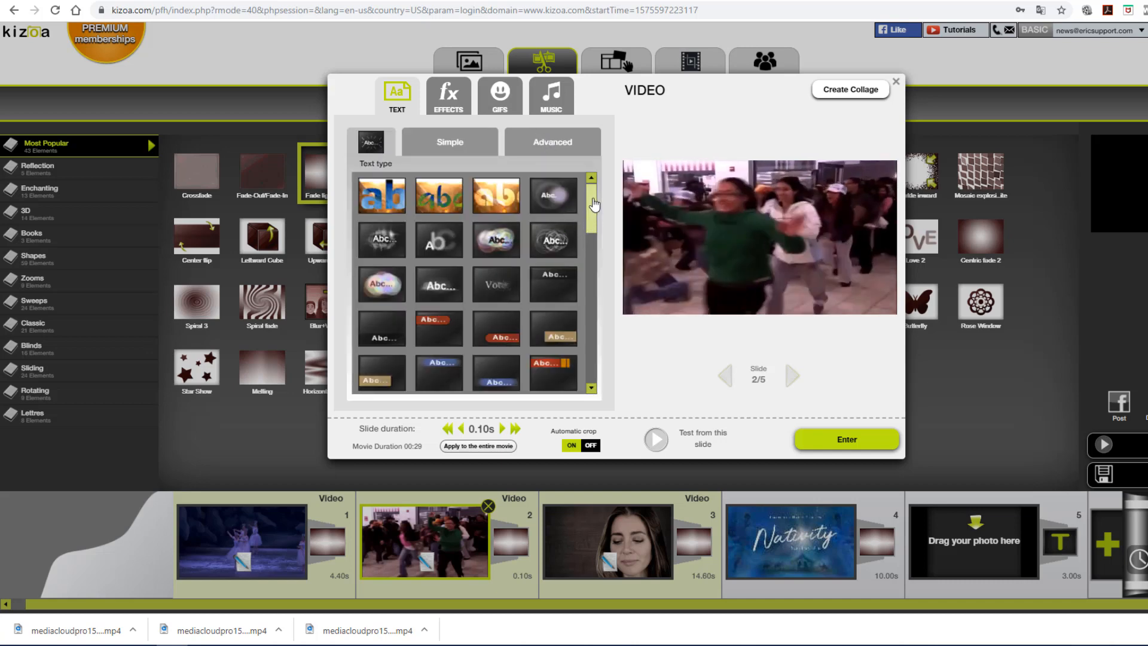
pyautogui.moveTo(591, 219); pyautogui.dragTo(559, 244)
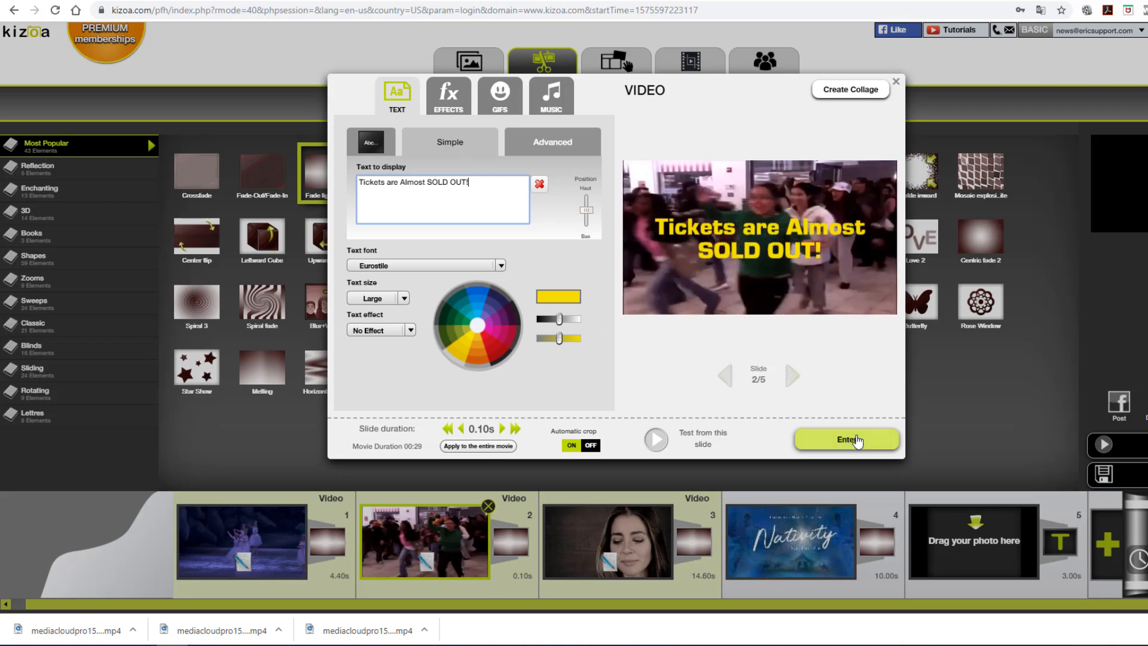
pyautogui.click(858, 441)
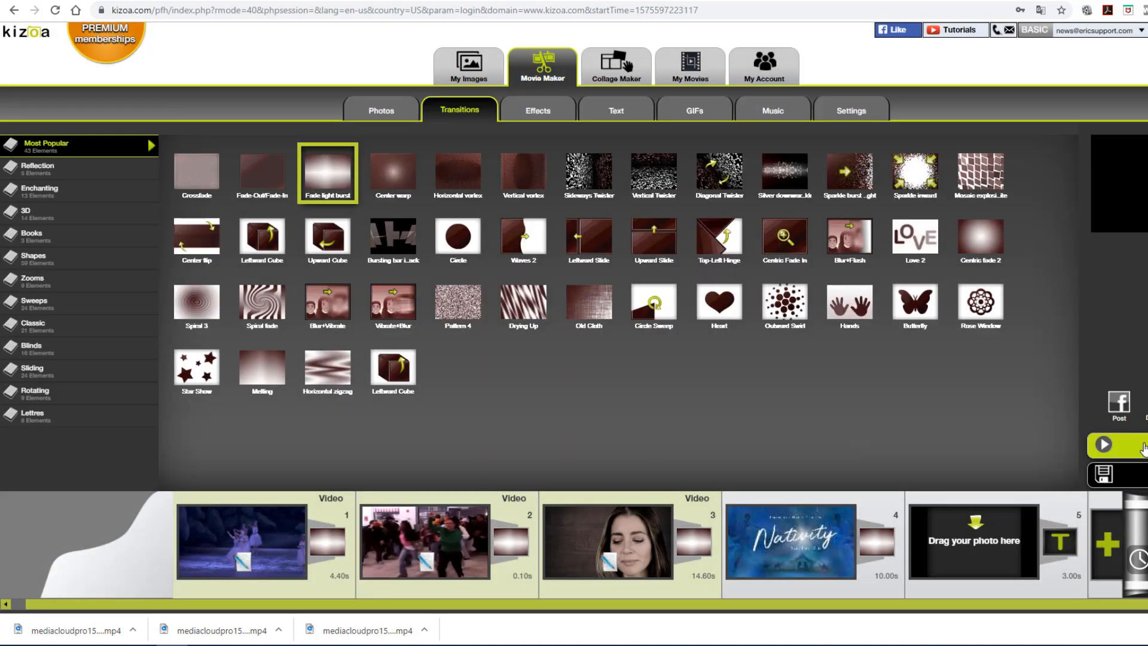
# - Preview the movie around slide 2 to check its text, and review that slide's text settings without changing them
pyautogui.click(1102, 444)
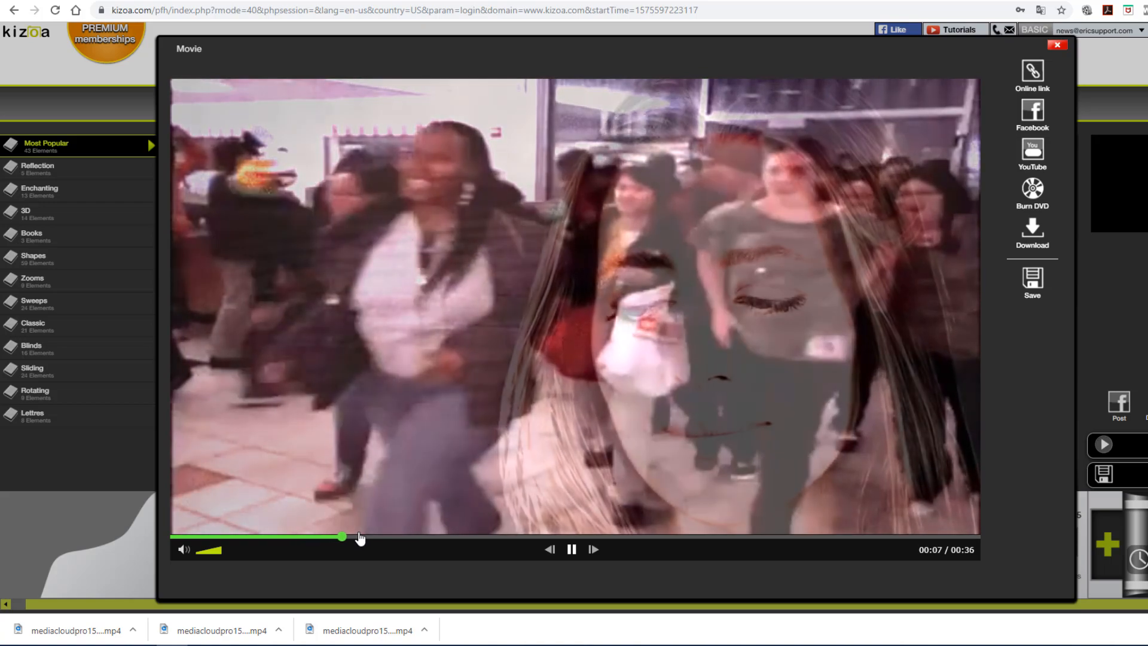
pyautogui.click(312, 538)
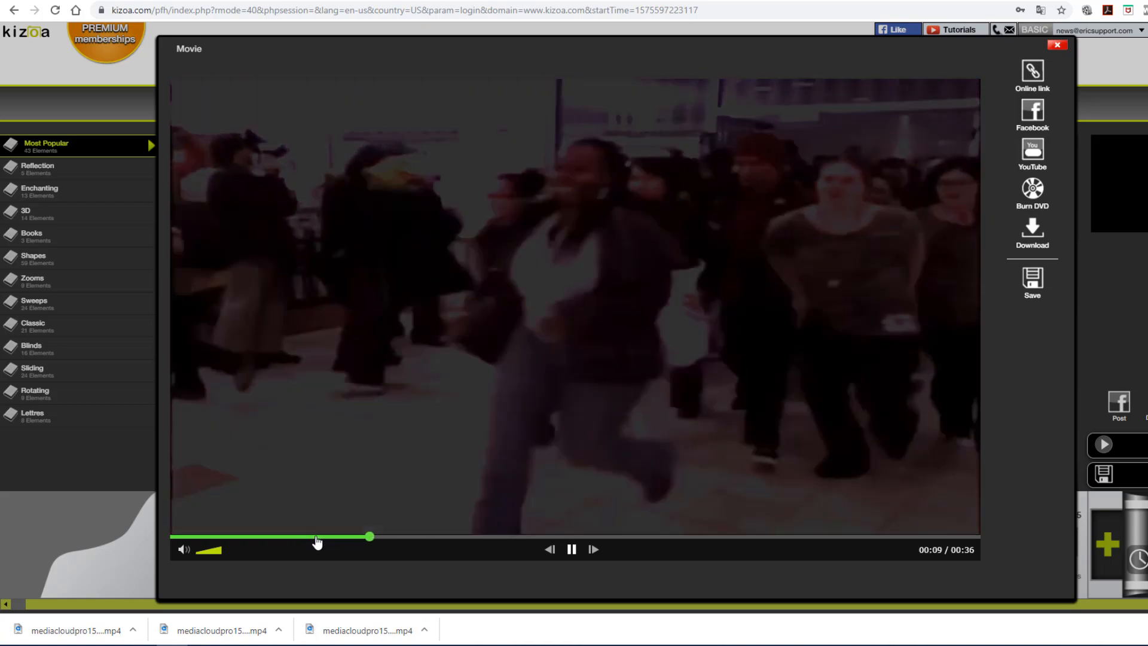
pyautogui.click(322, 536)
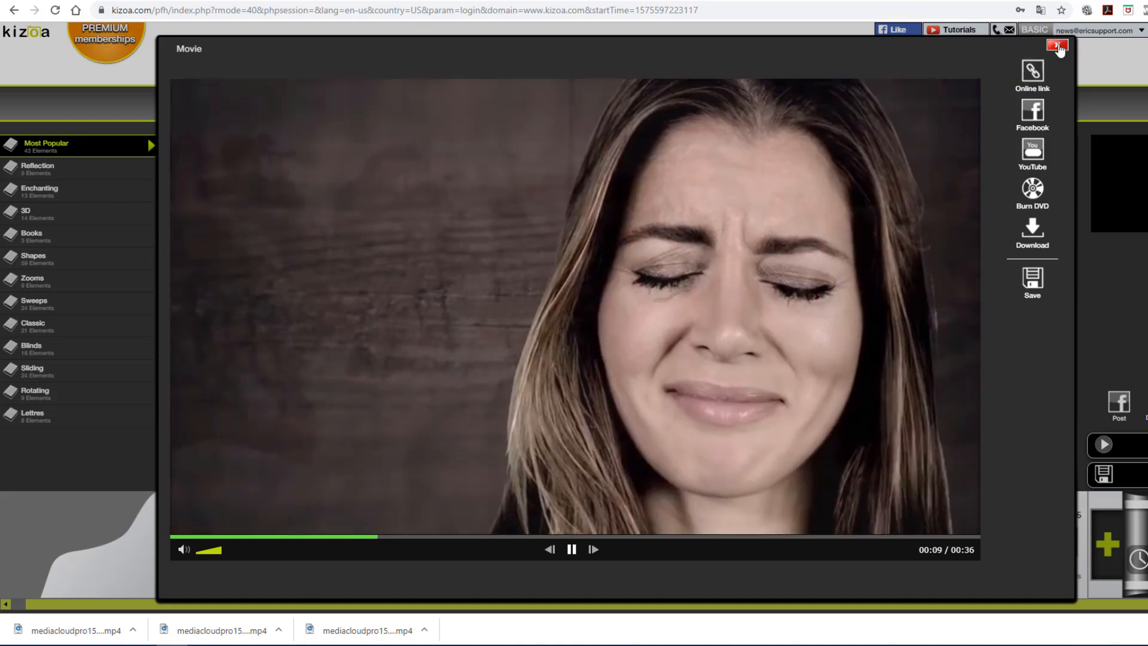
pyautogui.click(1057, 45)
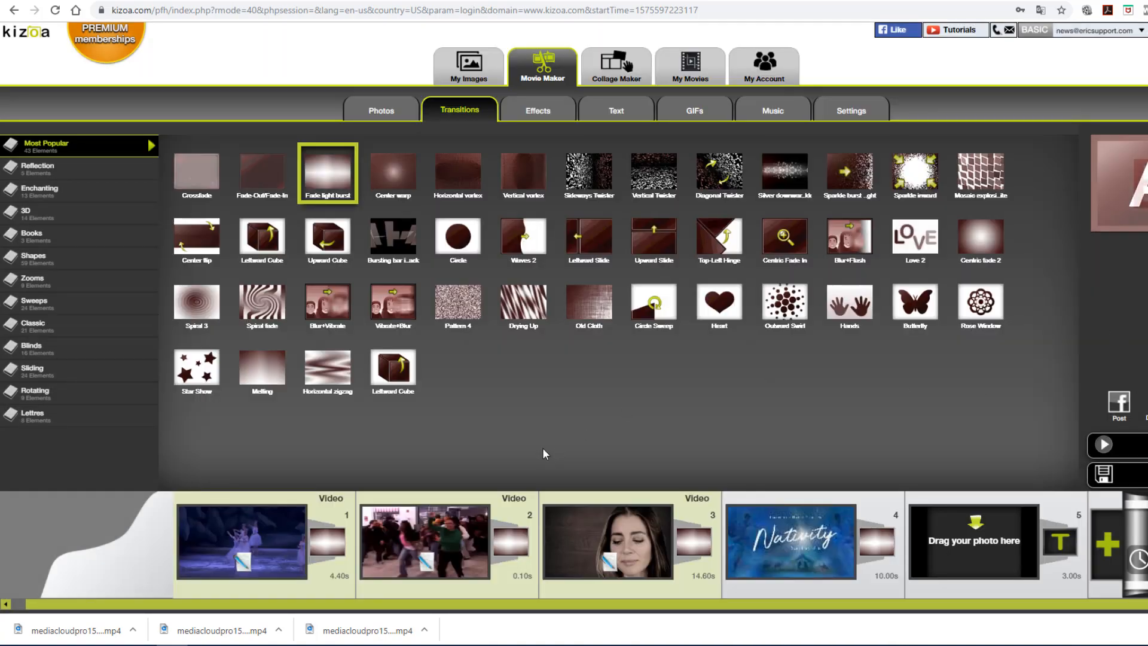
pyautogui.click(443, 537)
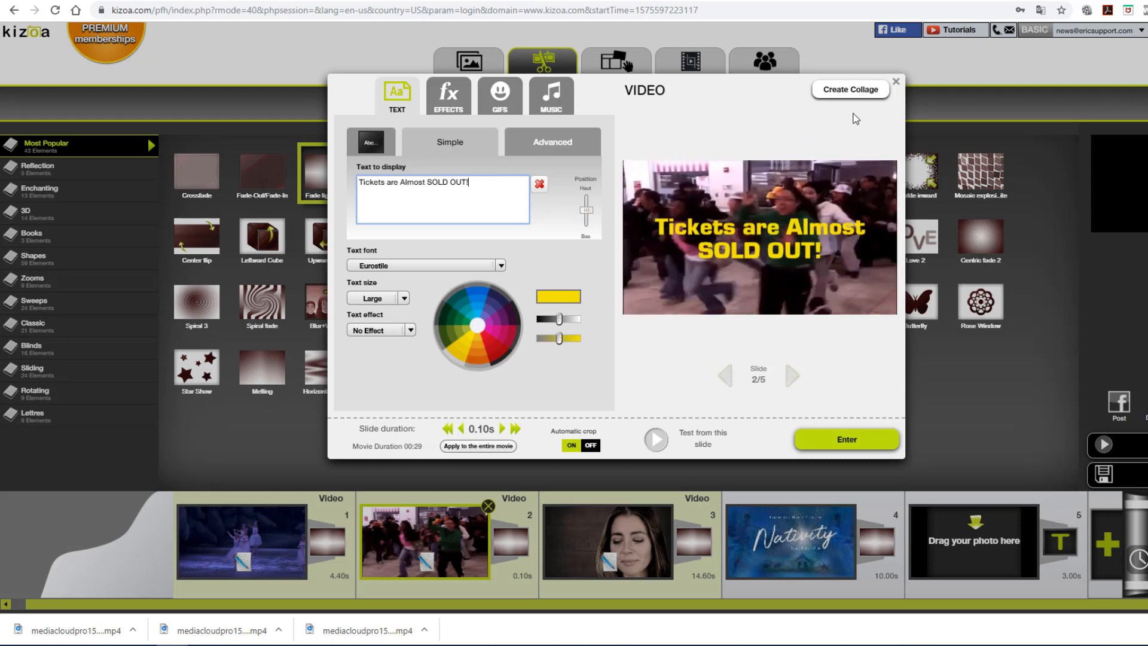
pyautogui.click(896, 82)
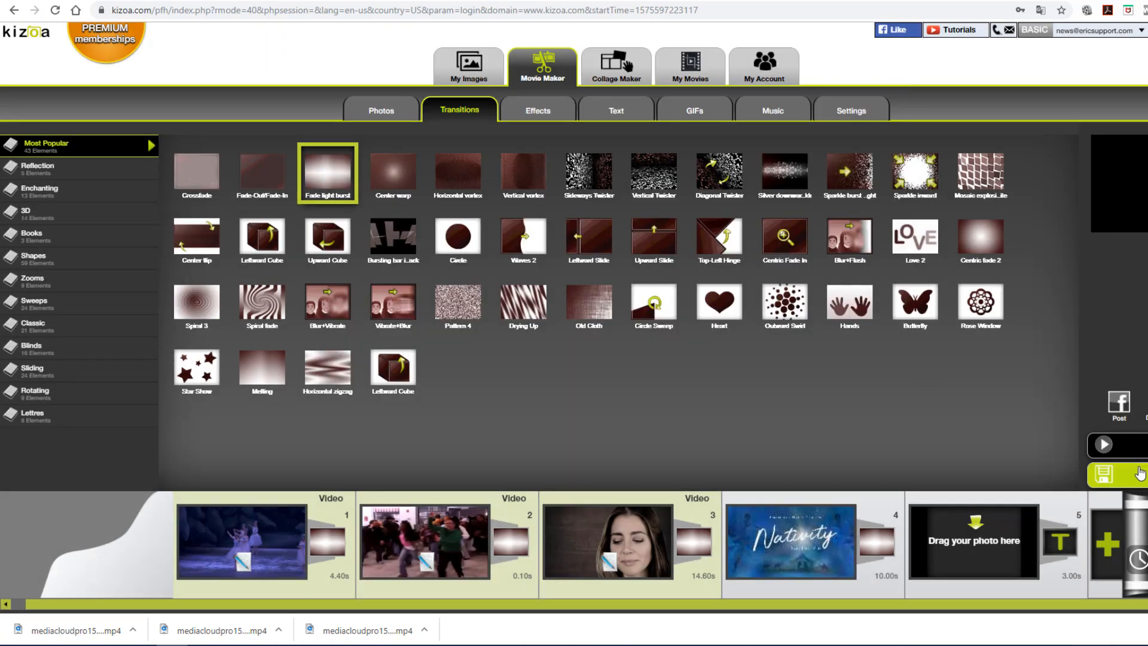
# - Save the movie with the title "nativity" and dismiss the download and sharing options
pyautogui.click(1103, 474)
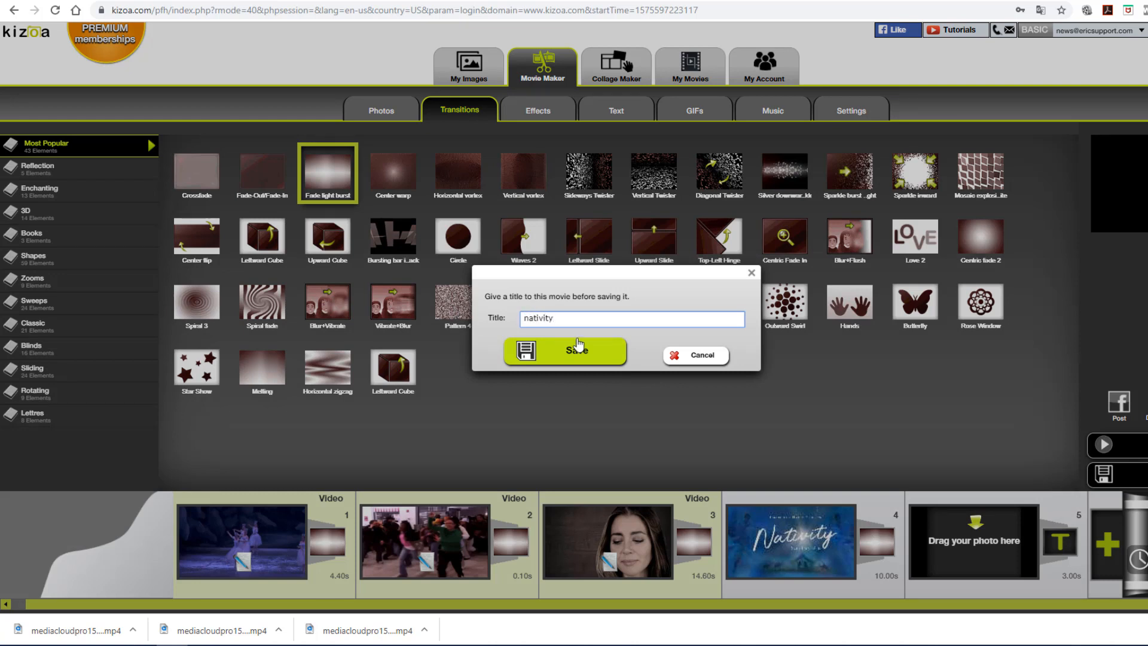
pyautogui.click(577, 348)
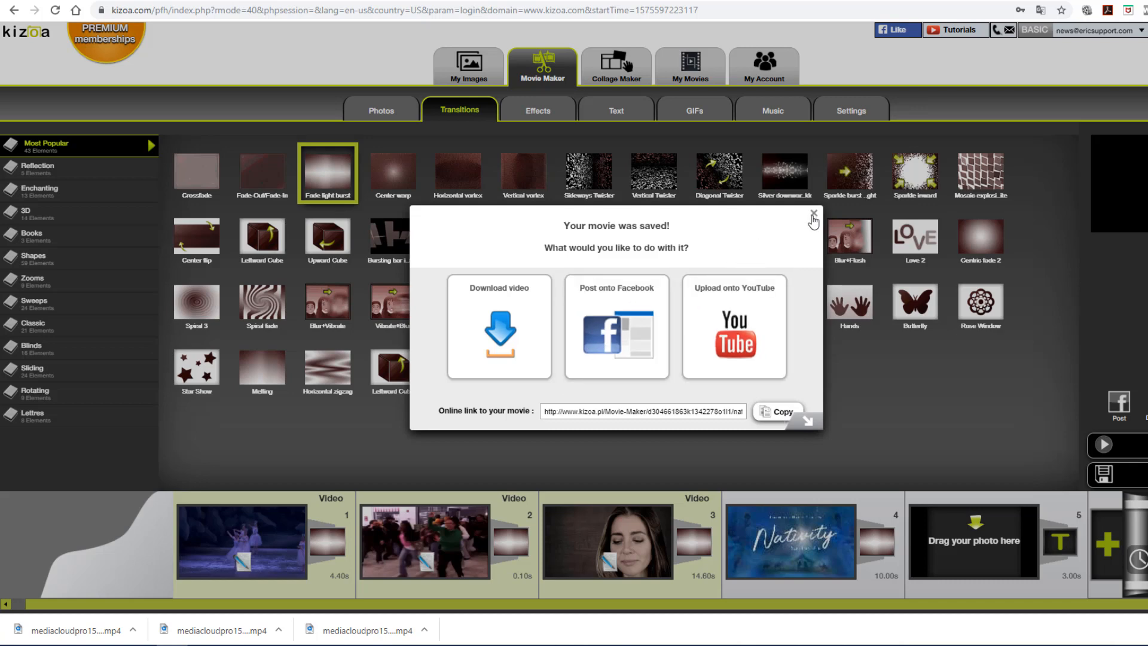
pyautogui.click(813, 214)
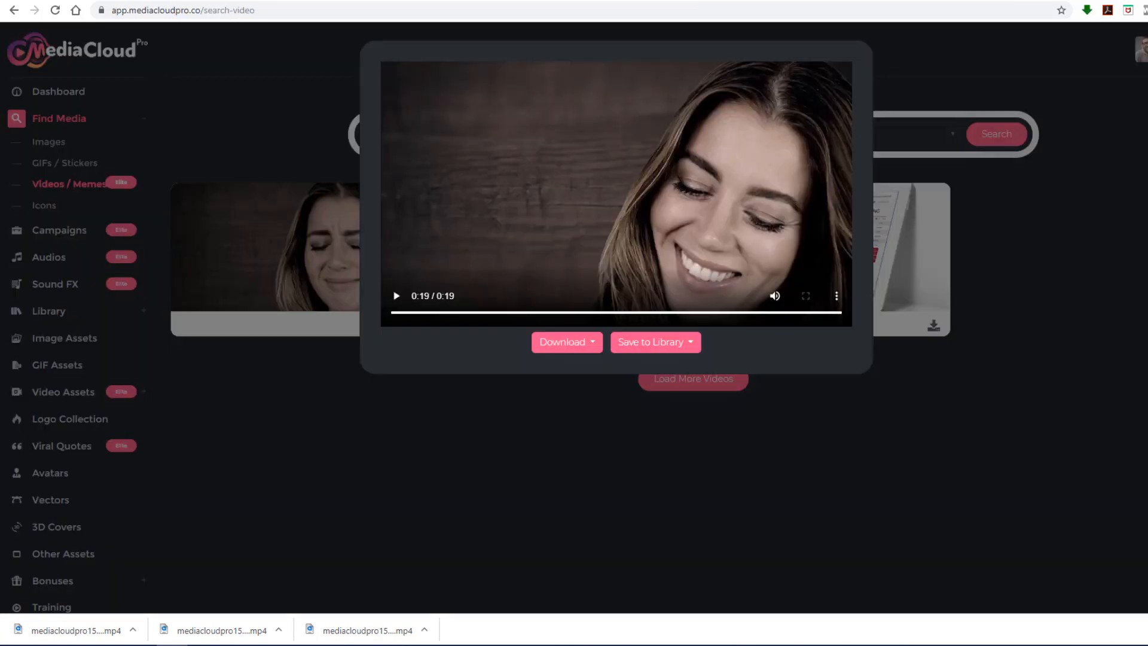
# - Close the crying video preview in MediaCloudPro and open its audio library
pyautogui.click(332, 444)
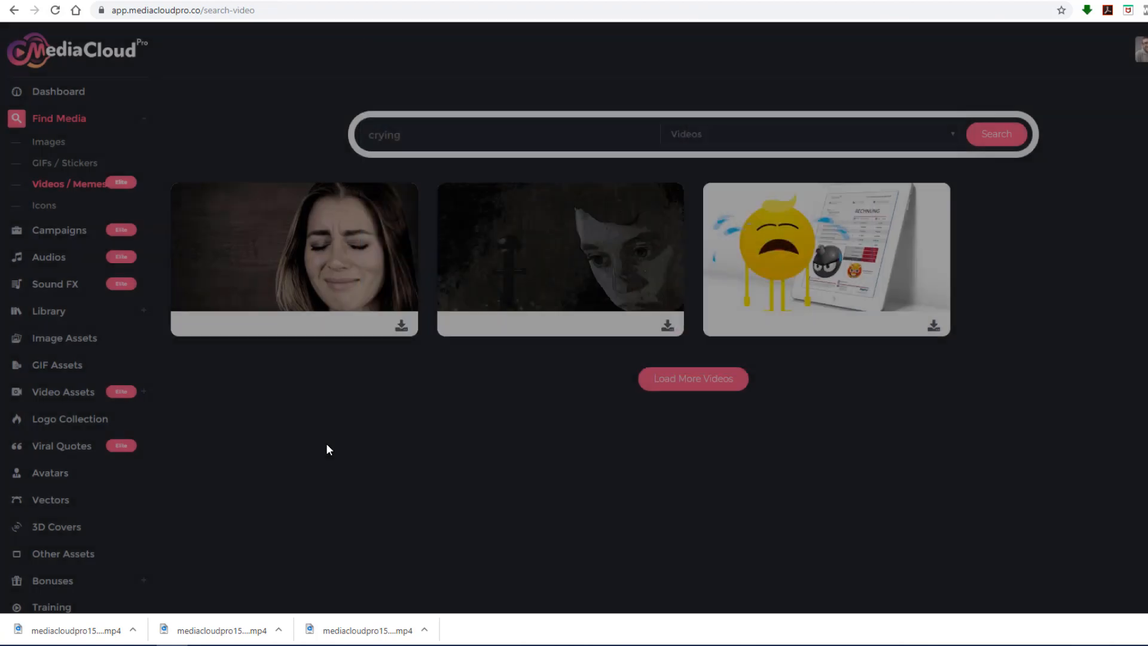
pyautogui.click(49, 261)
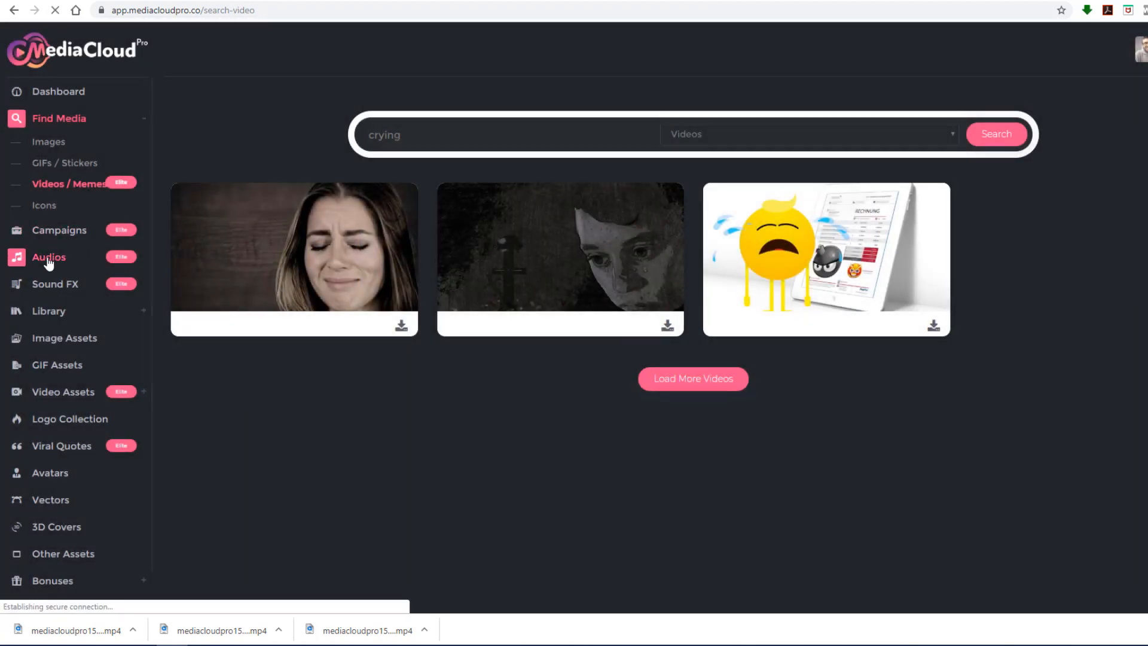
pyautogui.scroll(-1, 454, 407)
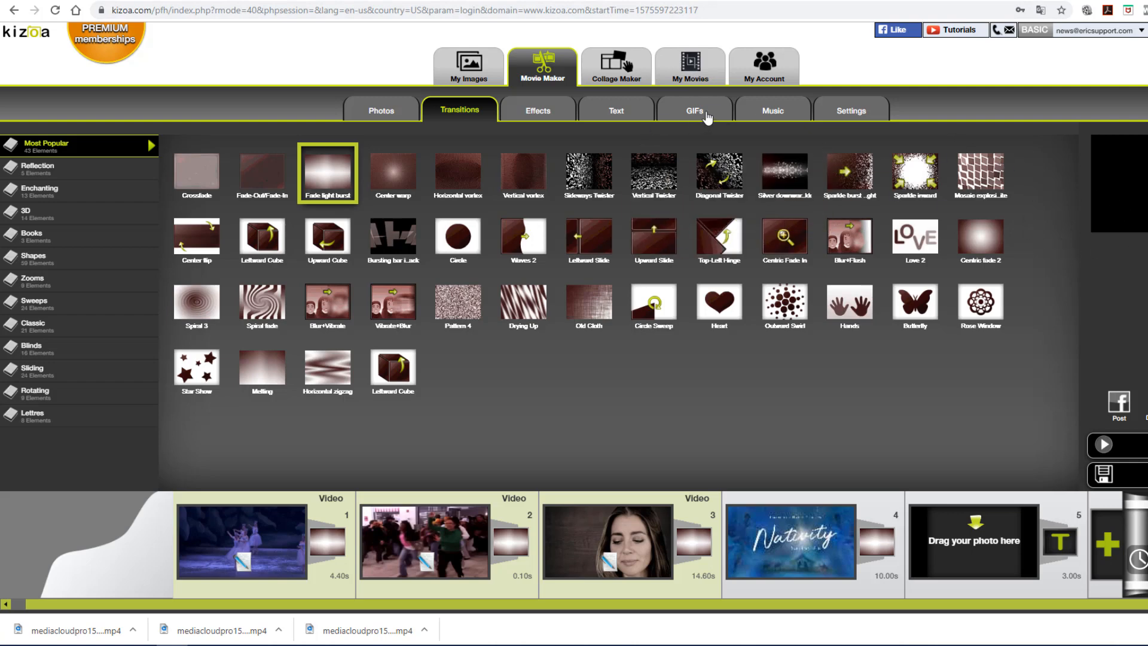
# - In Kizoa, add the Classical track "Waltz of the Flowers" to the movie starting at slide 1, and preview the result
pyautogui.click(774, 113)
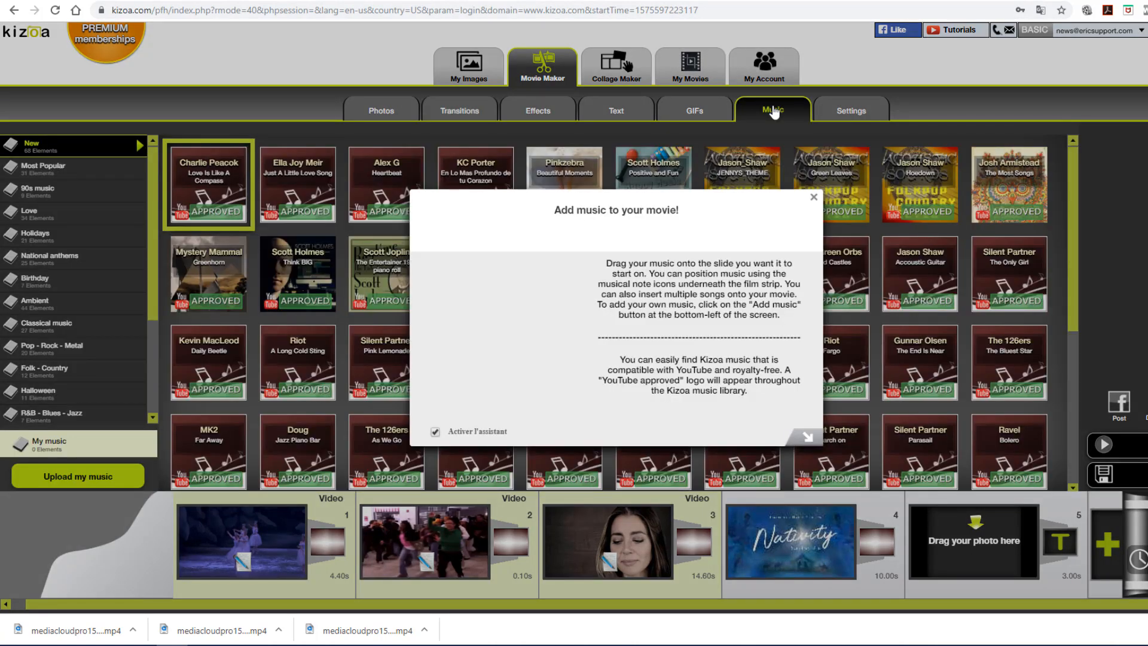
pyautogui.click(814, 197)
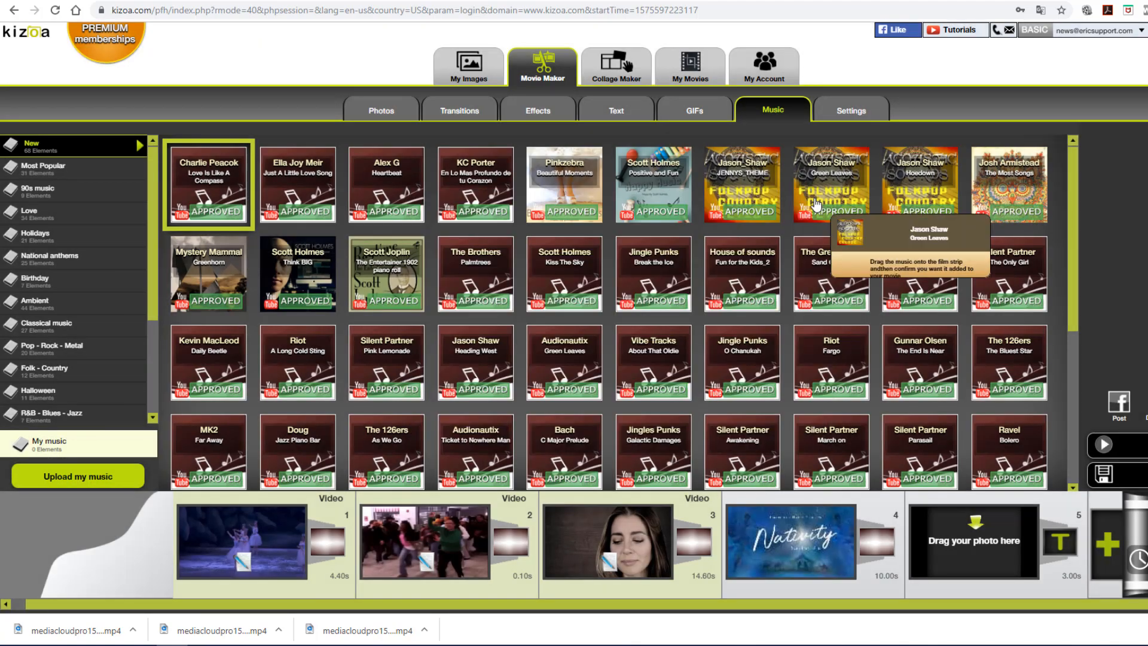
pyautogui.moveTo(1070, 163)
pyautogui.mouseDown()
pyautogui.moveTo(1092, 414)
pyautogui.moveTo(1070, 154)
pyautogui.moveTo(1071, 402)
pyautogui.moveTo(1057, 149)
pyautogui.mouseUp()
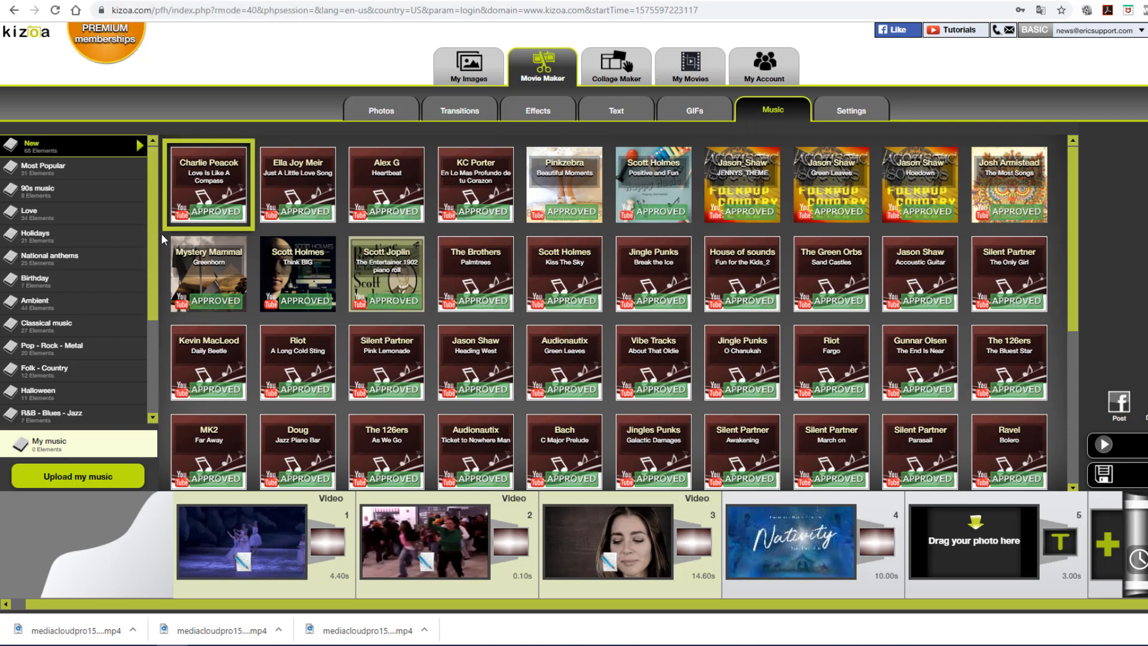
pyautogui.scroll(-1, 151, 250)
pyautogui.scroll(-3, 151, 250)
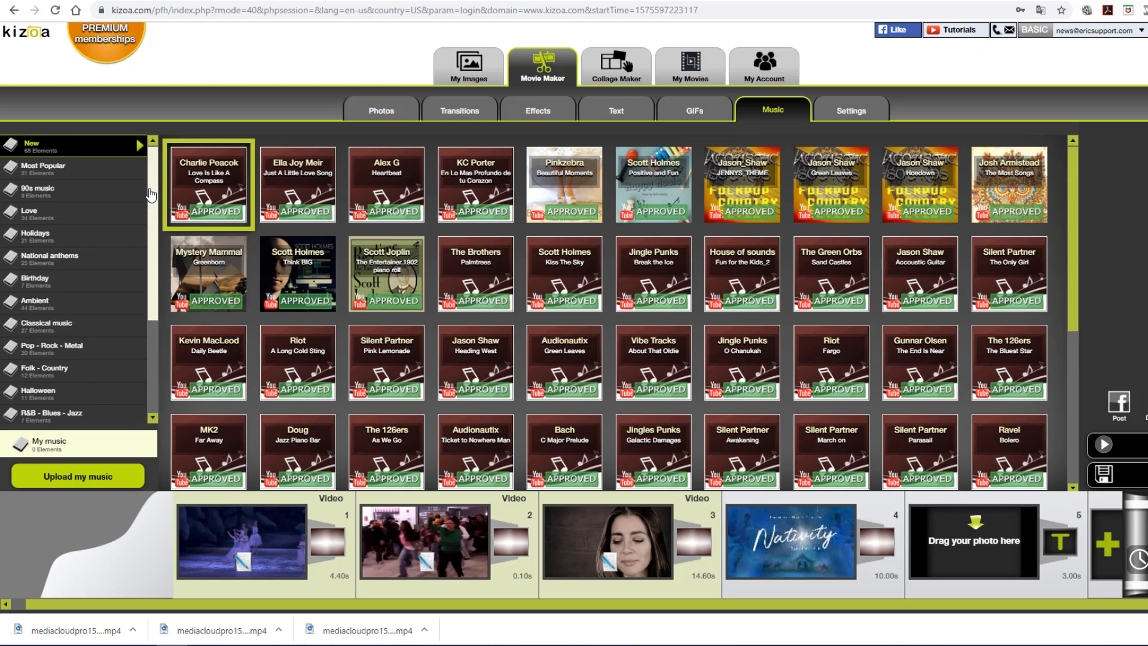
pyautogui.scroll(-1, 151, 317)
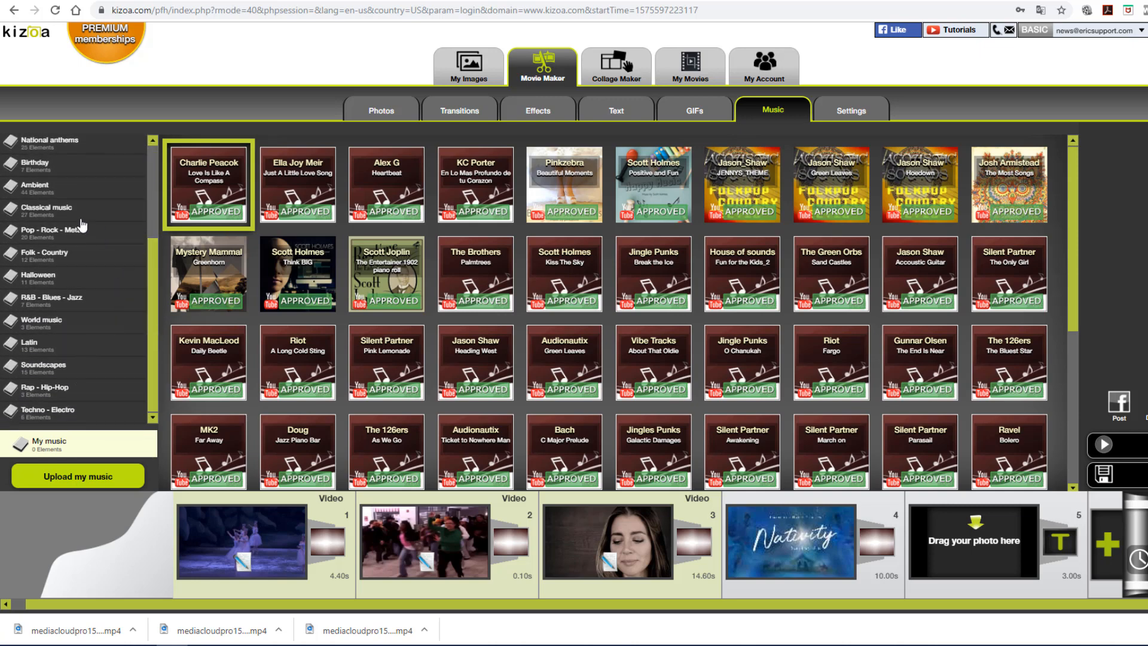
pyautogui.click(64, 210)
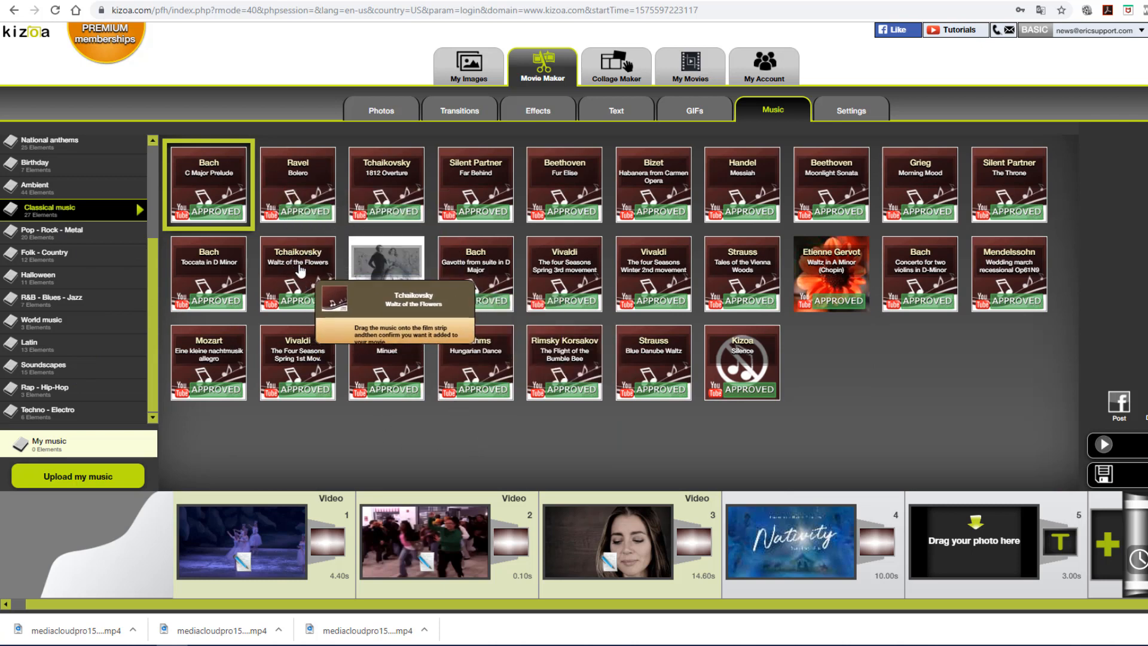
pyautogui.click(302, 299)
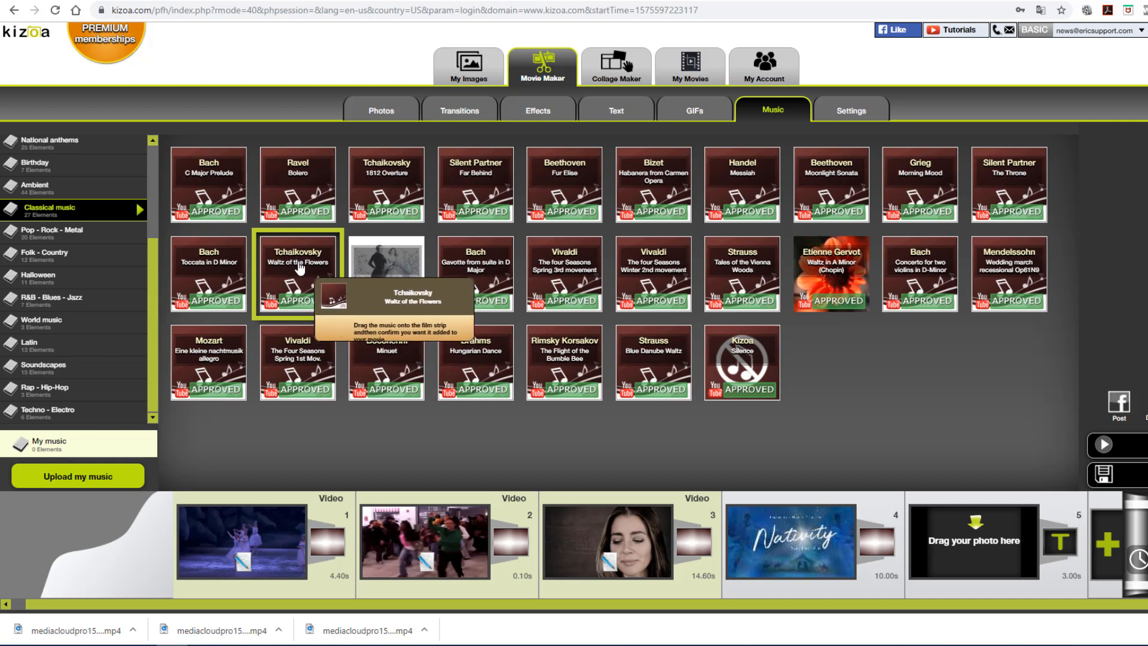
pyautogui.moveTo(293, 266); pyautogui.dragTo(260, 521)
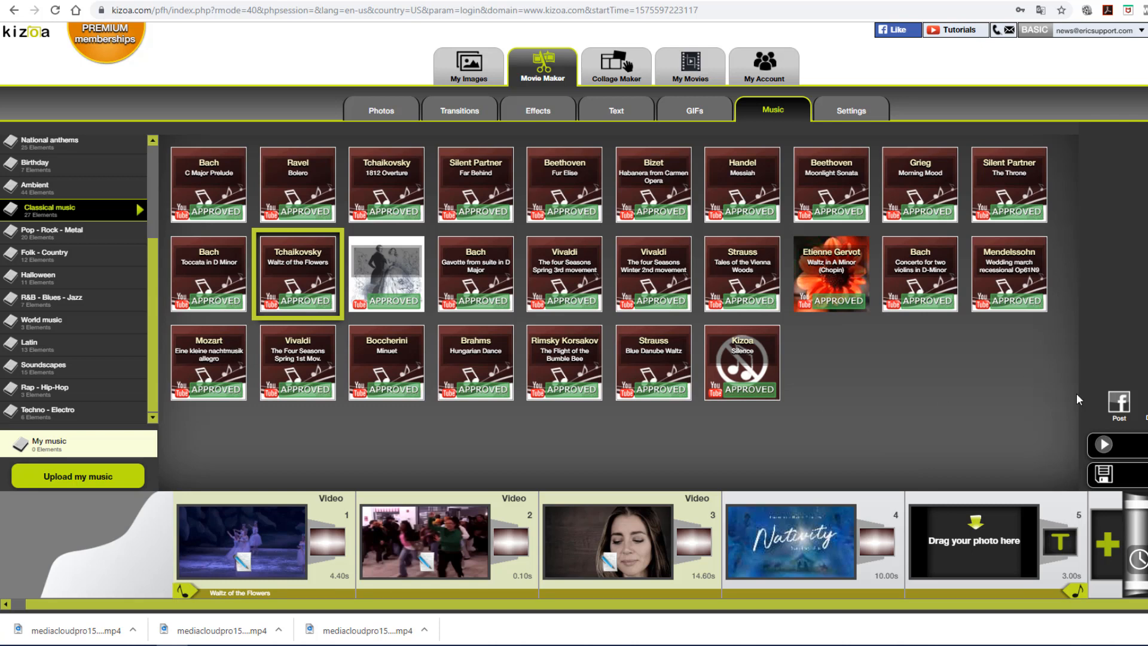
pyautogui.click(1103, 444)
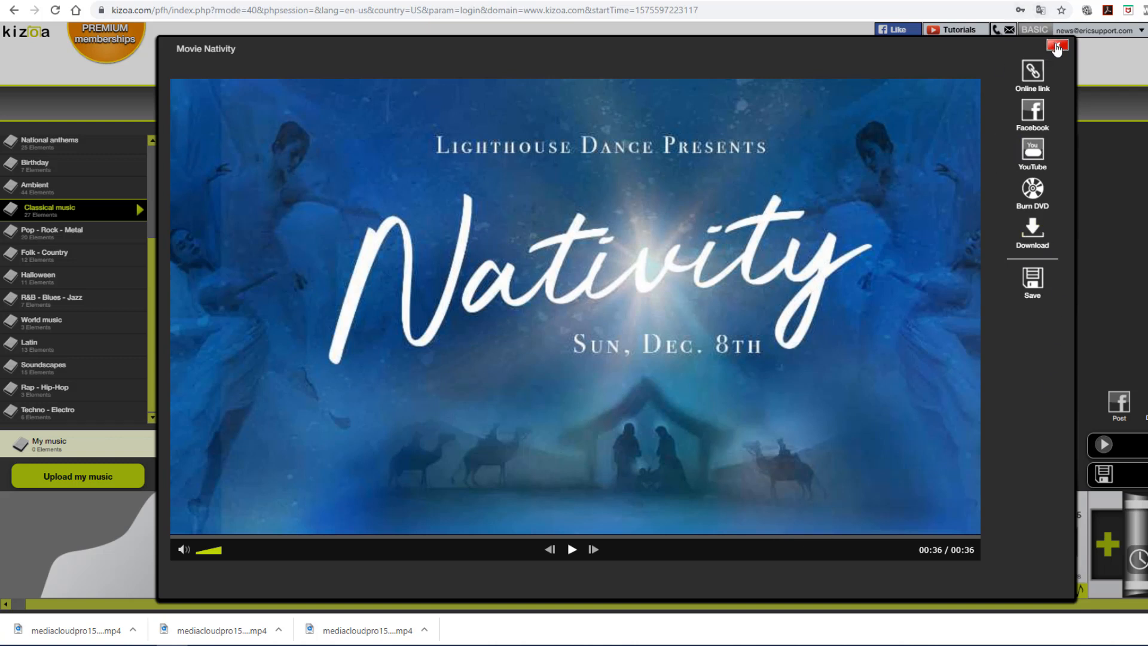
pyautogui.click(1057, 47)
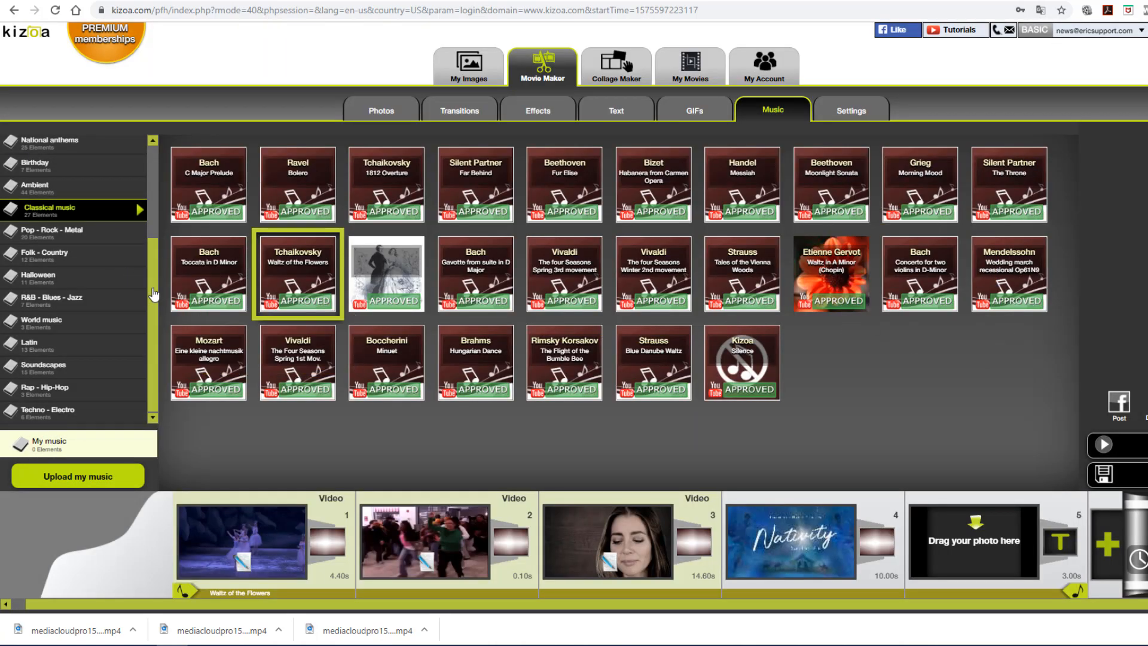
# - Listen to the Latin tracks "Cumbia Caracol", "Everybodys Dancing" and "Por Rumbas" without replacing the current music
pyautogui.moveTo(152, 289); pyautogui.dragTo(154, 328)
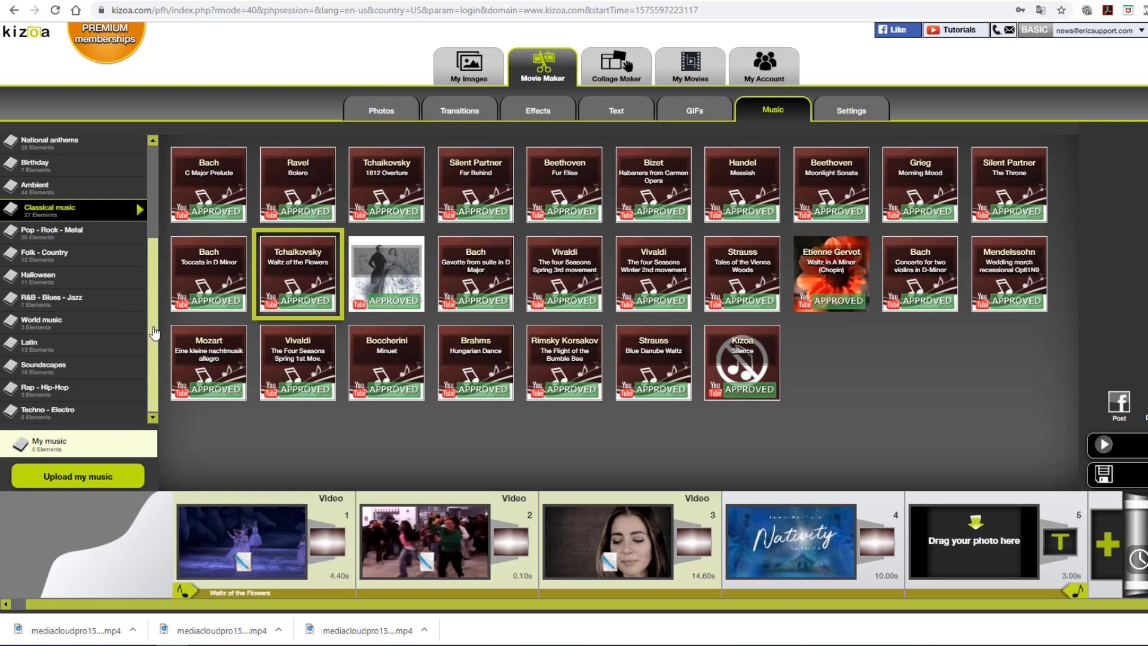
pyautogui.click(71, 348)
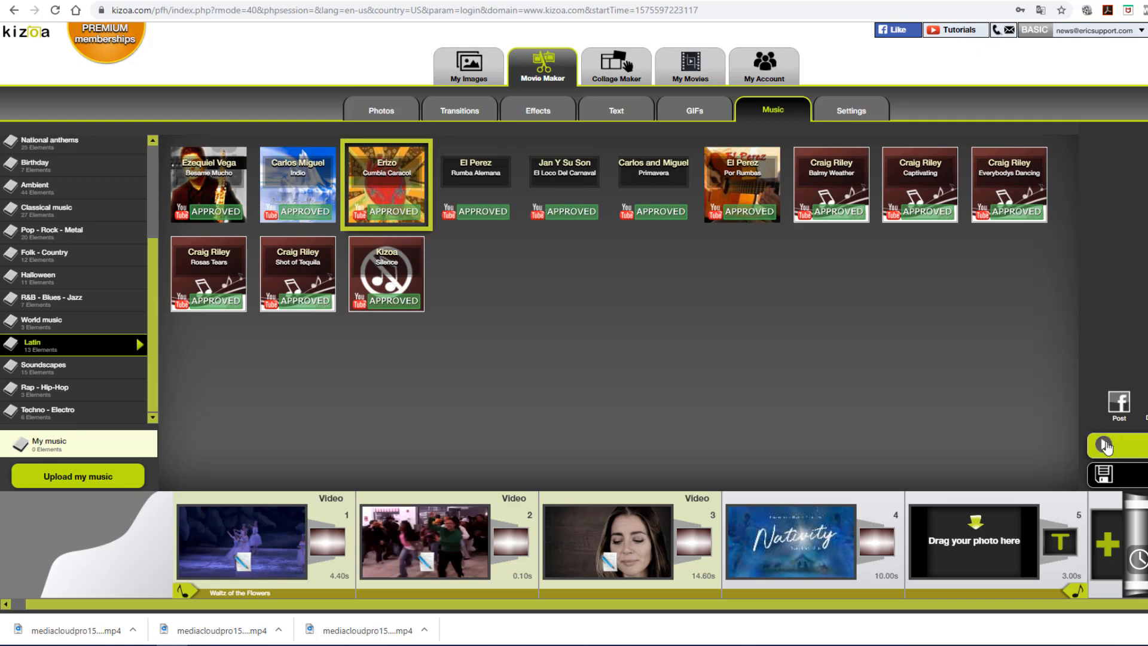
pyautogui.click(399, 176)
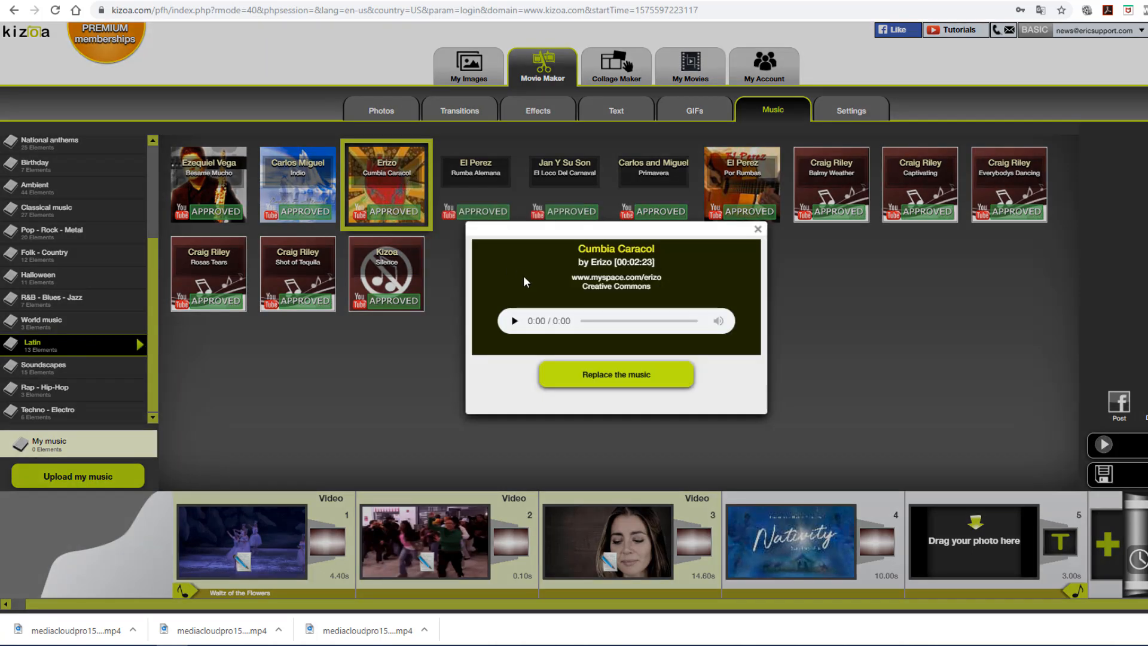
pyautogui.click(513, 321)
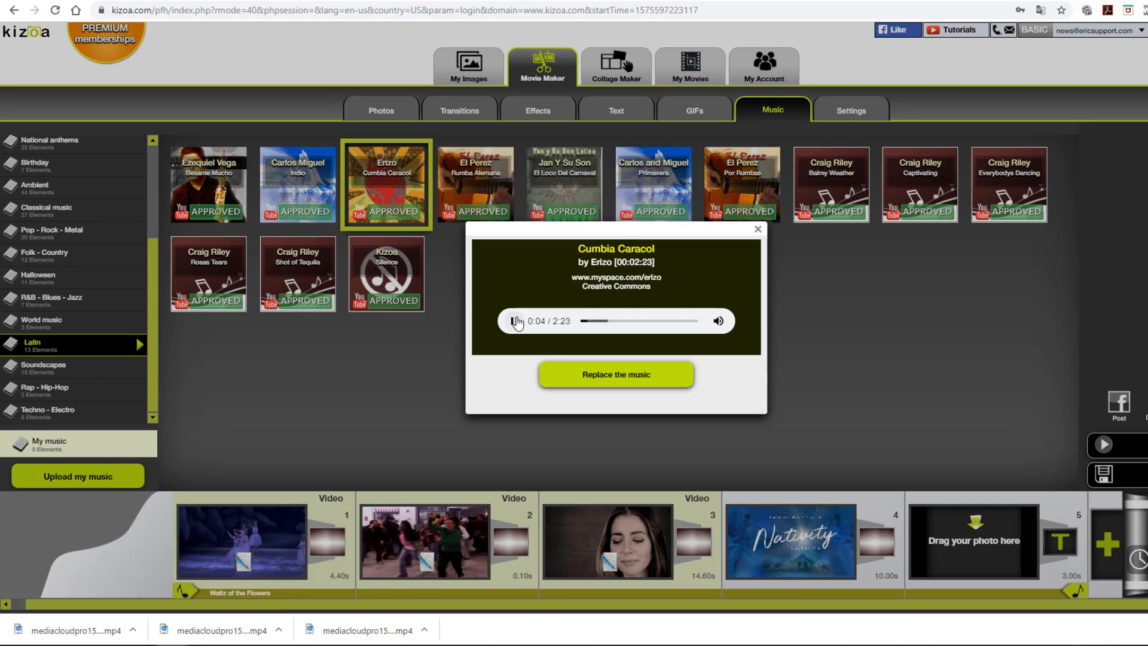
pyautogui.click(757, 230)
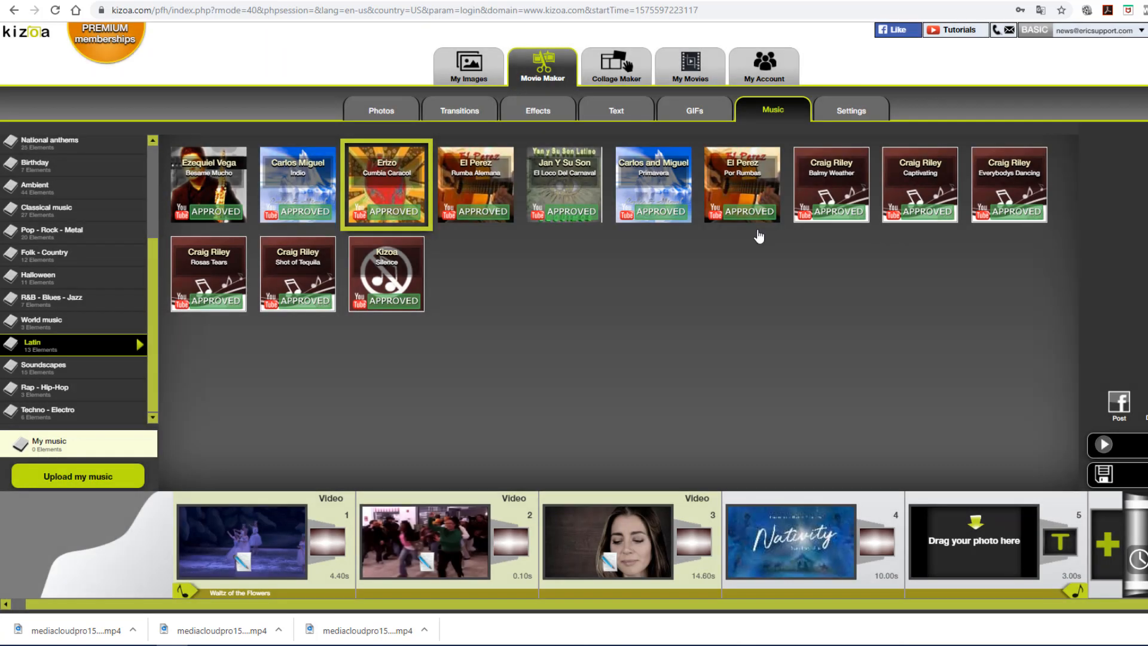
pyautogui.click(1007, 179)
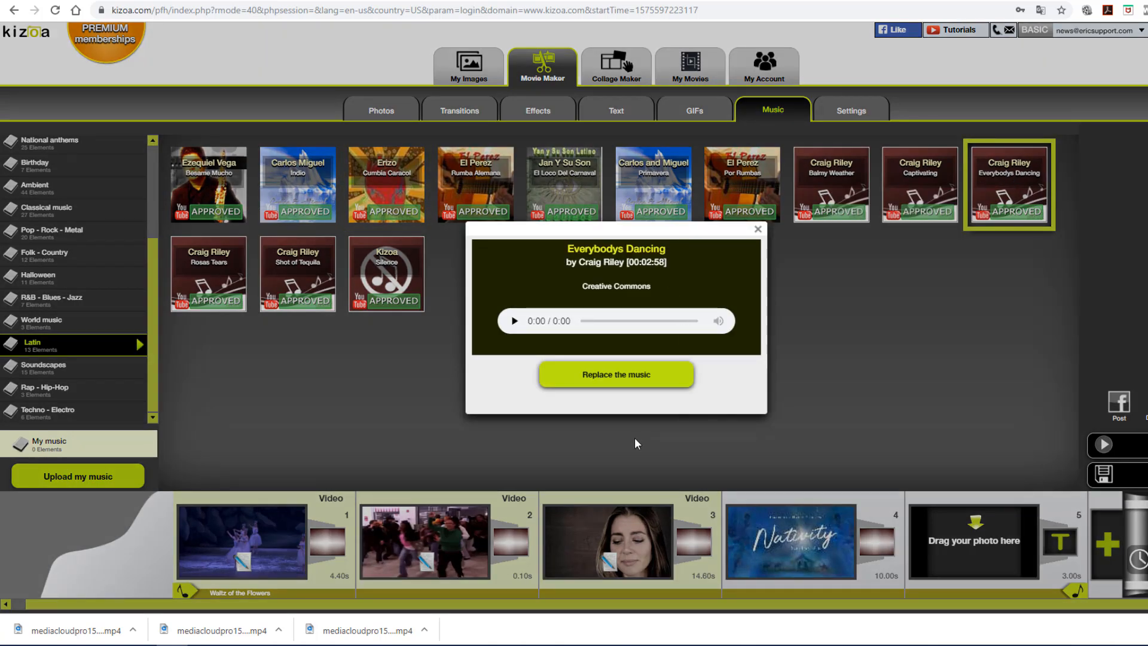
pyautogui.click(514, 321)
pyautogui.click(757, 232)
pyautogui.click(744, 186)
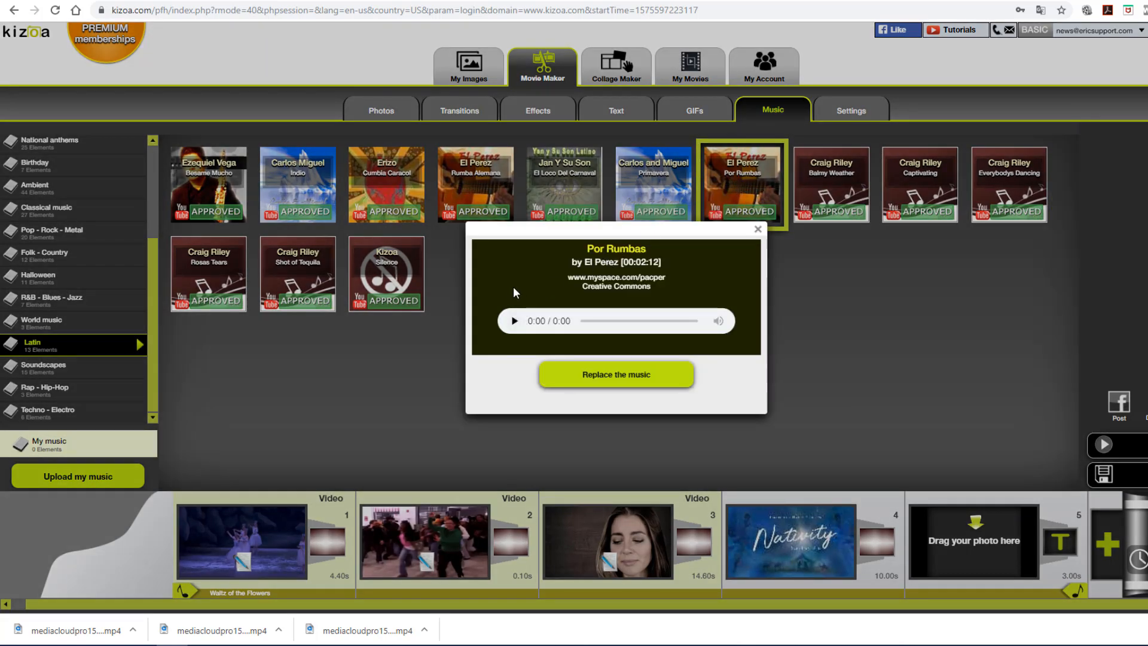
pyautogui.click(514, 321)
pyautogui.click(758, 230)
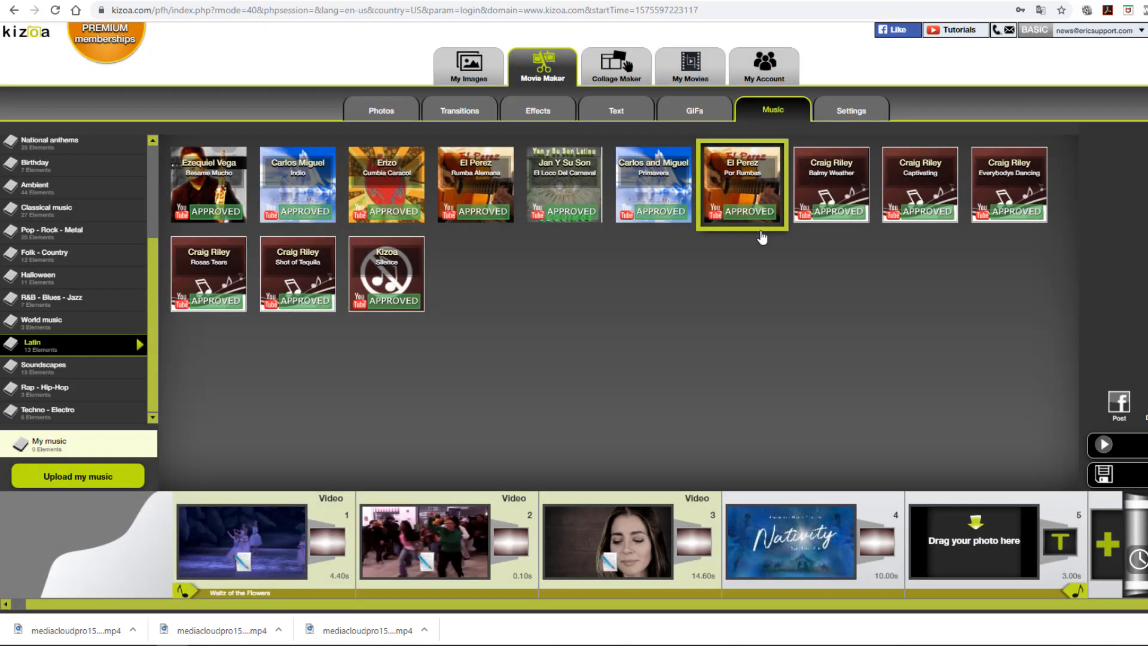
# - Start the track "Por Rumbas" on slide 4, the Nativity banner, and review its music settings before accepting them
pyautogui.moveTo(739, 173); pyautogui.dragTo(787, 531)
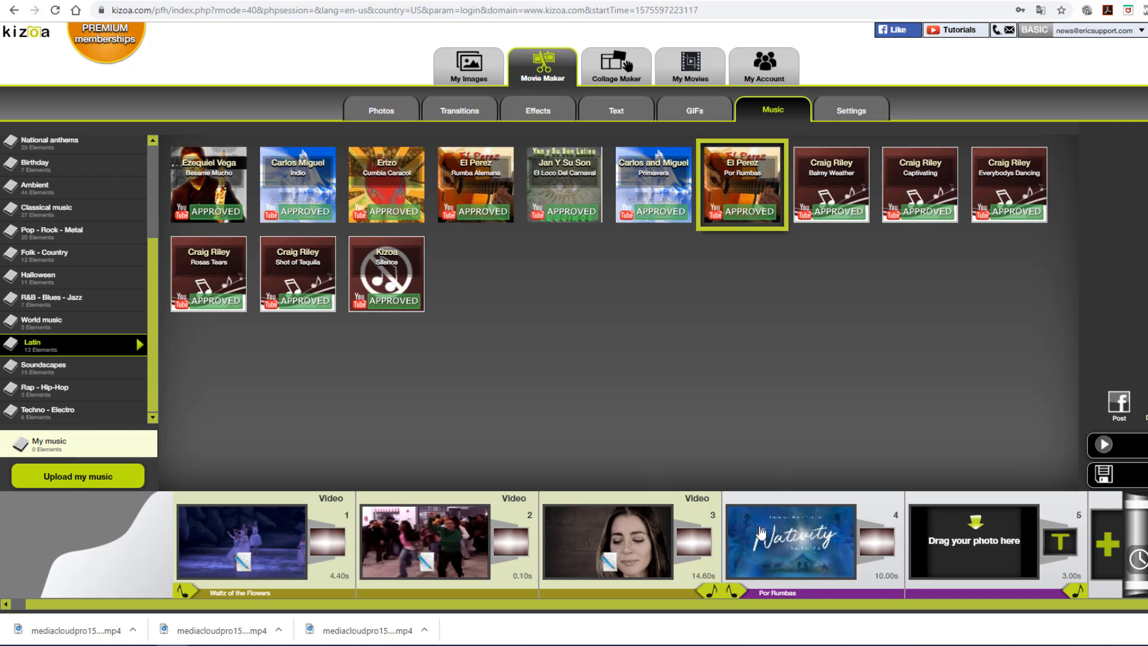
pyautogui.click(782, 536)
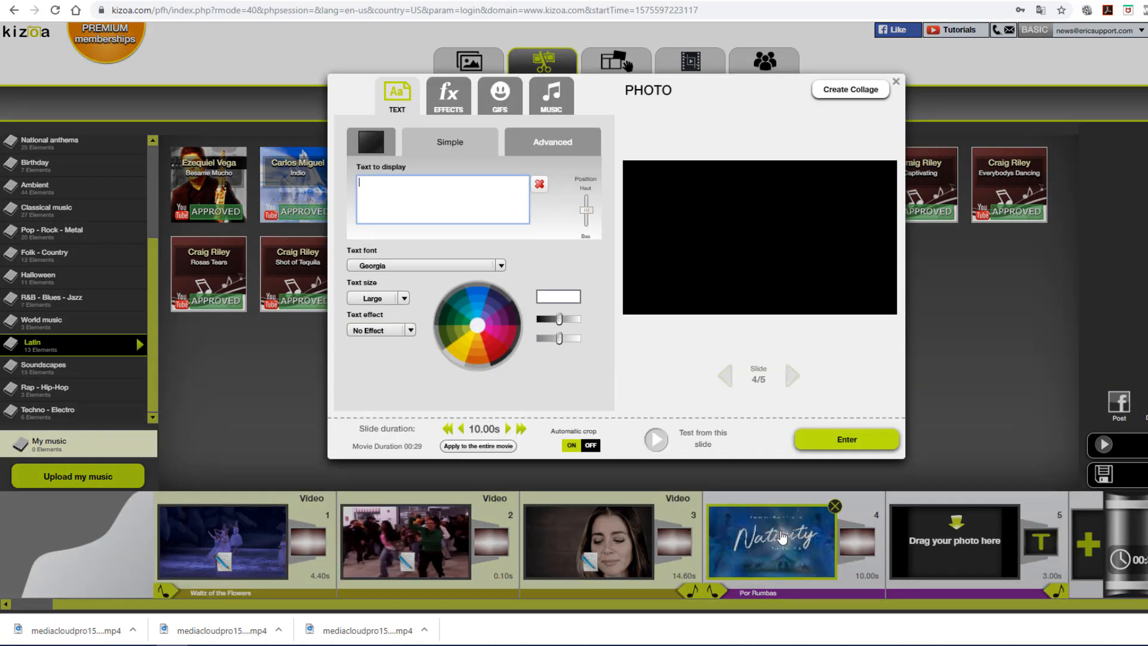
pyautogui.click(548, 96)
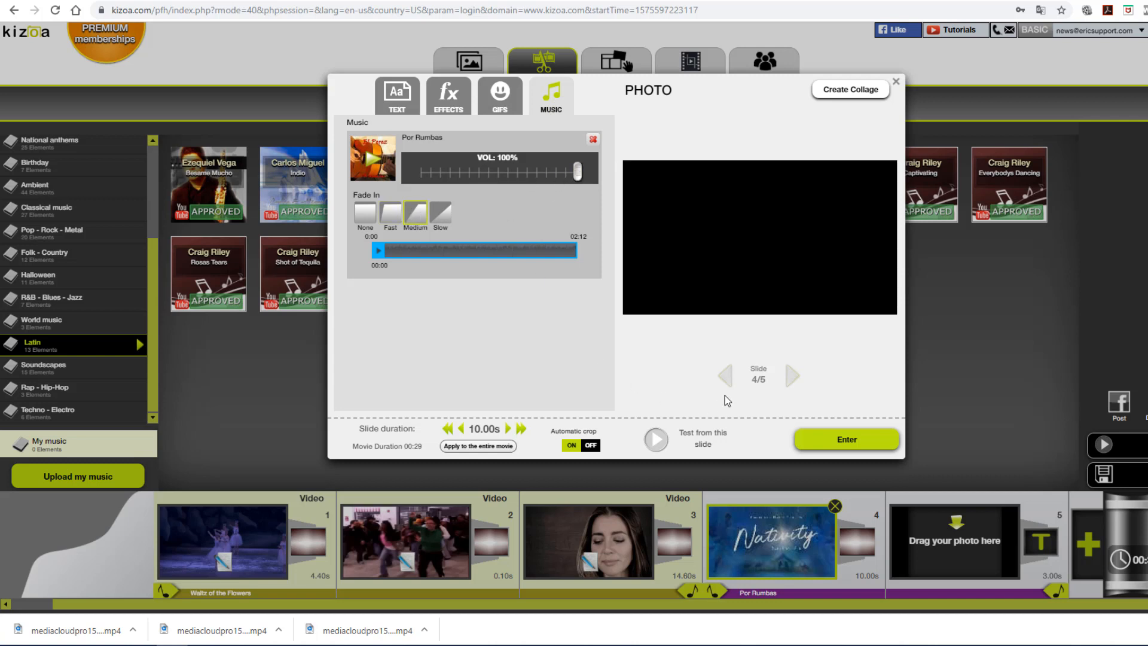
pyautogui.click(846, 444)
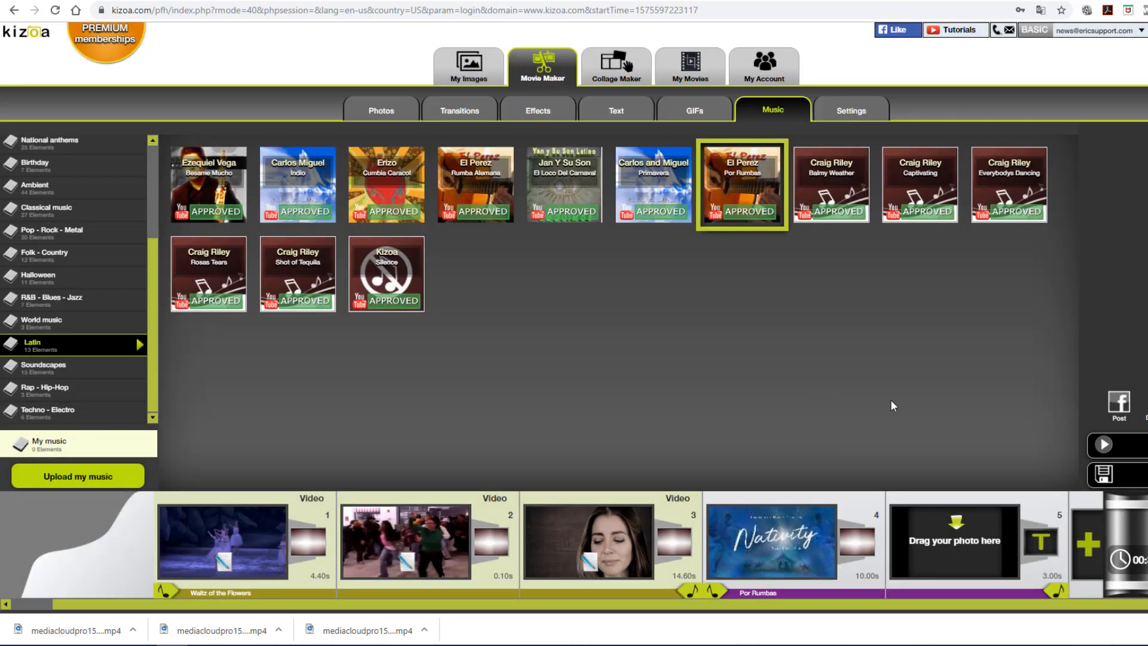
# - Save the movie and download it as an MP4 with the Kizoa logo at 852x480
pyautogui.click(1112, 478)
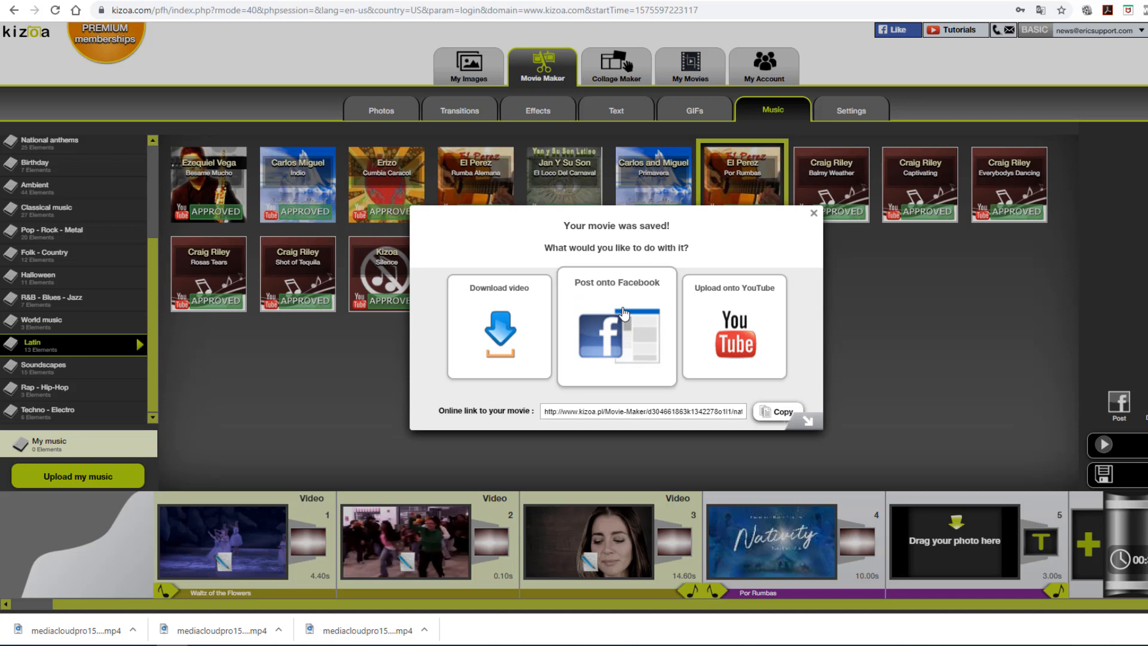
pyautogui.click(484, 310)
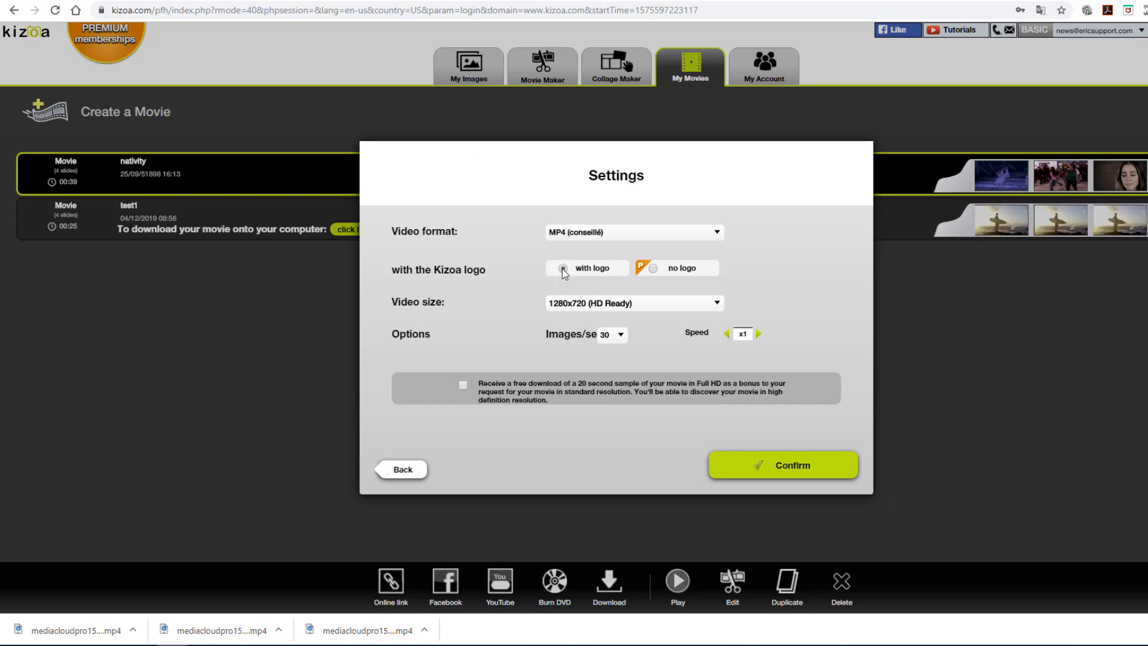
pyautogui.click(599, 233)
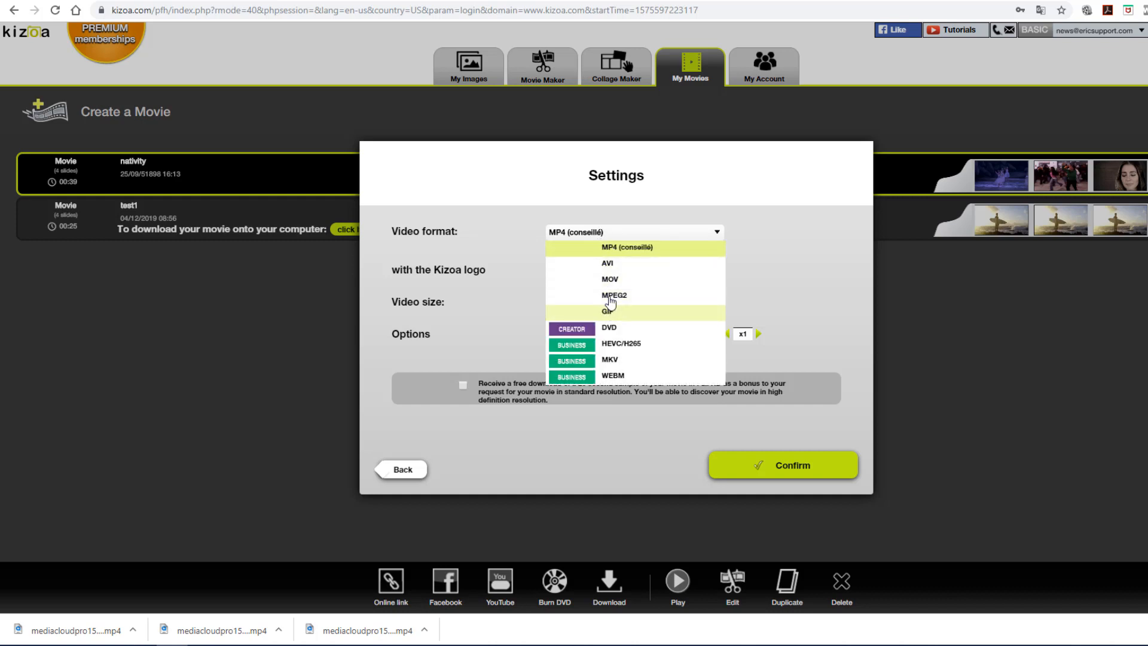
pyautogui.click(613, 250)
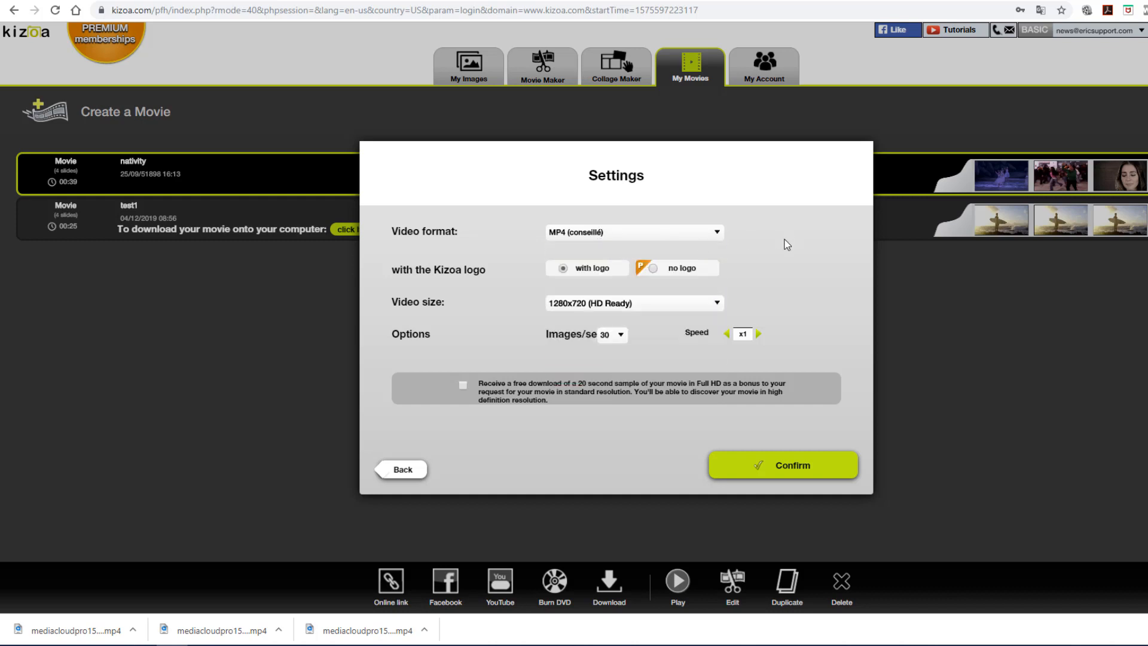
pyautogui.click(656, 305)
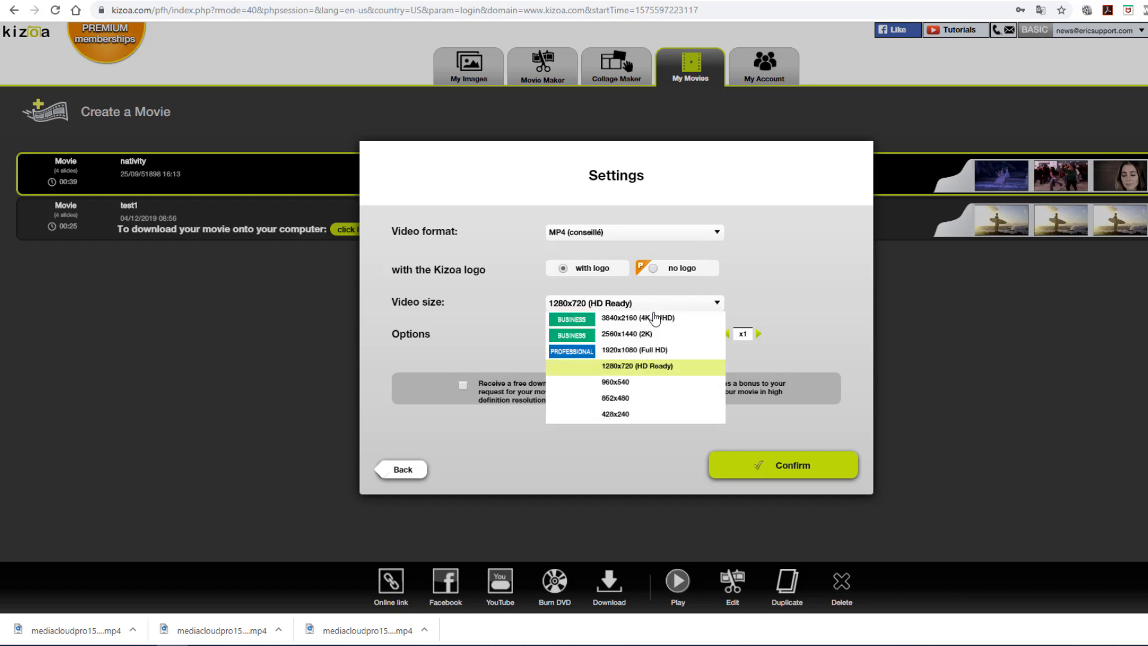
pyautogui.click(622, 399)
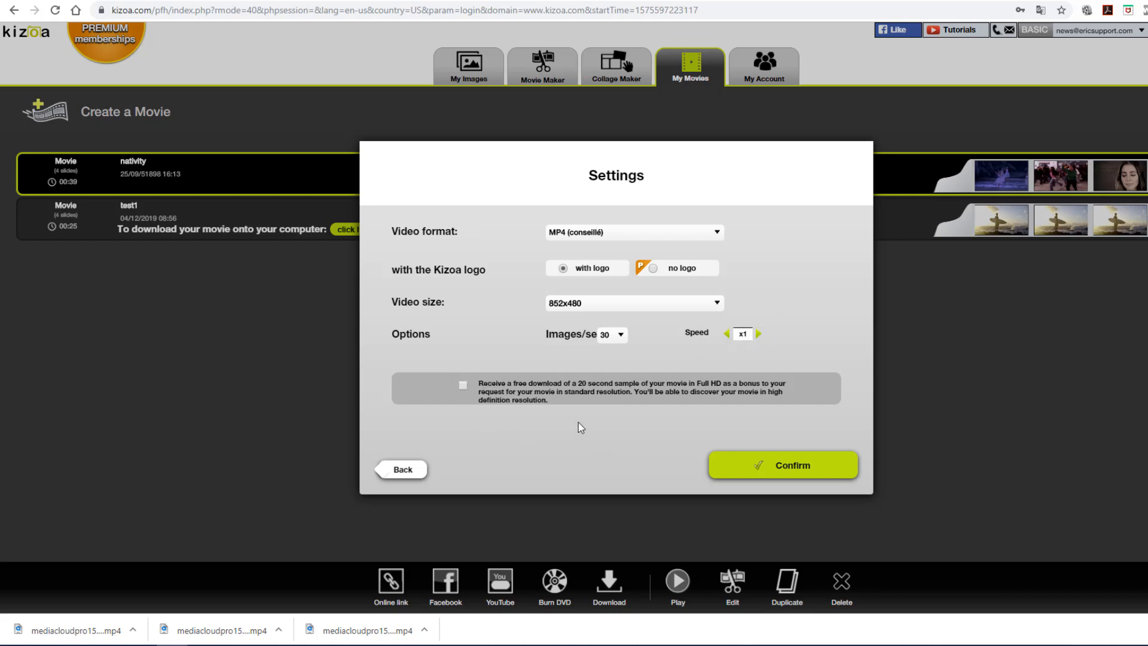
pyautogui.click(777, 466)
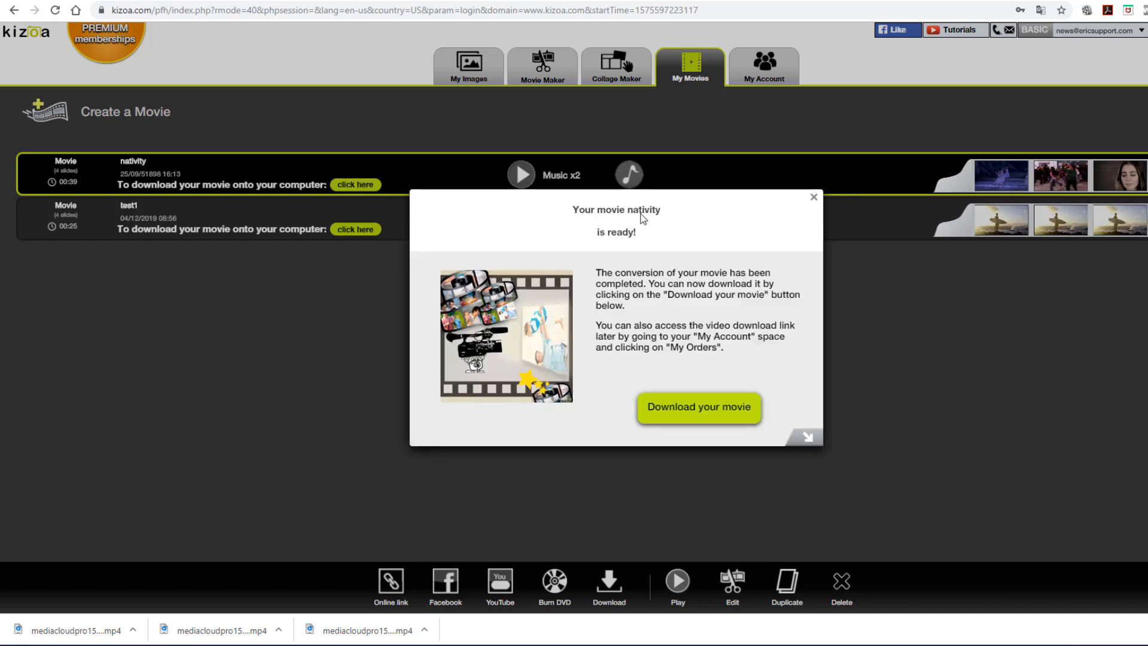
pyautogui.click(704, 408)
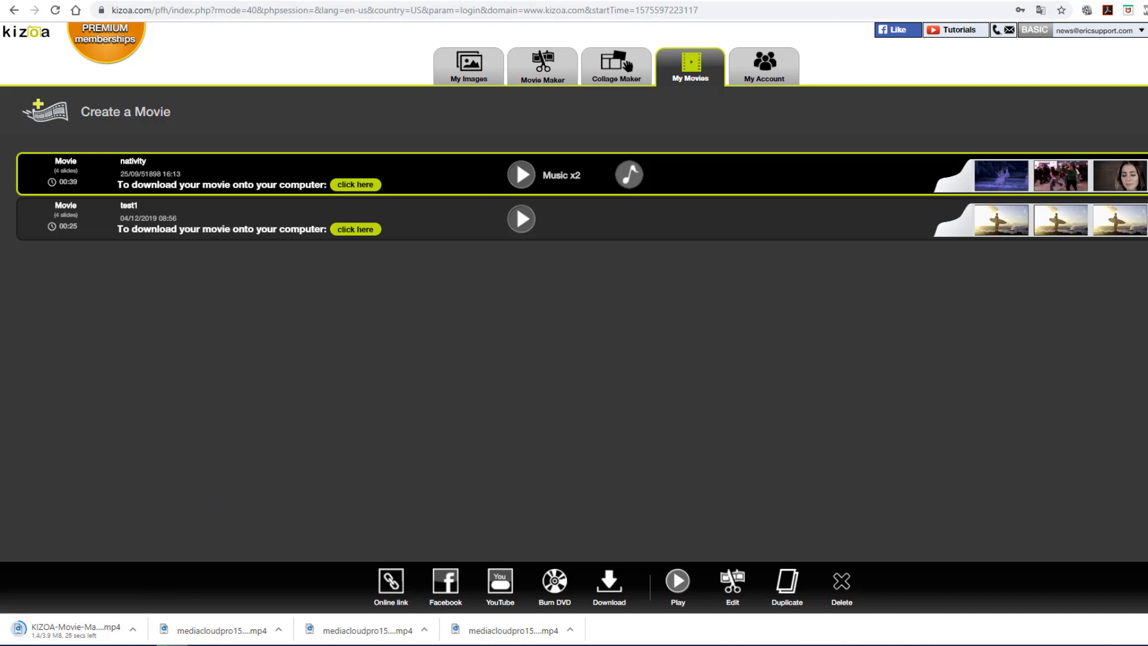
# - Open the Lighthouse Dance website, lighthousedance.com, in a new browser tab
pyautogui.hotkey('ctrl', 't')
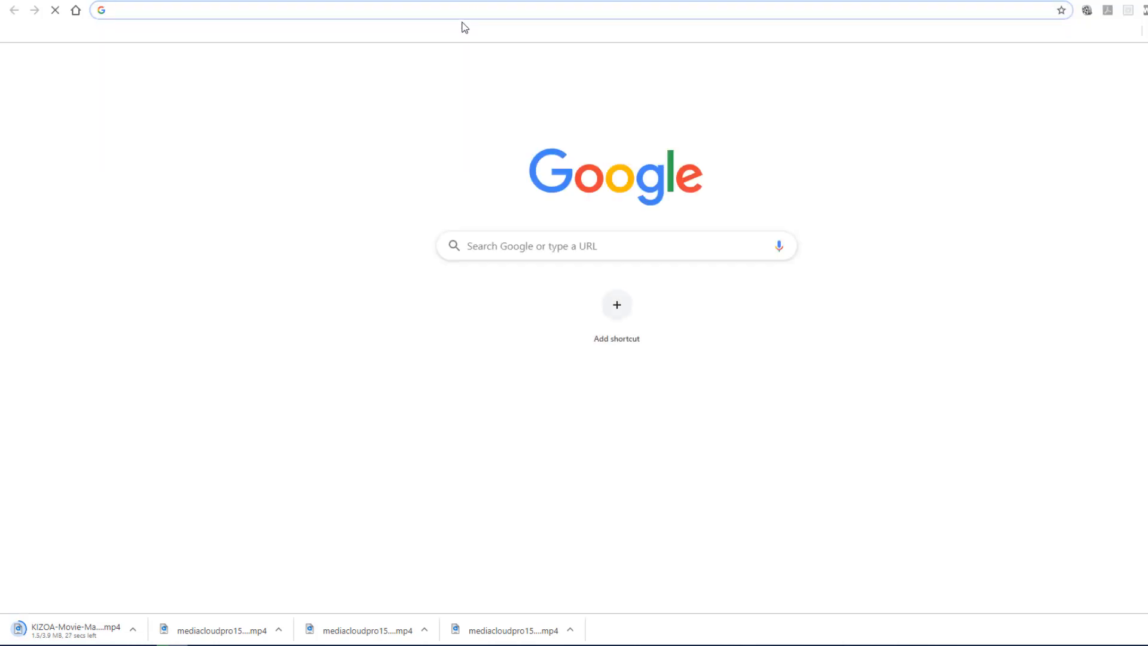
pyautogui.write('lightda')
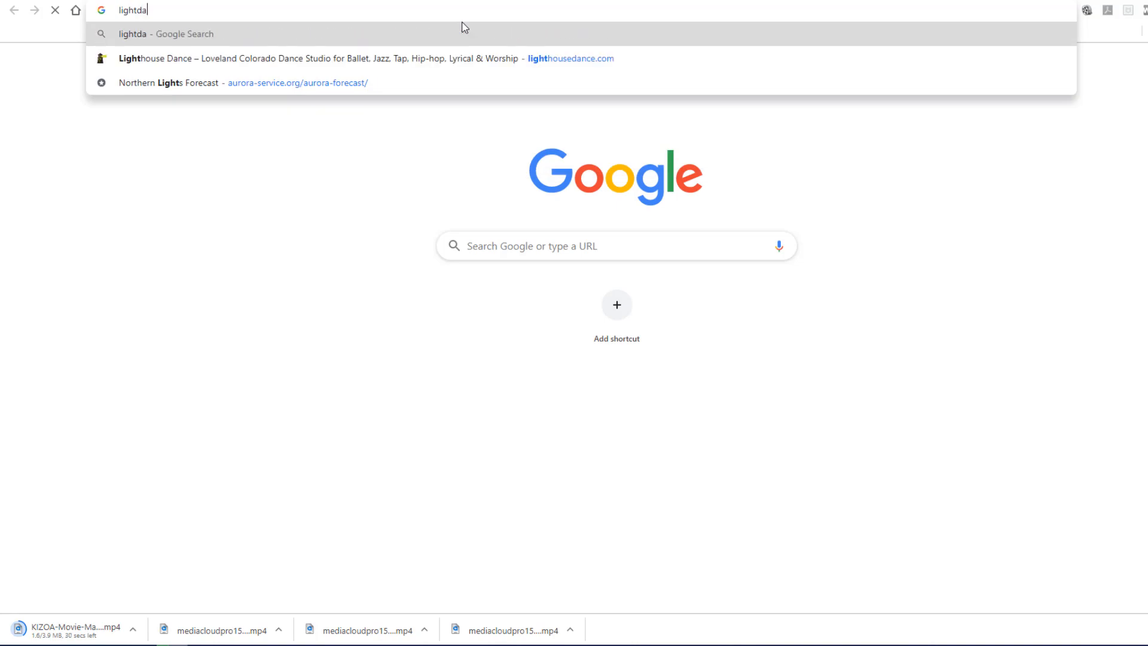
pyautogui.write('nce.c')
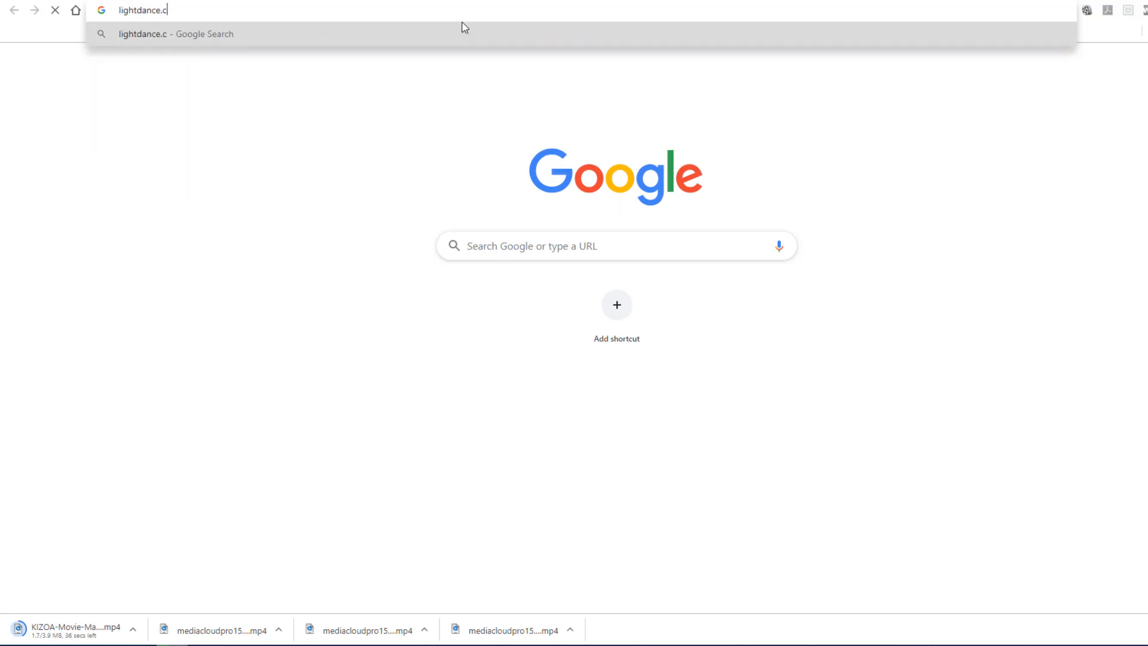
pyautogui.press('BackSpace')
pyautogui.press('BackSpace')
pyautogui.press('BackSpace')
pyautogui.press('BackSpace')
pyautogui.press('BackSpace')
pyautogui.press('BackSpace')
pyautogui.press('BackSpace')
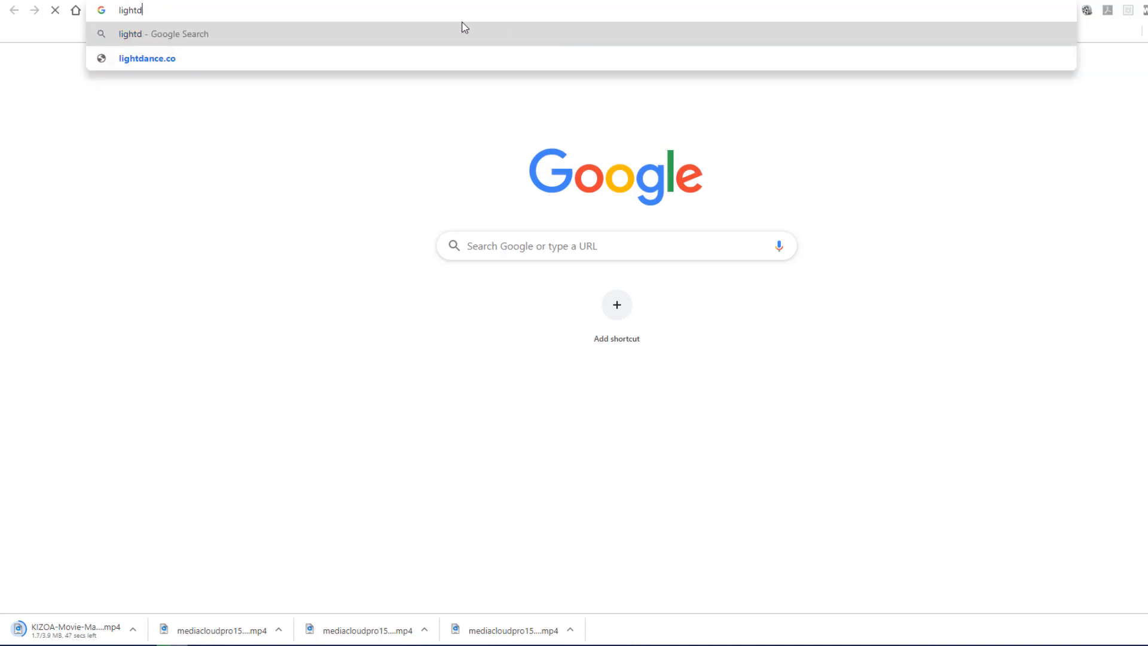
pyautogui.write('housde\\')
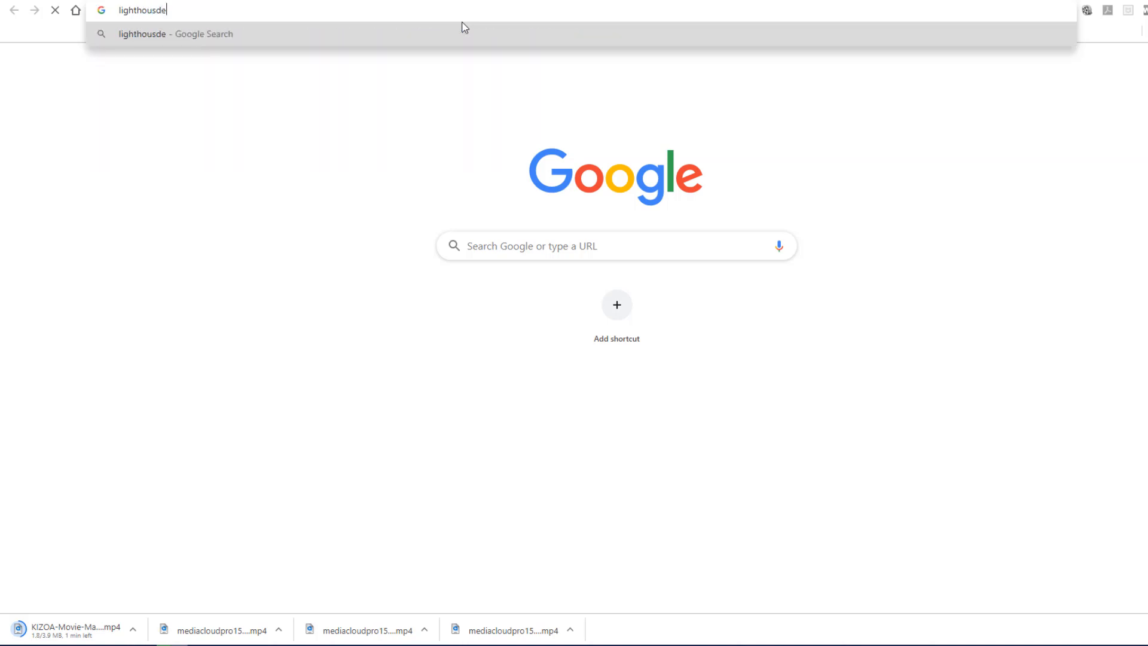
pyautogui.press('BackSpace')
pyautogui.press('BackSpace')
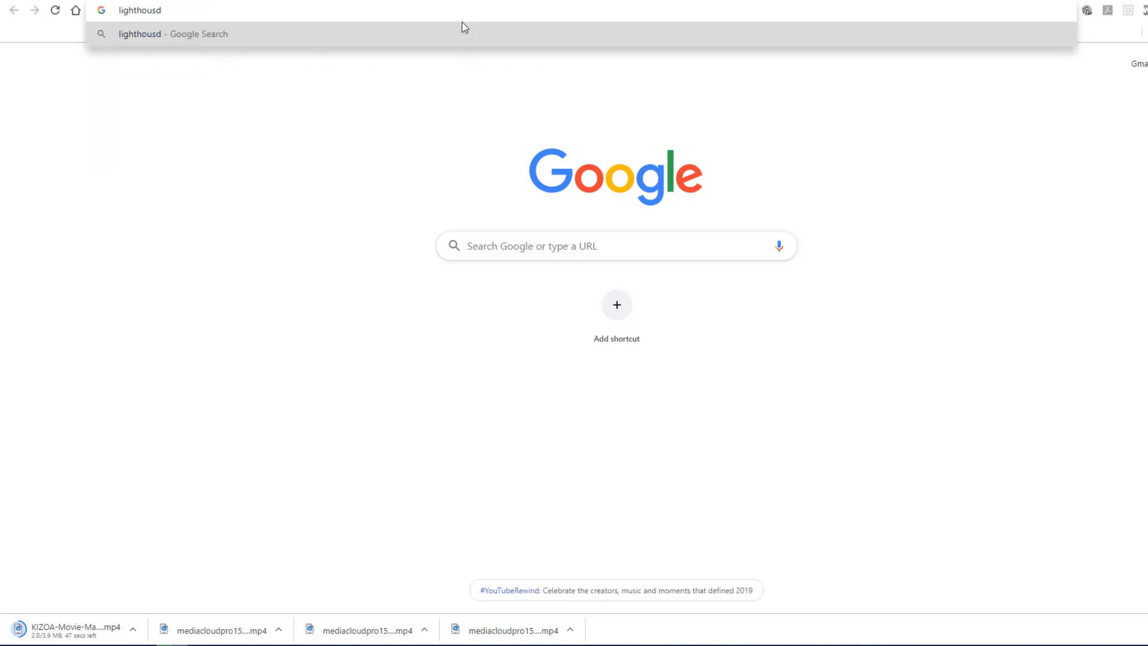
pyautogui.press('BackSpace')
pyautogui.write('e')
pyautogui.press('Down')
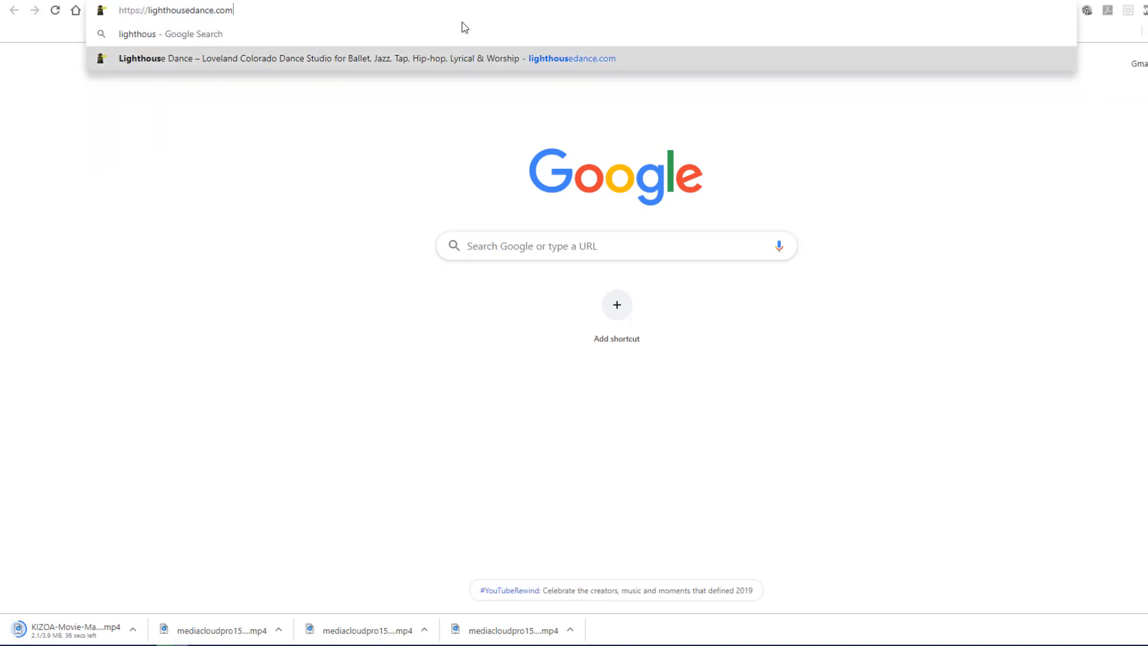
pyautogui.press('Return')
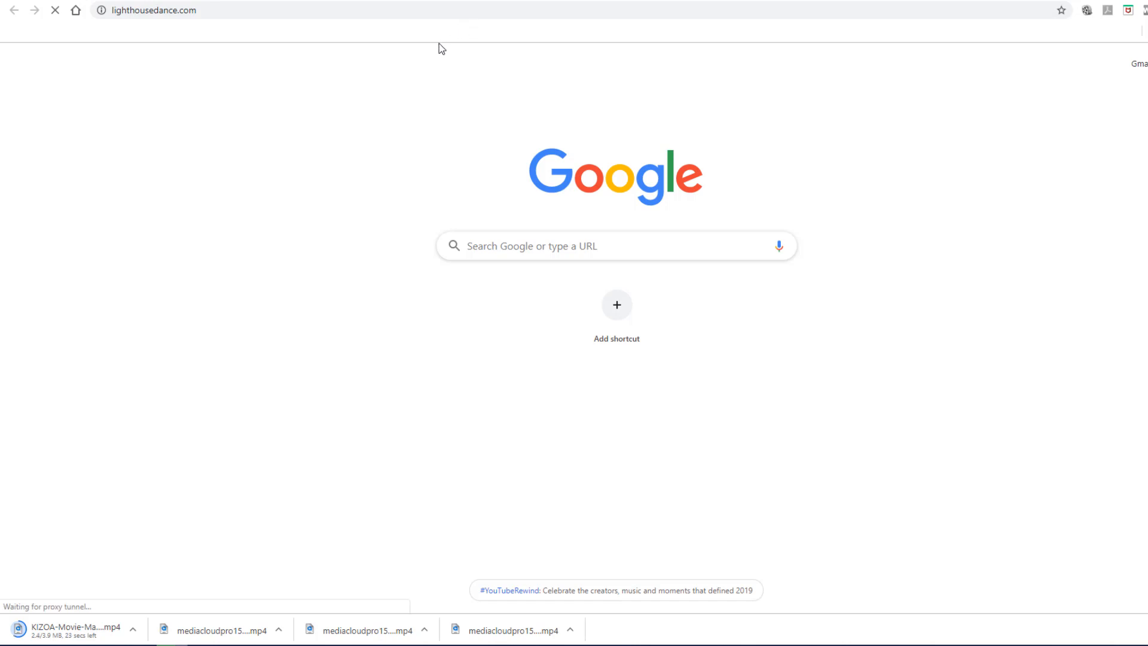
# - Copy the address of the Nativity ticket purchase link, and open the studio's Facebook page from the website header
pyautogui.scroll(-9, 975, 48)
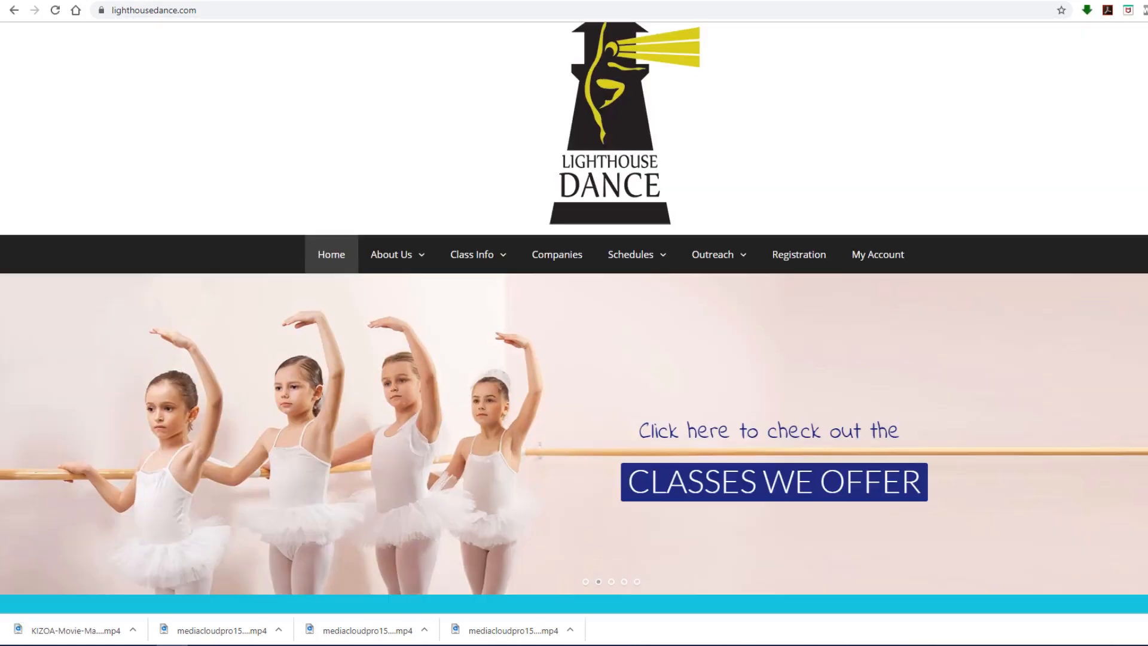
pyautogui.scroll(-9, 611, 337)
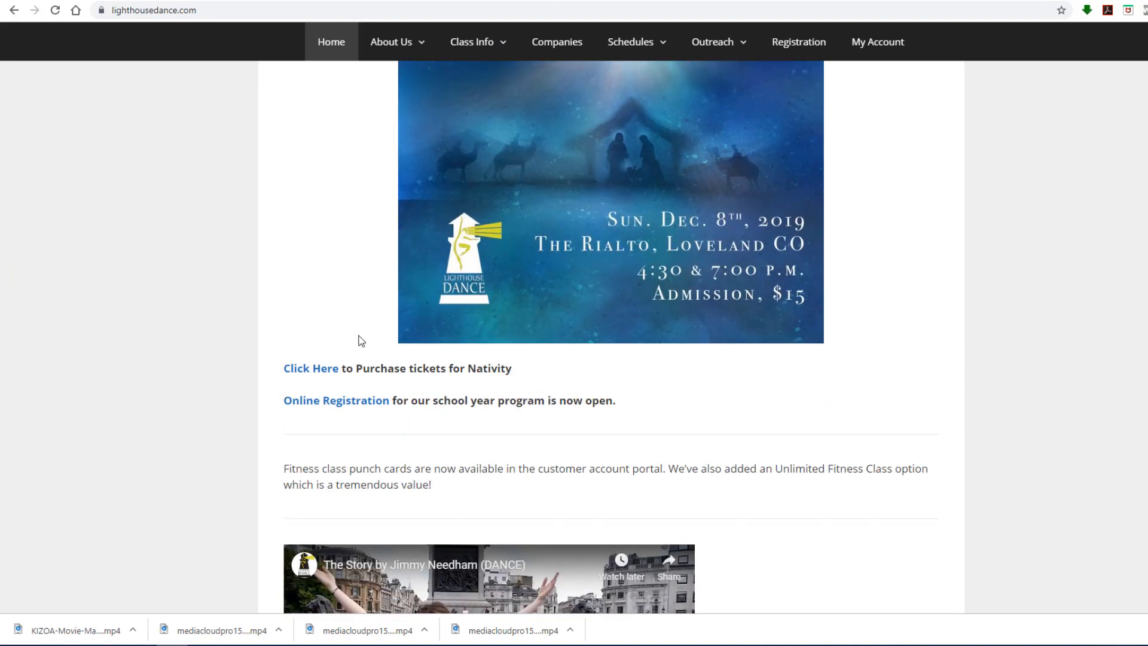
pyautogui.rightClick(310, 373)
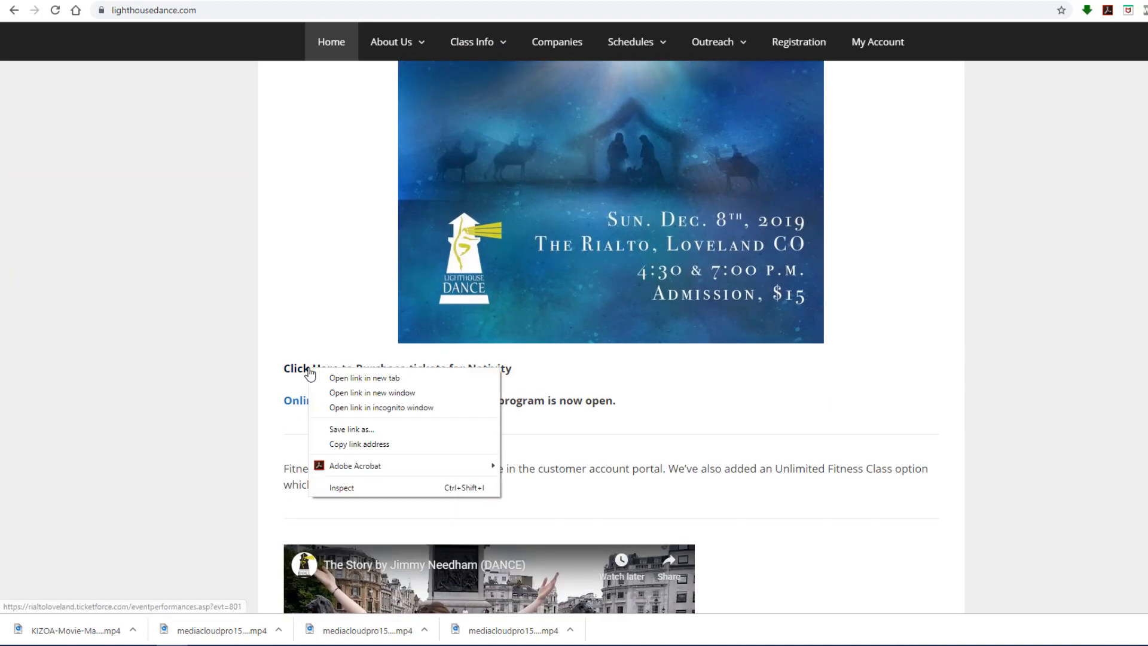
pyautogui.click(354, 443)
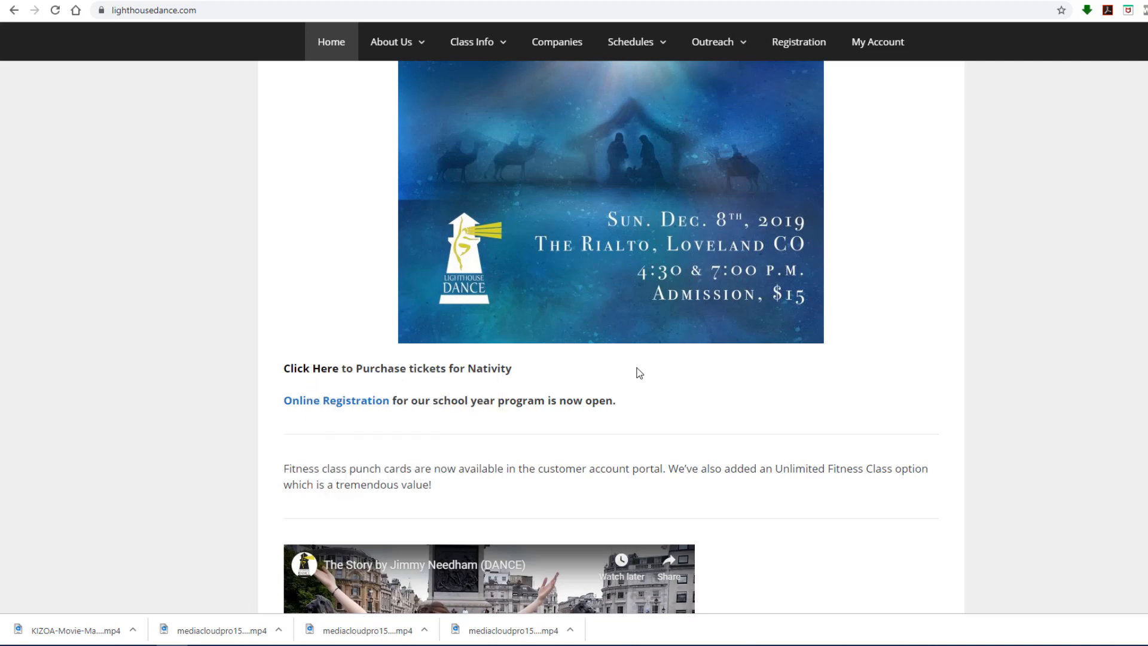
pyautogui.scroll(17, 611, 335)
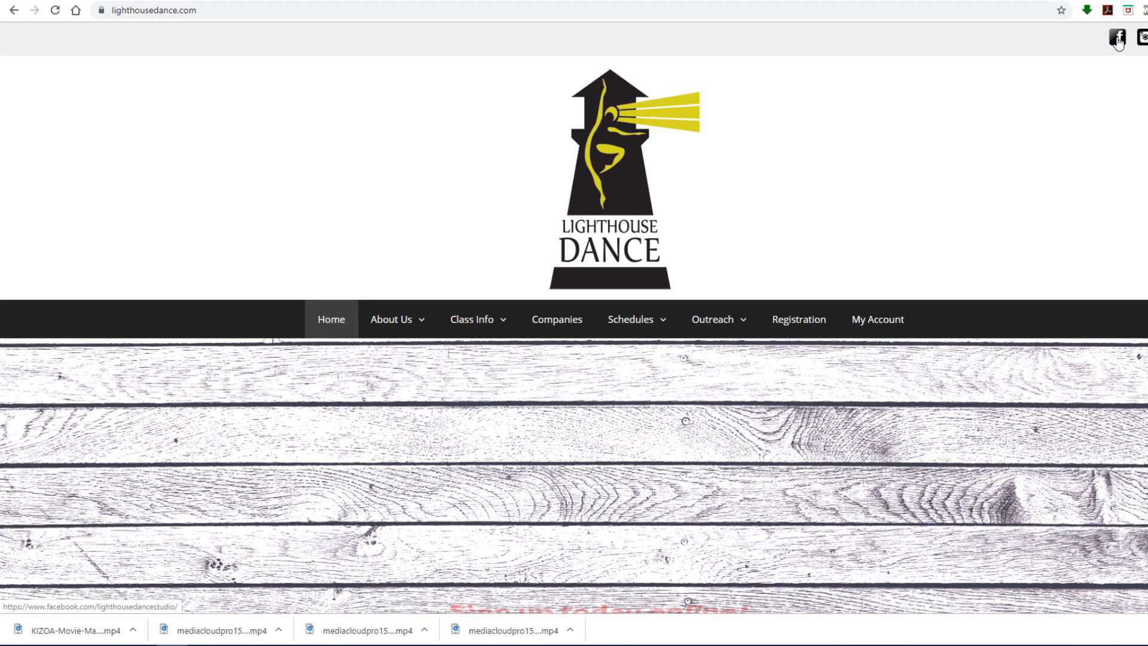
pyautogui.click(1118, 38)
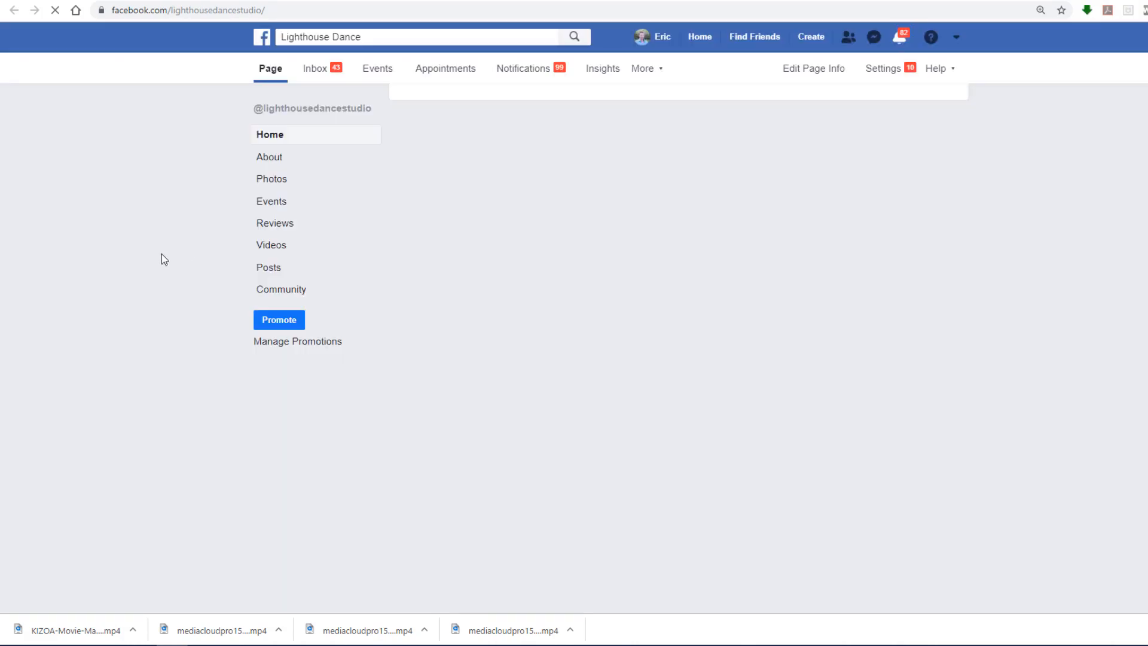
# - In the Downloads folder, play KIZOA-Movie-Maker-em0dz3ux.mp4 from near its beginning to check the finished movie, and close the player
pyautogui.click(172, 644)
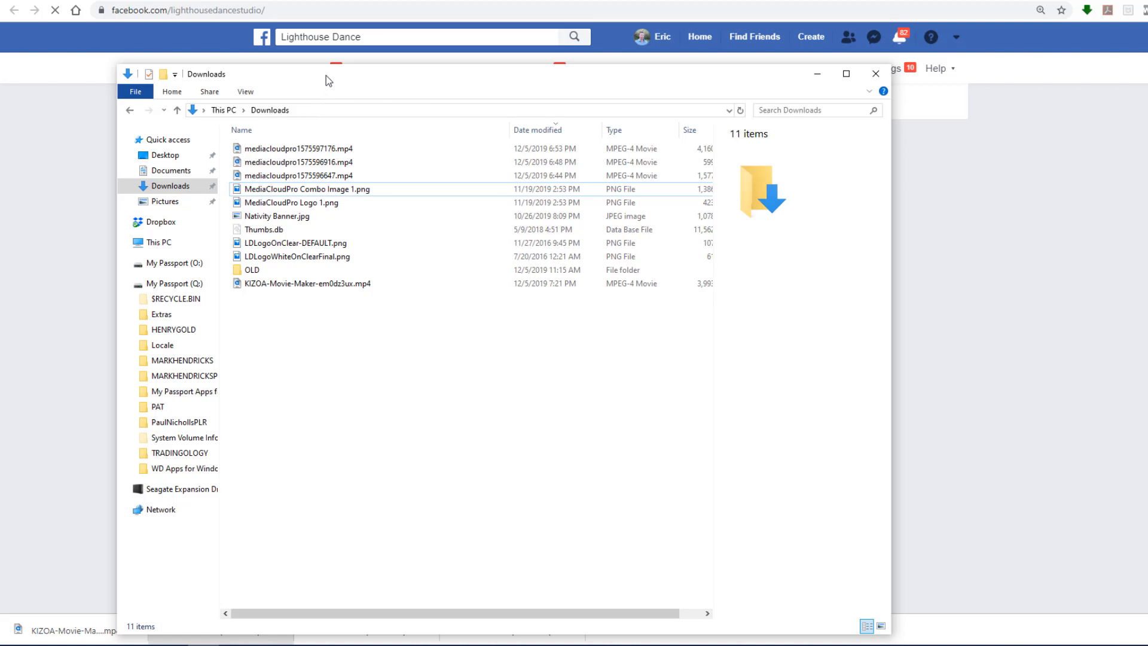
pyautogui.moveTo(325, 76); pyautogui.dragTo(341, 65)
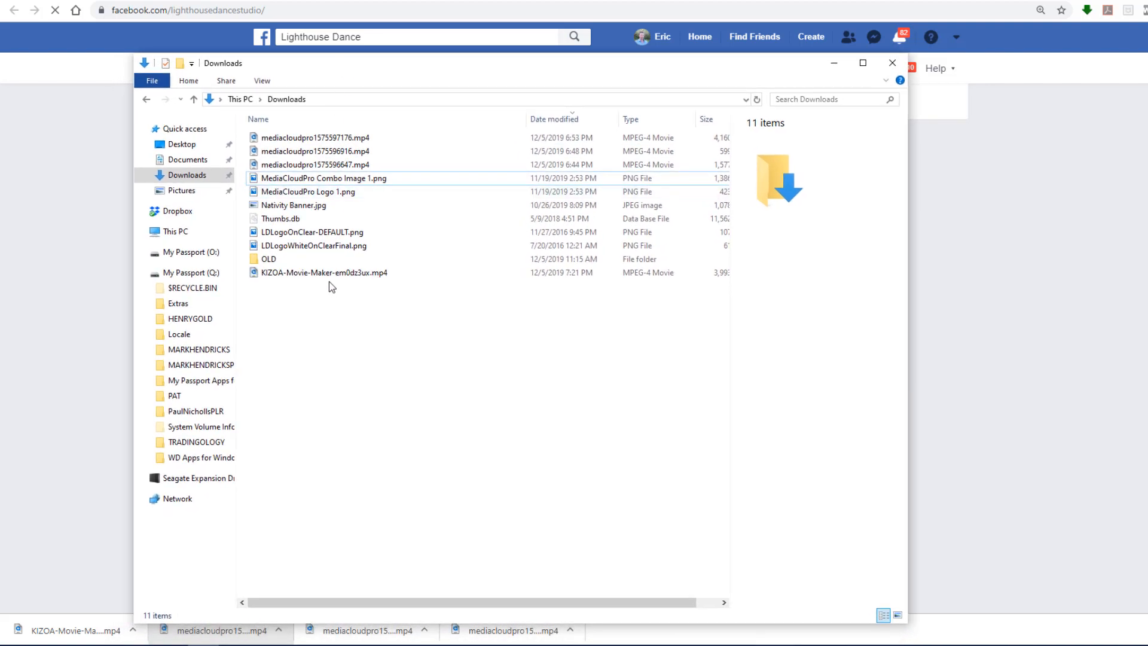
pyautogui.click(311, 275)
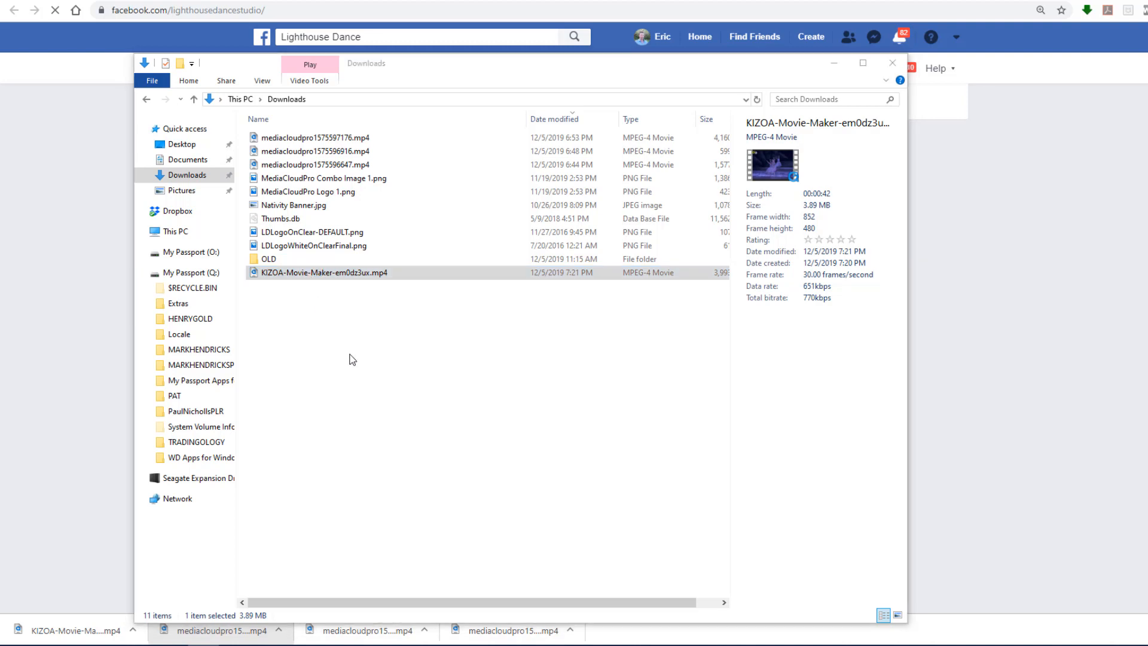
pyautogui.moveTo(341, 151); pyautogui.dragTo(434, 134)
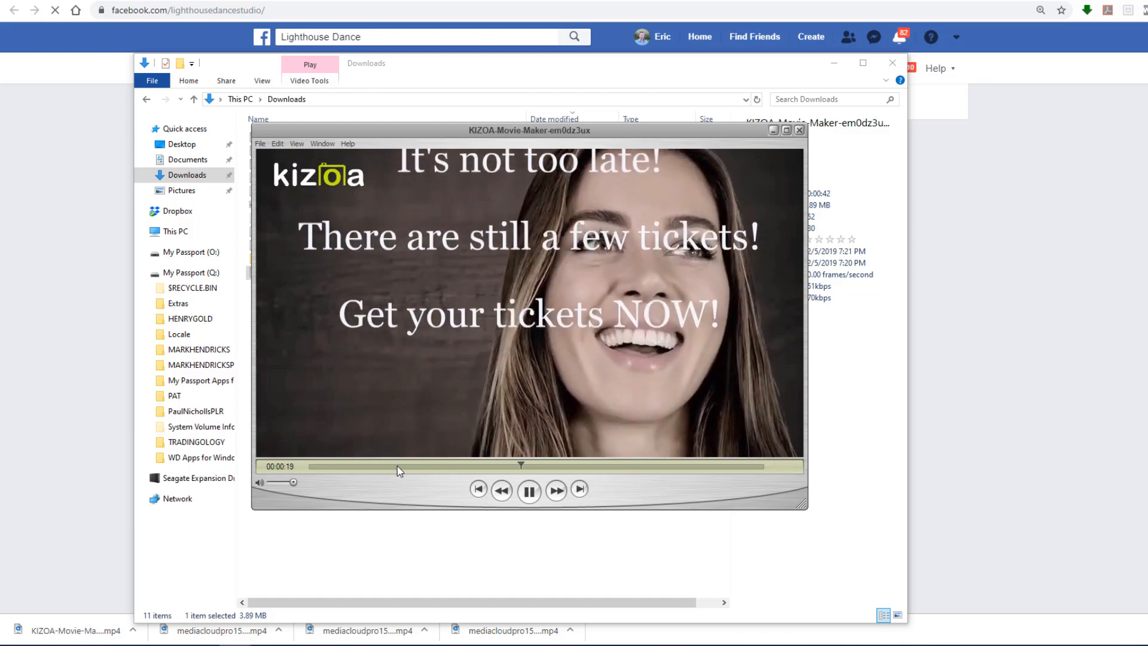
pyautogui.moveTo(397, 465); pyautogui.dragTo(381, 463)
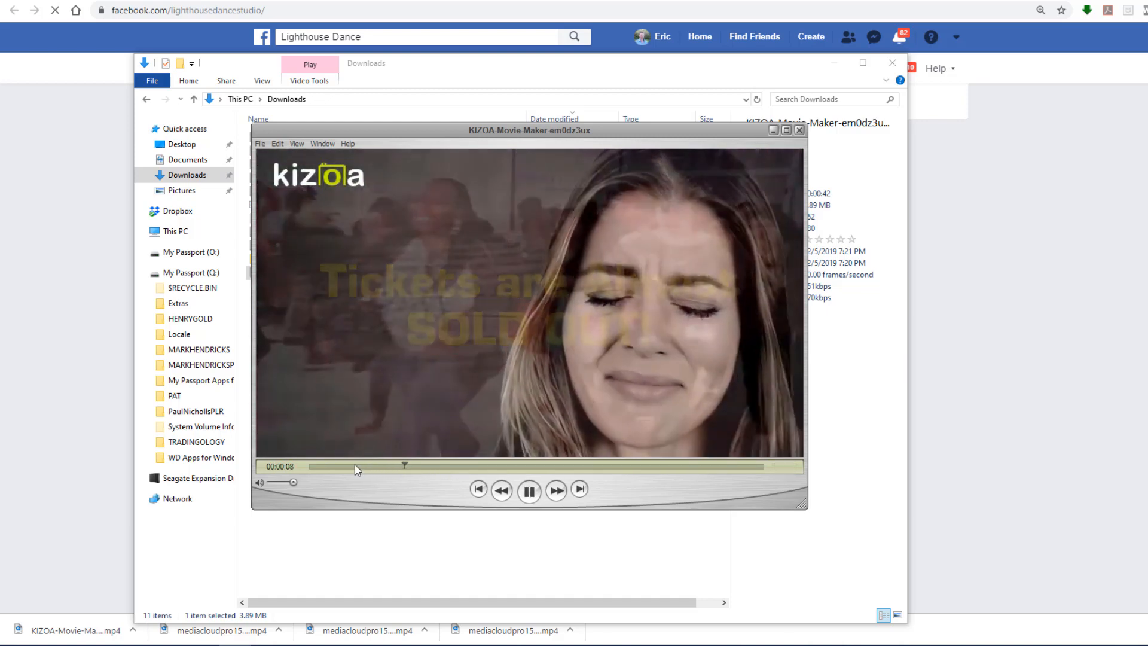
pyautogui.click(354, 465)
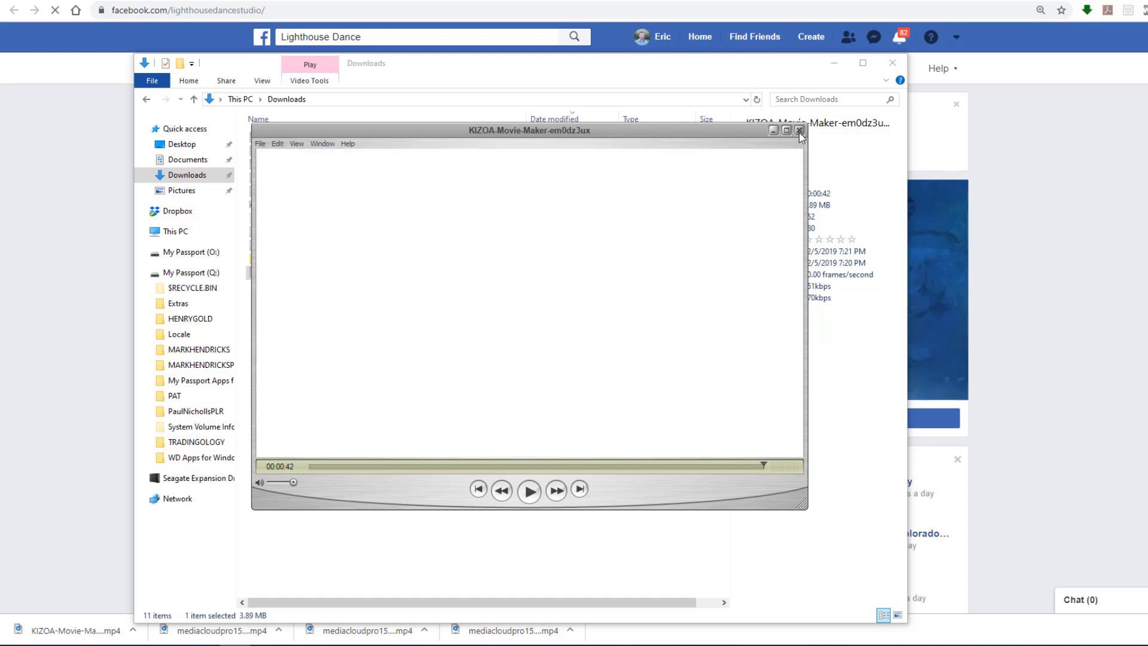
pyautogui.click(799, 130)
pyautogui.moveTo(501, 68); pyautogui.dragTo(467, 52)
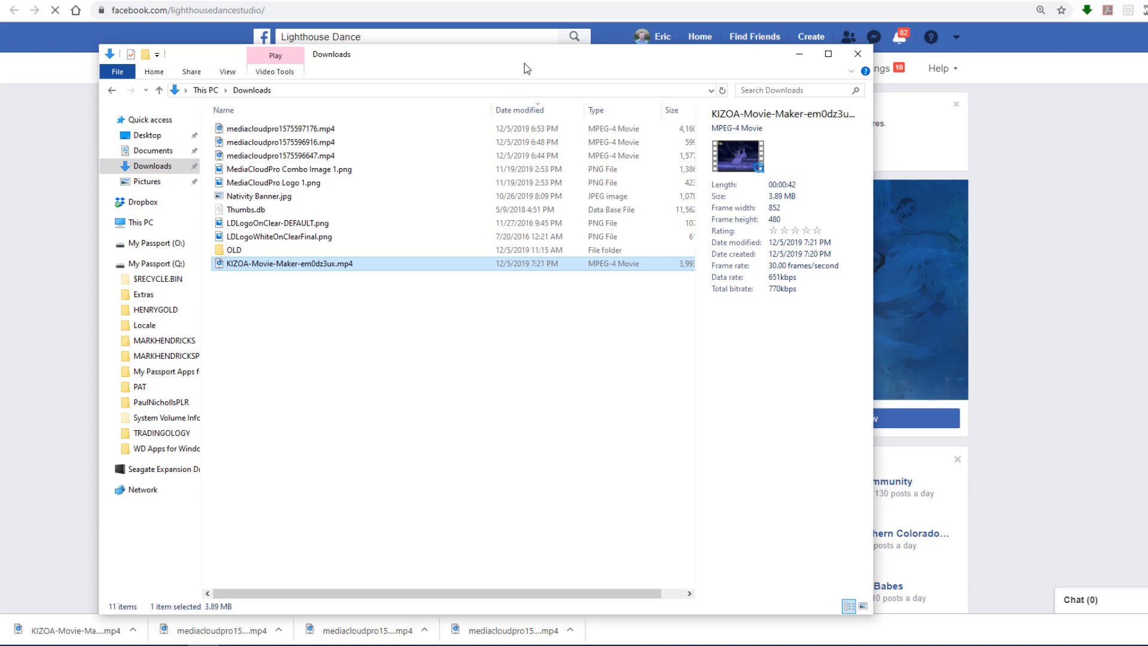
pyautogui.moveTo(544, 58); pyautogui.dragTo(527, 44)
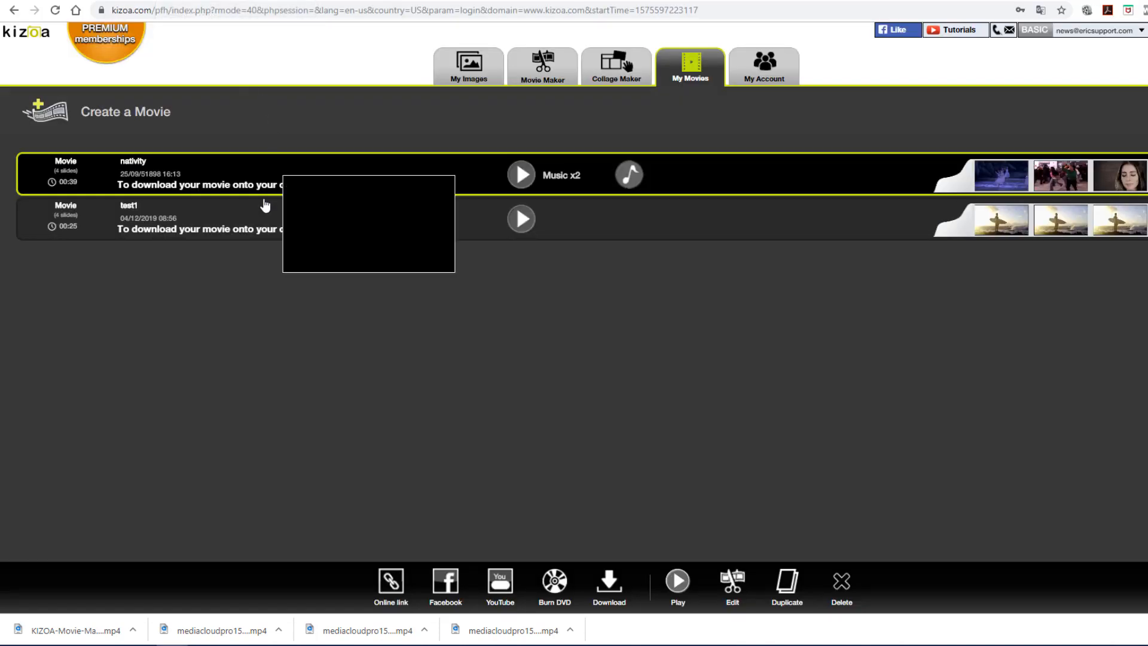
# - Compare Kizoa's lifetime premium memberships with the Camtasia purchase offer on techsmith.com, and close the membership overview
pyautogui.click(105, 40)
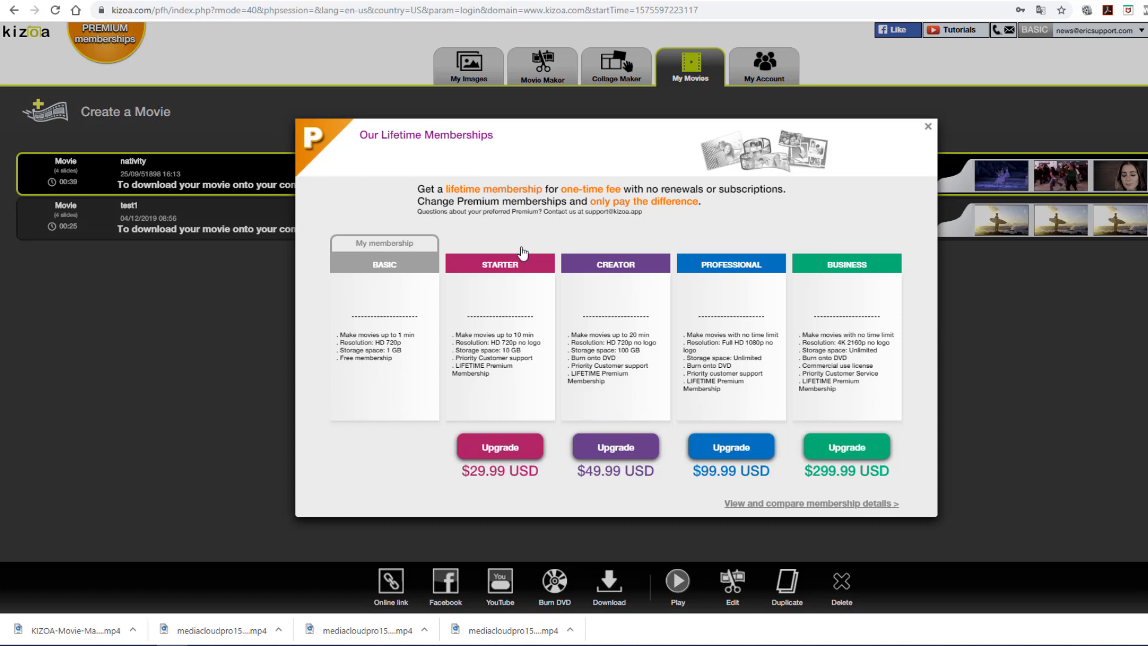
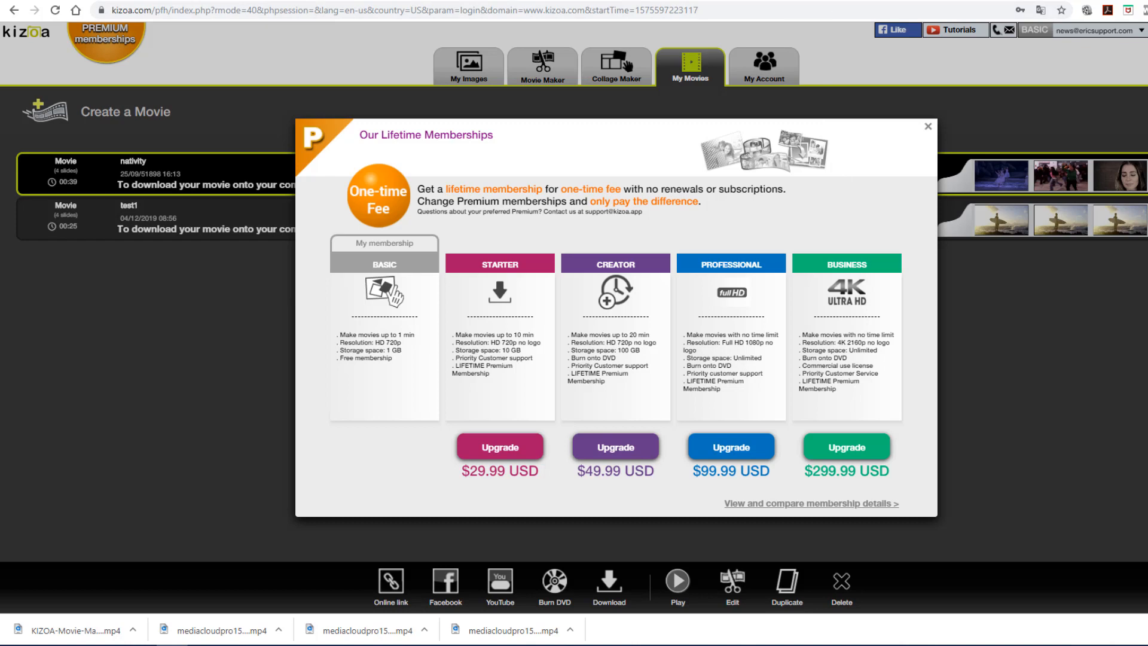
pyautogui.click(808, 0)
pyautogui.write('te')
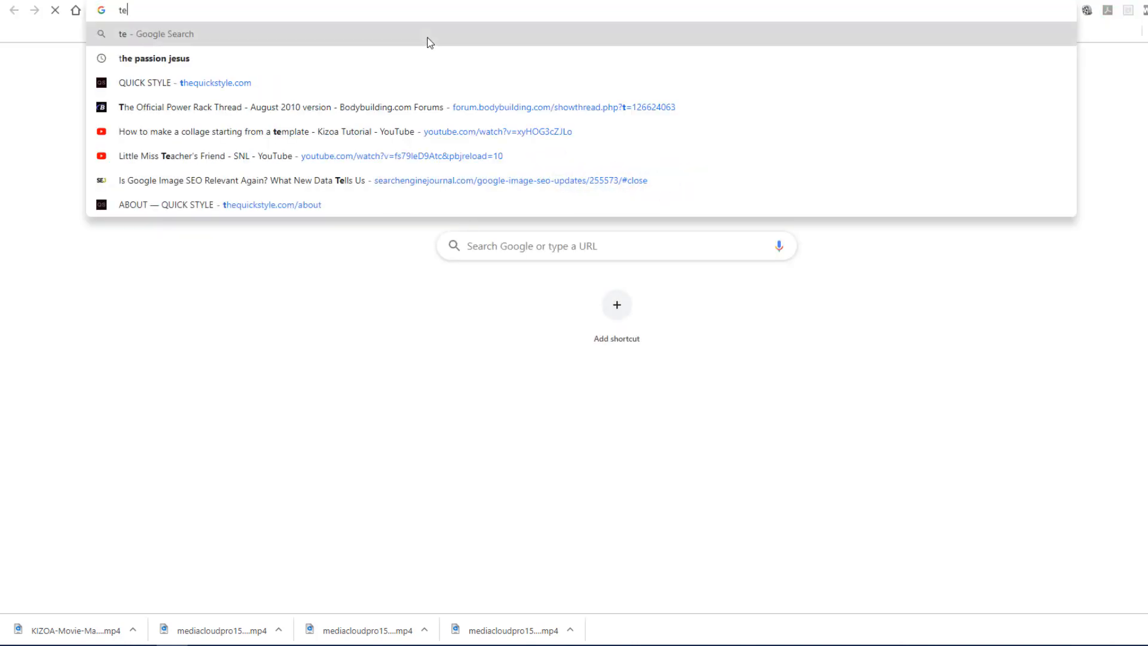
pyautogui.write('chsmith.com')
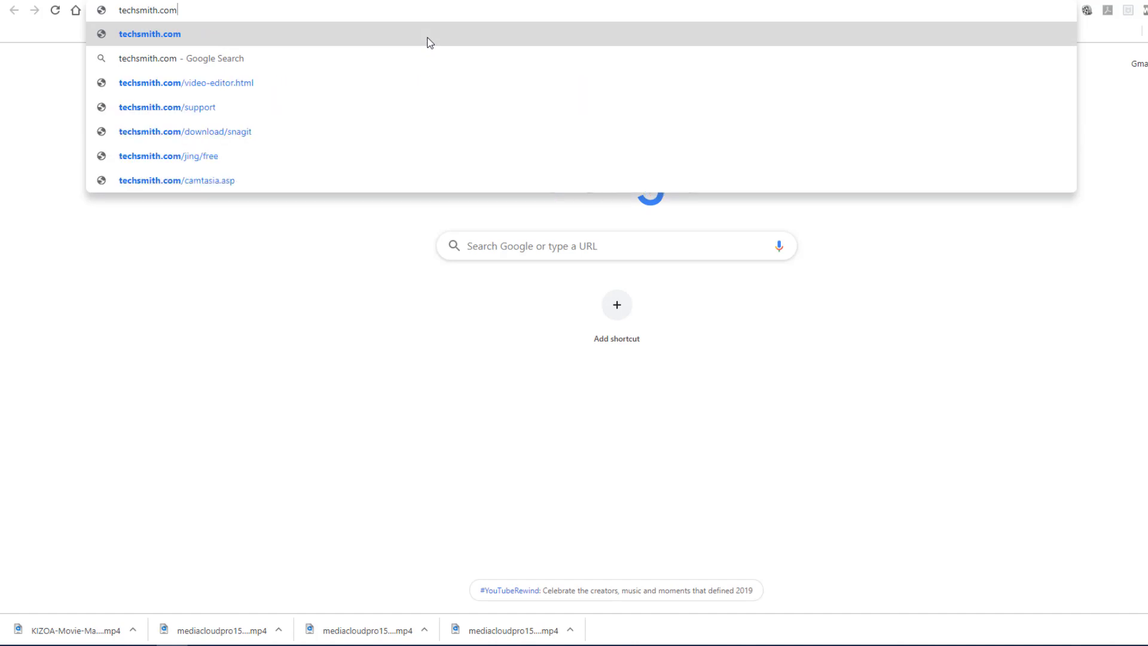
pyautogui.press('Return')
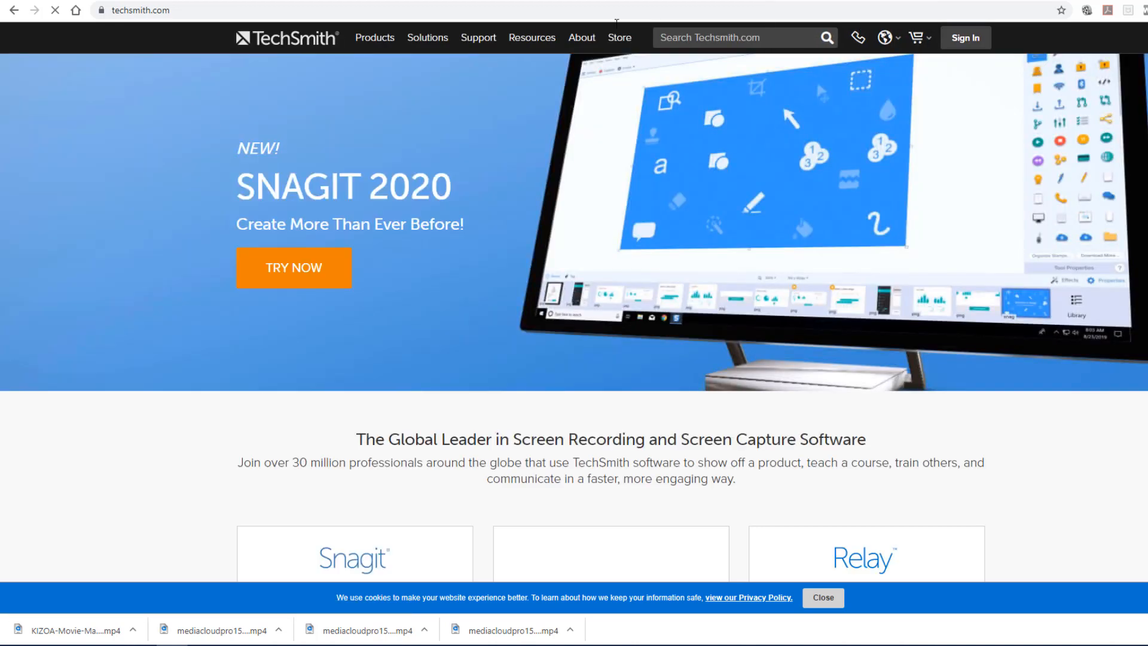
pyautogui.click(385, 37)
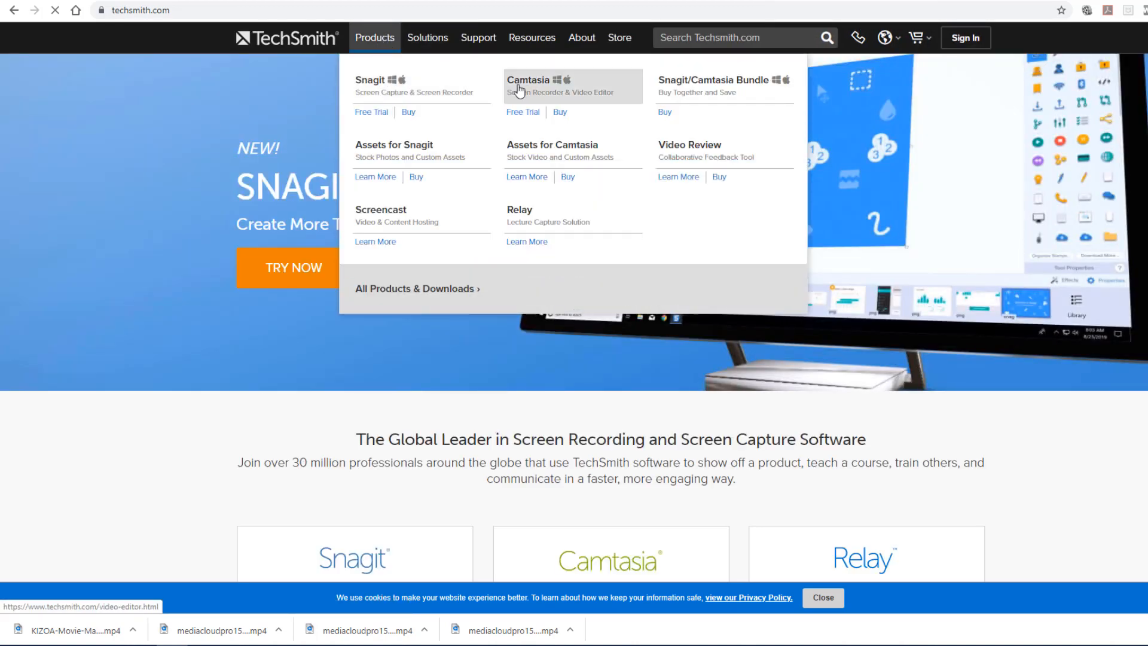
pyautogui.click(560, 114)
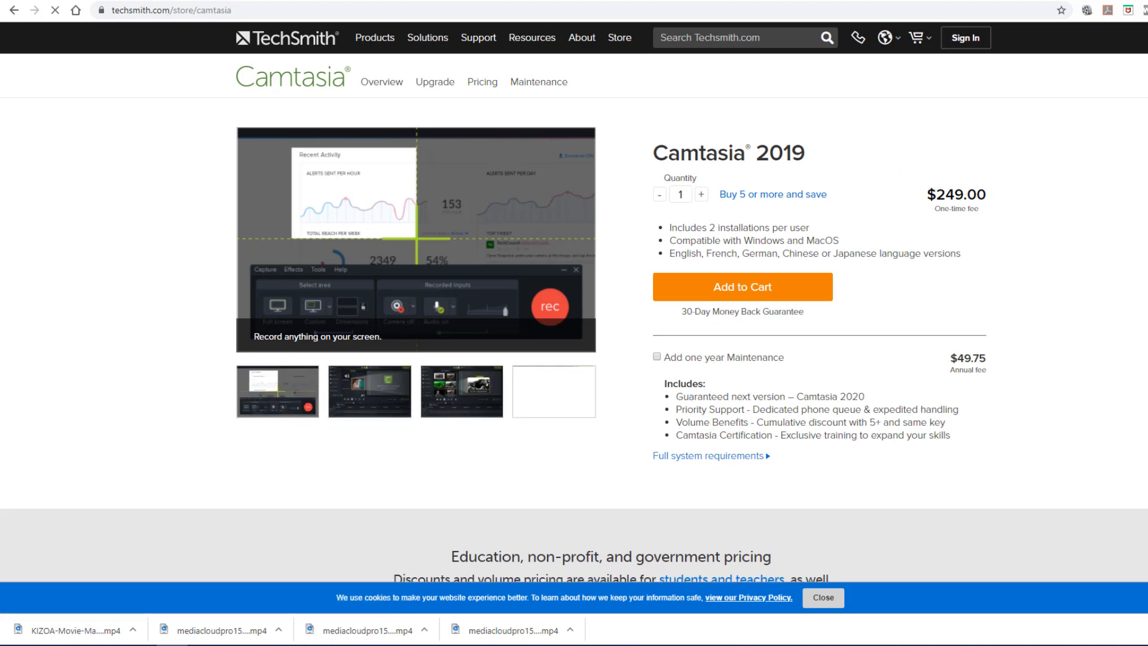
pyautogui.scroll(-9, 574, 323)
pyautogui.scroll(9, 574, 323)
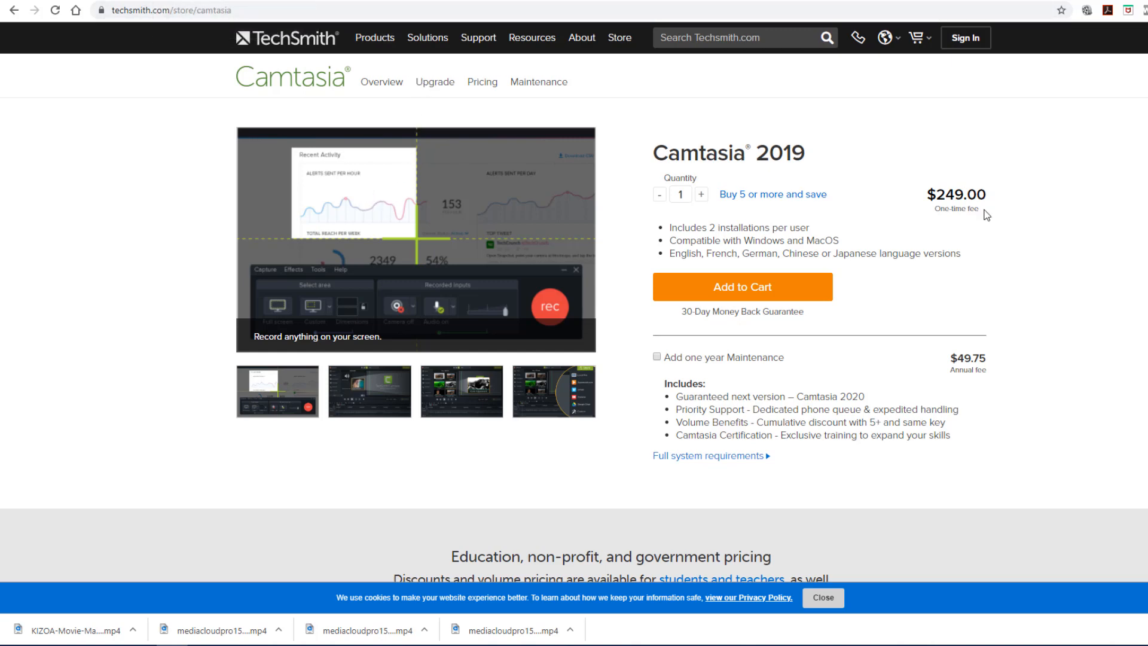
pyautogui.hotkey('ctrl', 'Tab')
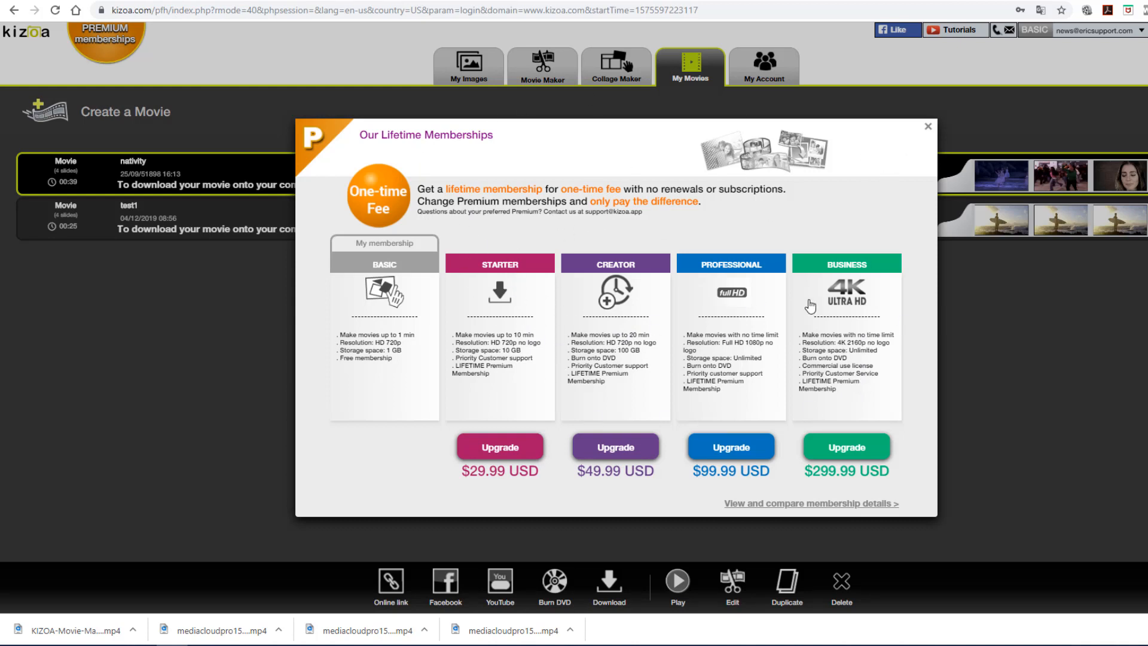
pyautogui.click(926, 130)
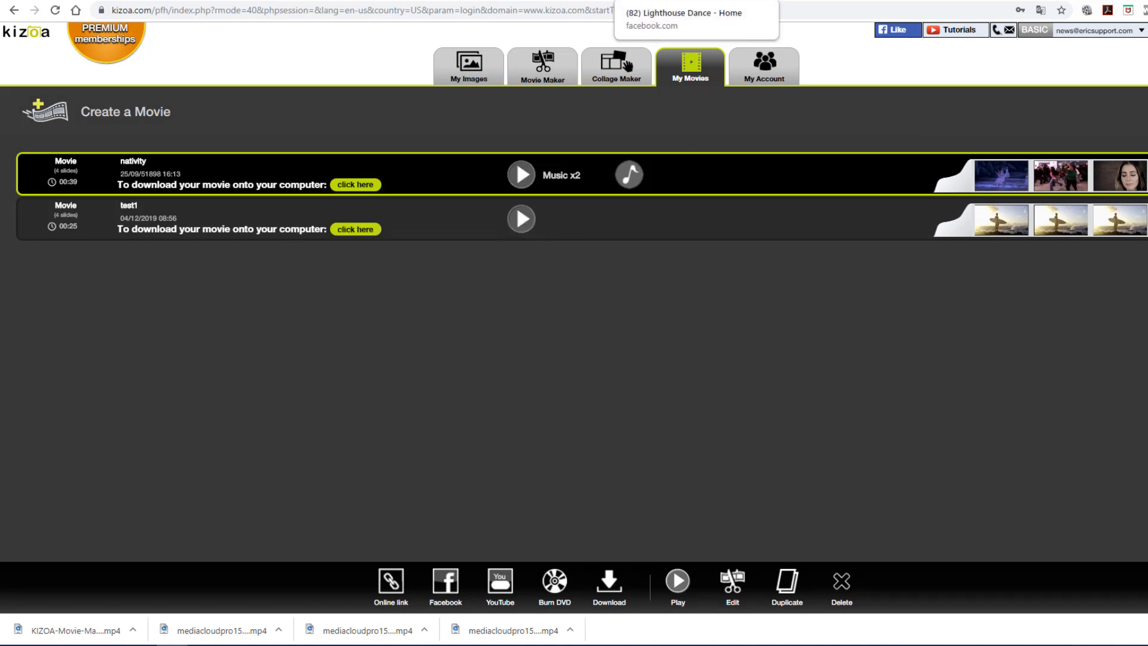
# - Switch to the Lighthouse Dance Facebook page and look through its photos, upcoming events, reviews, videos and existing posts
pyautogui.click(675, 1)
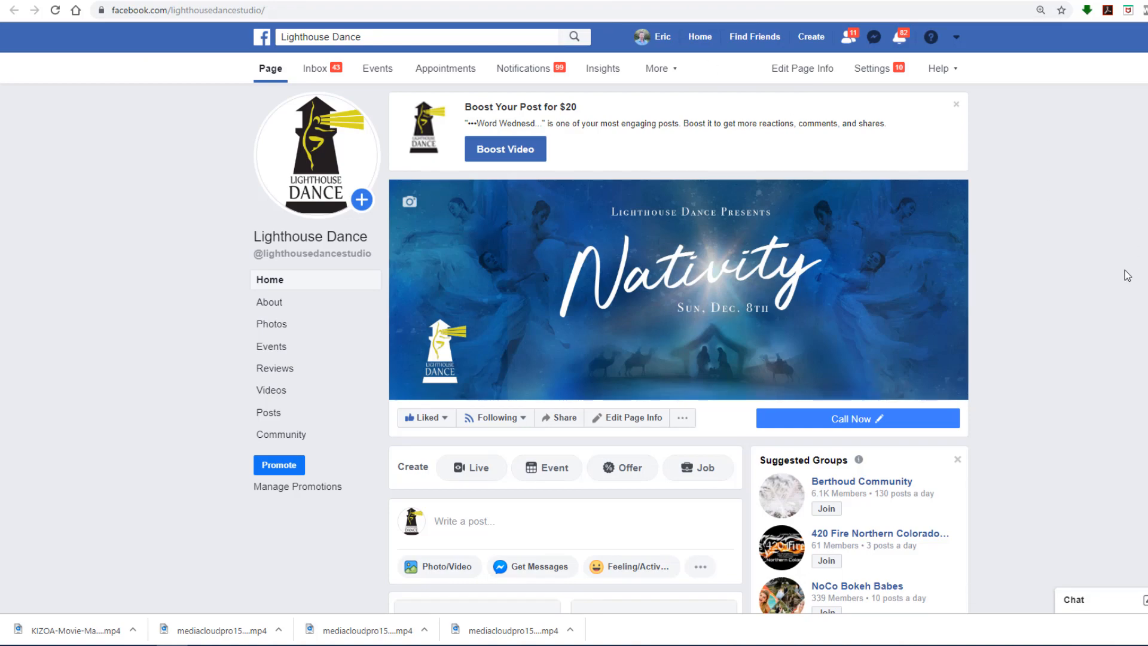
pyautogui.scroll(-10, 1127, 275)
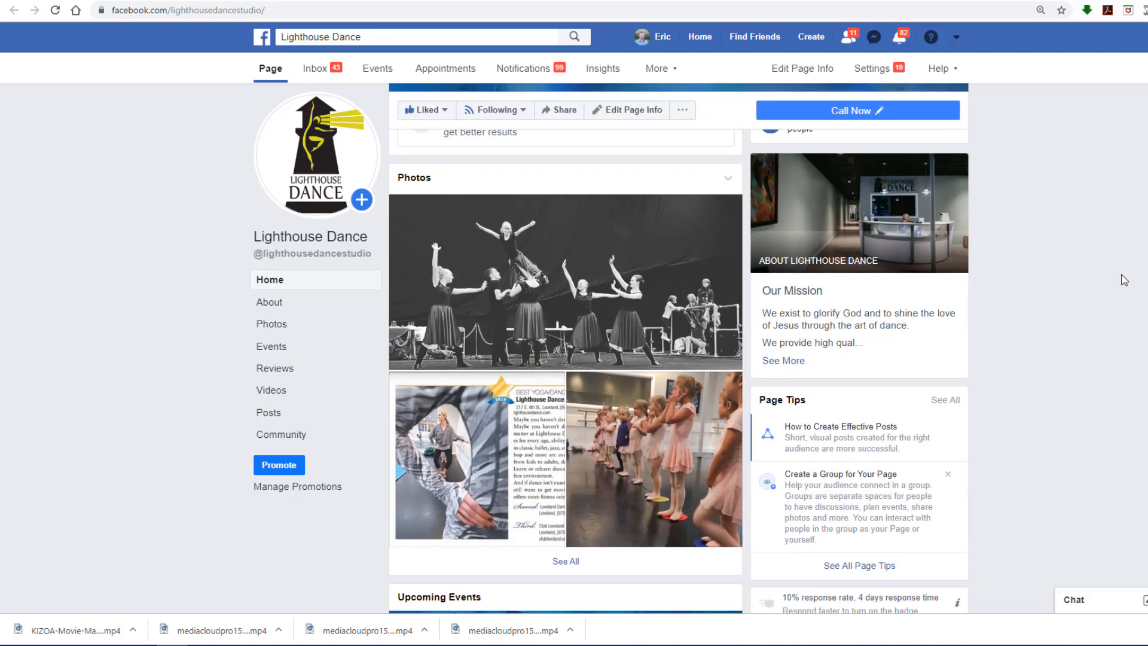
pyautogui.scroll(-8, 1118, 284)
pyautogui.scroll(5, 1118, 300)
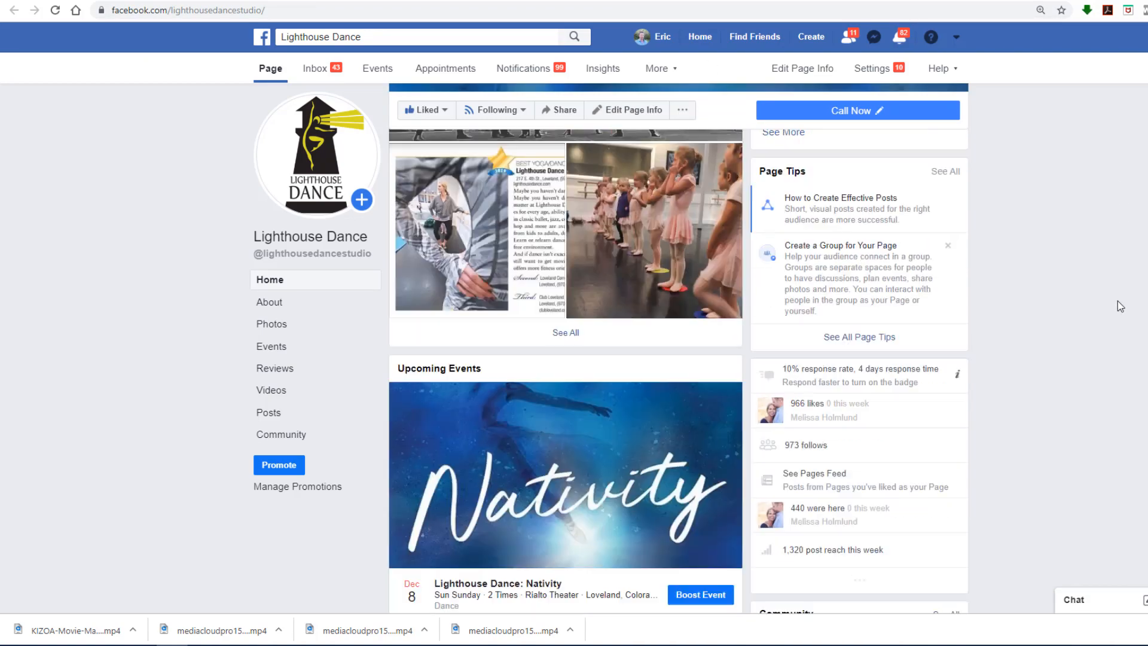
pyautogui.scroll(5, 1115, 302)
pyautogui.scroll(-10, 1109, 307)
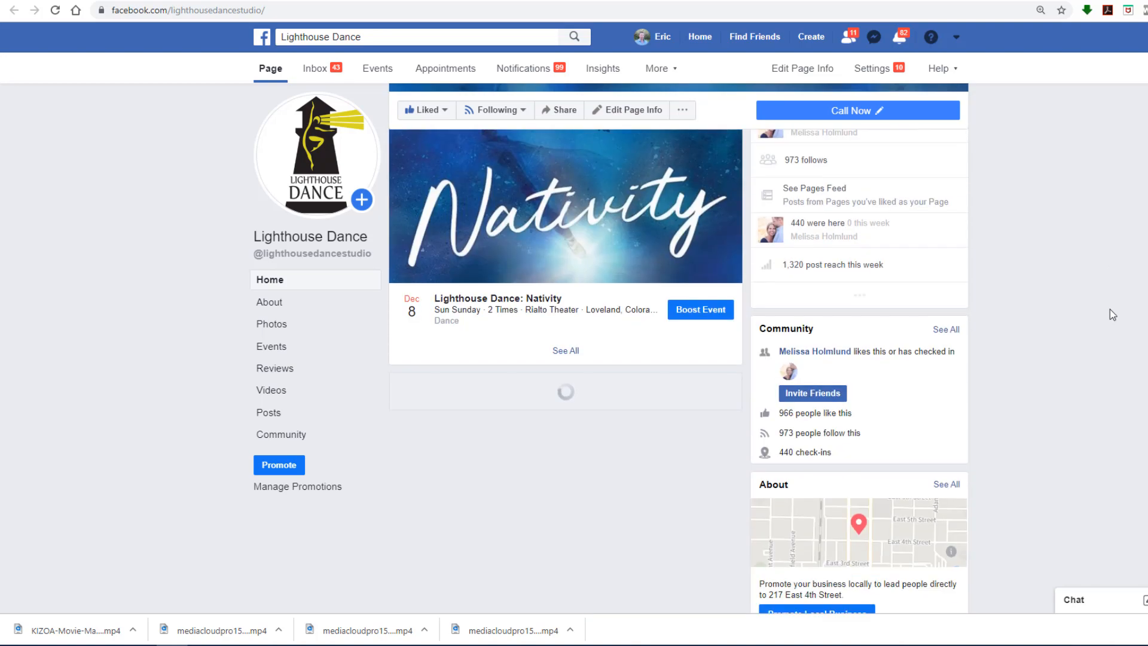
pyautogui.scroll(-3, 1111, 302)
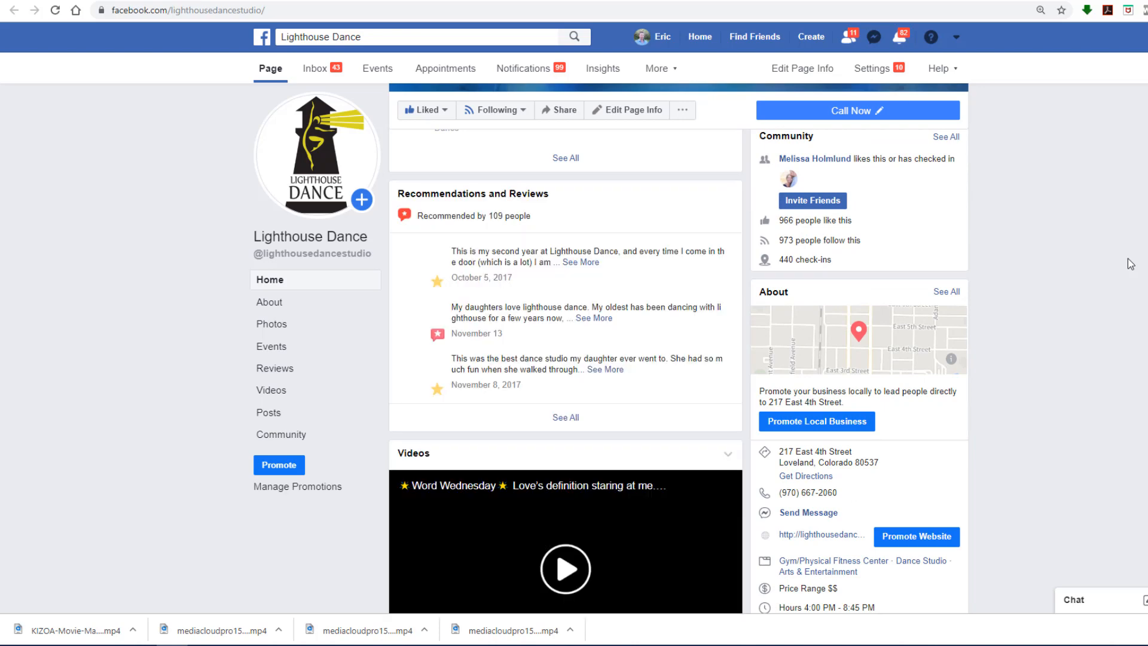
pyautogui.scroll(-10, 1109, 268)
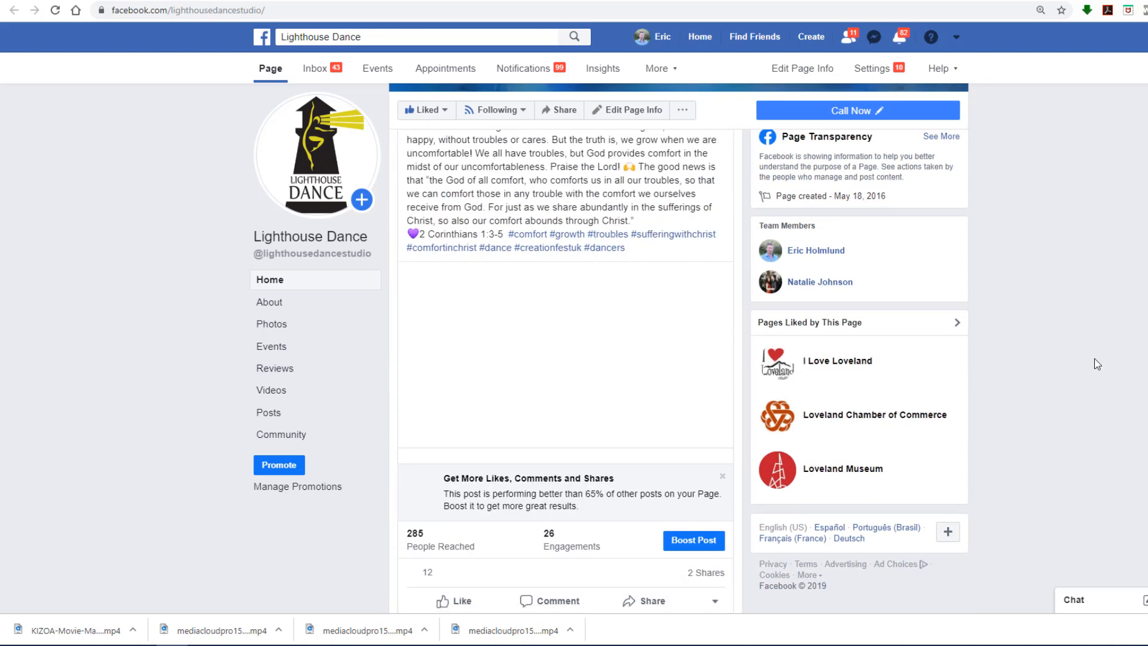
pyautogui.scroll(4, 1094, 361)
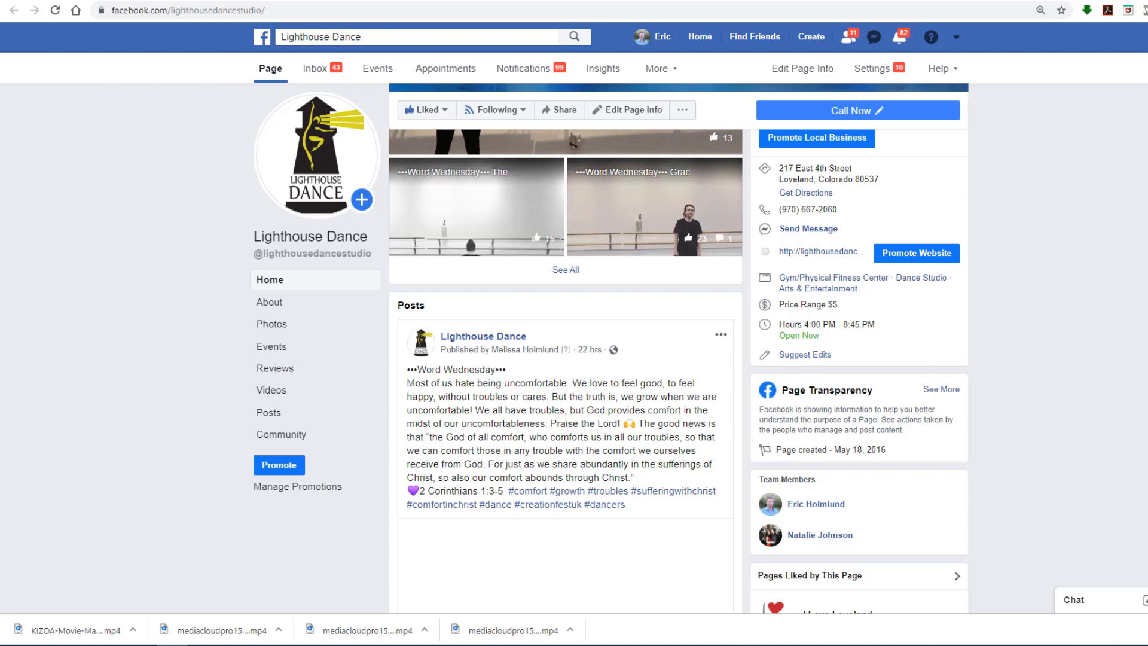
pyautogui.scroll(8, 678, 348)
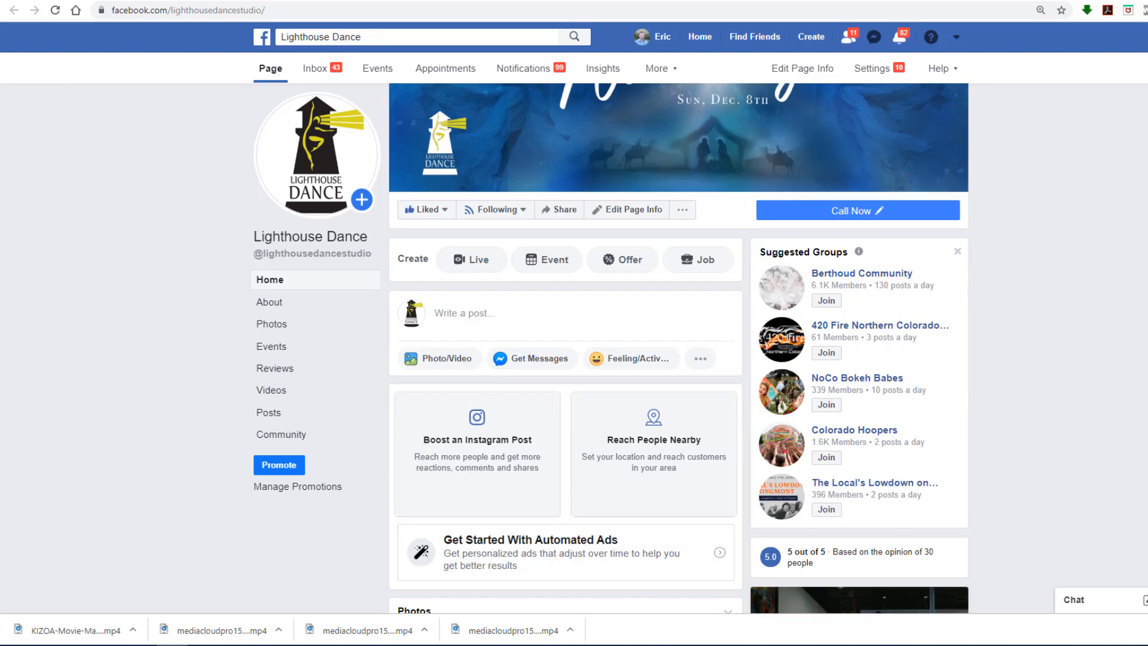
pyautogui.scroll(1, 678, 348)
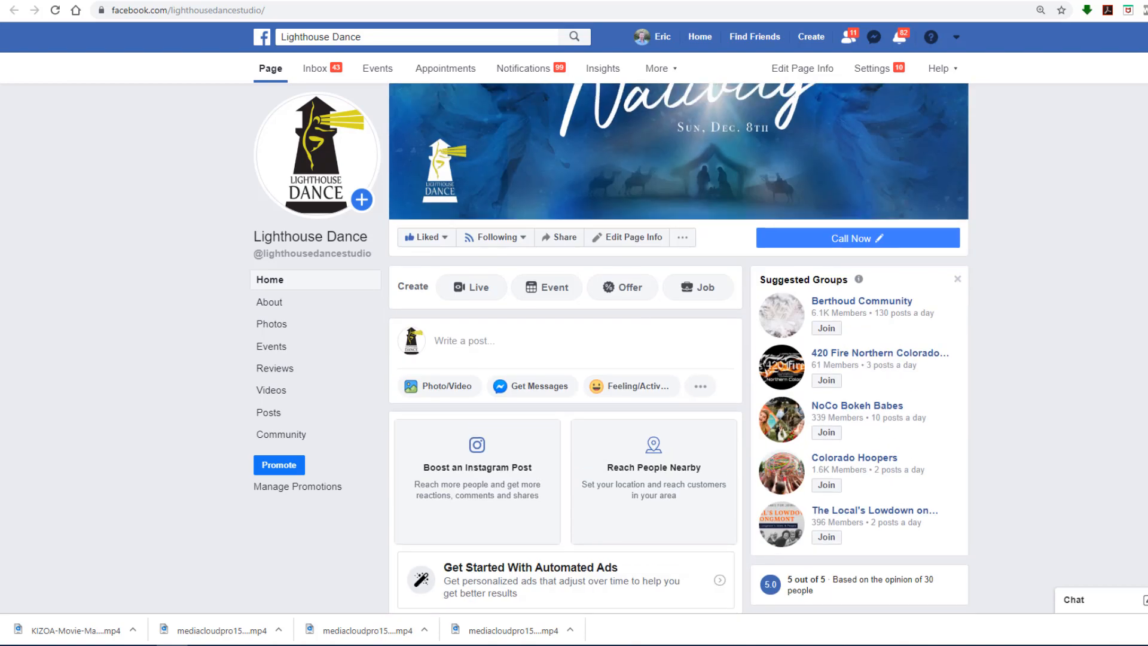
# - Start a new post on the Lighthouse Dance page and upload KIZOA-Movie-Maker-em0dz3ux.mp4 from Downloads as its video
pyautogui.click(510, 338)
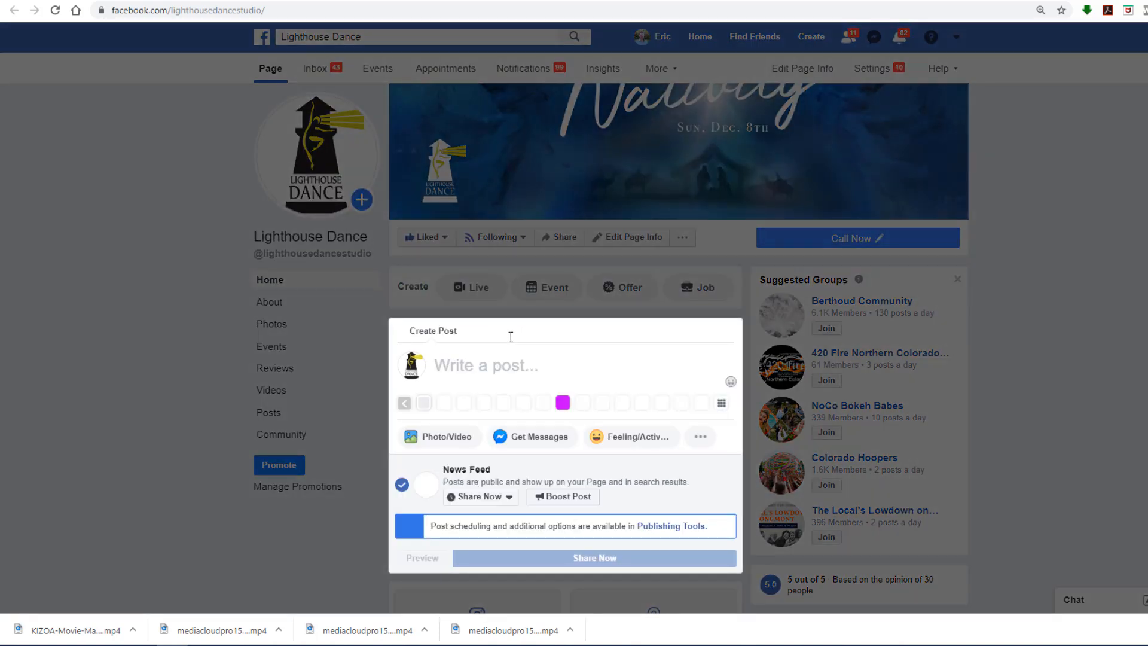
pyautogui.click(439, 438)
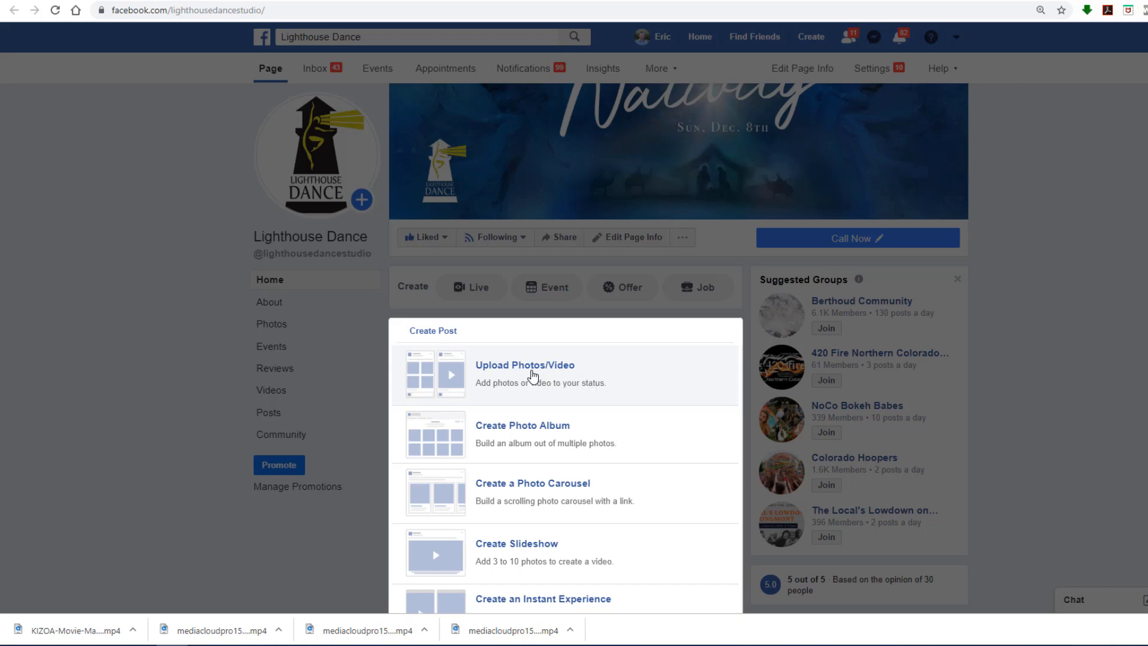
pyautogui.click(533, 377)
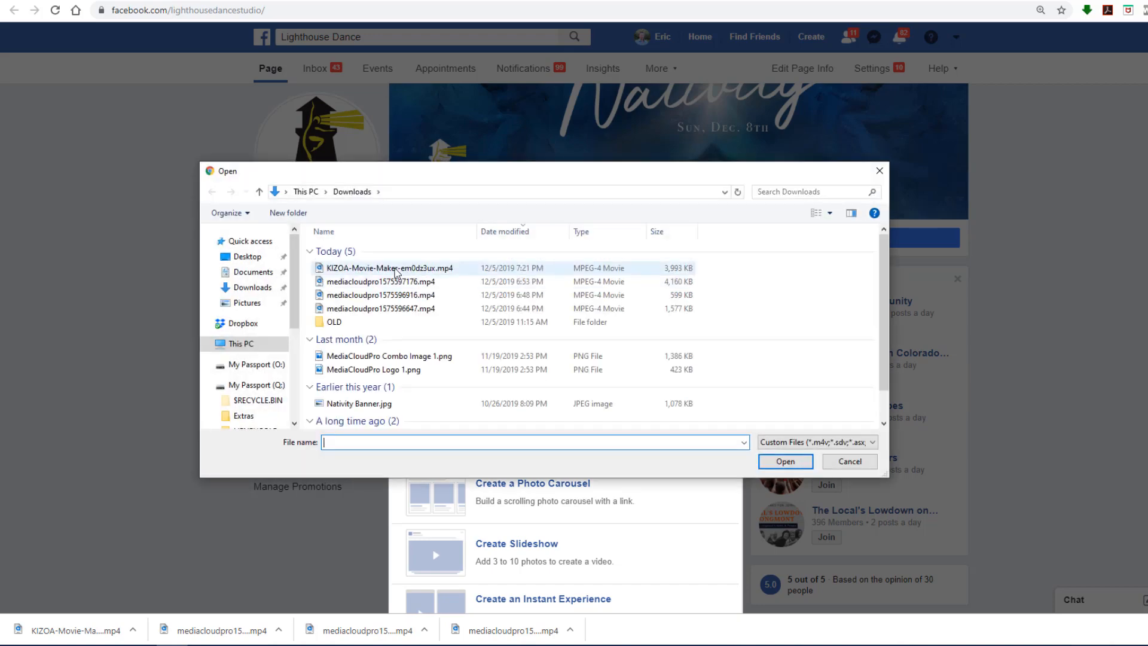
pyautogui.doubleClick(371, 269)
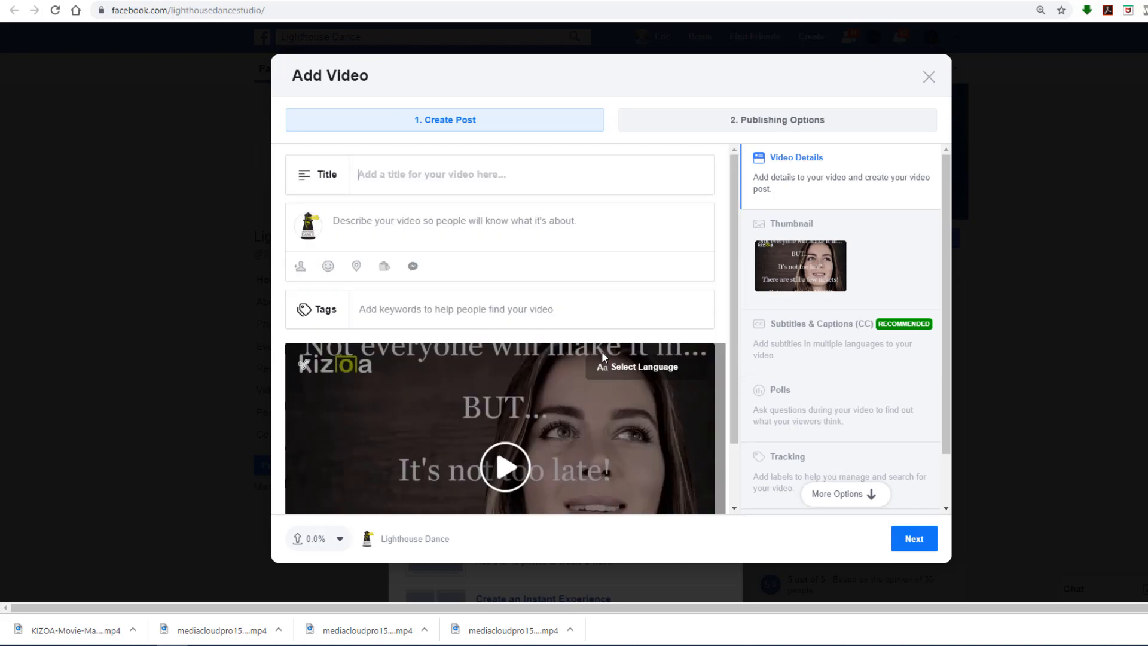
# - Title the video "Nativity Tickets Are Selling Out!"
pyautogui.click(404, 169)
pyautogui.write('Na')
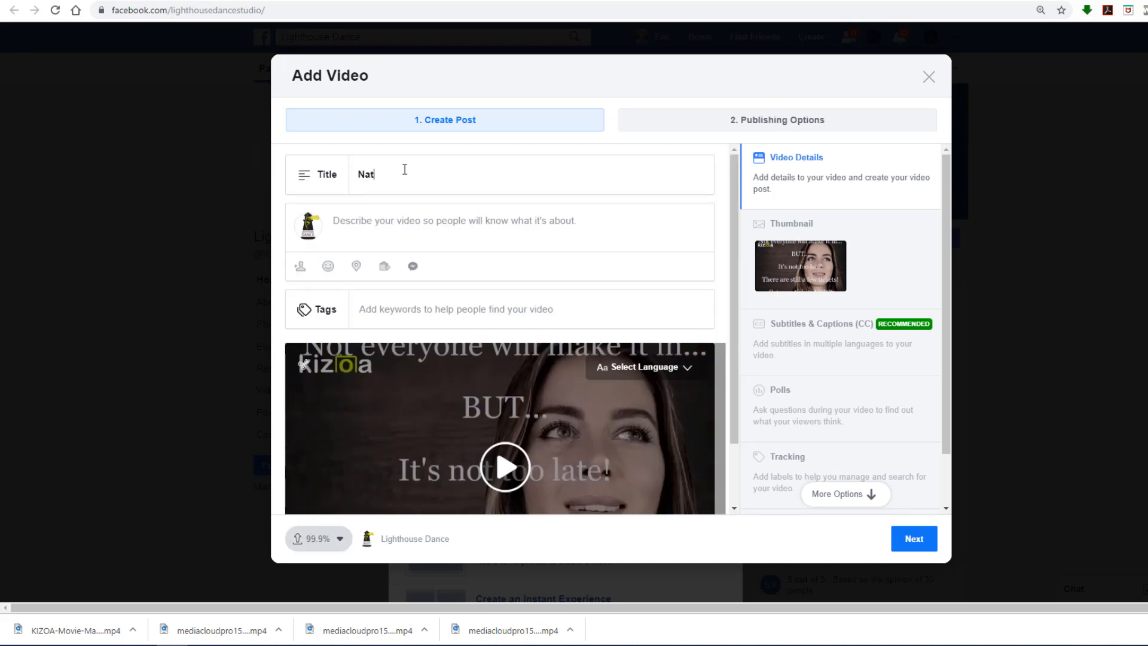
pyautogui.write('tivity Tickets Are')
pyautogui.write('ing Out!')
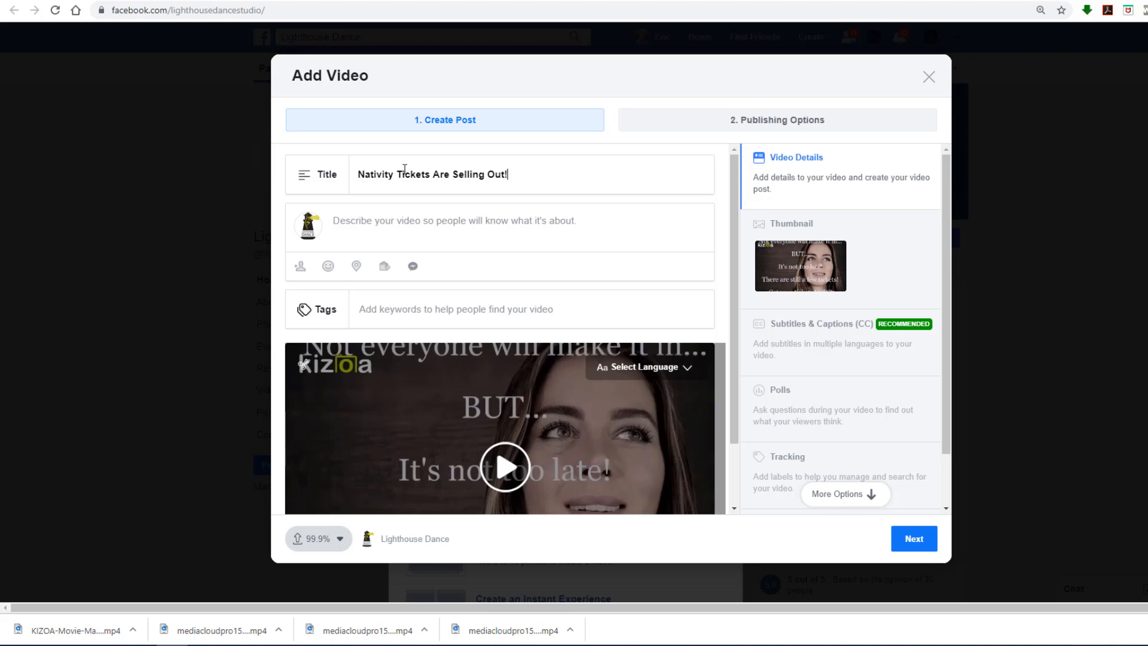
pyautogui.click(443, 220)
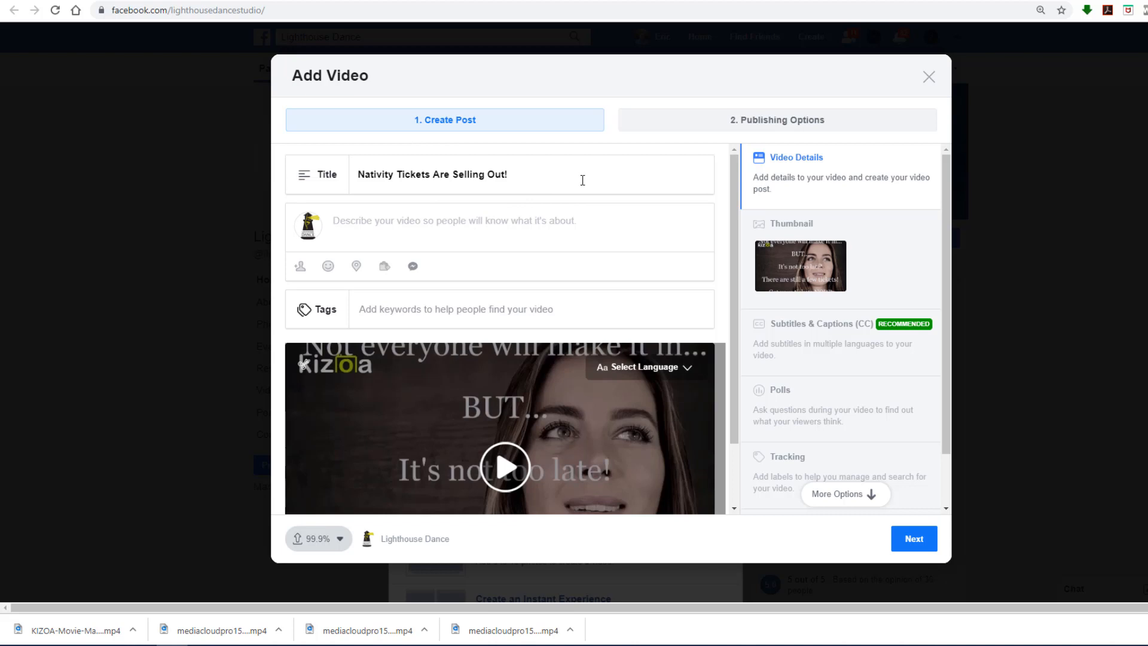
pyautogui.write('Get ticke')
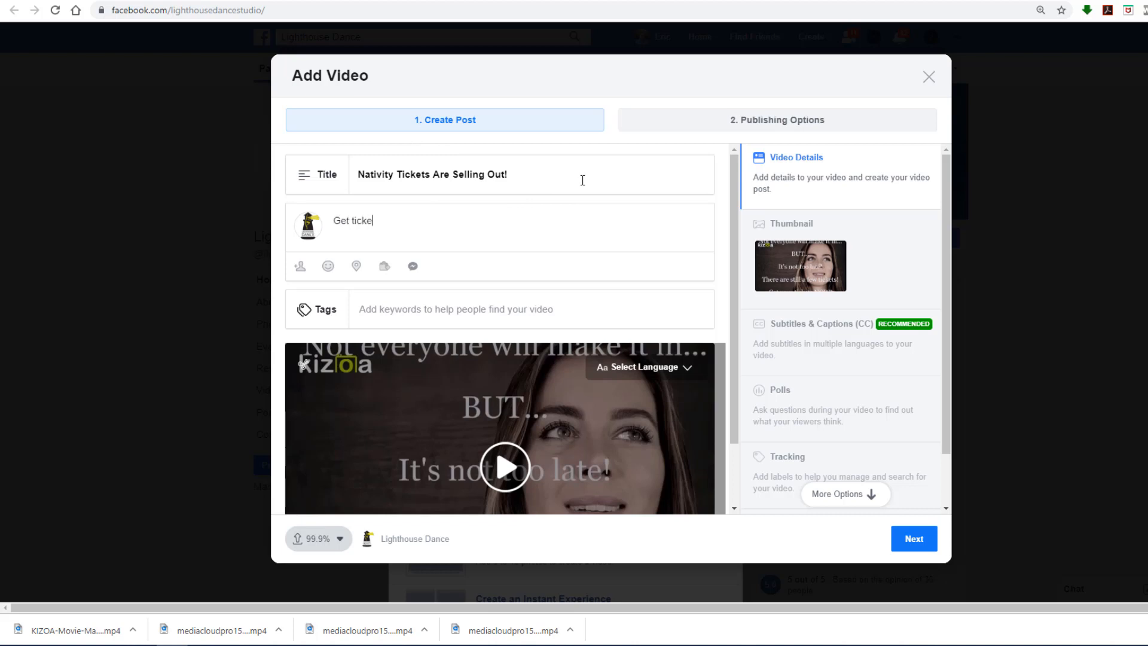
pyautogui.write('ts here:')
pyautogui.write('https://rialtoloveland.ticketforce.com/eventperformances.asp?evt=801')
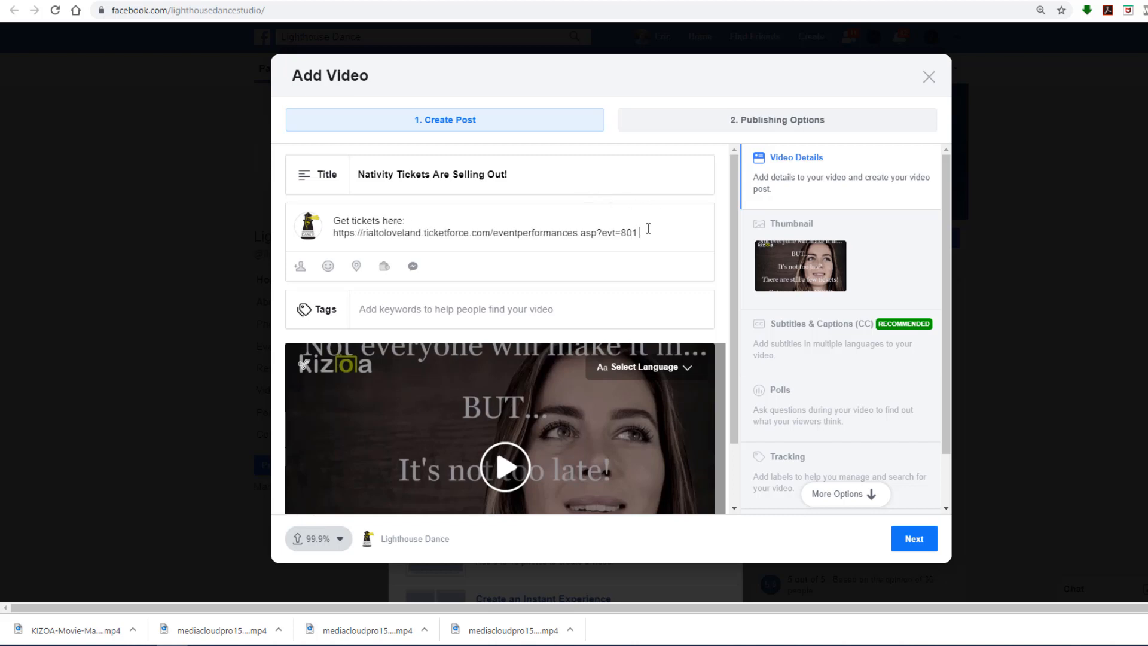
# - Choose the auto-generated "Tickets are Almost SOLD OUT!" image as the video's thumbnail
pyautogui.scroll(-1, 620, 310)
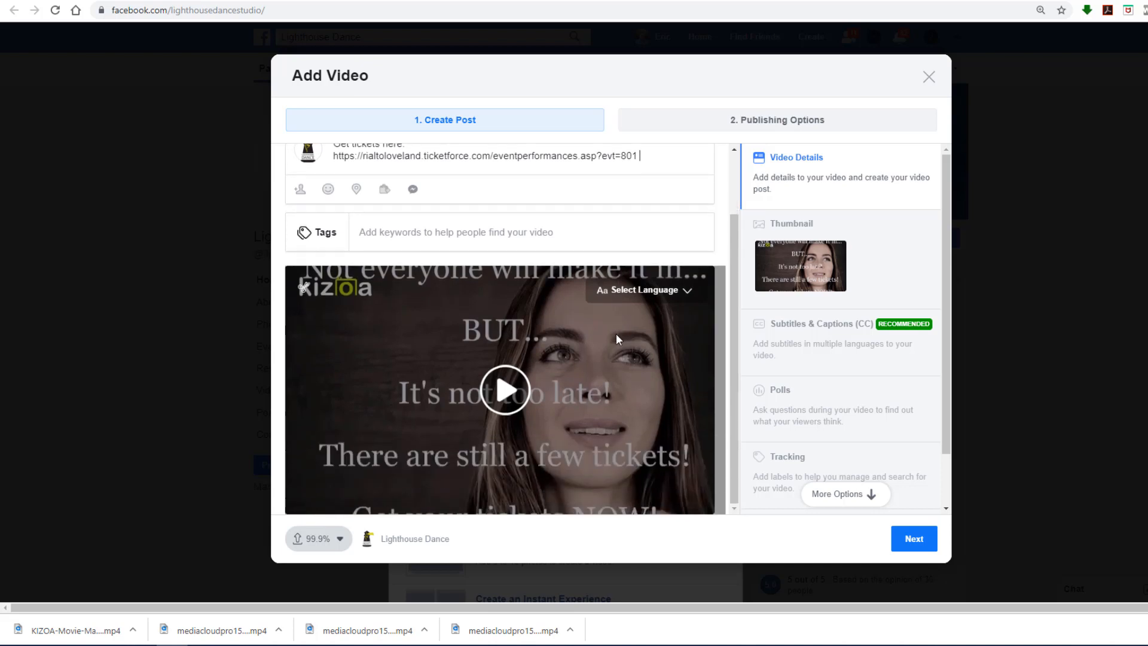
pyautogui.click(798, 229)
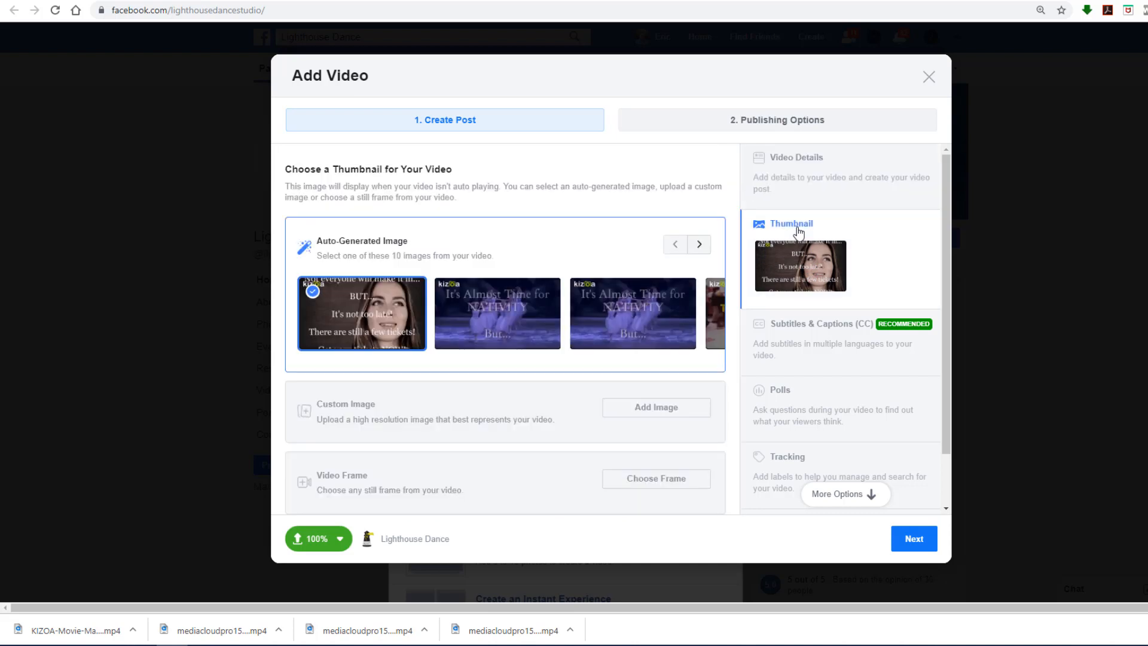
pyautogui.click(700, 245)
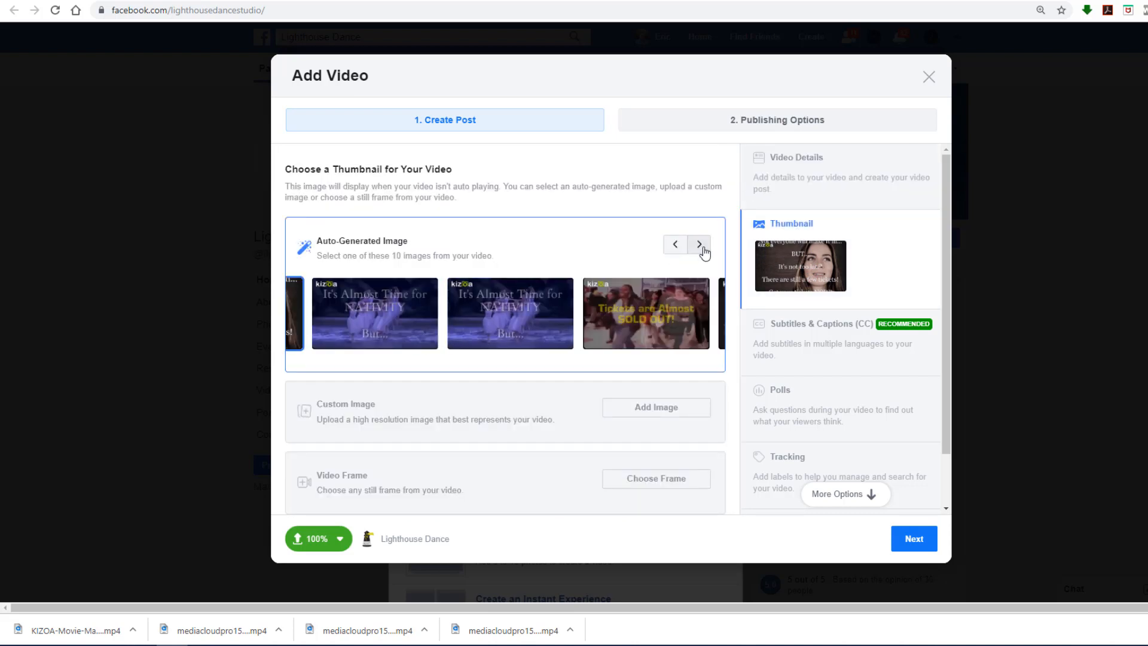
pyautogui.click(700, 245)
pyautogui.click(700, 245)
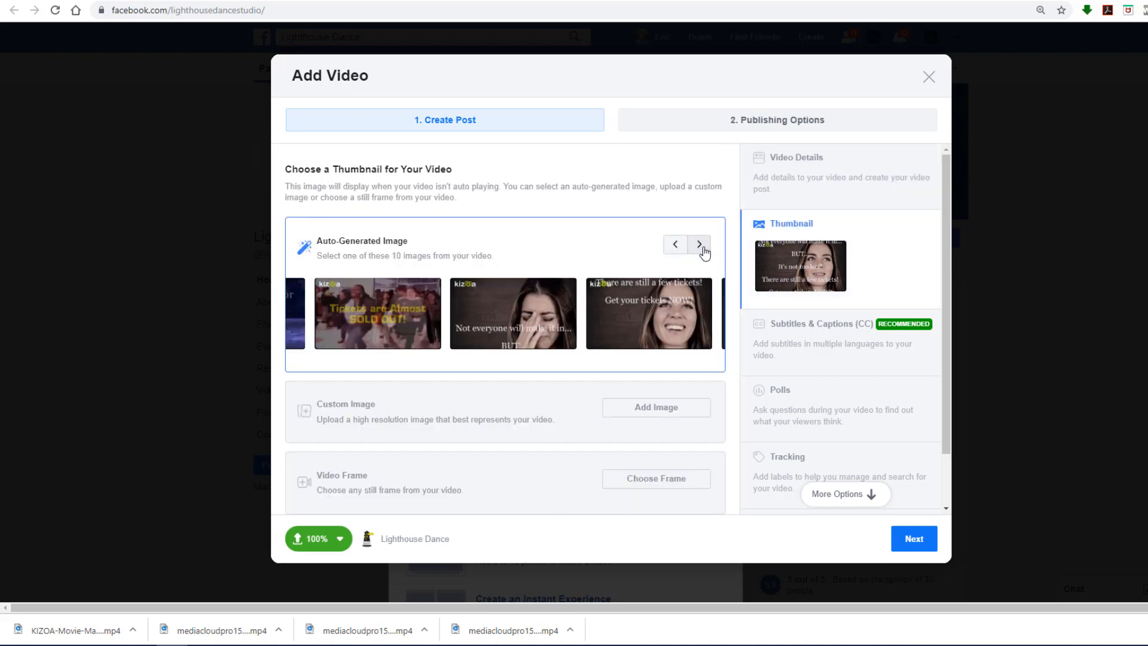
pyautogui.click(381, 320)
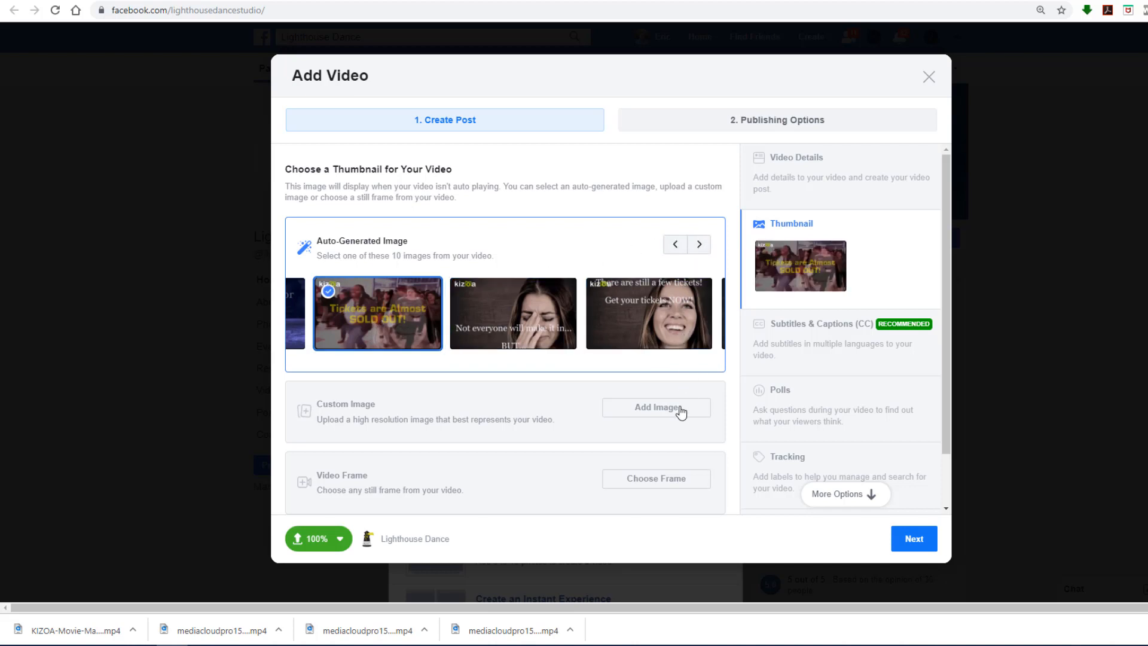
# - Publish the video immediately as a regular video post, and close the processing notice
pyautogui.scroll(-1, 819, 383)
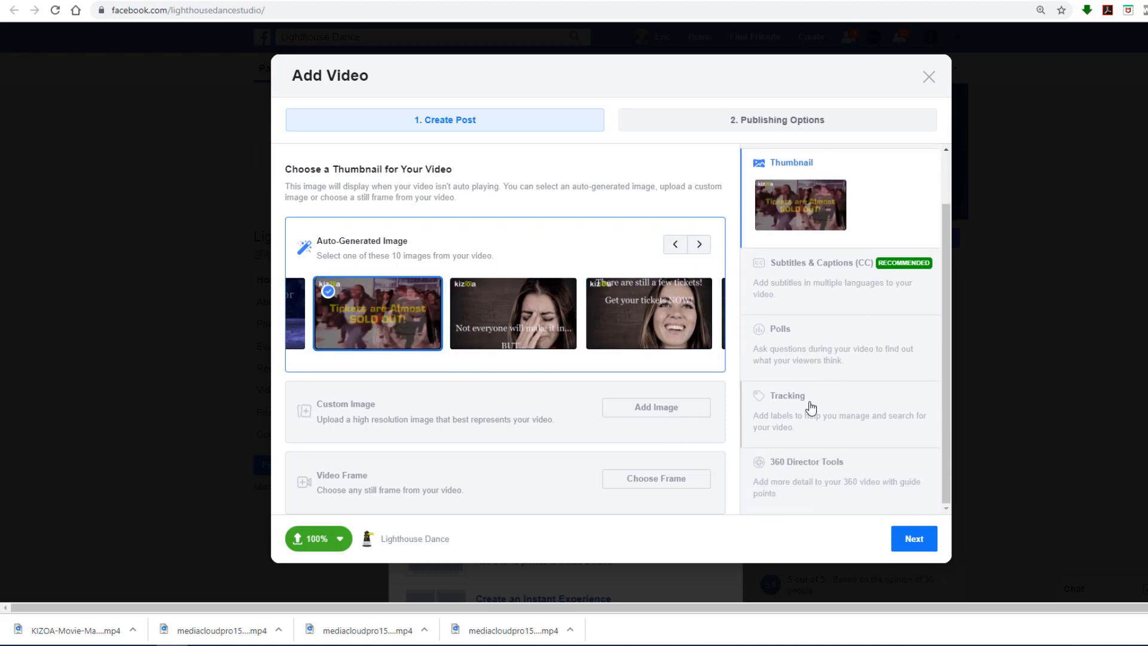
pyautogui.scroll(1, 809, 404)
pyautogui.click(914, 539)
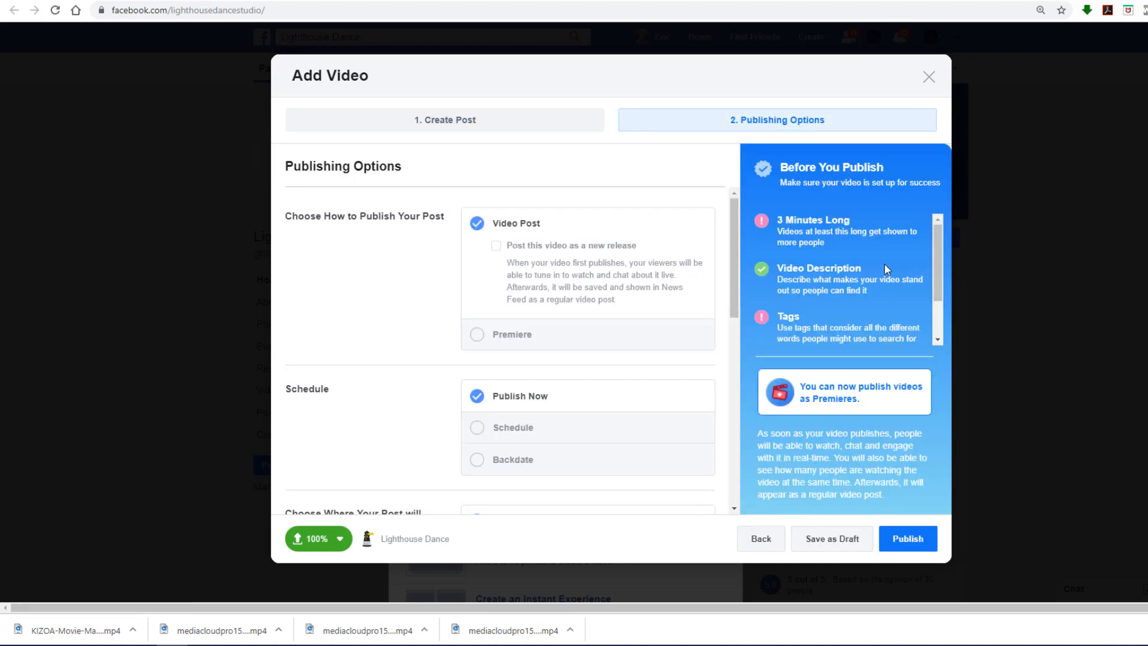
pyautogui.click(901, 540)
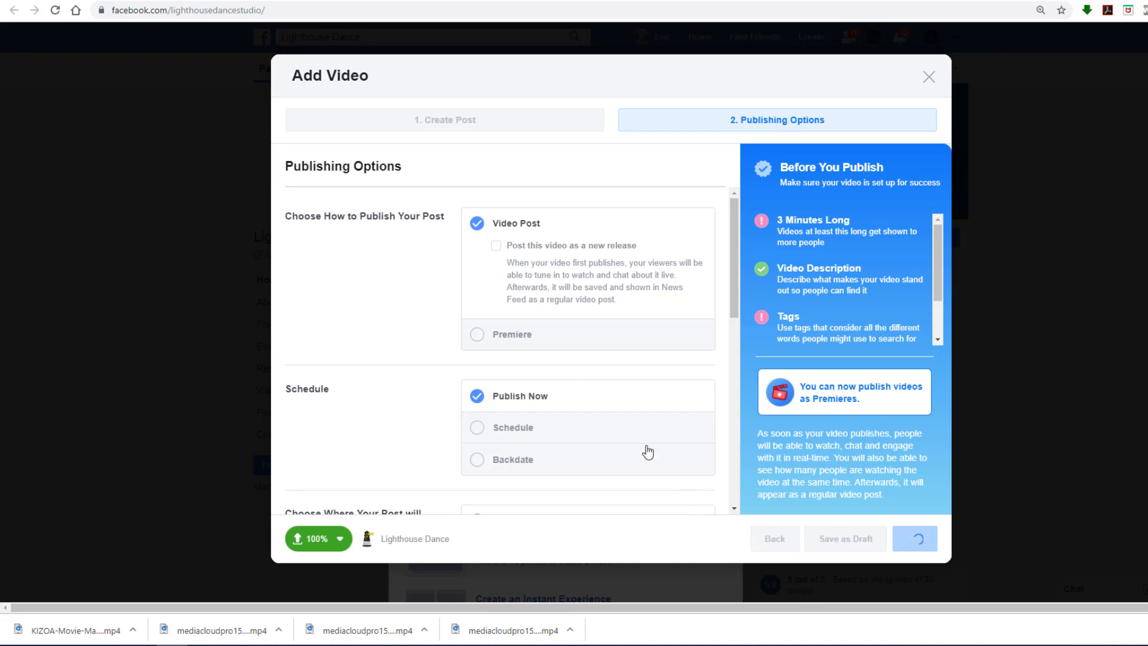
pyautogui.hotkey('ctrl', 'Tab')
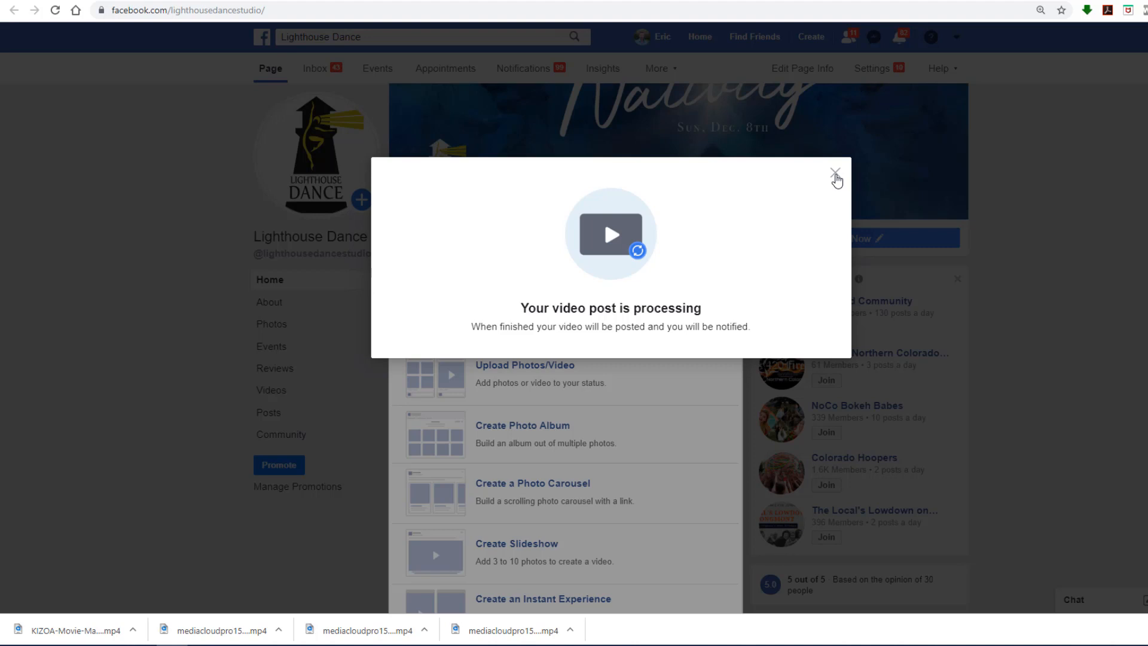
pyautogui.click(835, 174)
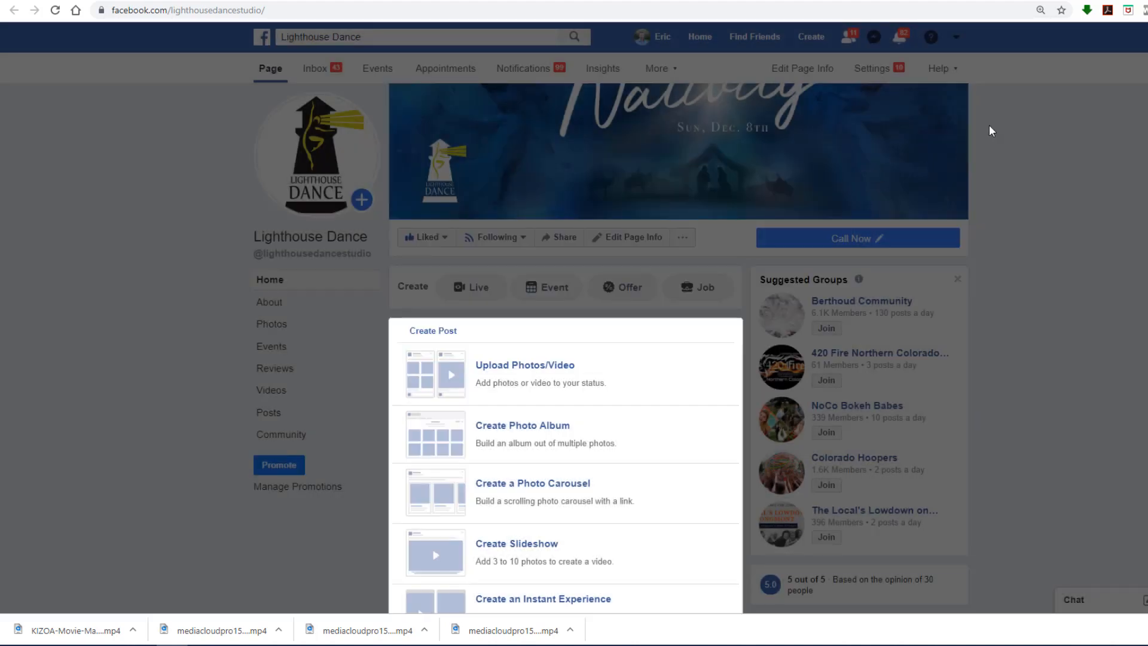
# - Find the new video post on the page, test its ticket link, and close the opened ticket page
pyautogui.scroll(-8, 565, 359)
pyautogui.scroll(2, 565, 359)
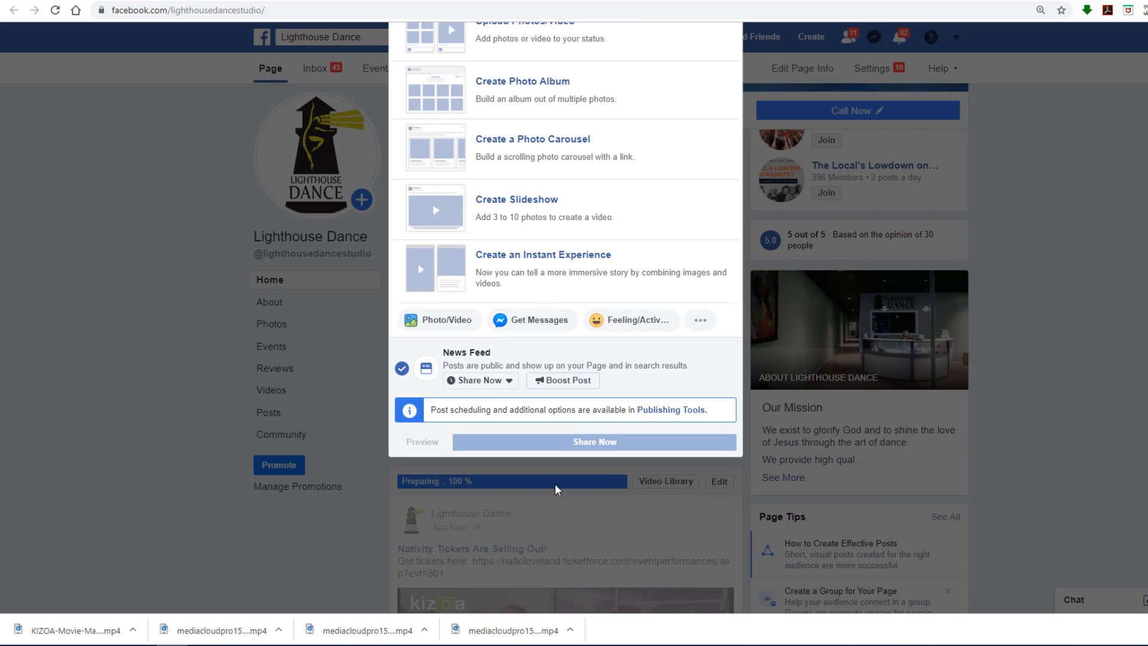
pyautogui.scroll(-4, 1082, 362)
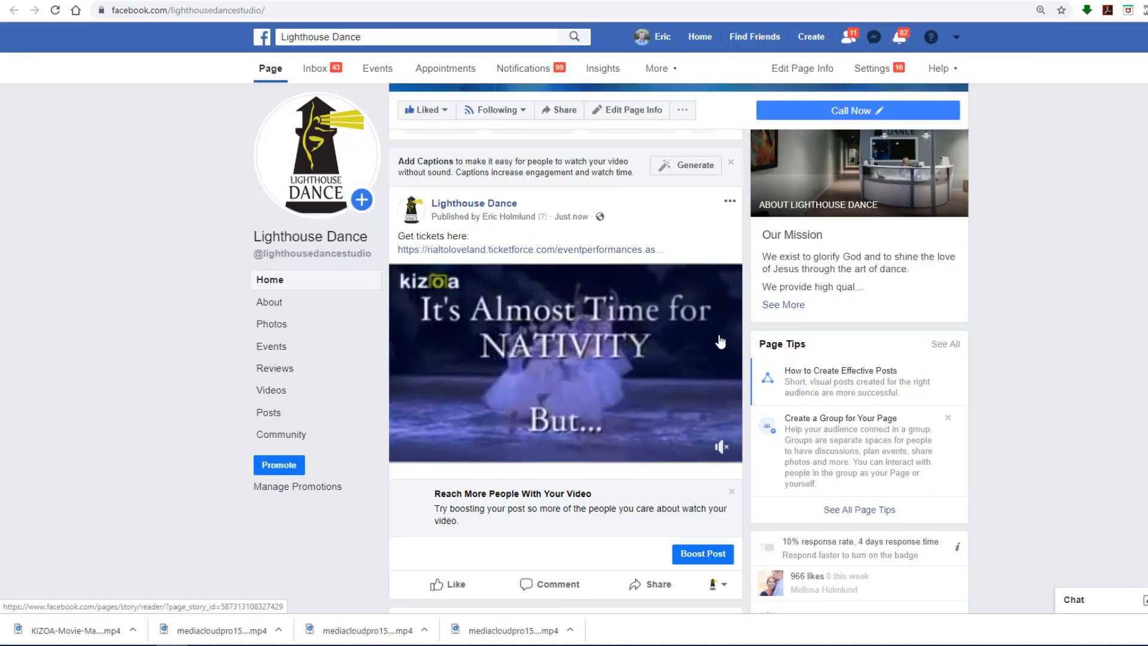
pyautogui.click(499, 249)
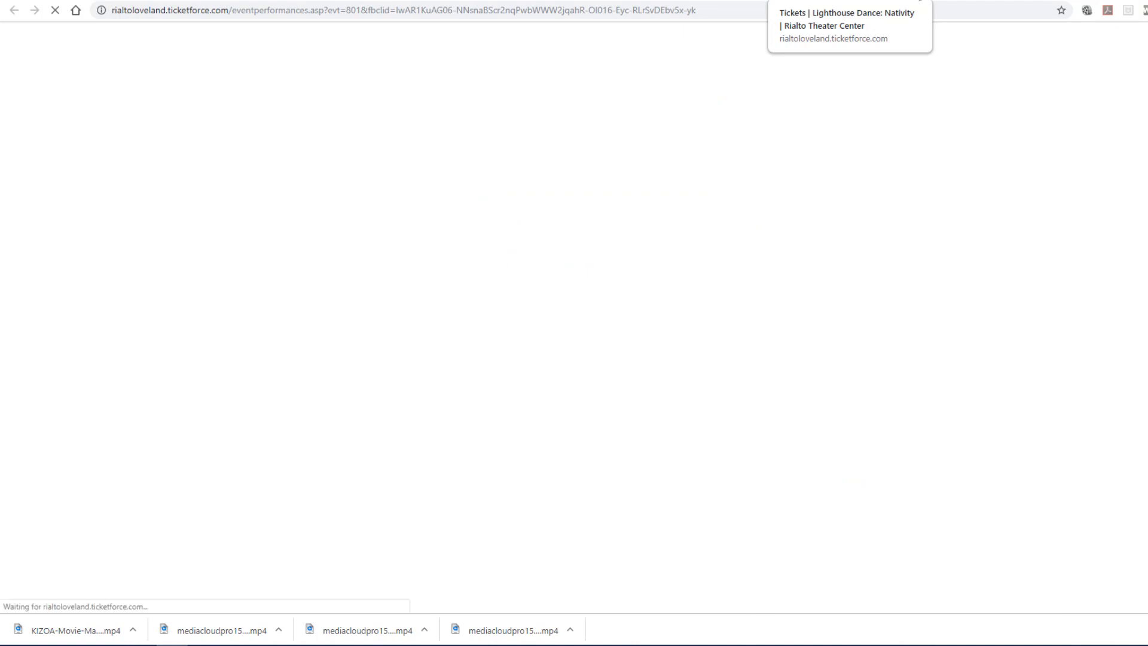
pyautogui.click(918, 1)
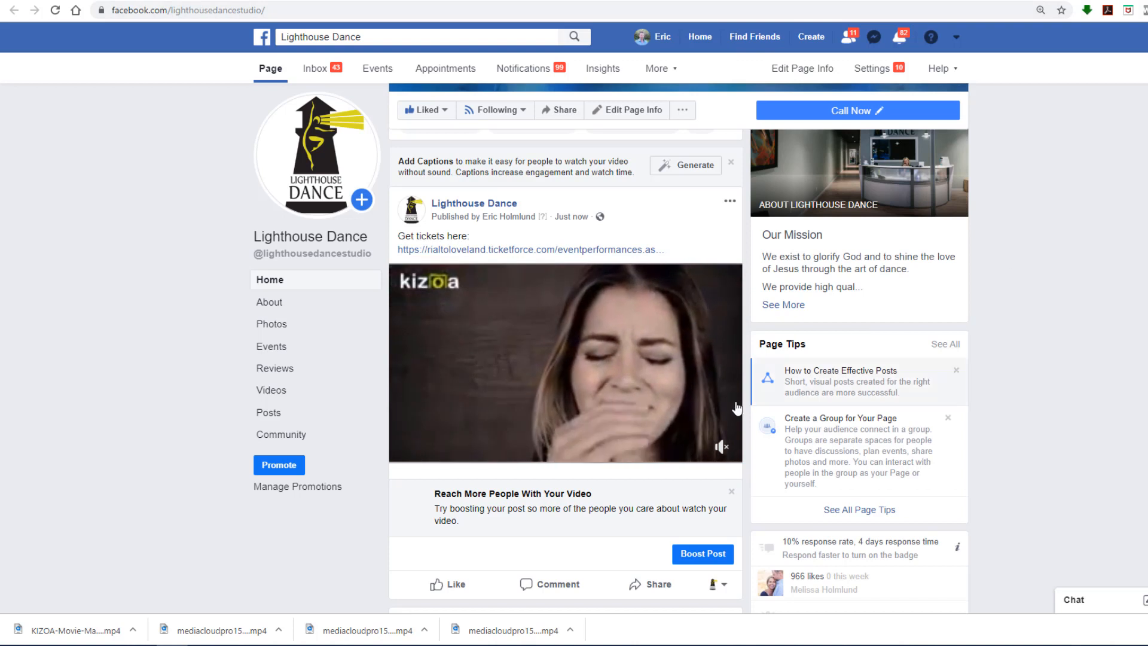
# - Watch the posted Nativity video on the page with its sound on to check it
pyautogui.moveTo(722, 440)
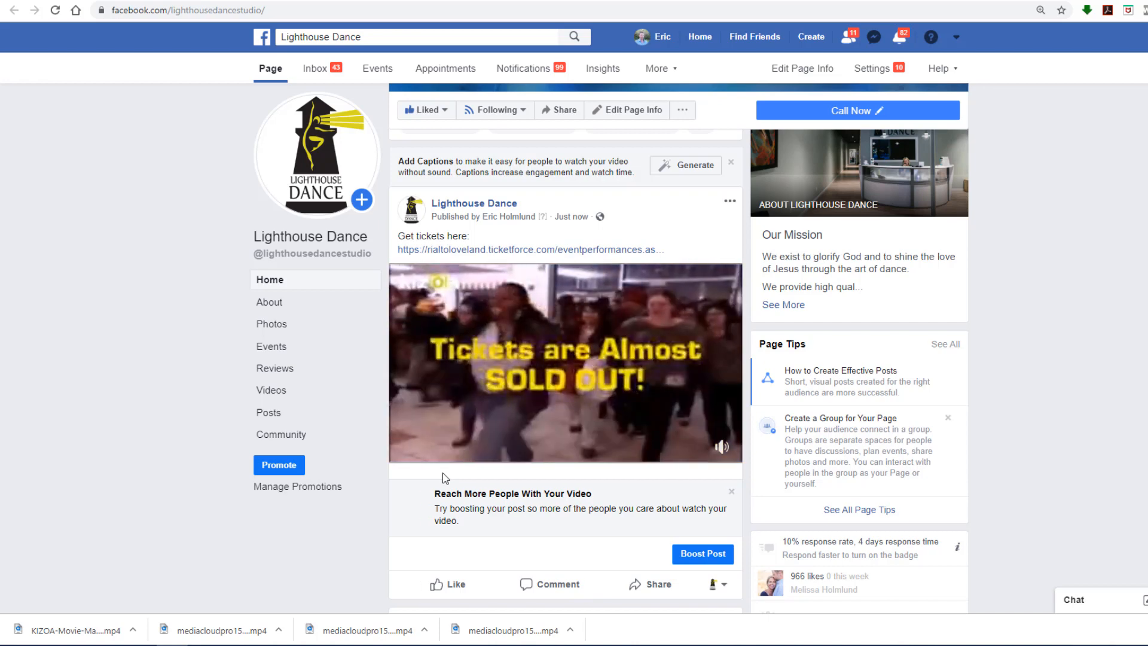
pyautogui.moveTo(546, 429)
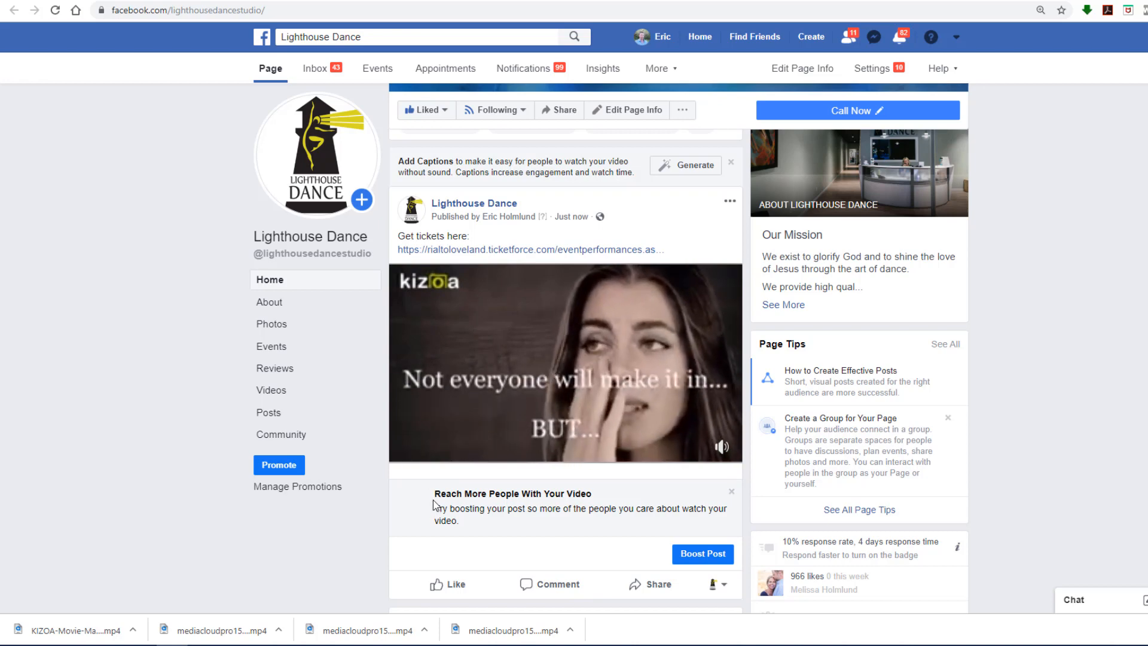
pyautogui.scroll(-1, 385, 510)
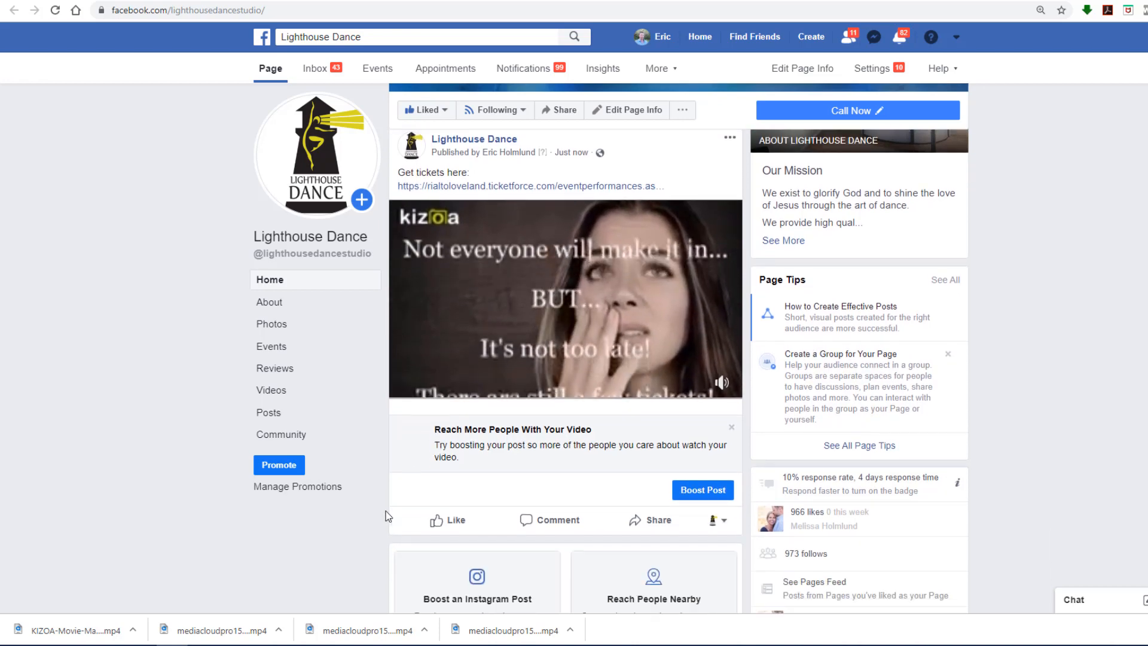
# - Watch the rest of the posted video on the page and pause it at the Nativity title screen
pyautogui.scroll(-1, 386, 510)
pyautogui.scroll(2, 386, 510)
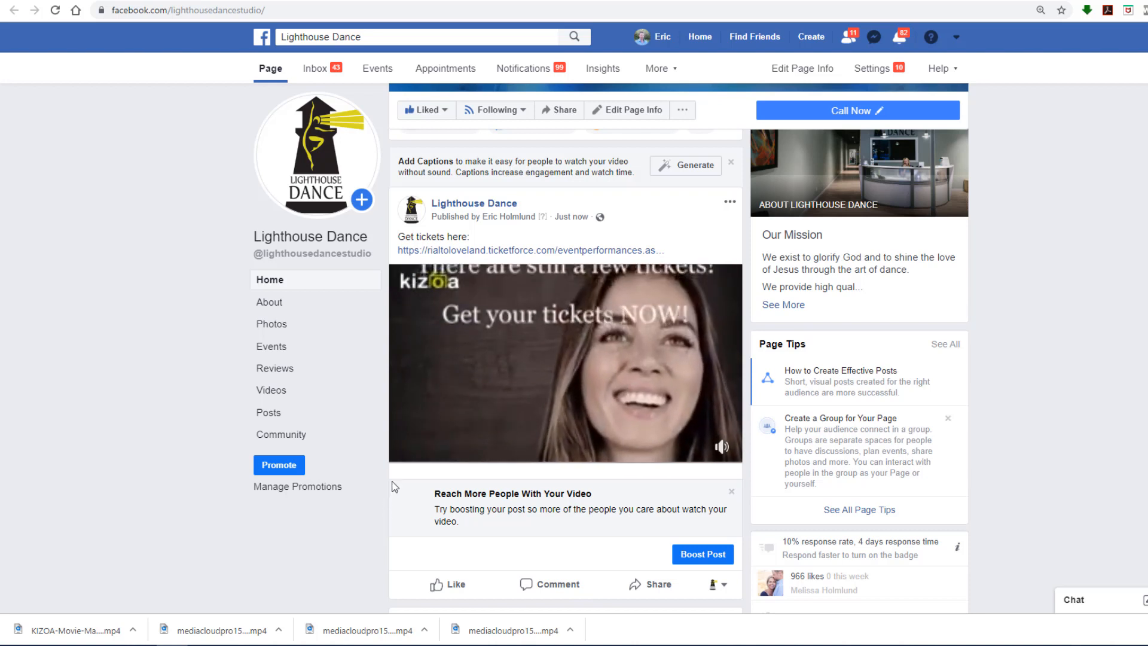
pyautogui.moveTo(405, 451)
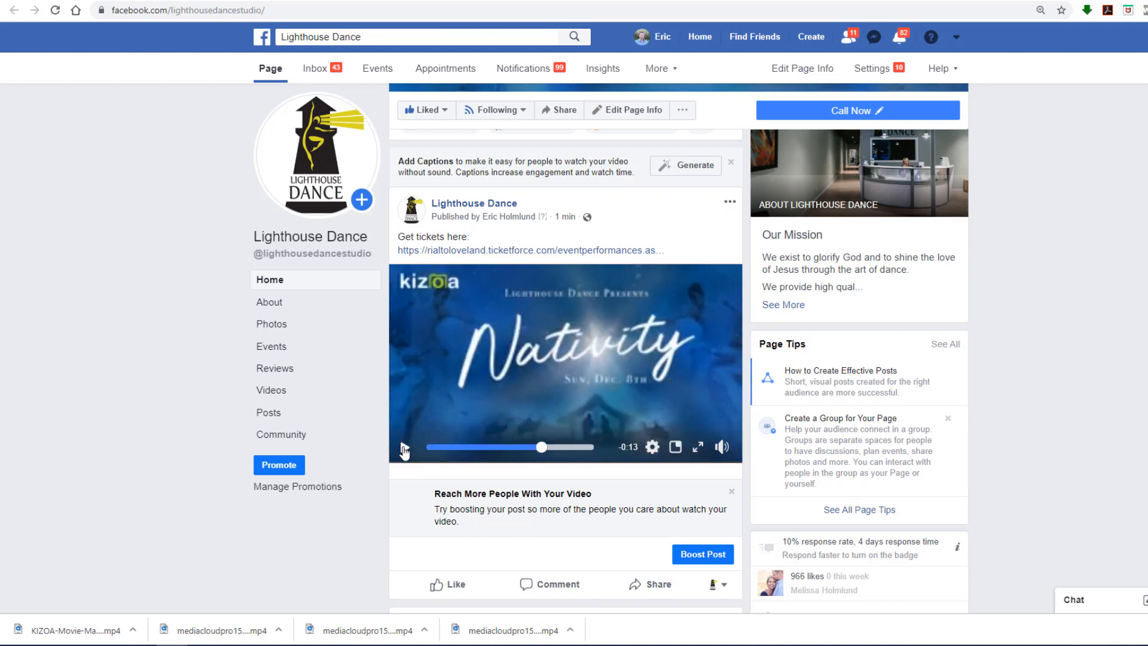
pyautogui.click(405, 450)
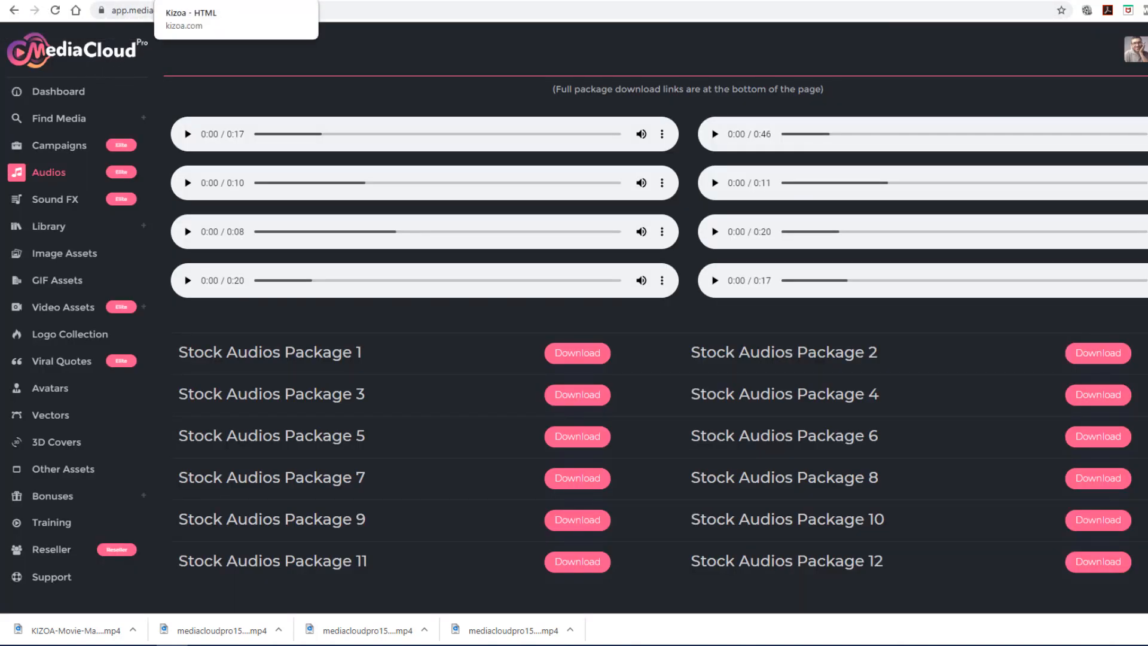
# - Switch to Online Video Cutter and upload KIZOA-Movie-Maker-em0dz3ux.mp4 from the Downloads folder, retrying the upload once
pyautogui.hotkey('ctrl', 'Tab')
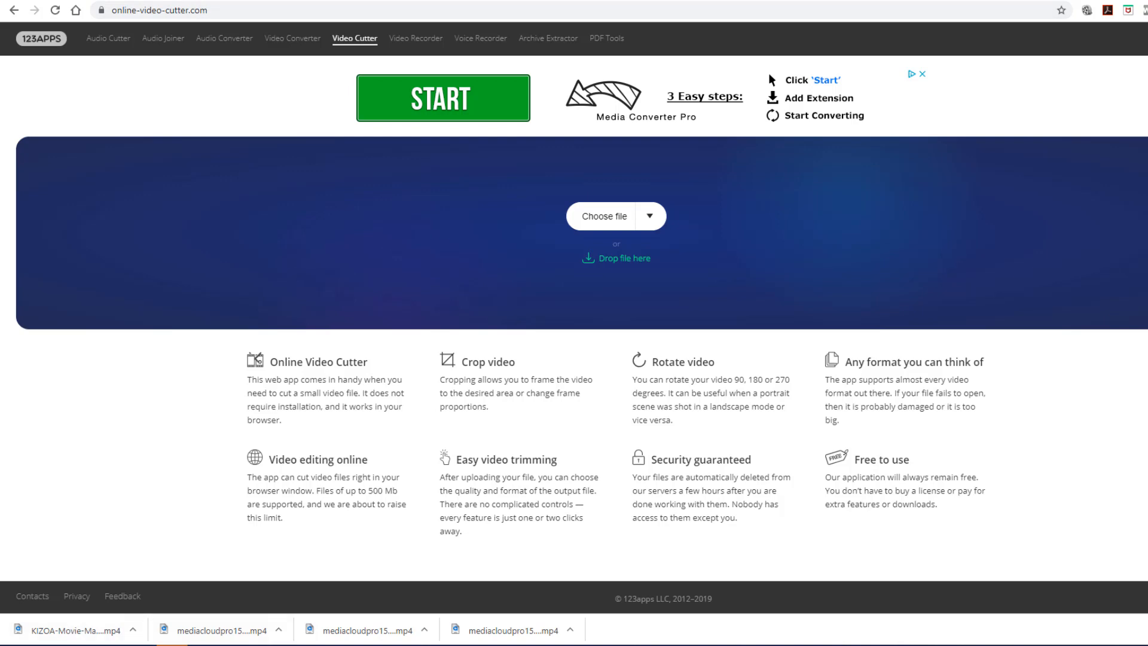
pyautogui.hotkey('alt', 'Tab')
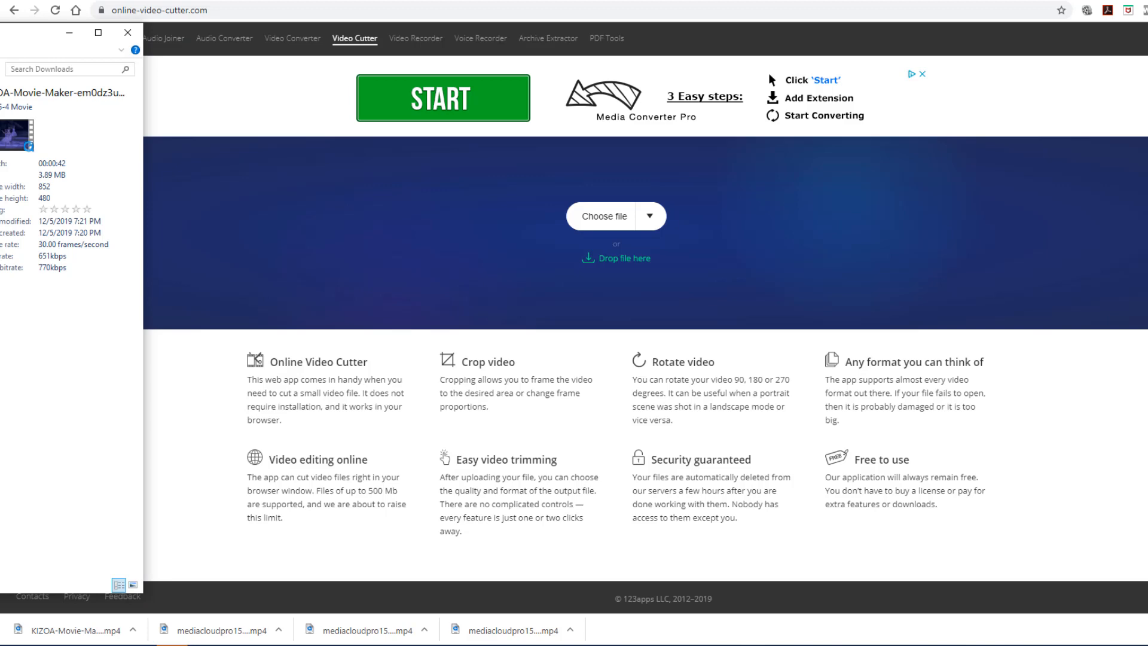
pyautogui.moveTo(0, 60); pyautogui.dragTo(622, 299)
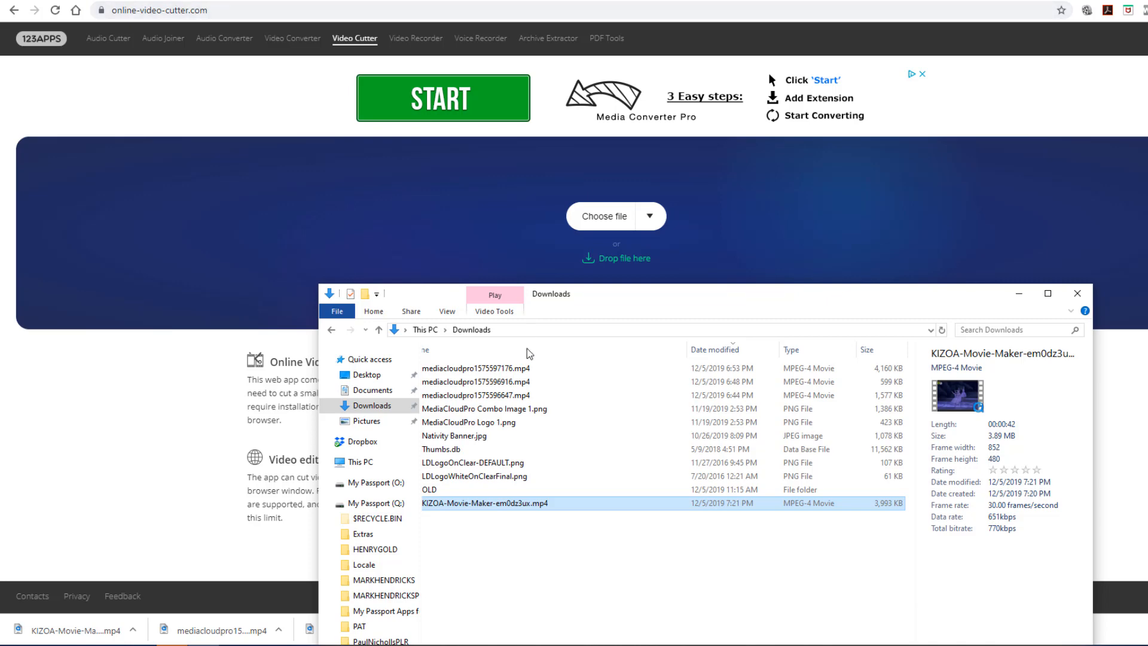
pyautogui.moveTo(458, 504); pyautogui.dragTo(564, 238)
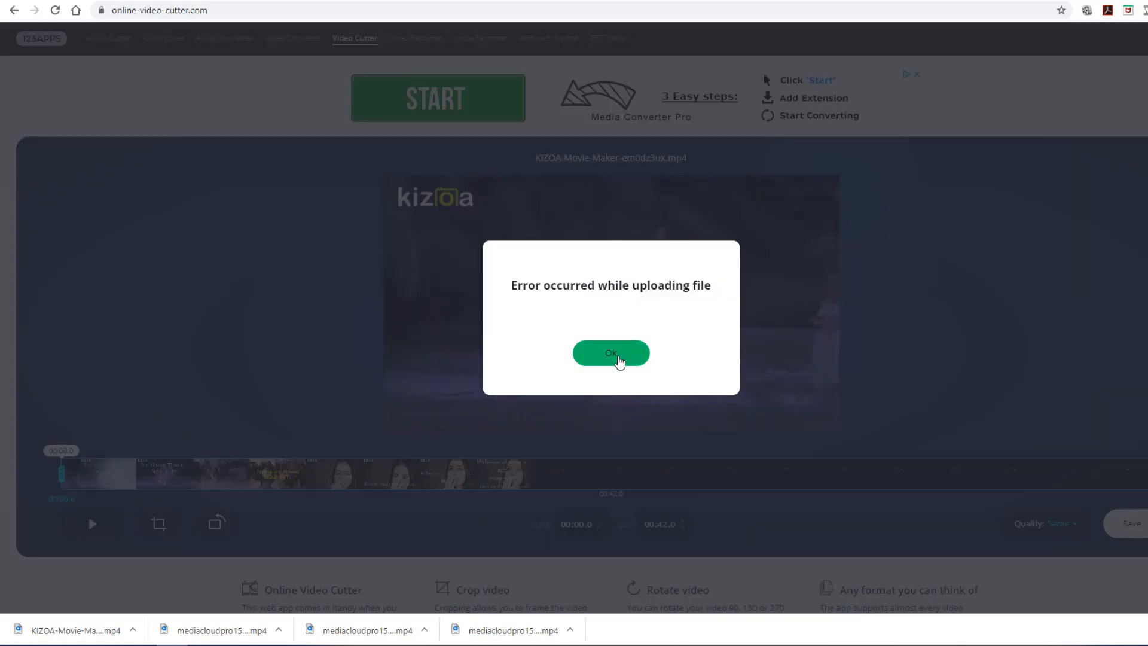
pyautogui.click(618, 359)
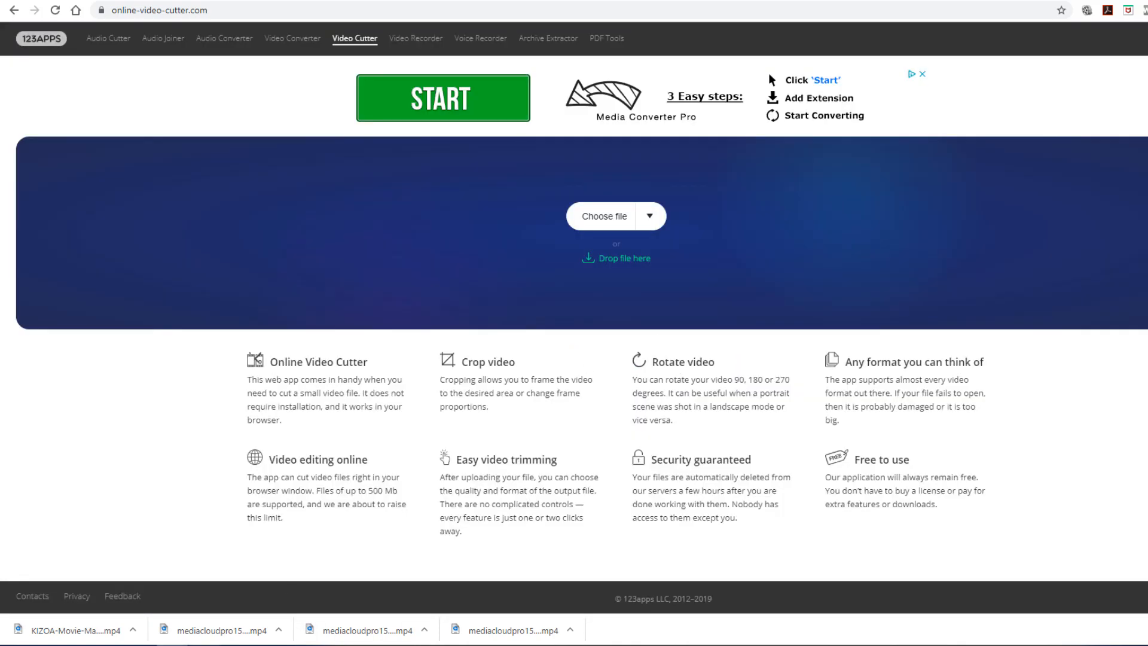
pyautogui.hotkey('alt', 'Tab')
pyautogui.moveTo(483, 506); pyautogui.dragTo(572, 226)
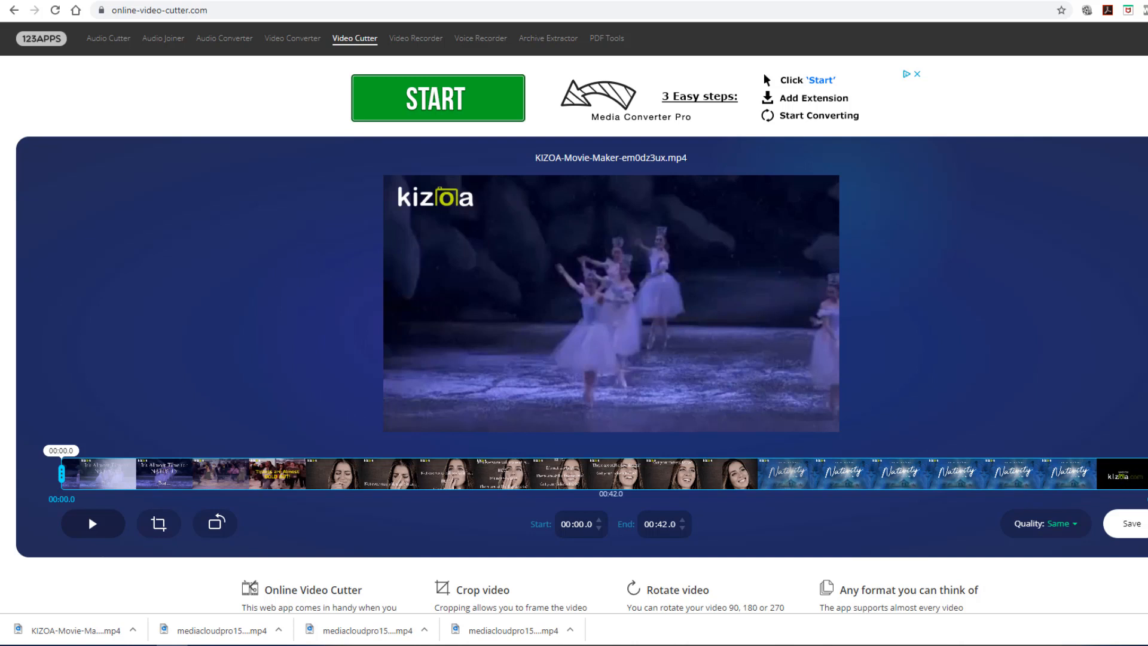
# - Trim the video's end to 00:39.4 to cut off the closing Kizoa screen, save it at the same quality and download the result
pyautogui.moveTo(1145, 473); pyautogui.dragTo(1093, 472)
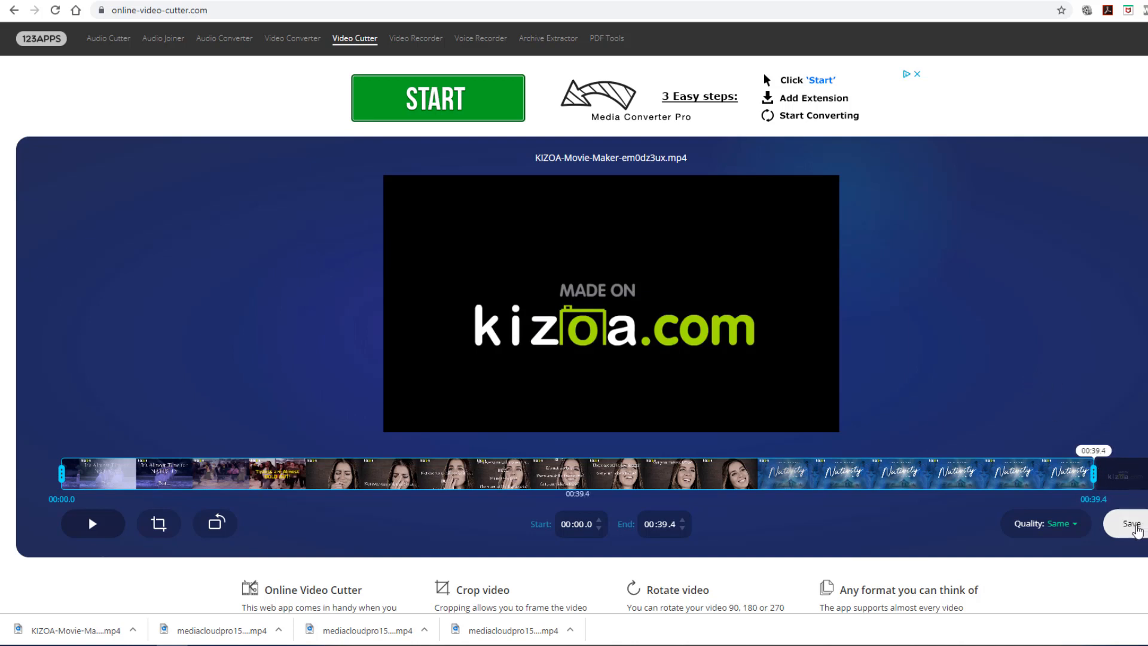
pyautogui.click(1136, 529)
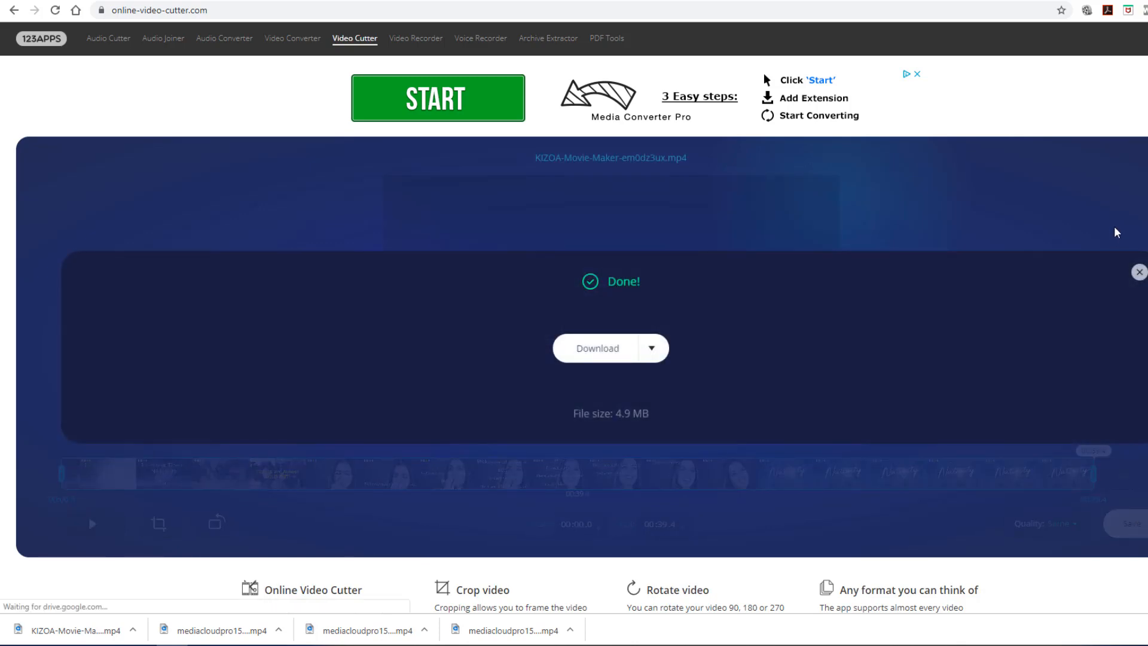
pyautogui.click(598, 352)
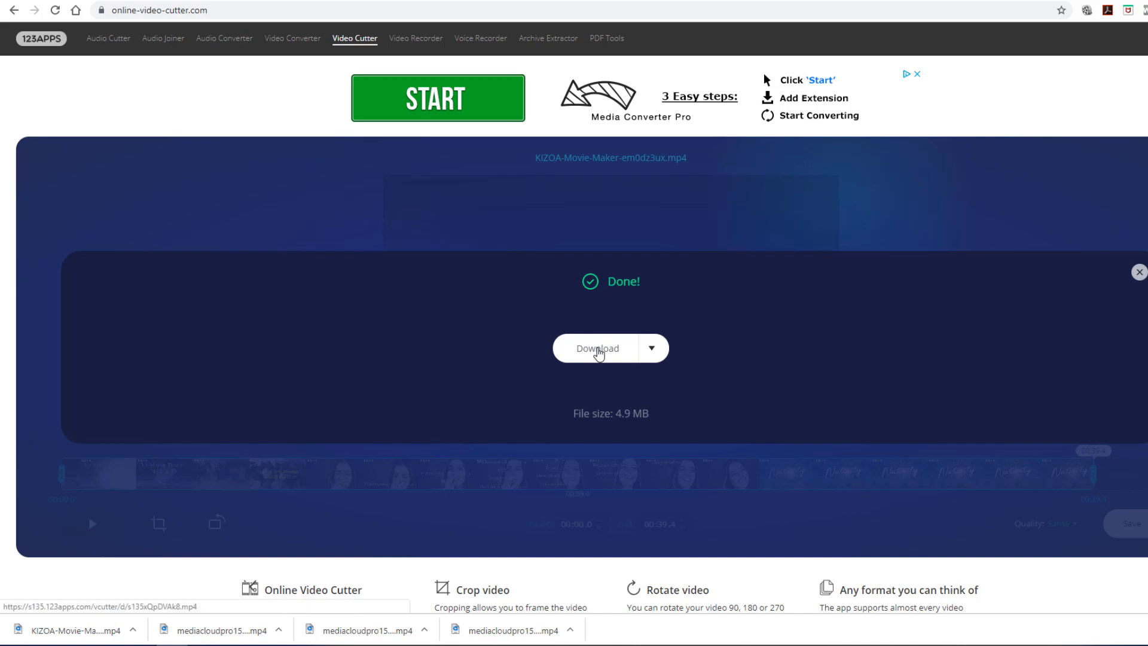